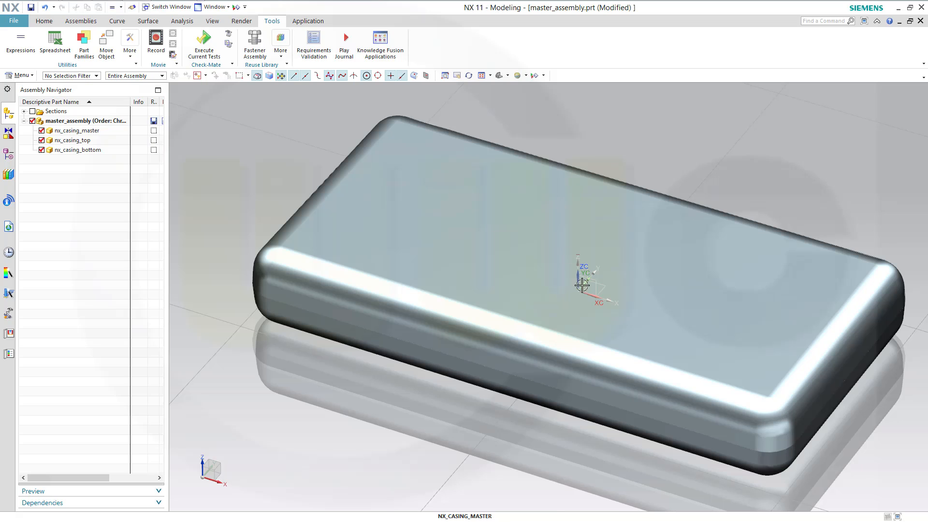
# Hide nx_casing_top and nx_casing_bottom to view the master casing alone, and show both components again.
pyautogui.moveTo(636, 314)
pyautogui.mouseDown(button='middle')
pyautogui.moveTo(651, 311)
pyautogui.moveTo(659, 279)
pyautogui.moveTo(669, 296)
pyautogui.moveTo(659, 311)
pyautogui.moveTo(632, 309)
pyautogui.moveTo(648, 311)
pyautogui.mouseUp(button='middle')
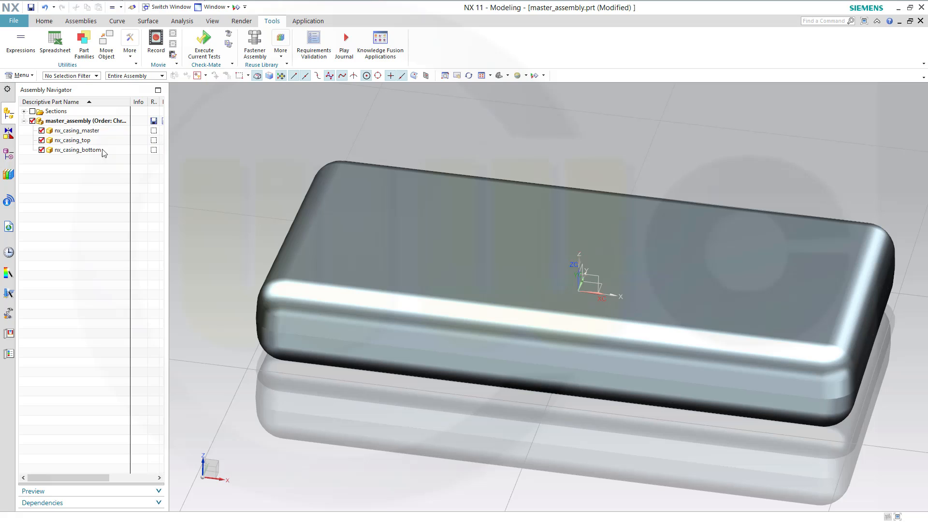
pyautogui.click(42, 140)
pyautogui.click(42, 150)
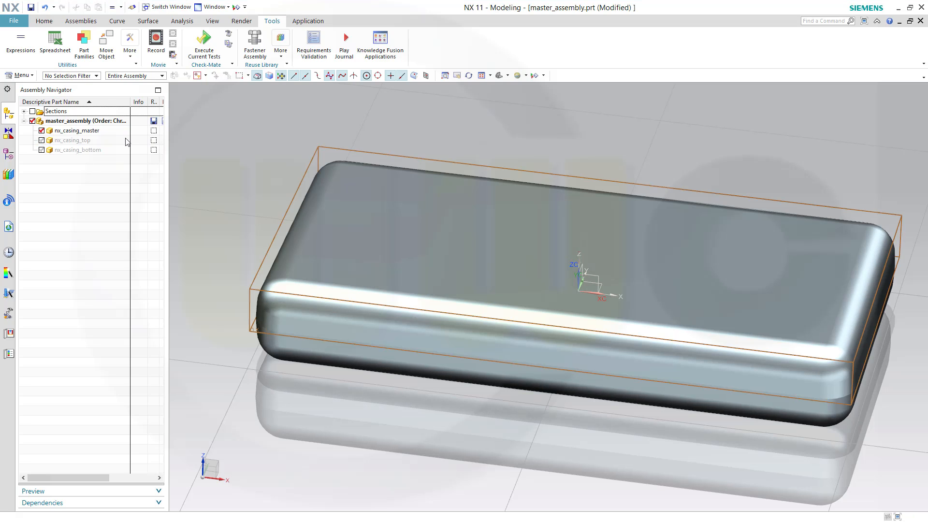
pyautogui.click(466, 356)
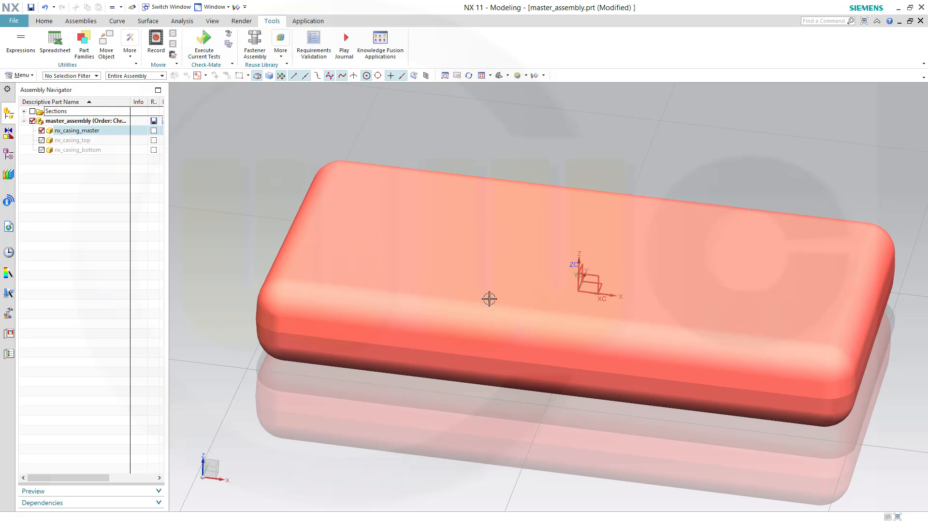
pyautogui.click(121, 188)
pyautogui.click(42, 140)
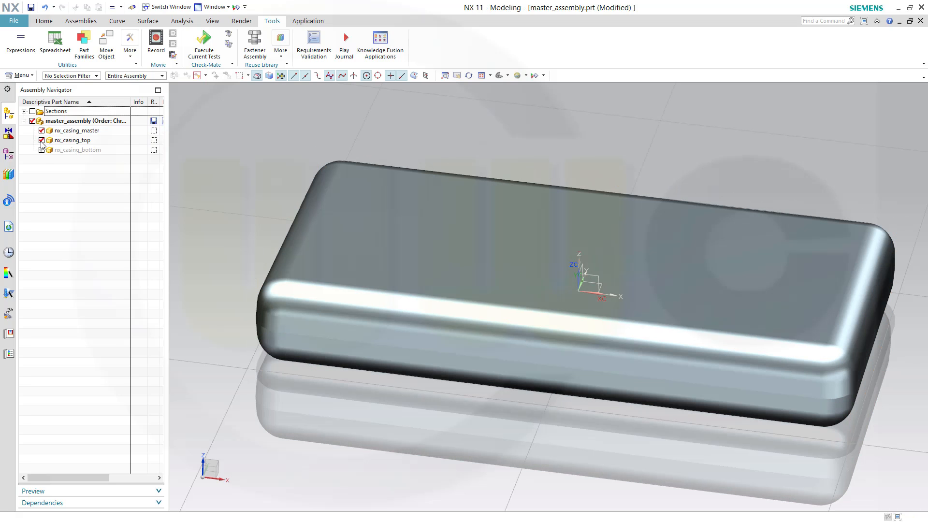
pyautogui.click(42, 150)
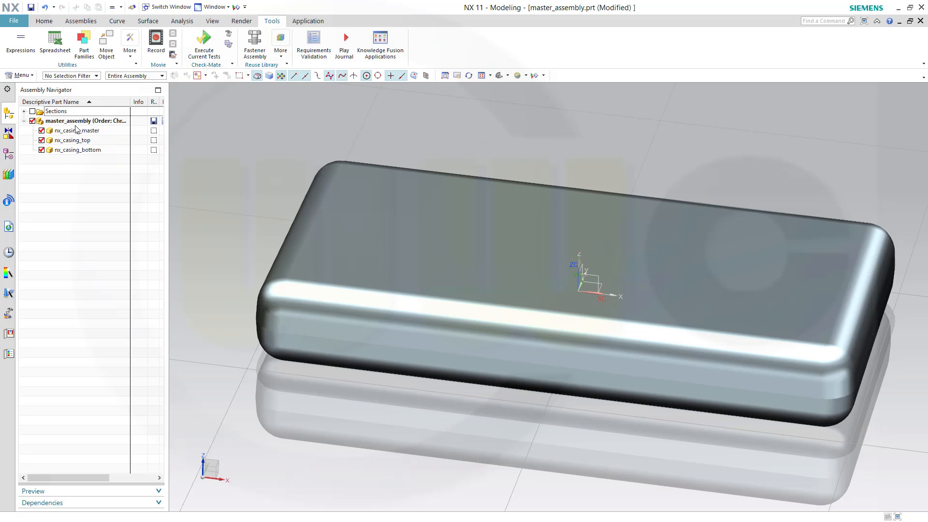
# Isolate nx_casing_top by hiding the bottom and master components, and view its interior from below.
pyautogui.click(42, 150)
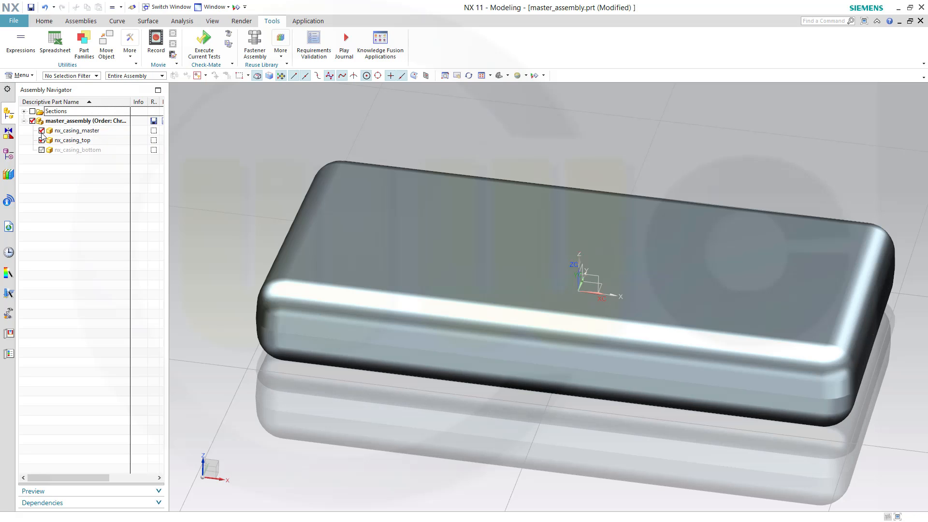
pyautogui.click(41, 131)
pyautogui.moveTo(401, 271)
pyautogui.mouseDown(button='middle')
pyautogui.moveTo(423, 224)
pyautogui.moveTo(425, 284)
pyautogui.moveTo(422, 130)
pyautogui.mouseUp(button='middle')
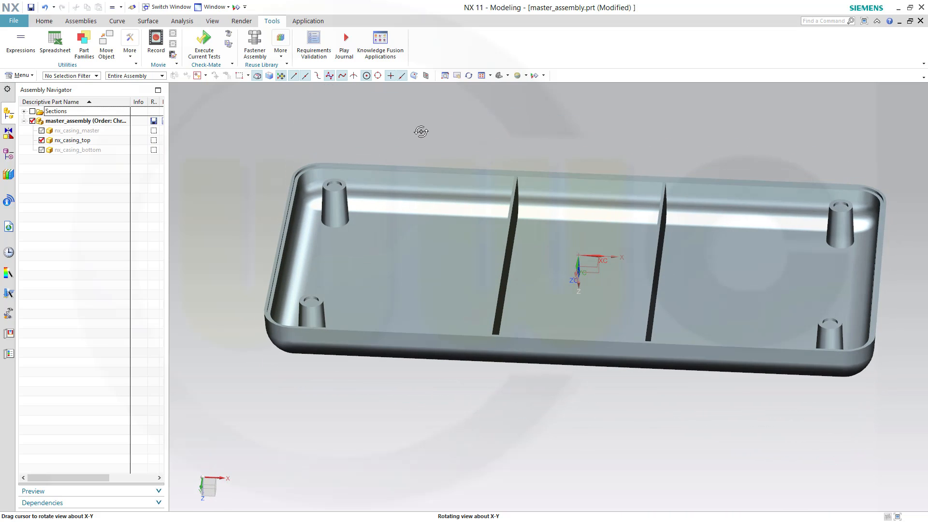
# Show nx_casing_bottom in place of nx_casing_top and view the inside of the bottom casing.
pyautogui.click(42, 150)
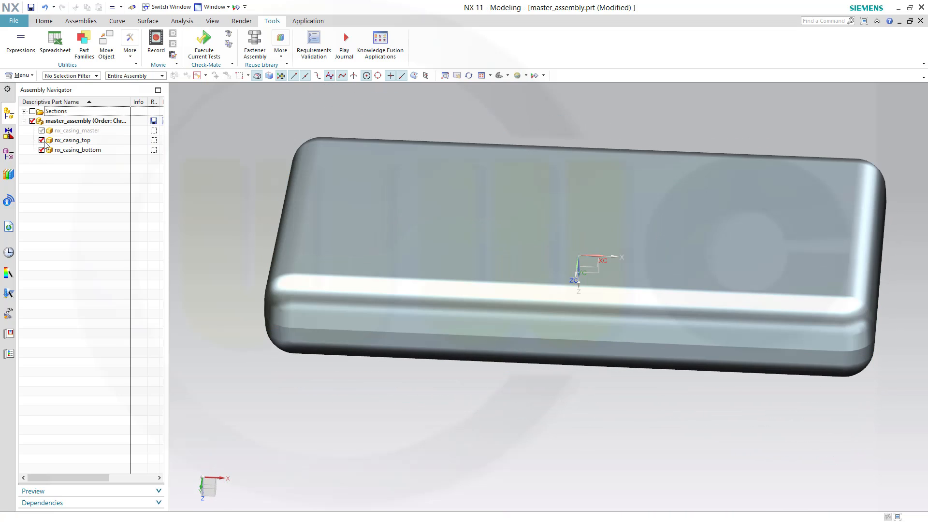
pyautogui.click(42, 140)
pyautogui.moveTo(446, 315); pyautogui.dragTo(466, 169, button='middle')
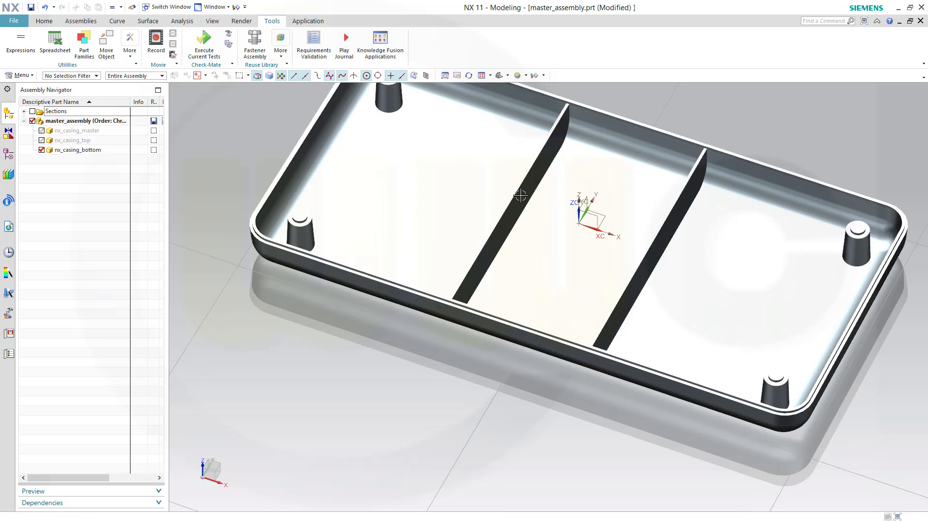
pyautogui.moveTo(506, 282); pyautogui.dragTo(514, 257, button='middle')
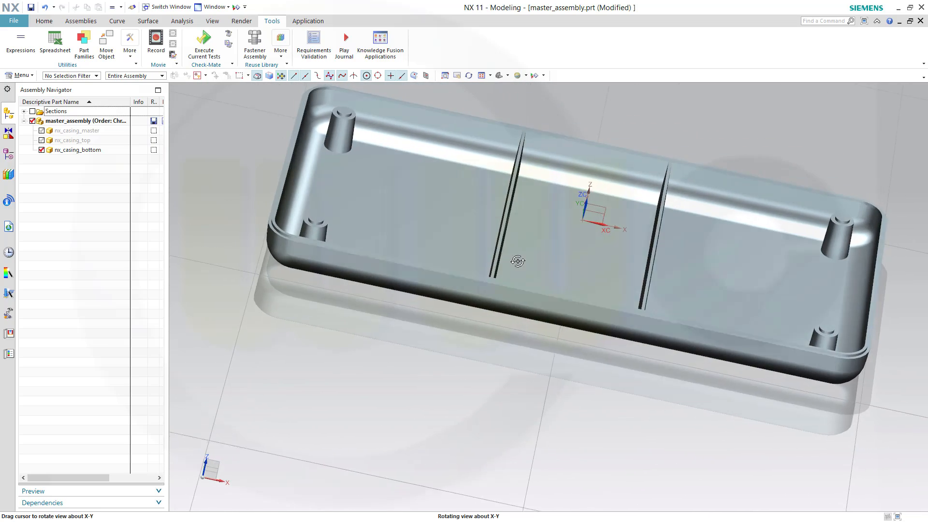
pyautogui.click(284, 169)
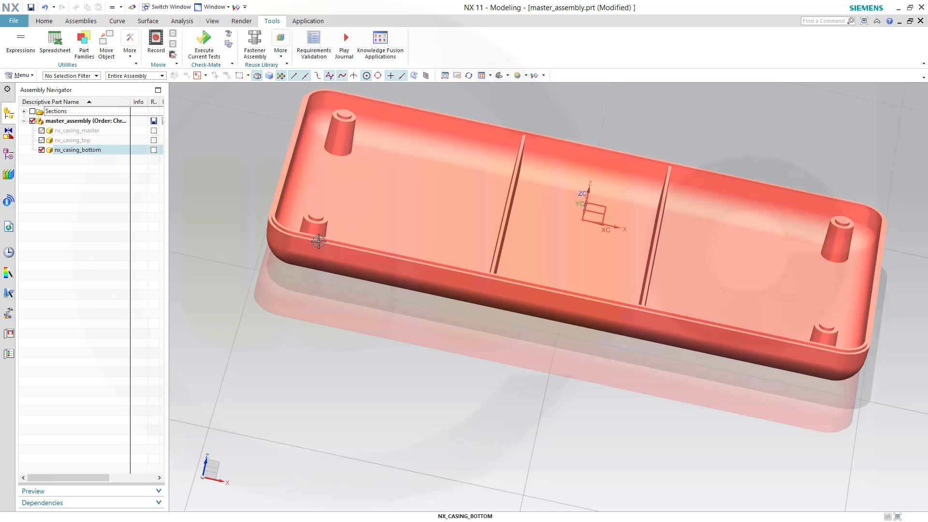
pyautogui.click(203, 97)
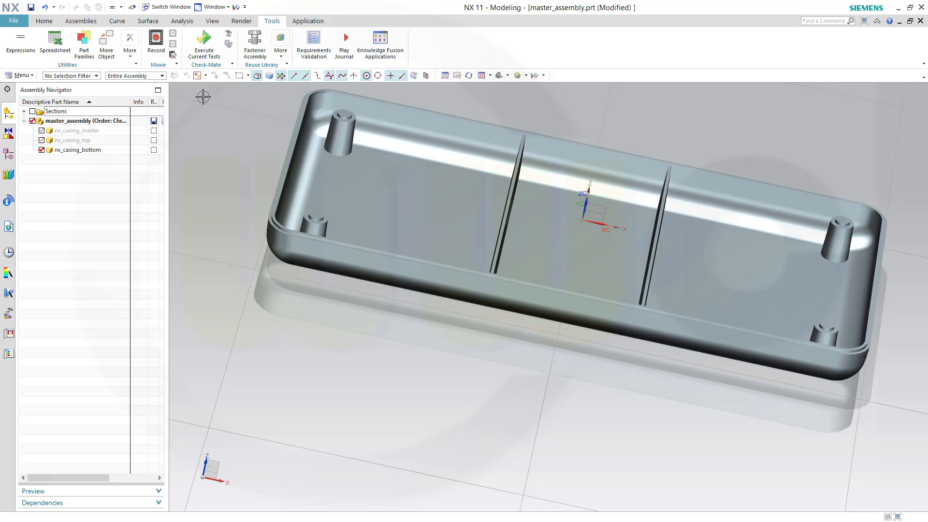
# Examine the bottom casing's rim, corner bosses and inner ribs from several angles.
pyautogui.click(44, 20)
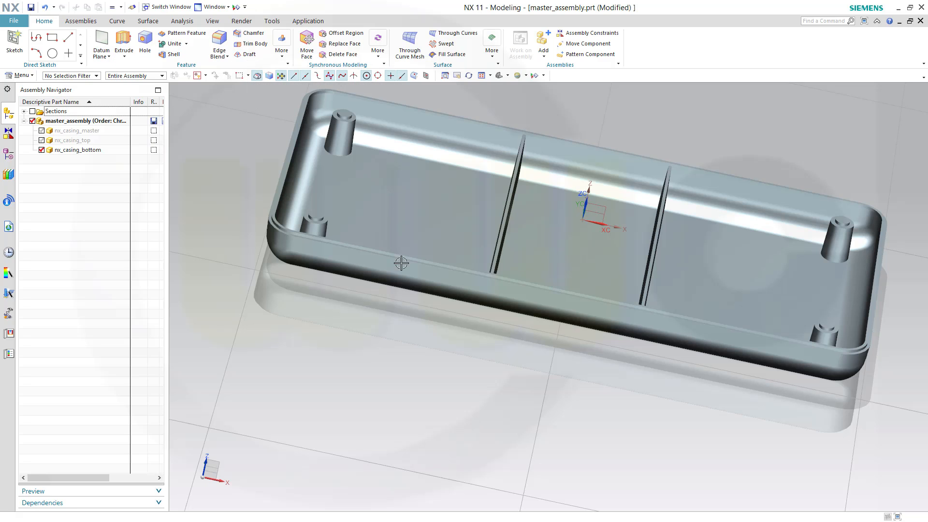
pyautogui.moveTo(498, 340); pyautogui.dragTo(504, 359, button='middle')
pyautogui.moveTo(574, 214); pyautogui.dragTo(549, 183, button='middle')
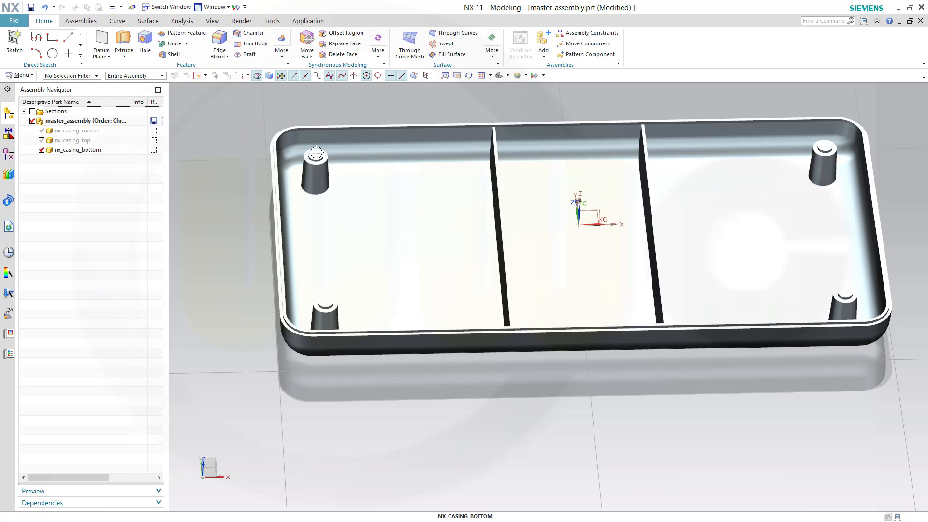
pyautogui.click(288, 151)
pyautogui.press('Escape')
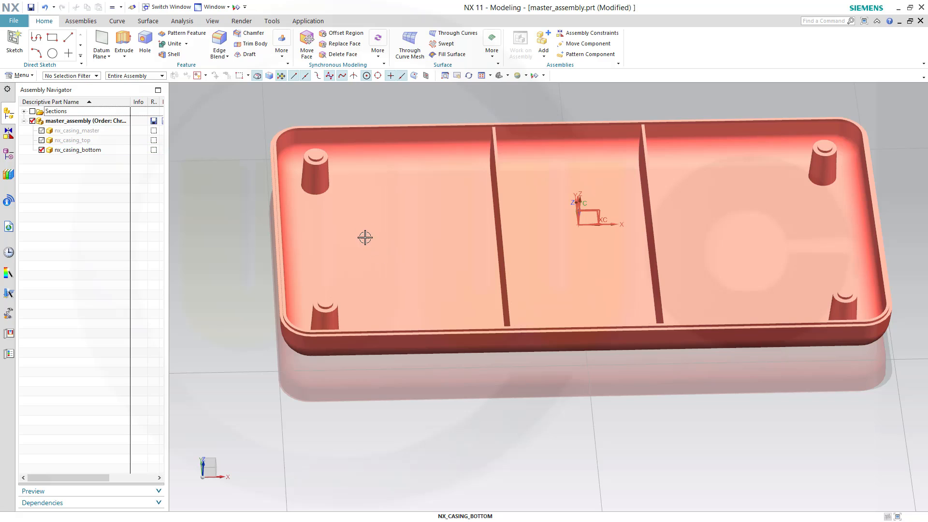
pyautogui.moveTo(365, 234); pyautogui.dragTo(350, 231, button='middle')
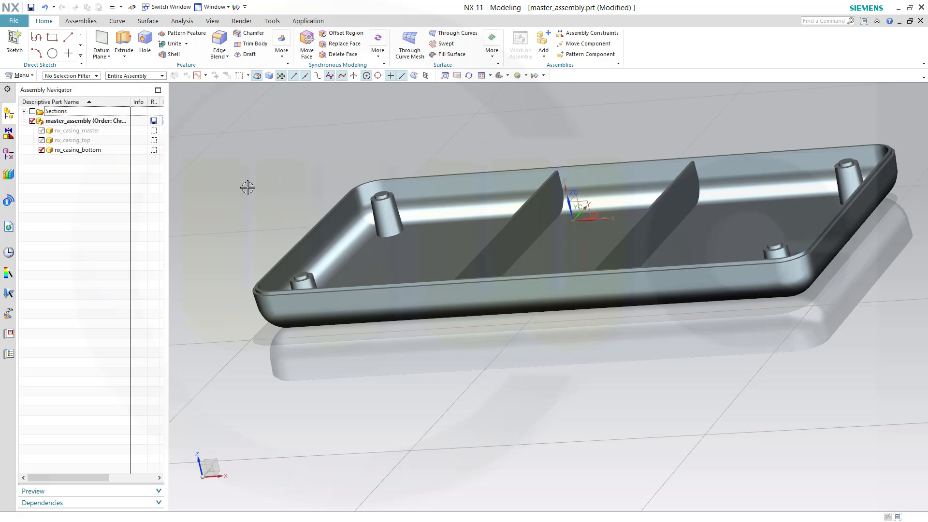
pyautogui.moveTo(274, 209); pyautogui.dragTo(535, 176, button='middle')
pyautogui.scroll(3, 535, 176)
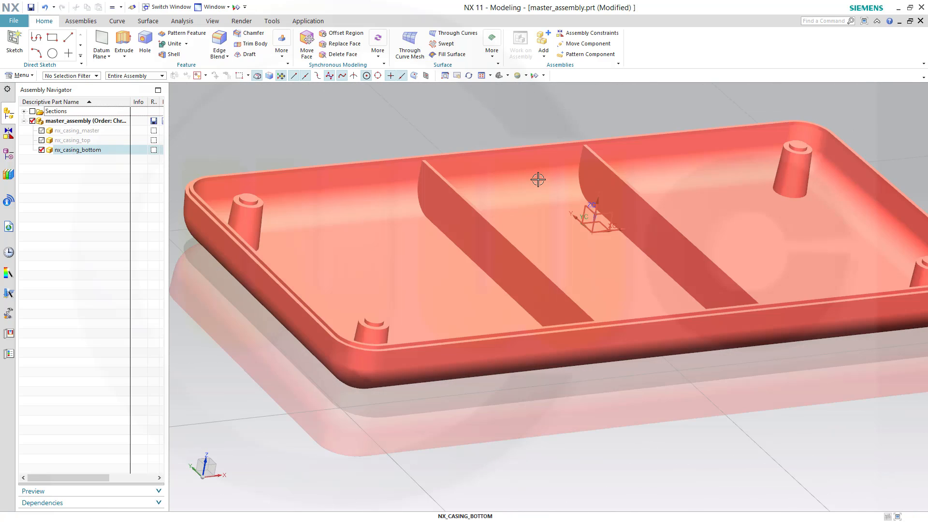
pyautogui.scroll(-2, 523, 193)
pyautogui.moveTo(475, 215); pyautogui.dragTo(454, 183, button='middle')
pyautogui.scroll(4, 516, 143)
pyautogui.scroll(-4, 518, 145)
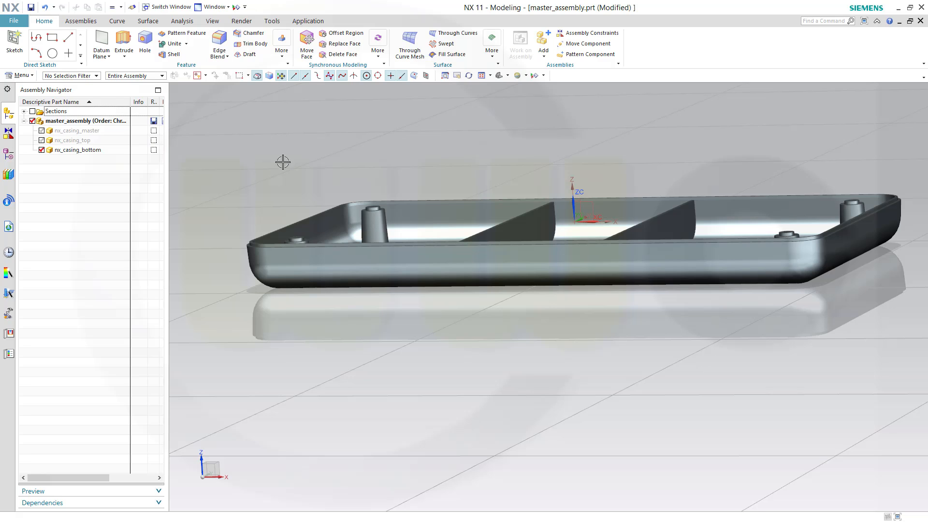
pyautogui.moveTo(400, 209); pyautogui.dragTo(476, 226, button='middle')
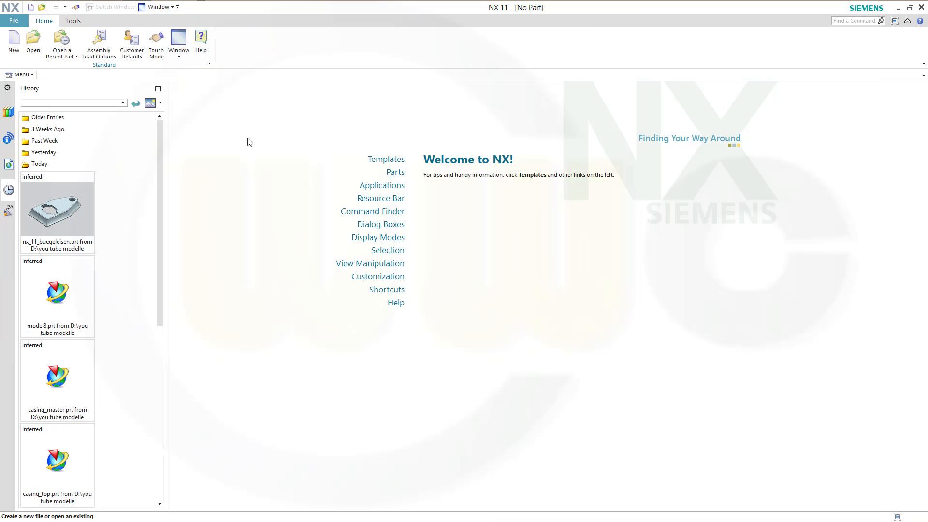
# Create a new millimetre part from the Model template, named p_casing_master.
pyautogui.click(13, 48)
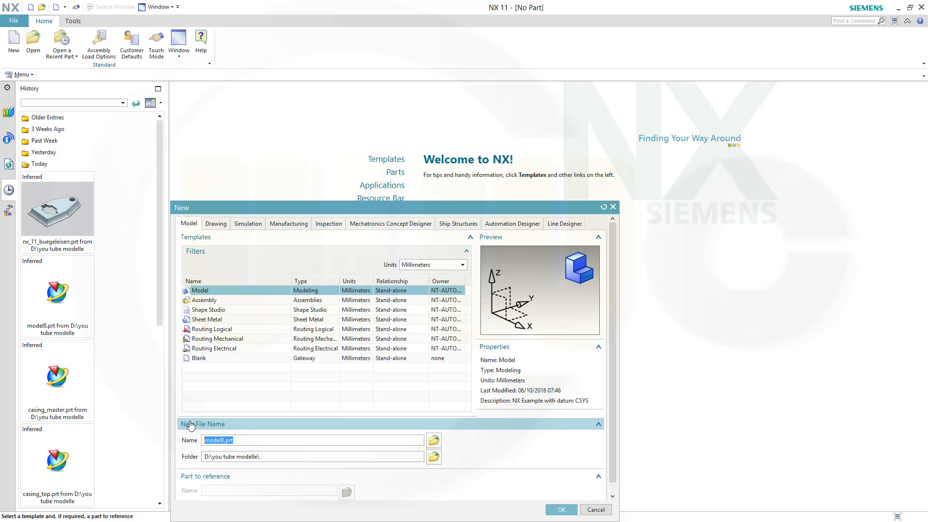
pyautogui.write('p_casing_master')
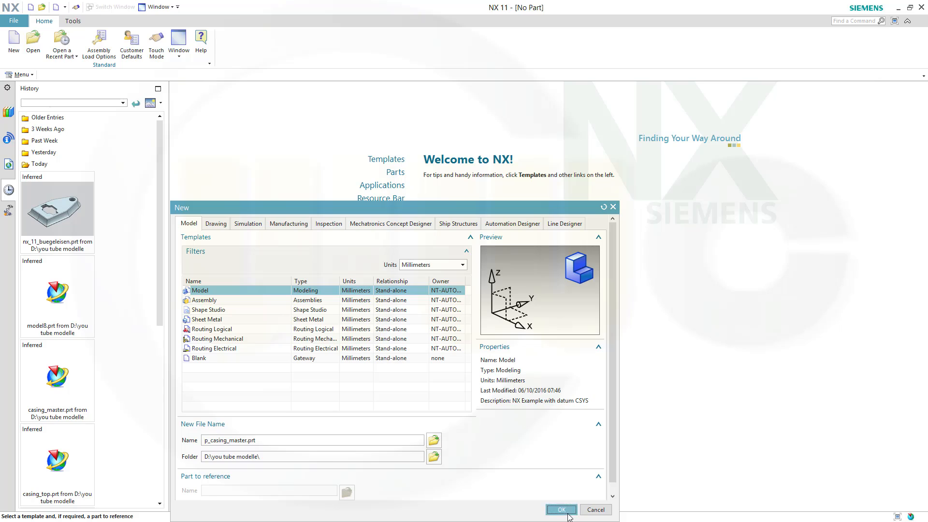
pyautogui.click(562, 510)
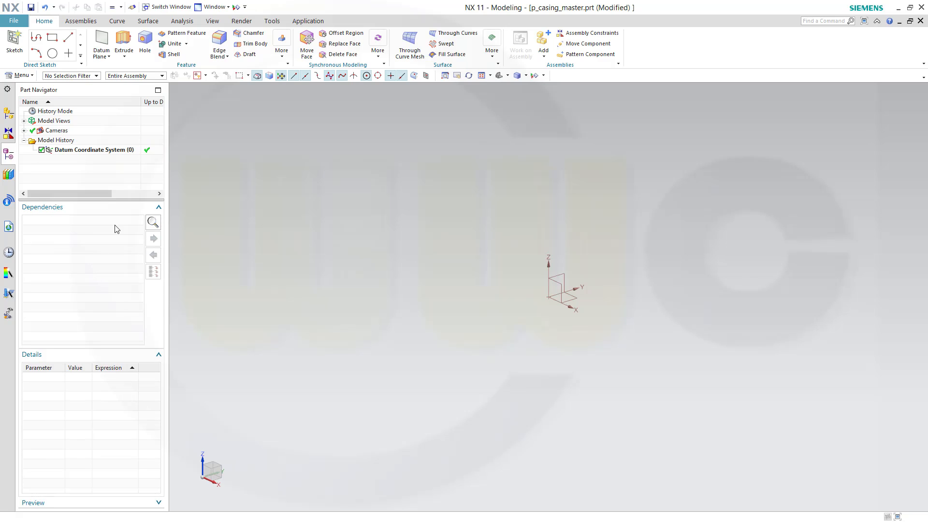
# Create a new parent assembly named p_casing_msater_assembly above p_casing_master, using the Assembly template.
pyautogui.click(79, 22)
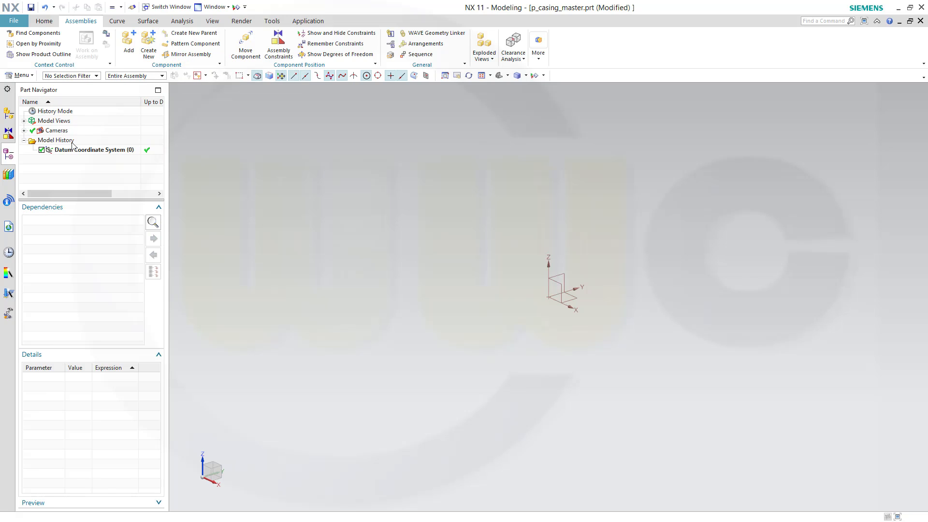
pyautogui.click(9, 114)
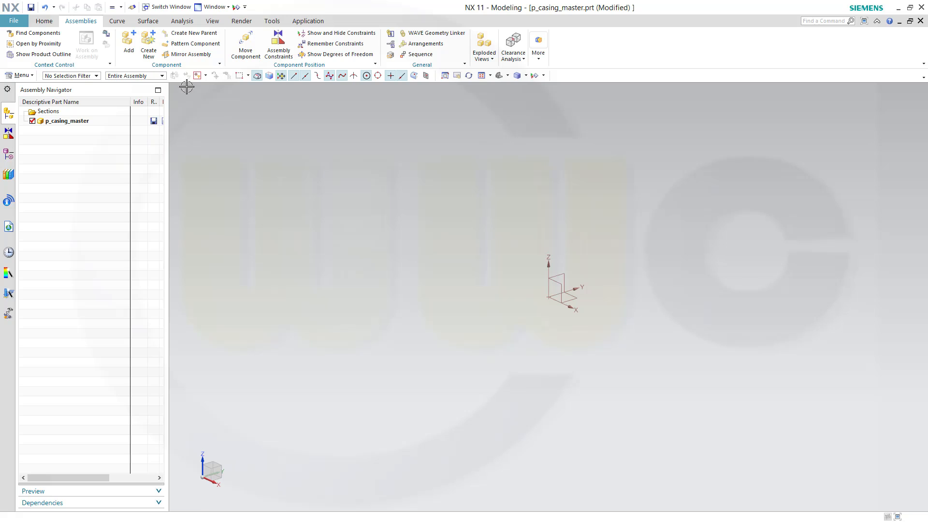
pyautogui.click(193, 33)
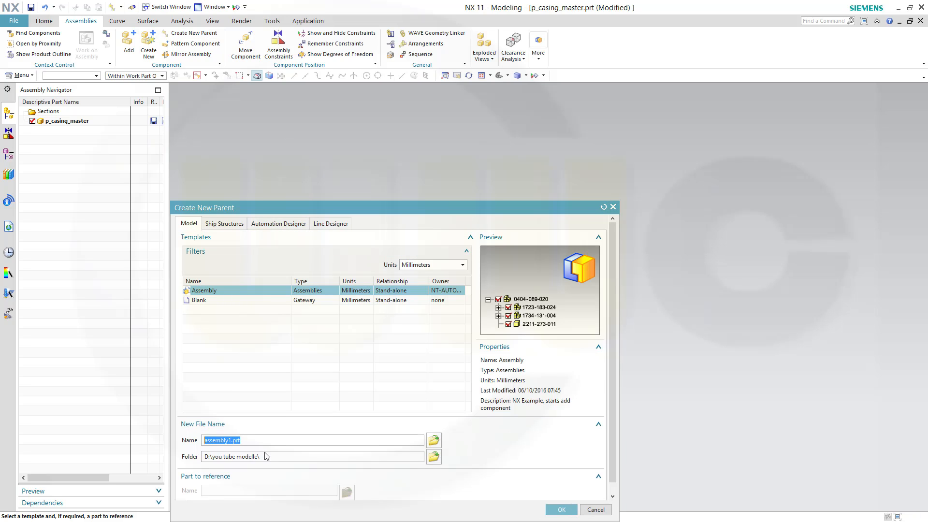
pyautogui.write('p_casing_msater_')
pyautogui.press('Return')
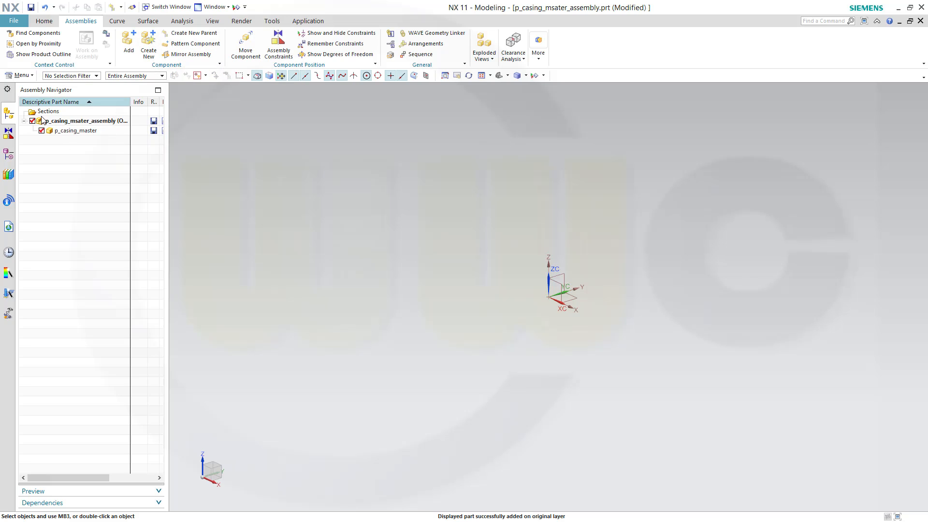
# Create an empty new component named p_casing_top in the assembly, using the Model template.
pyautogui.click(149, 43)
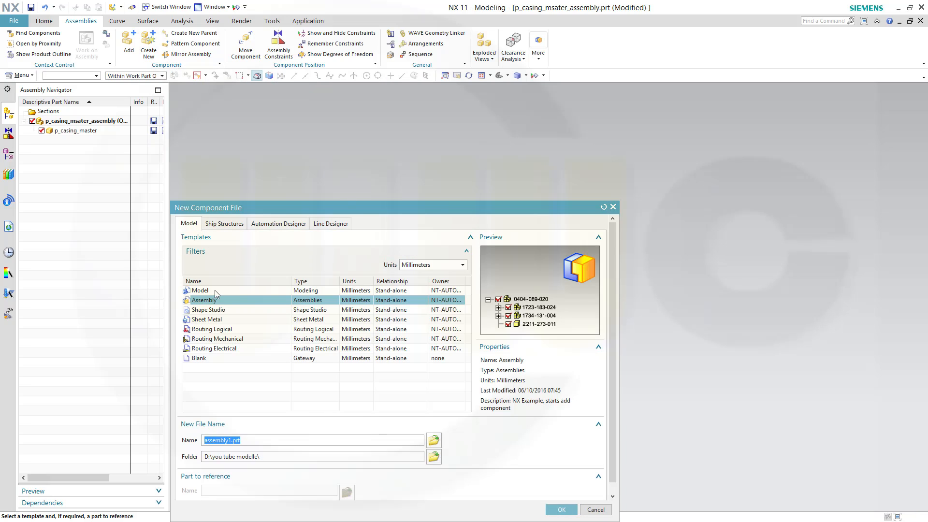
pyautogui.click(207, 291)
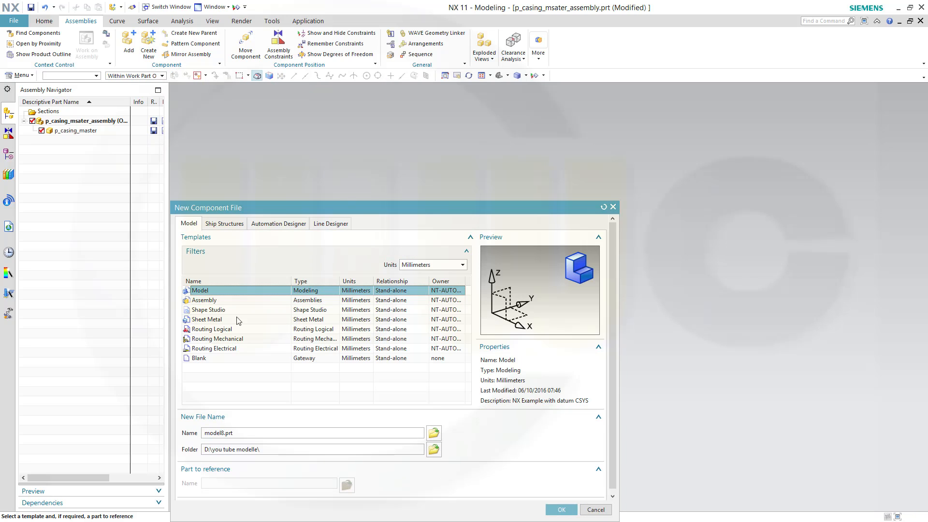
pyautogui.click(254, 435)
pyautogui.write('p_casing_to')
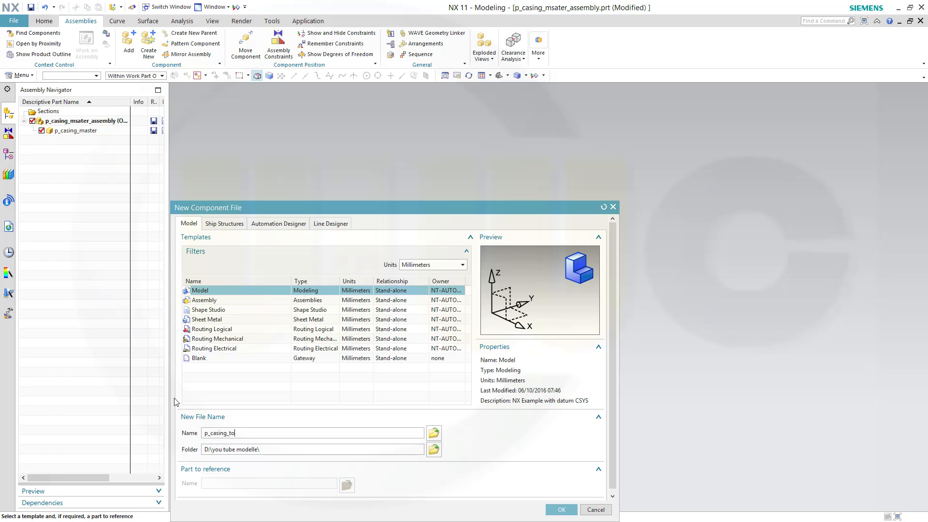
pyautogui.write('p')
pyautogui.press('Return')
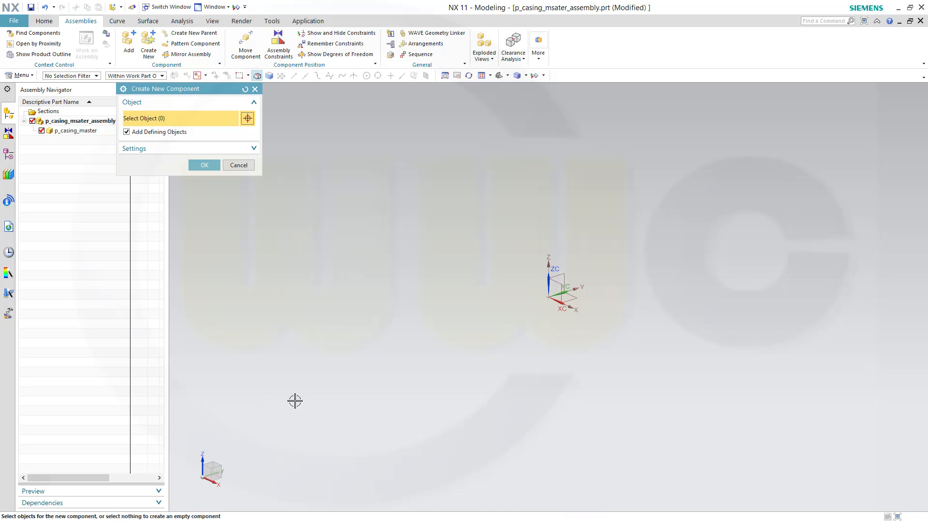
pyautogui.click(203, 166)
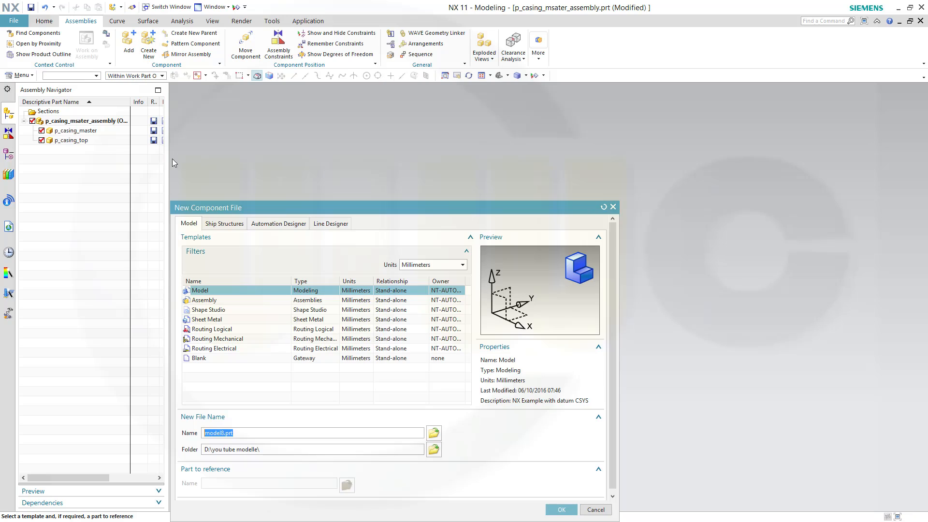
# Create a second empty component from the Model template, named p_casing_bottom.
pyautogui.write('p_casing_bottom')
pyautogui.press('Return')
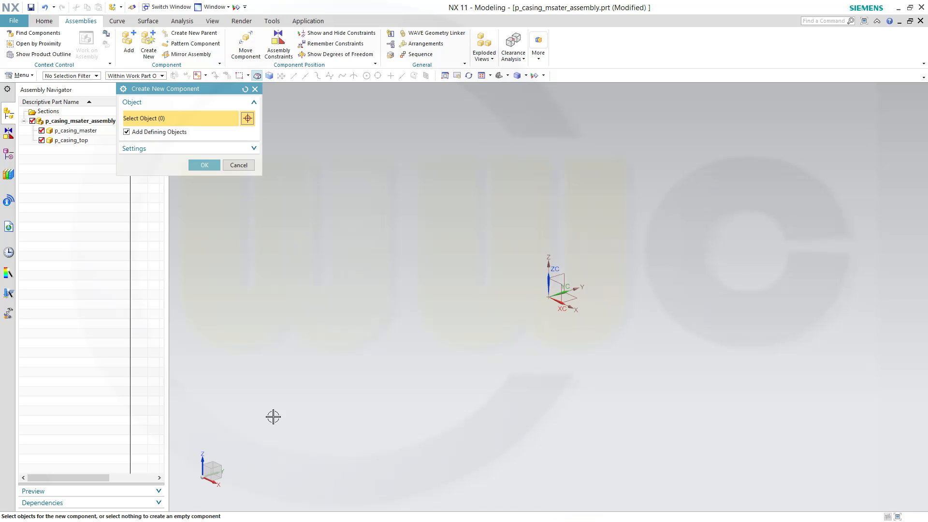
pyautogui.click(202, 165)
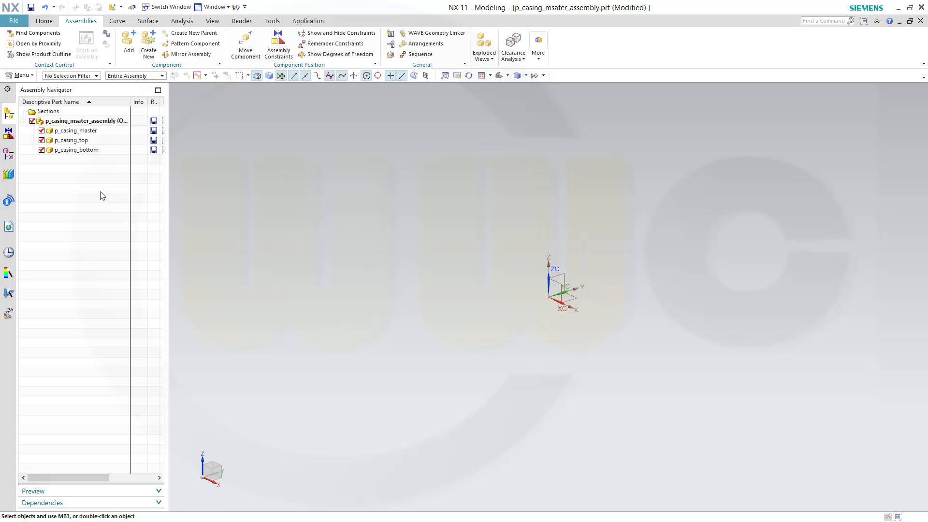
# Make p_casing_master the work part and start a new expression named p_casing_master_draft_angle.
pyautogui.doubleClick(87, 132)
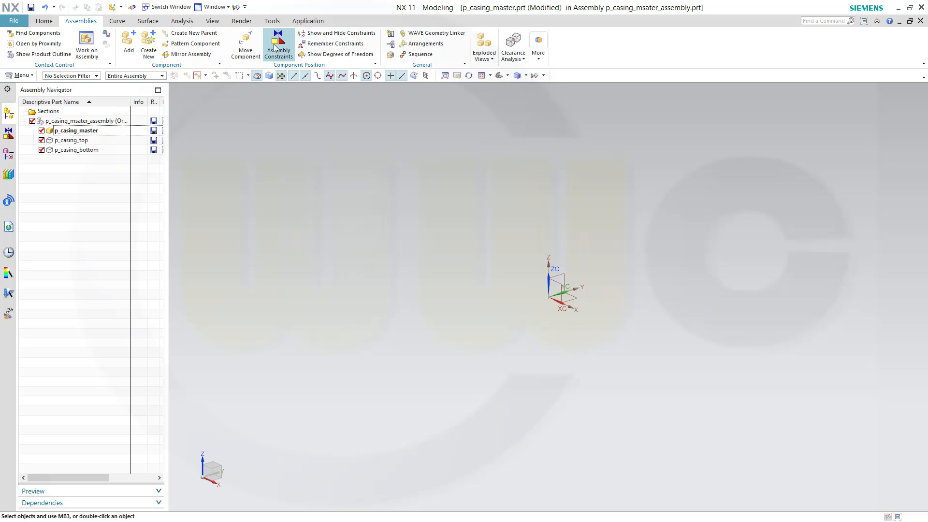
pyautogui.click(276, 20)
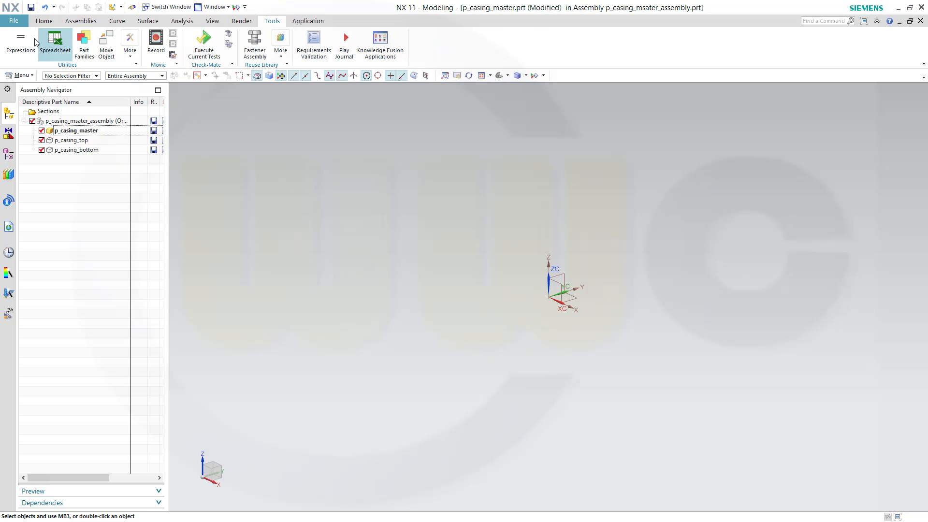
pyautogui.click(27, 44)
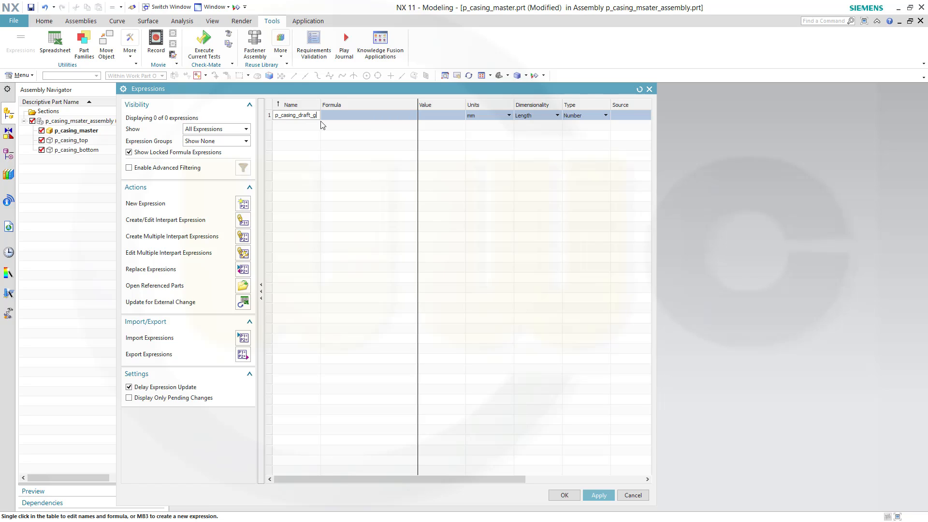
pyautogui.write('p_casing_draft_angle')
pyautogui.write('_master')
pyautogui.press('Right')
pyautogui.press('Right')
pyautogui.press('Right')
pyautogui.press('Right')
pyautogui.press('Right')
pyautogui.press('Right')
pyautogui.press('Right')
pyautogui.press('Right')
pyautogui.press('Right')
# Set the master draft angle expression's dimensionality to Angle and its formula to 3 degrees.
pyautogui.click(392, 116)
pyautogui.click(560, 118)
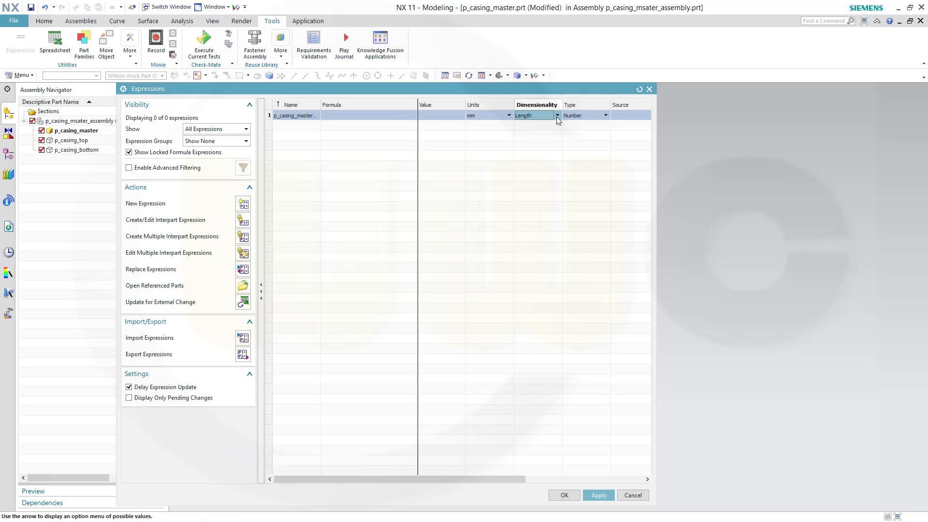
pyautogui.click(527, 161)
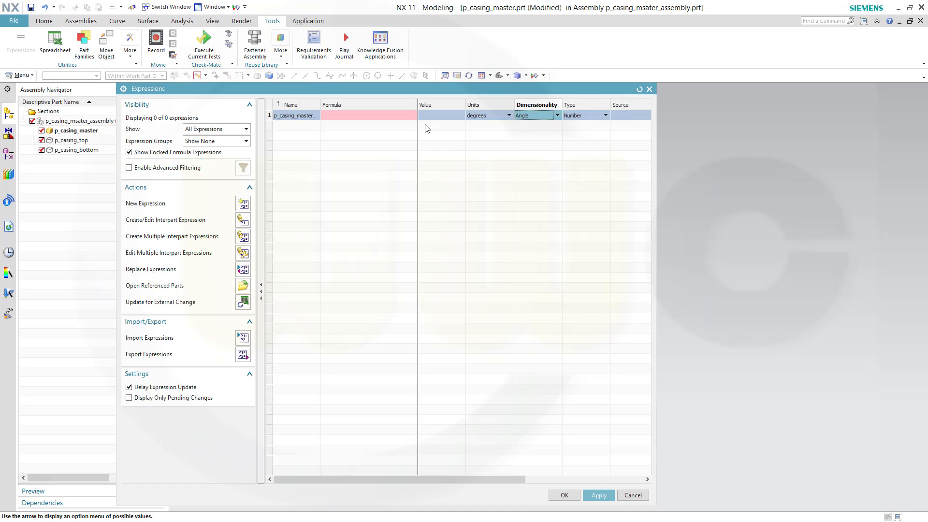
pyautogui.click(377, 117)
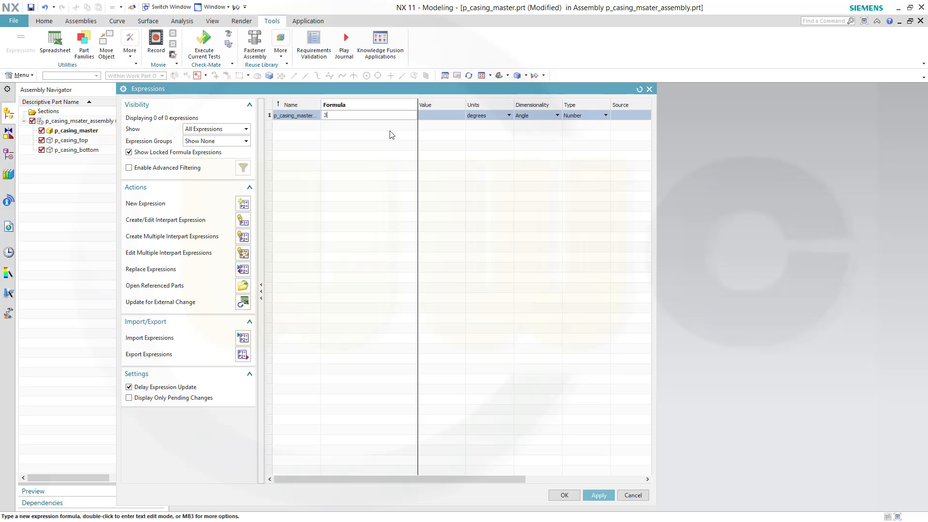
pyautogui.write('3')
pyautogui.press('Return')
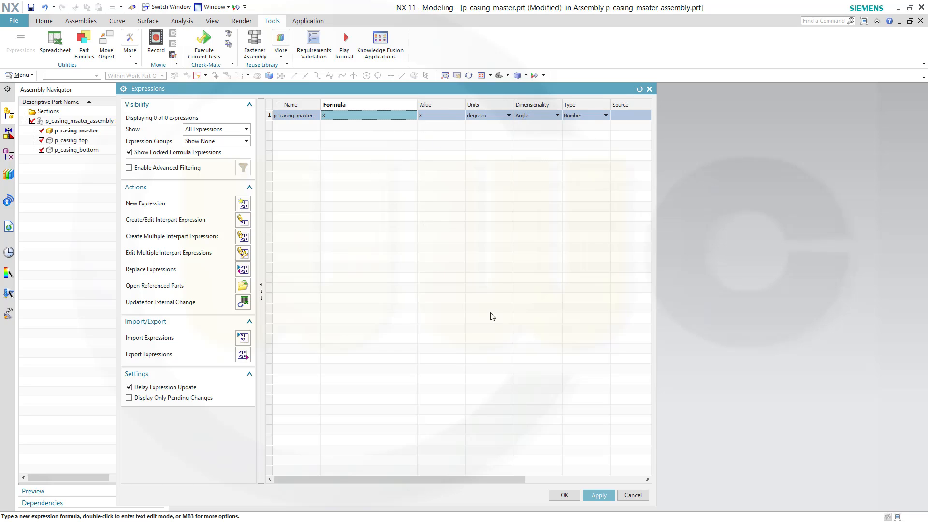
pyautogui.click(565, 496)
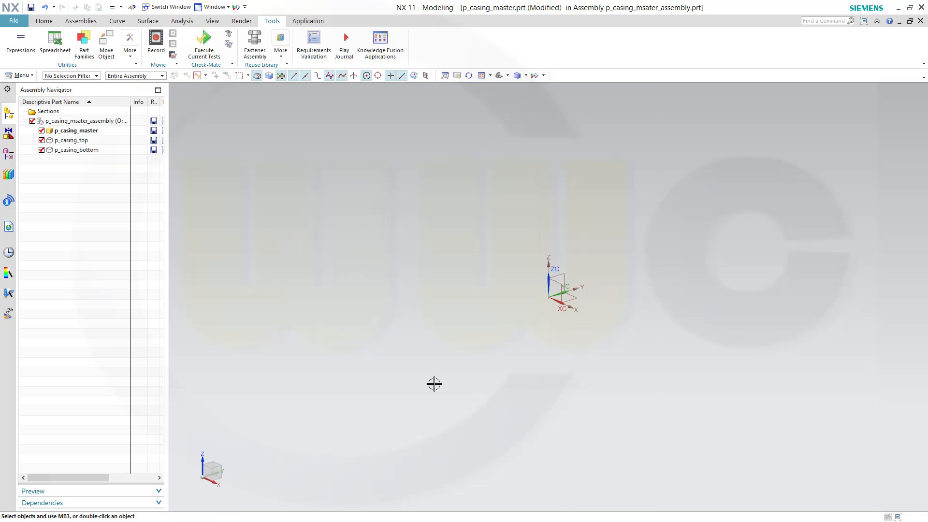
# Make p_casing_top the work part and start a new expression named pct_draftangle.
pyautogui.doubleClick(73, 141)
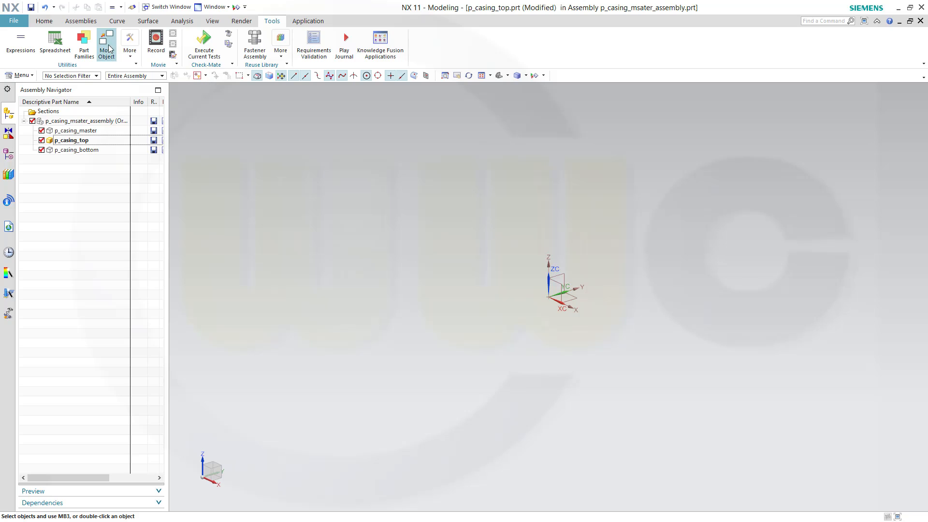
pyautogui.click(20, 42)
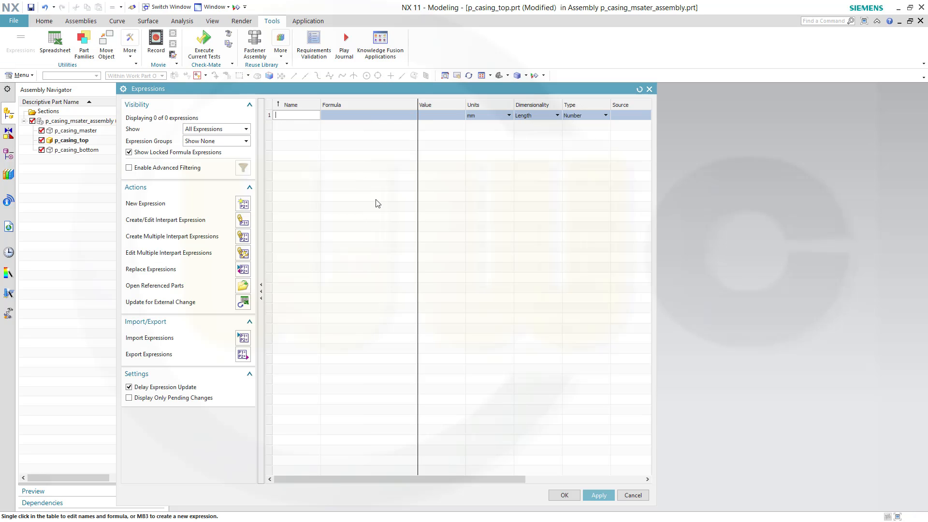
pyautogui.write('p')
pyautogui.write('ct')
pyautogui.write('_drafta')
pyautogui.write('gnl')
pyautogui.press('BackSpace')
pyautogui.press('BackSpace')
pyautogui.press('BackSpace')
pyautogui.write('ngle')
# Give pct_draftangle the Angle dimensionality and a formula of 3 degrees.
pyautogui.click(554, 119)
pyautogui.click(557, 116)
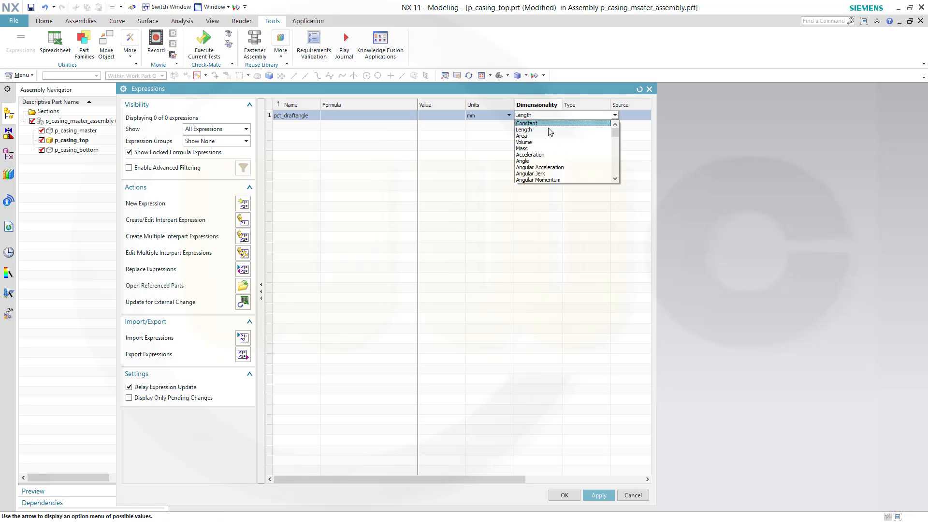
pyautogui.click(521, 150)
pyautogui.click(377, 117)
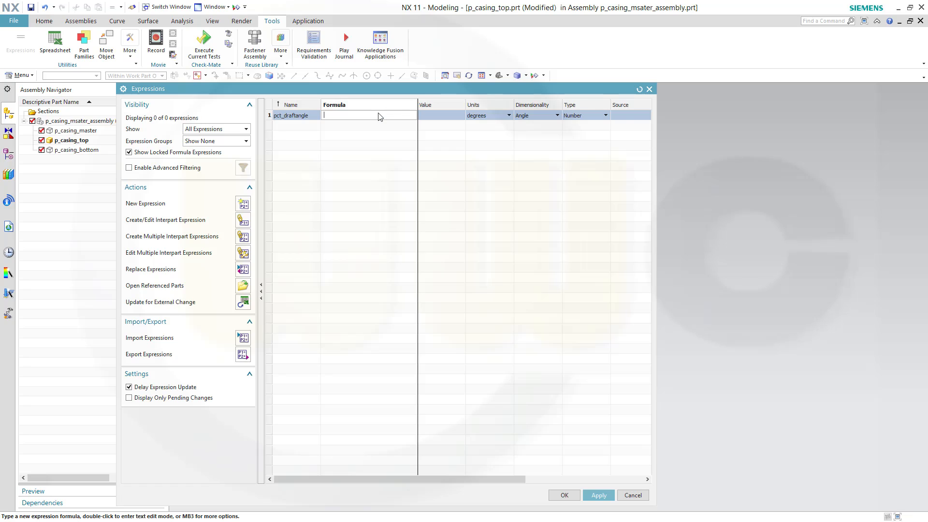
pyautogui.write('3')
pyautogui.press('Return')
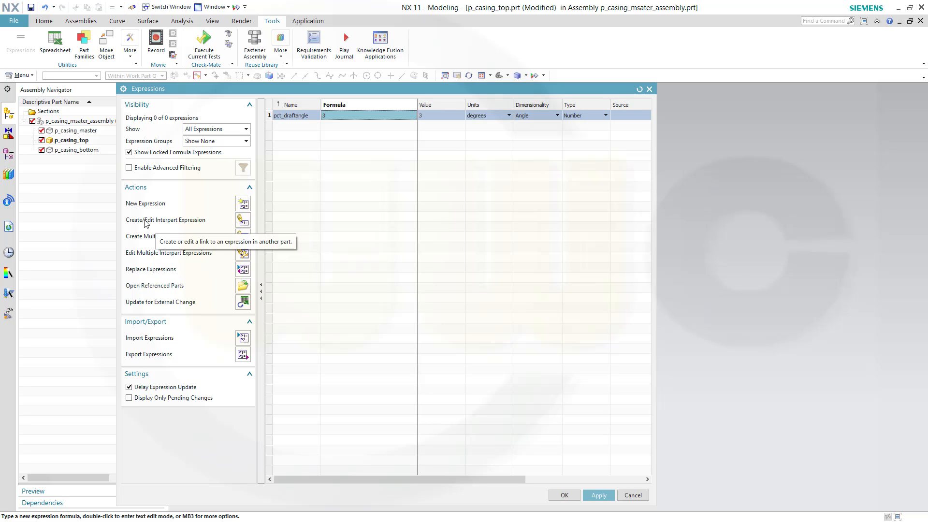
# Link pct_draftangle to p_casing_master_draft_angle from p_casing_master.prt with a single interpart expression.
pyautogui.click(243, 220)
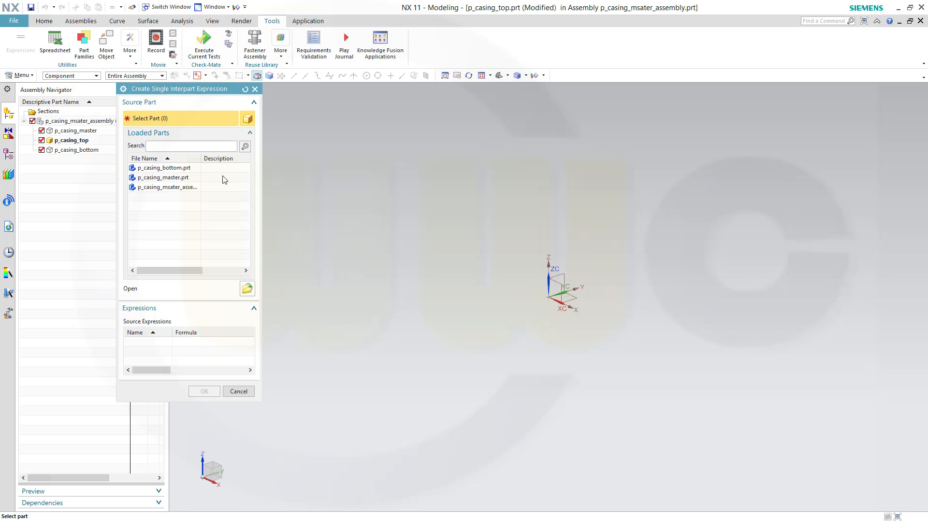
pyautogui.click(174, 178)
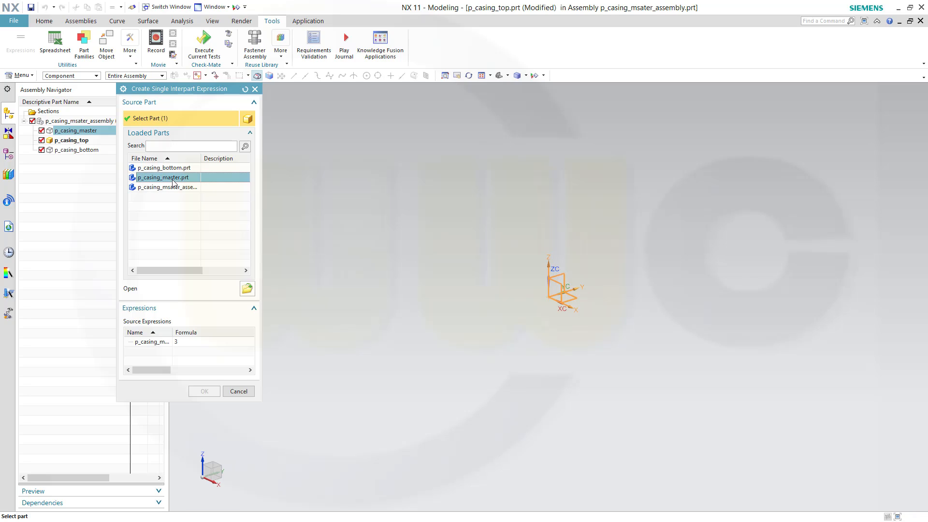
pyautogui.click(154, 343)
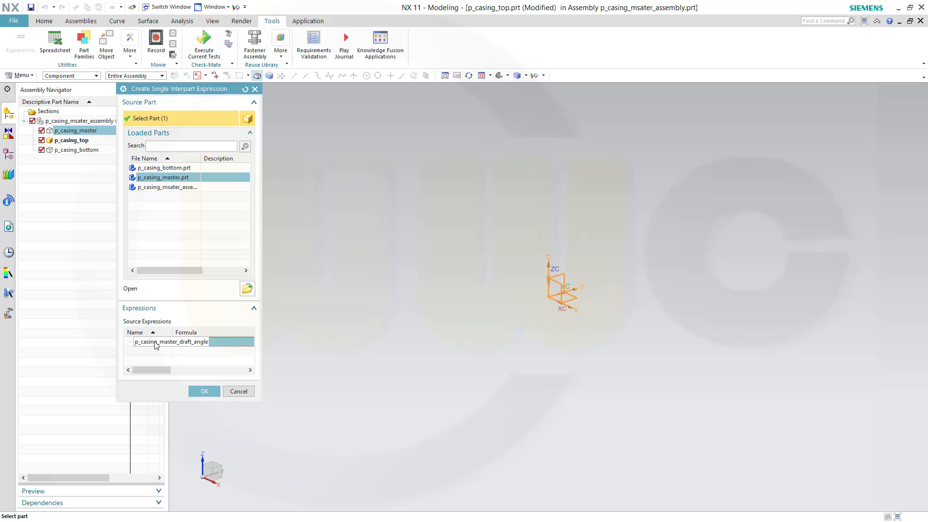
pyautogui.click(204, 392)
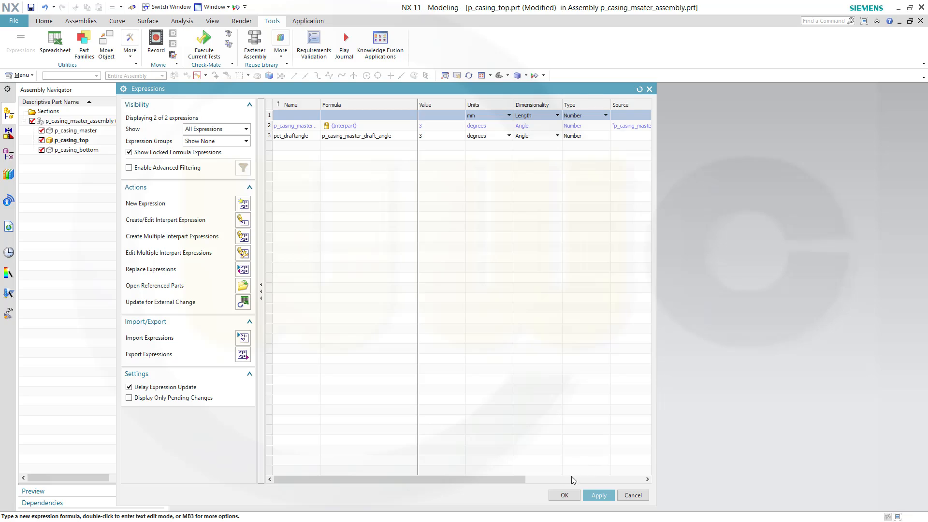
pyautogui.click(564, 495)
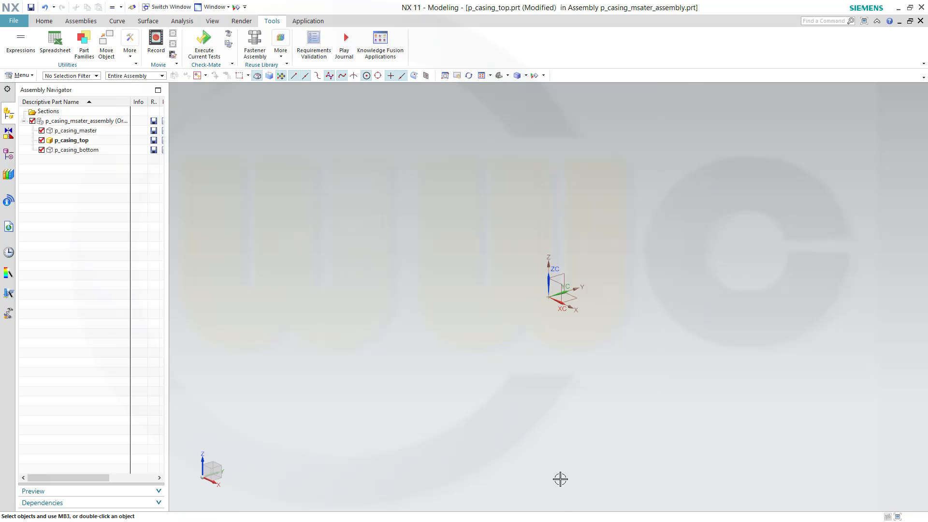
# In p_casing_bottom, create an expression named pcb_draftangle with Angle dimensionality and a formula of 3 degrees.
pyautogui.doubleClick(81, 150)
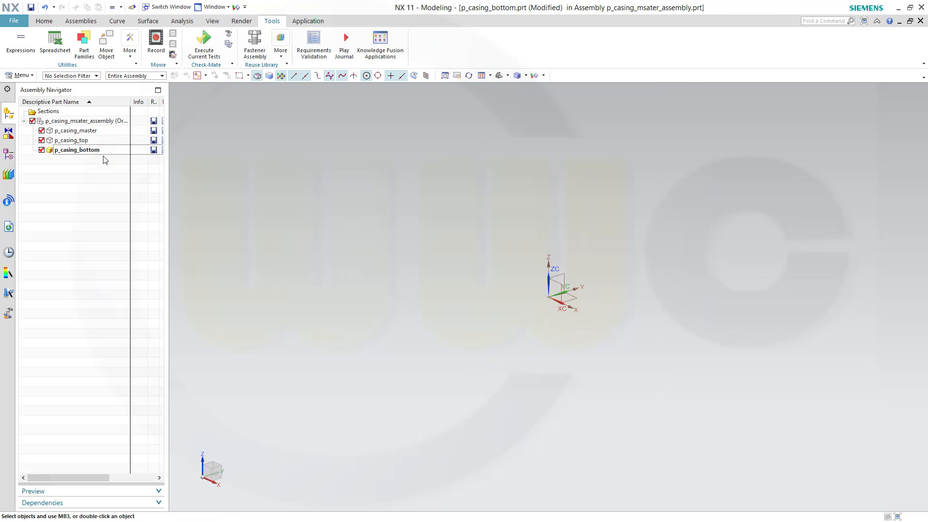
pyautogui.click(20, 41)
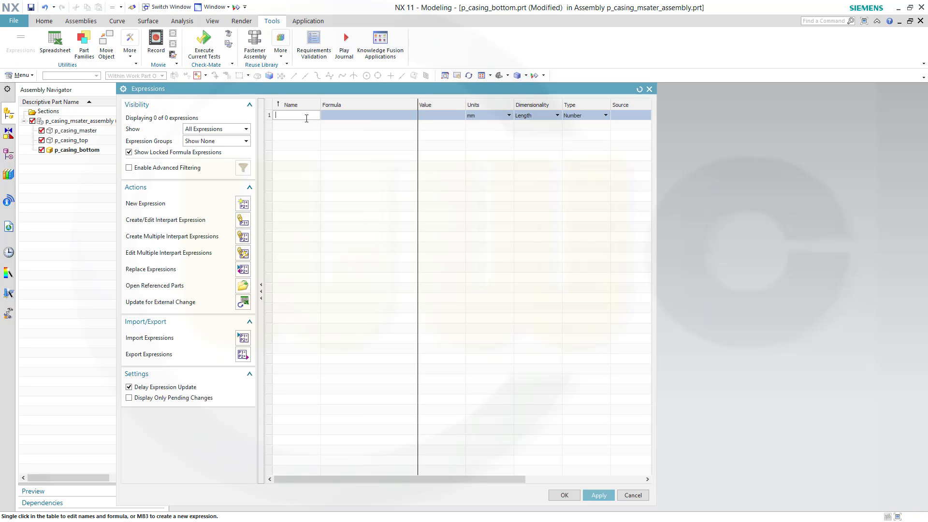
pyautogui.write('pcb_draftangle')
pyautogui.click(558, 116)
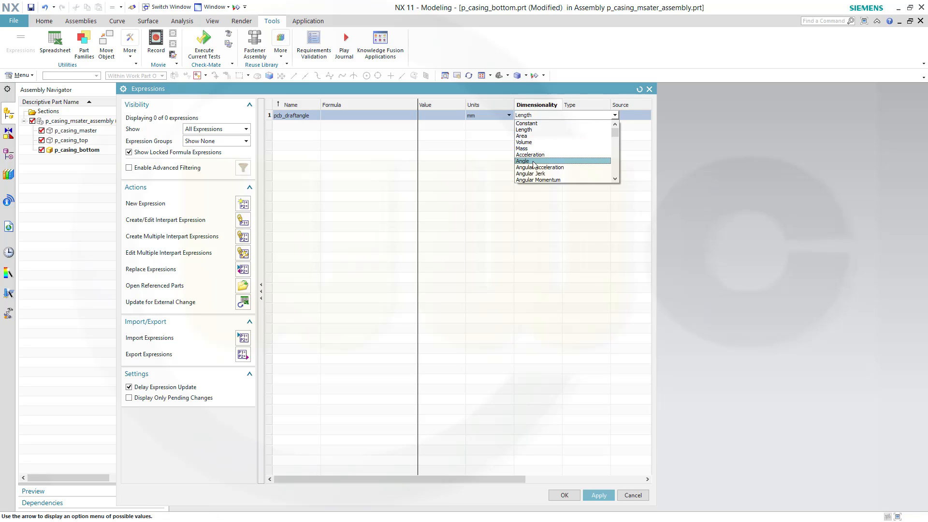
pyautogui.click(537, 160)
pyautogui.click(346, 118)
pyautogui.write('3')
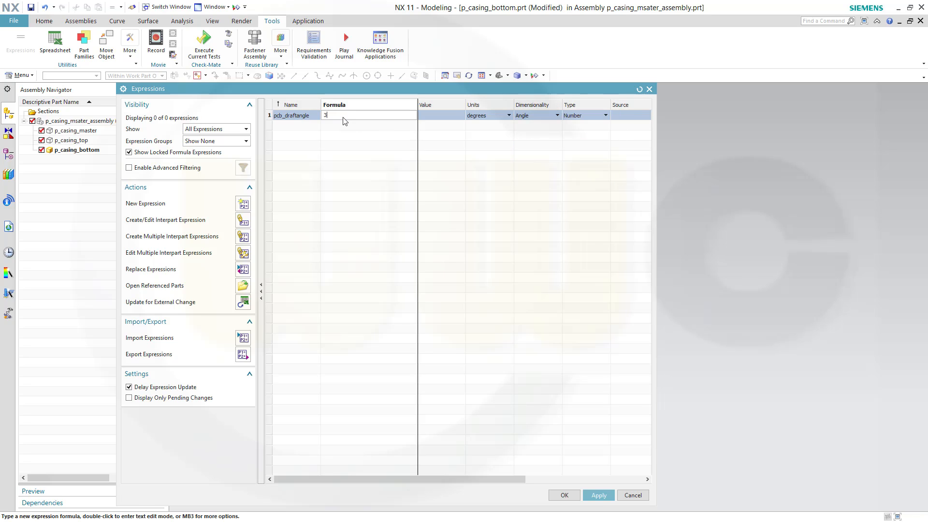
pyautogui.press('Return')
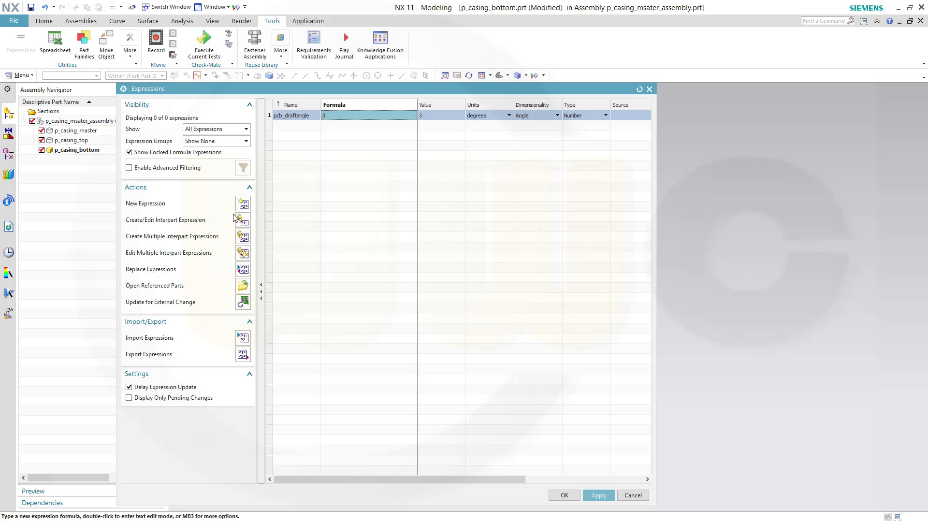
# Link pcb_draftangle to p_casing_master_draft_angle from p_casing_master.prt with a single interpart expression.
pyautogui.click(244, 223)
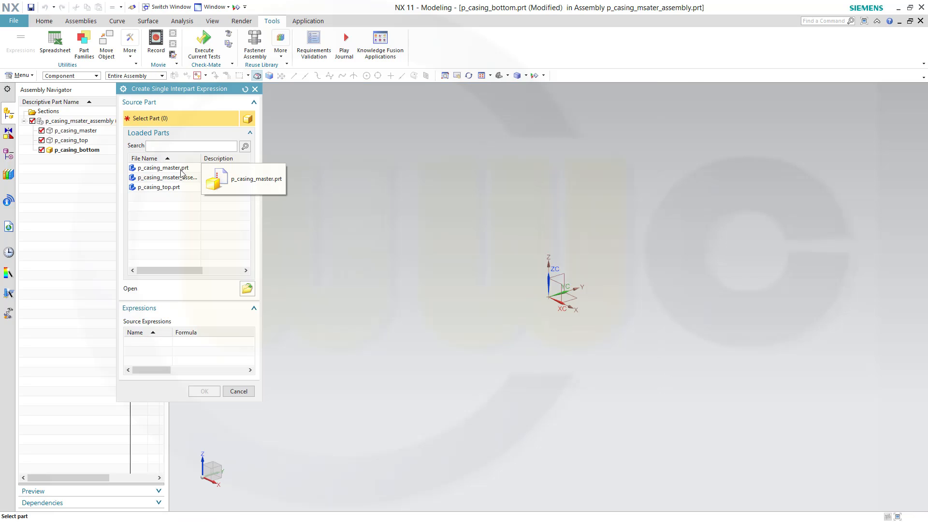
pyautogui.click(176, 168)
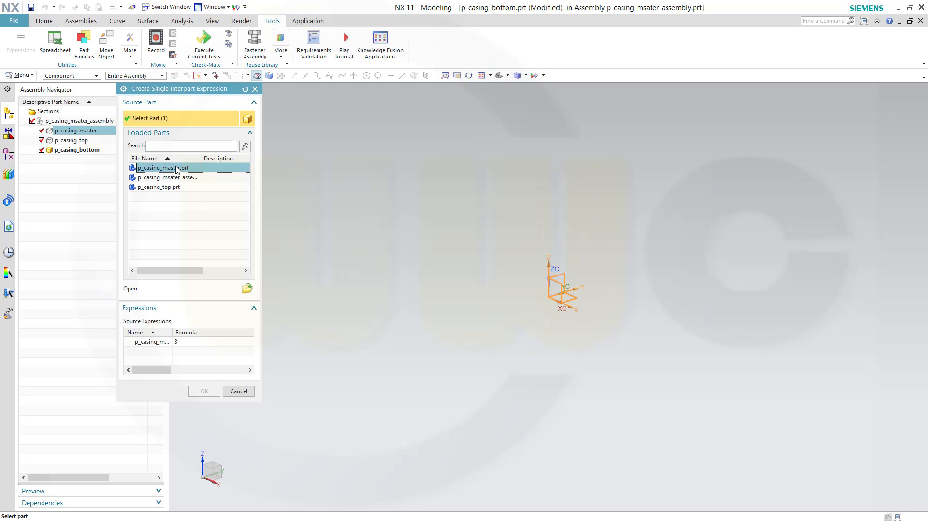
pyautogui.click(148, 342)
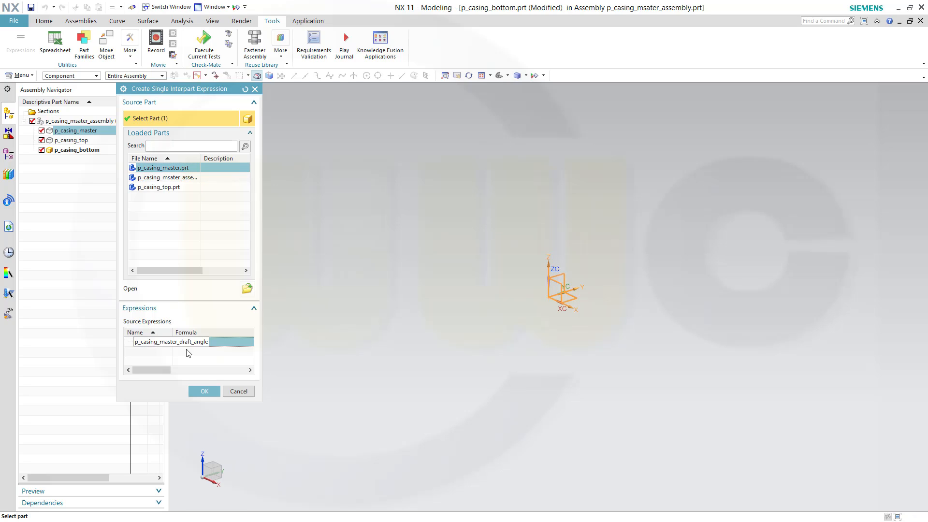
pyautogui.click(205, 392)
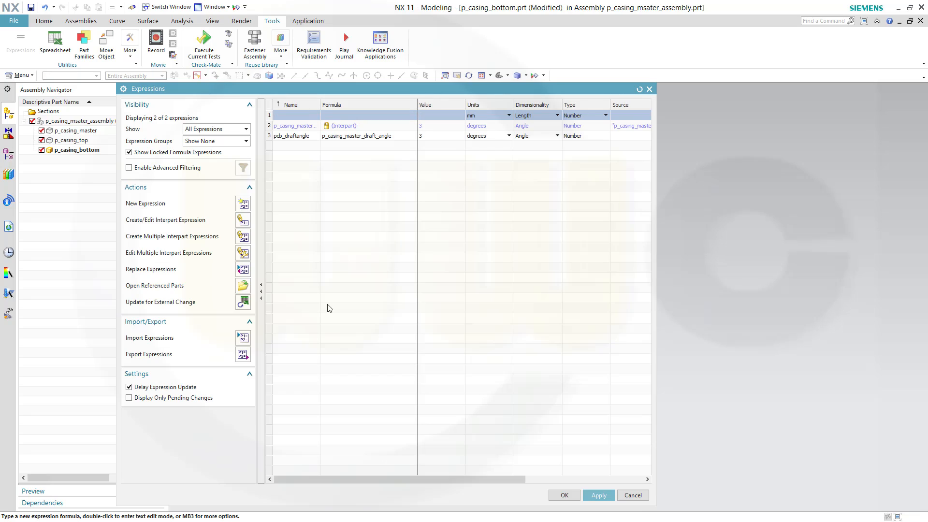
pyautogui.click(564, 496)
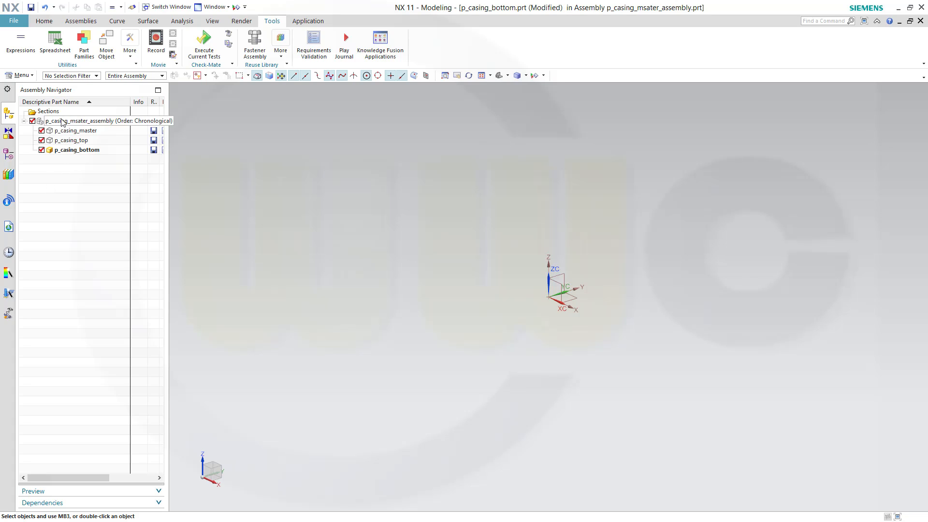
# Make p_casing_master the work part and create an inferred datum plane on its XY plane with 0 mm offset.
pyautogui.doubleClick(66, 133)
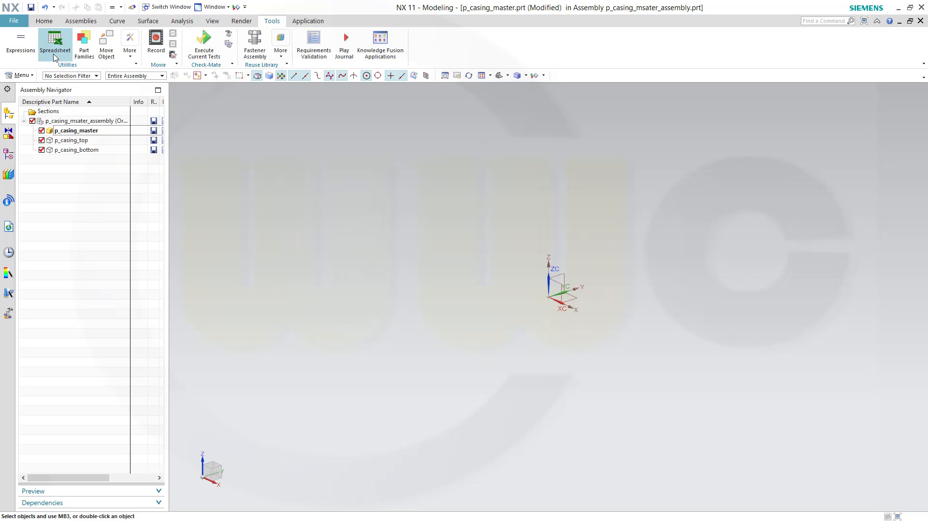
pyautogui.click(45, 21)
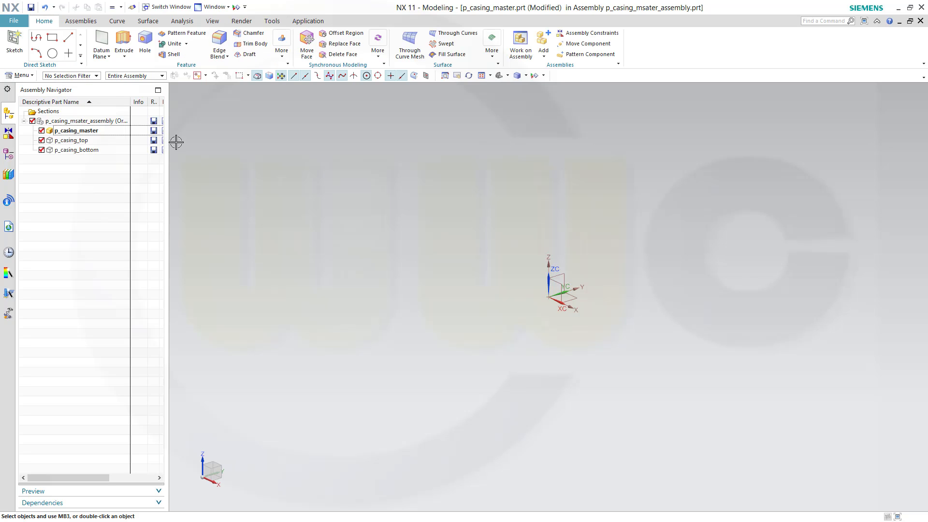
pyautogui.click(102, 42)
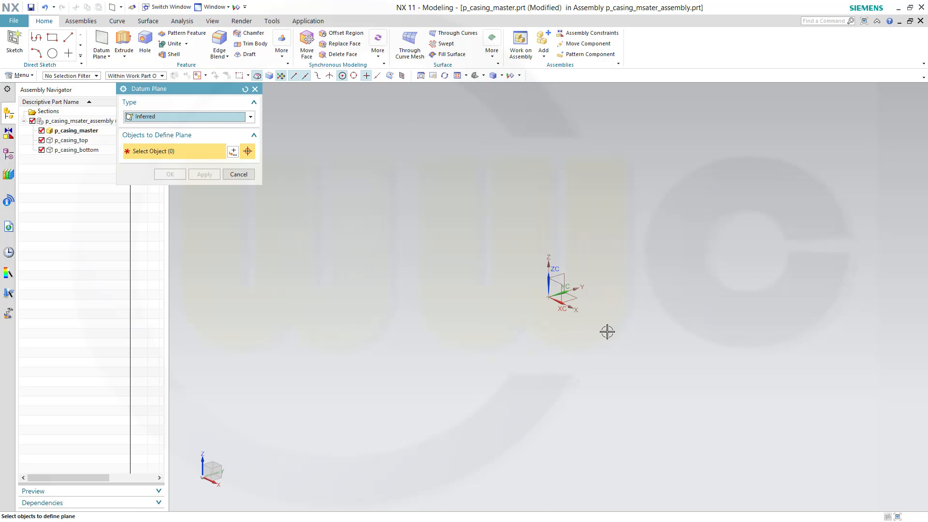
pyautogui.click(570, 296)
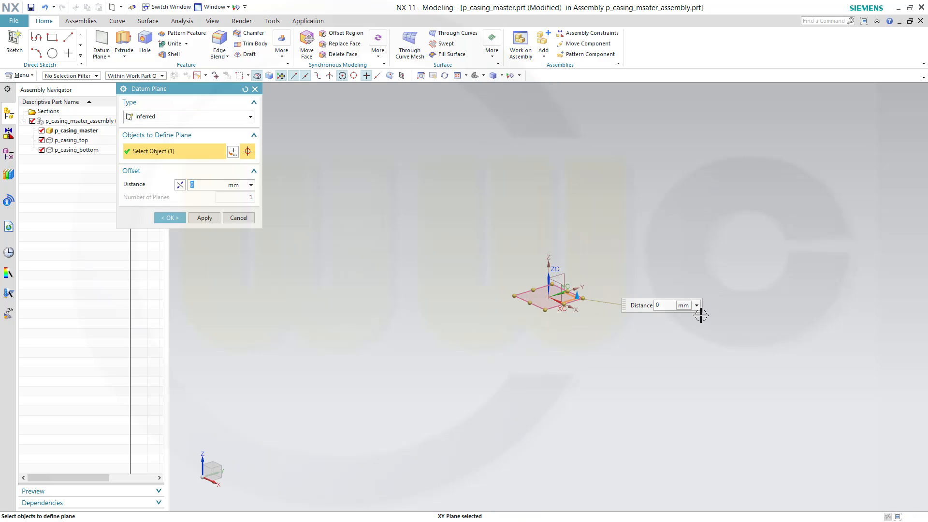
pyautogui.click(173, 218)
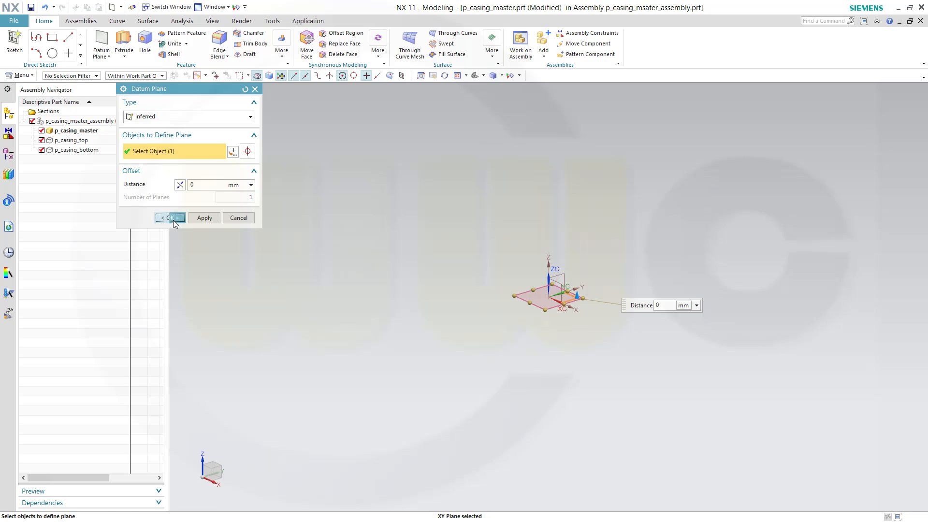
# Rename the new datum plane in the model history as splitting_plane.
pyautogui.click(9, 155)
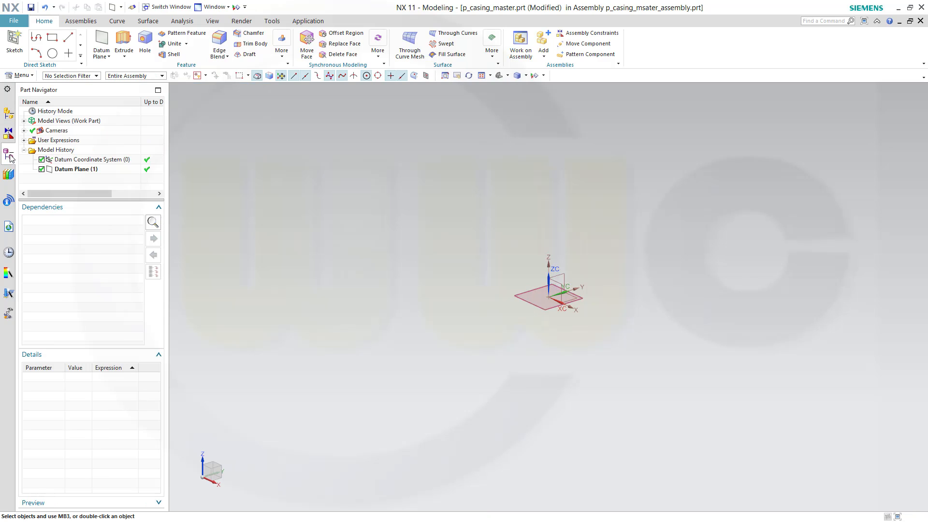
pyautogui.click(94, 173)
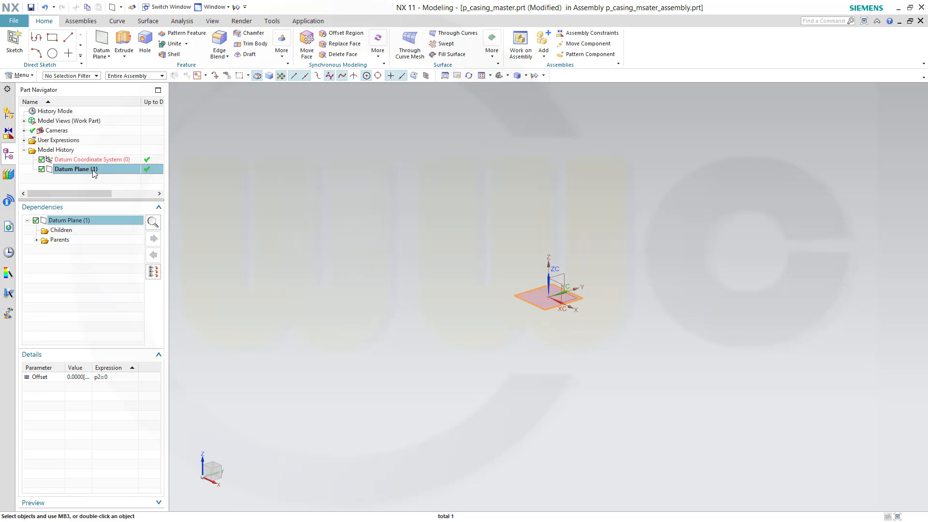
pyautogui.click(94, 172)
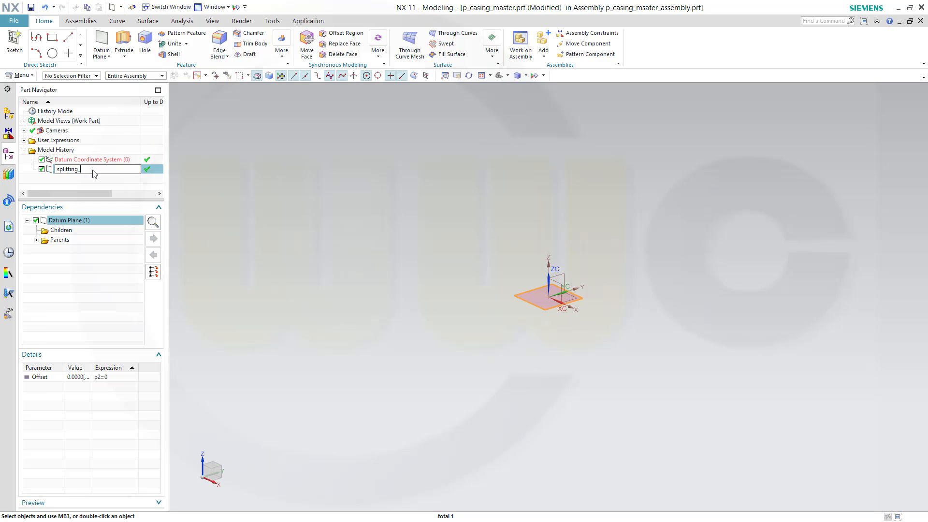
pyautogui.write('splitting_plane')
pyautogui.press('Return')
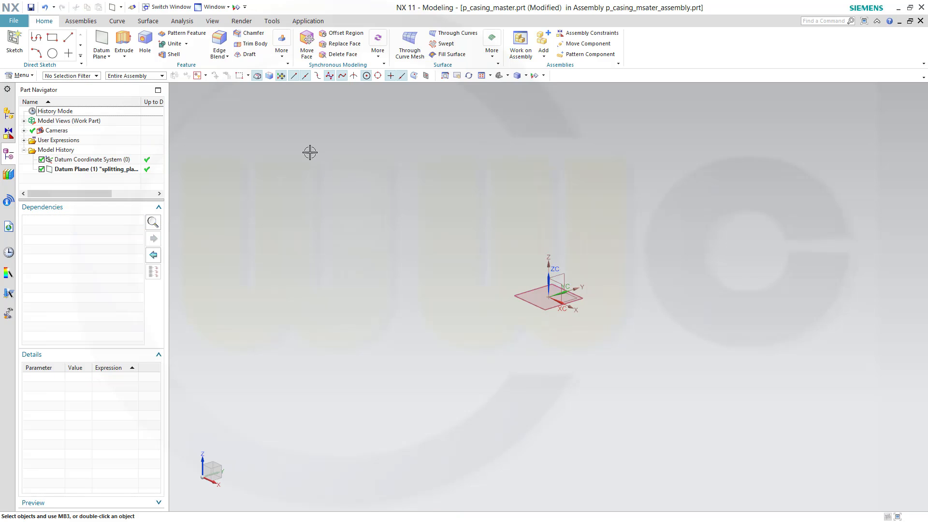
# Sketch a rectangle 200 mm wide and 100 mm high on splitting_plane, centred on the origin at 0 degrees, and finish the sketch.
pyautogui.click(14, 41)
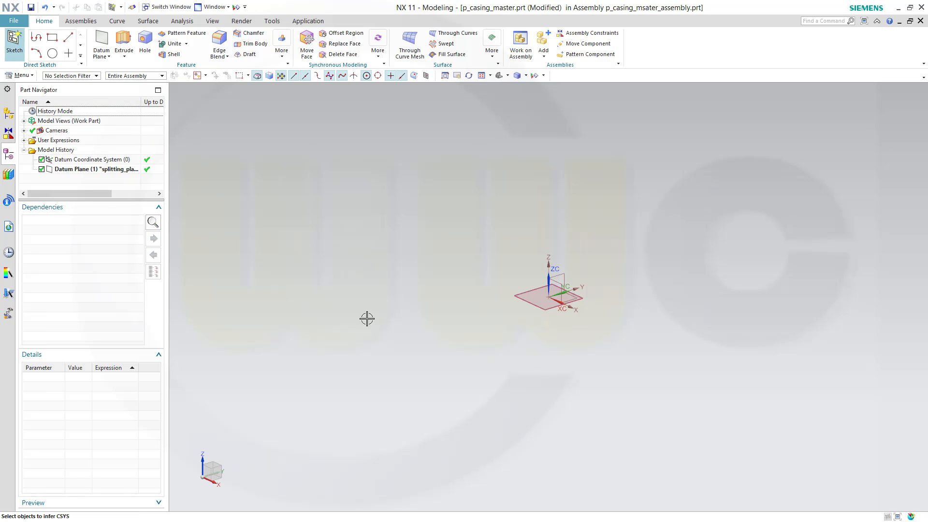
pyautogui.click(73, 170)
pyautogui.click(205, 210)
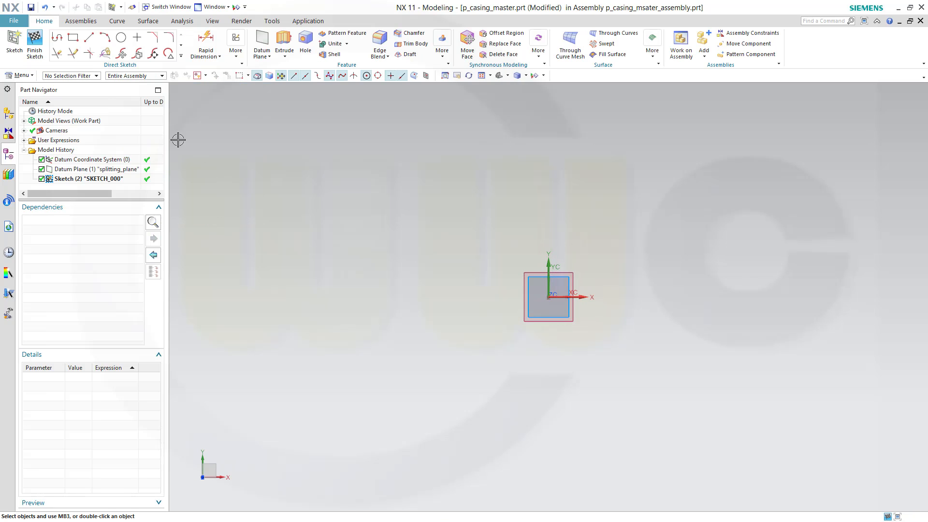
pyautogui.click(73, 38)
pyautogui.click(163, 116)
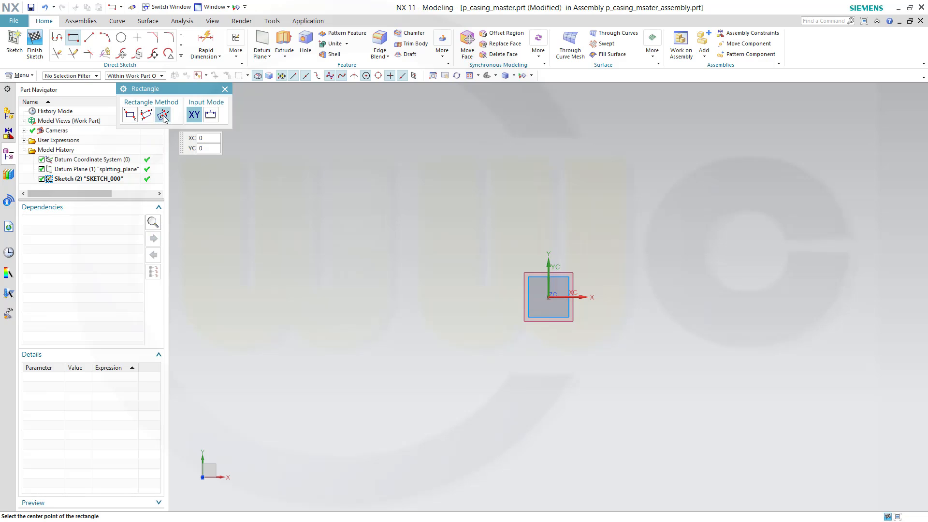
pyautogui.click(549, 296)
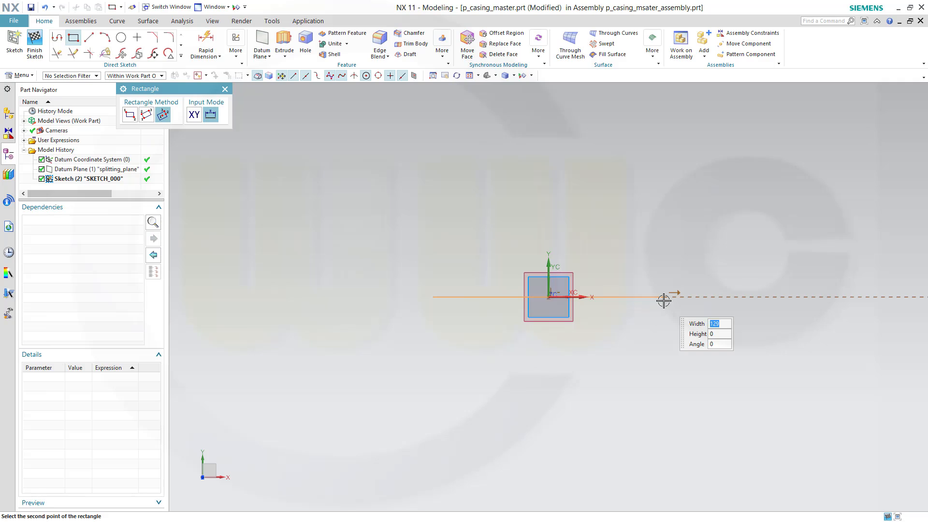
pyautogui.write('2')
pyautogui.press('Tab')
pyautogui.write('100')
pyautogui.press('Tab')
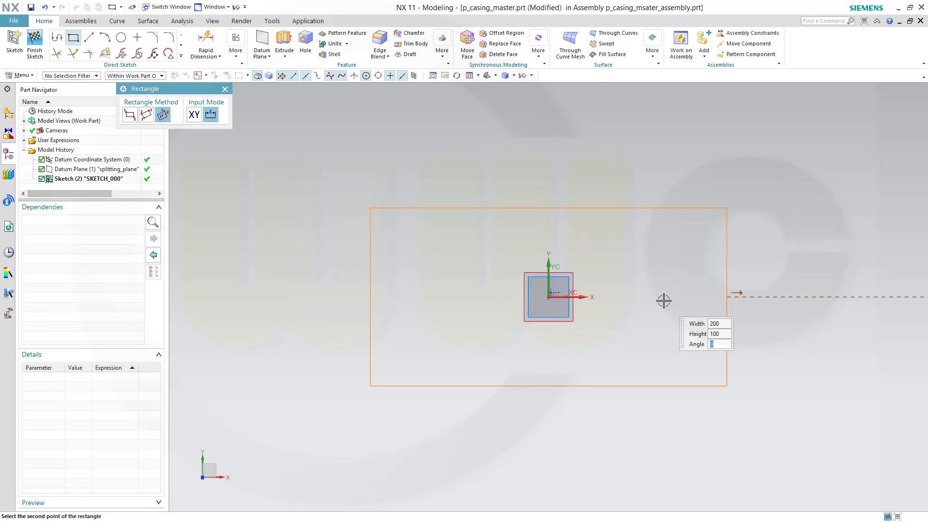
pyautogui.press('Return')
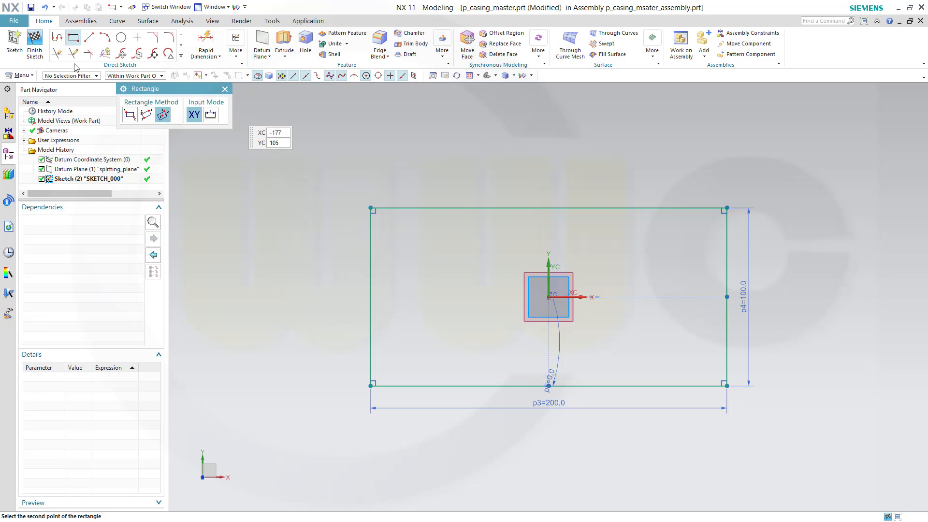
pyautogui.click(36, 43)
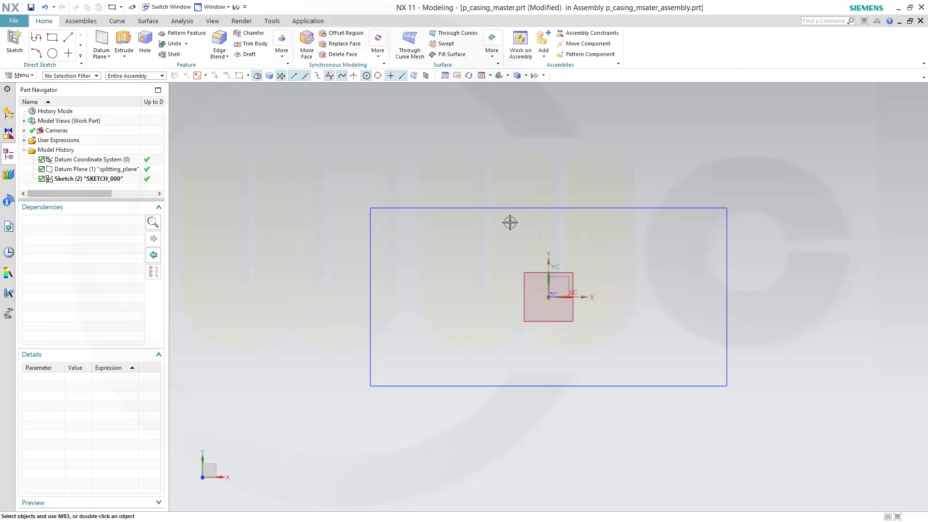
# Set up an extrusion of the rectangle with a Symmetric Value limit of 15 mm.
pyautogui.moveTo(499, 230); pyautogui.dragTo(453, 244, button='middle')
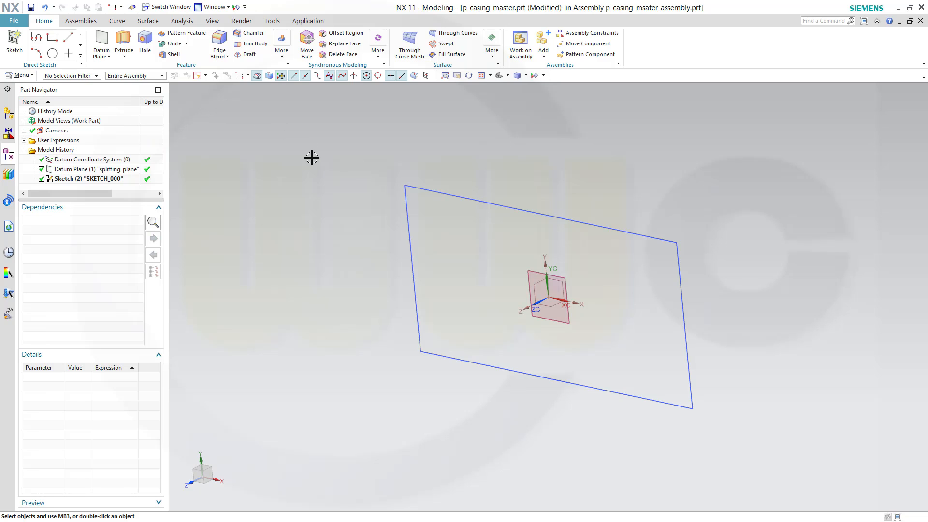
pyautogui.click(123, 44)
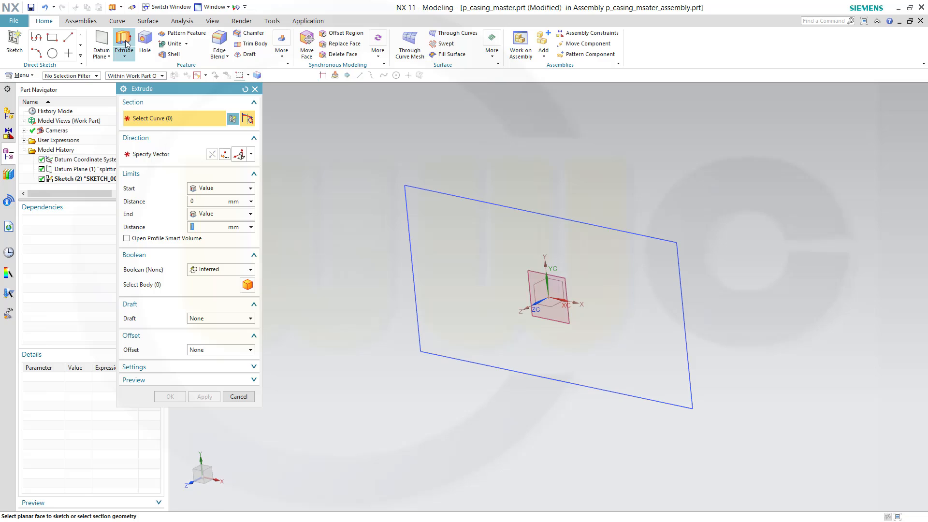
pyautogui.click(452, 195)
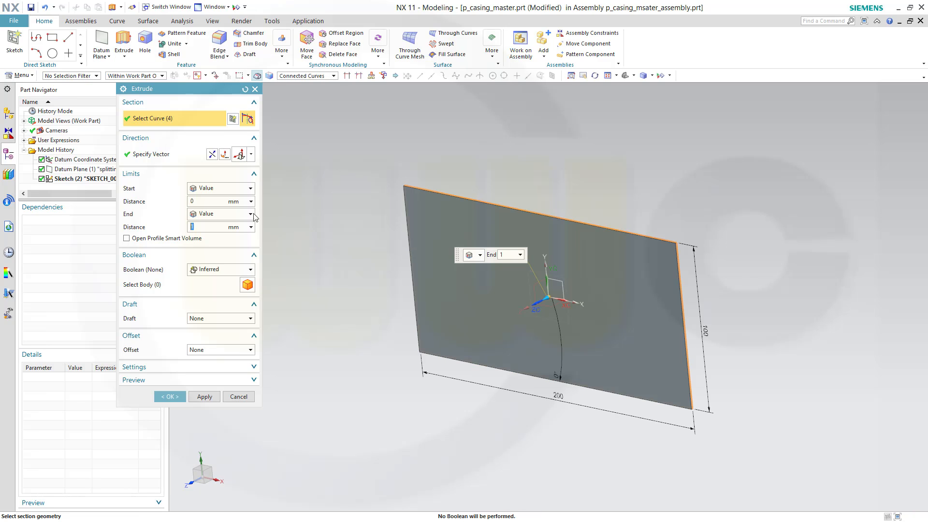
pyautogui.click(247, 189)
pyautogui.click(217, 205)
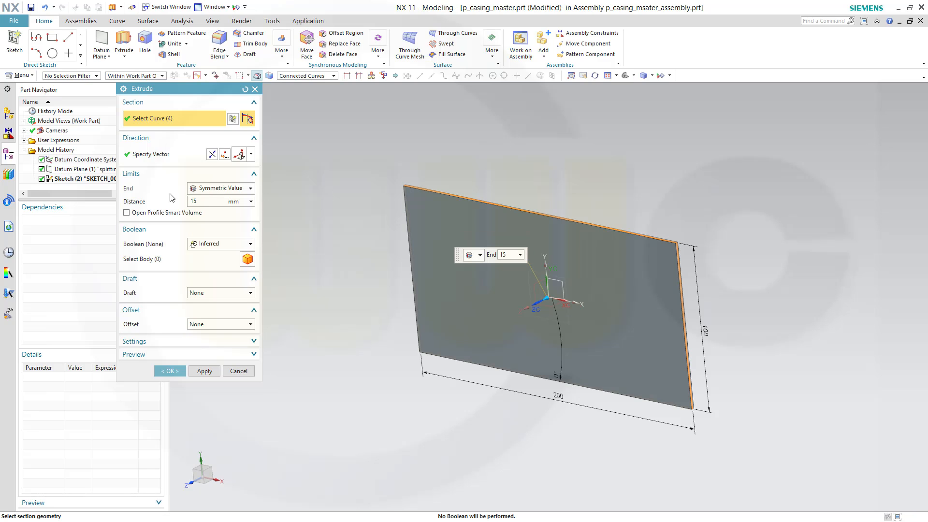
pyautogui.write('15')
pyautogui.press('Tab')
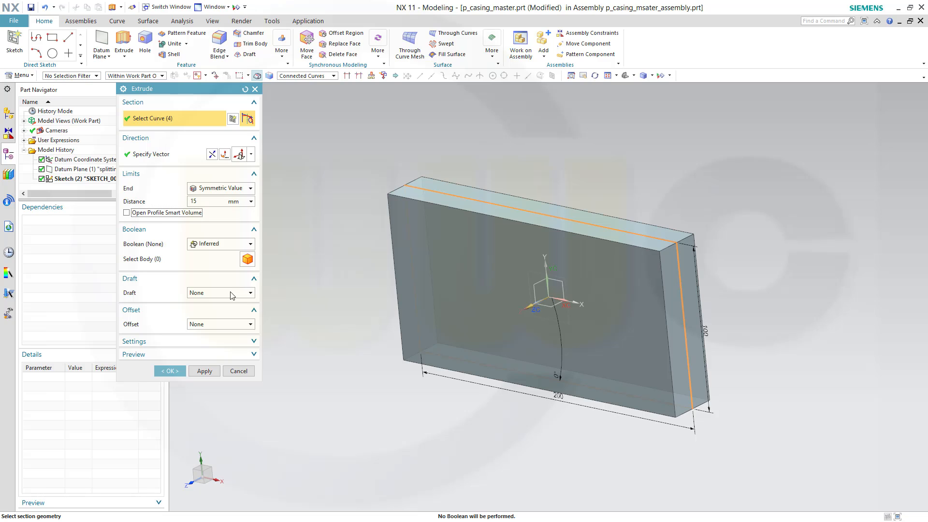
# Add a From Section - Symmetric Angle draft driven by p_casing_master_draft_angle and create the extrusion.
pyautogui.click(249, 294)
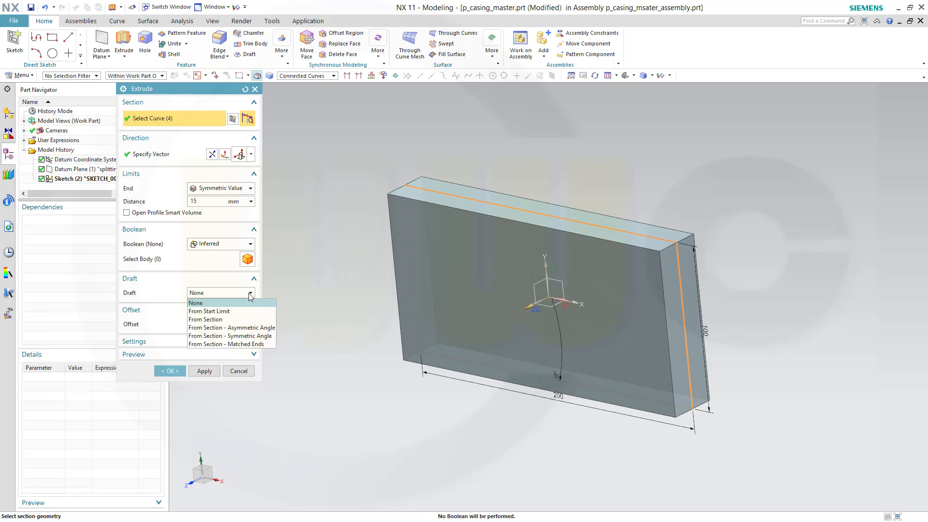
pyautogui.click(238, 337)
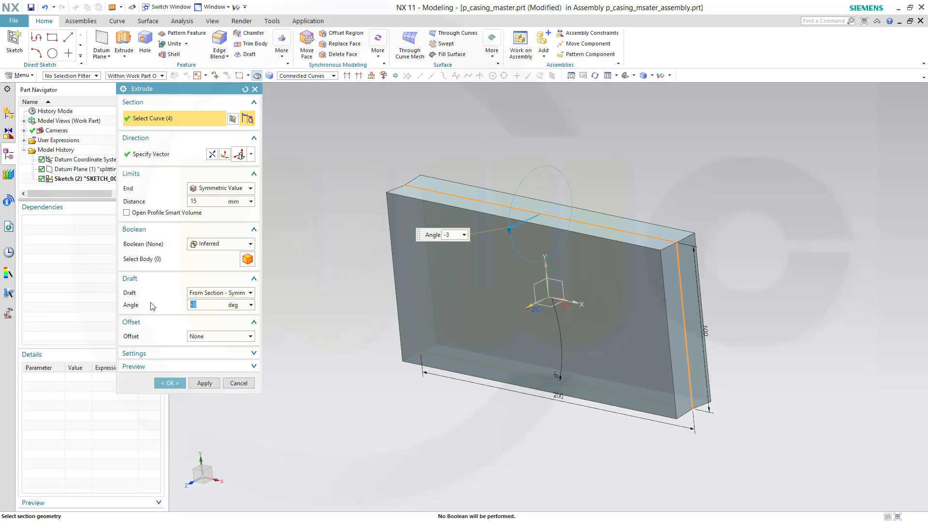
pyautogui.write('p_')
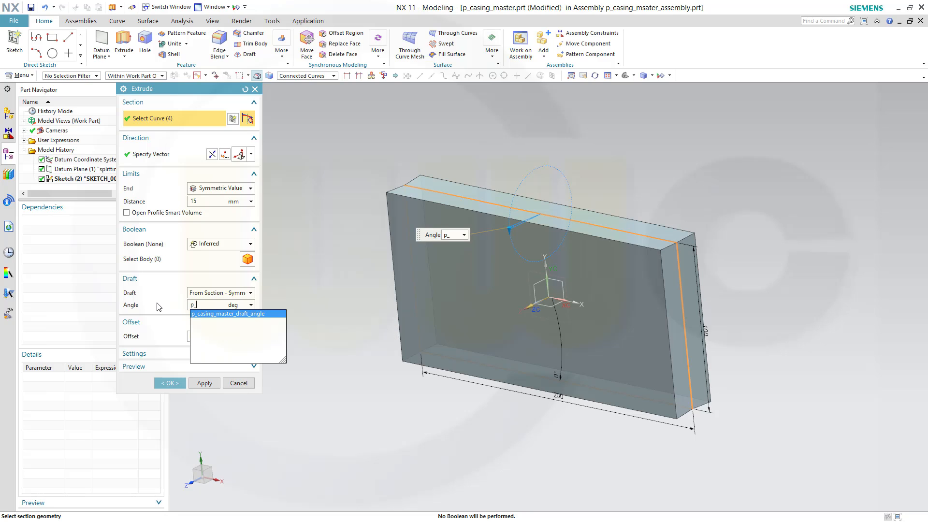
pyautogui.press('Return')
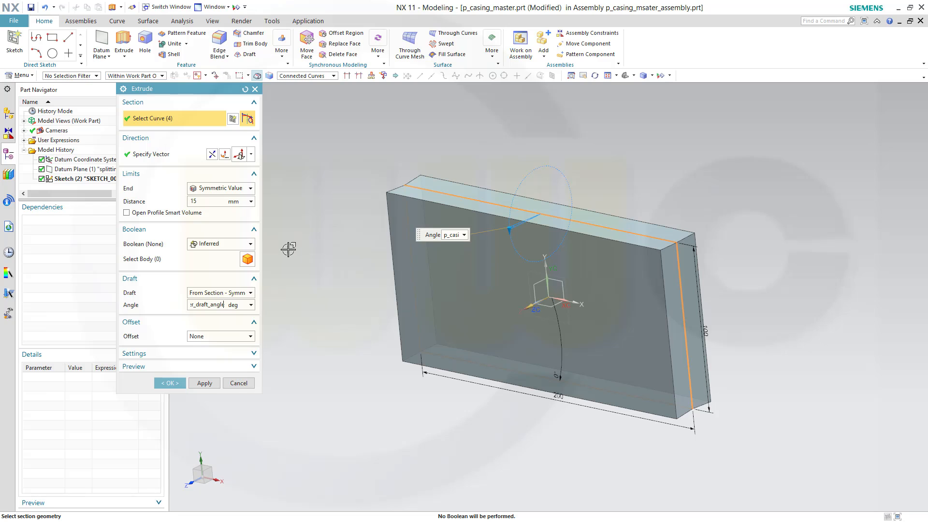
pyautogui.middleClick(396, 248)
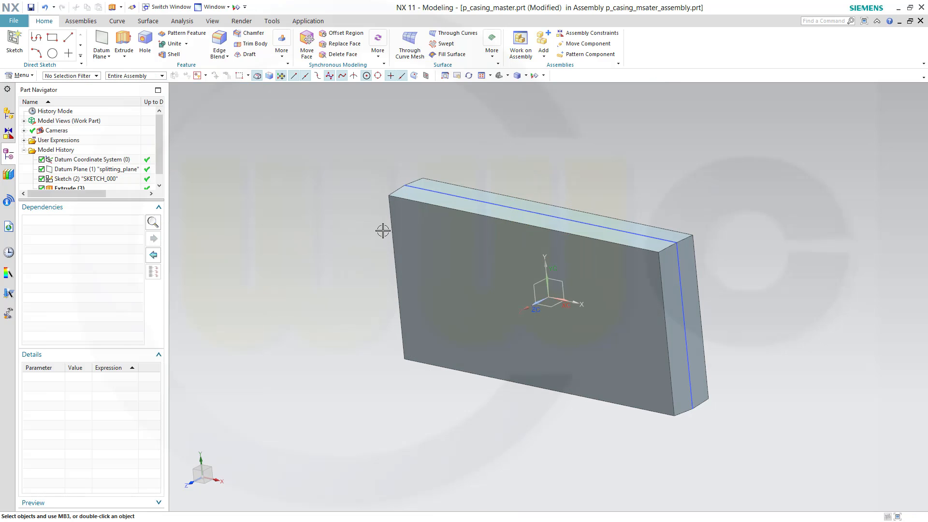
# Reopen the extrusion's definition to check its draft settings and close it without changes.
pyautogui.scroll(-1, 160, 166)
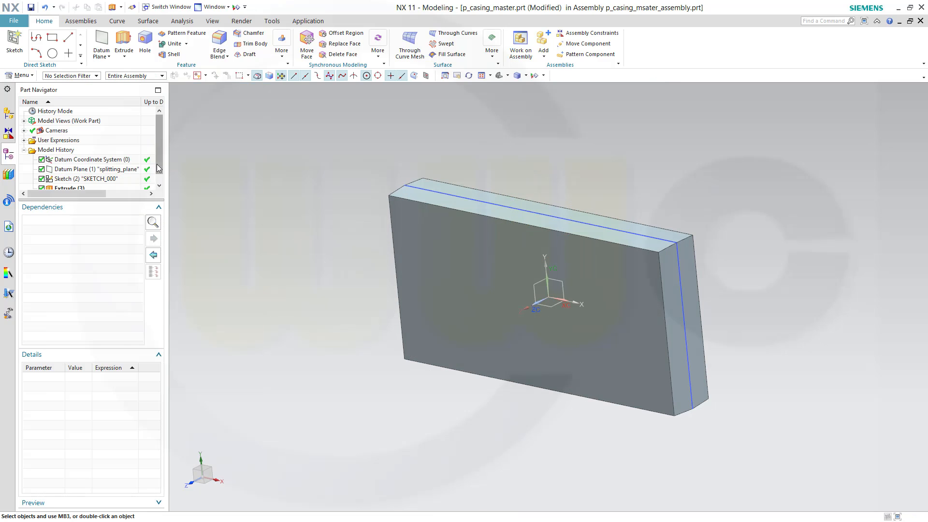
pyautogui.doubleClick(68, 178)
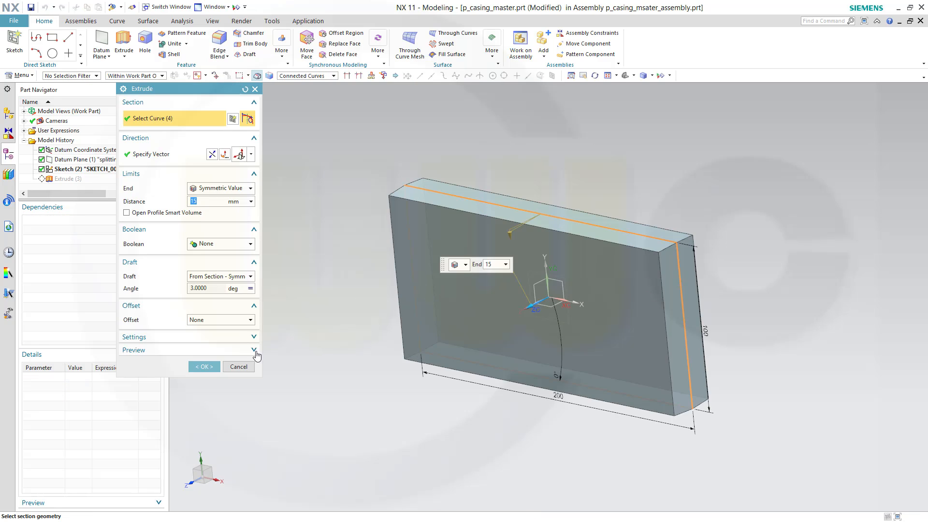
pyautogui.click(204, 367)
# Hide the rectangle sketch SKETCH_000.
pyautogui.moveTo(403, 260); pyautogui.dragTo(424, 288, button='middle')
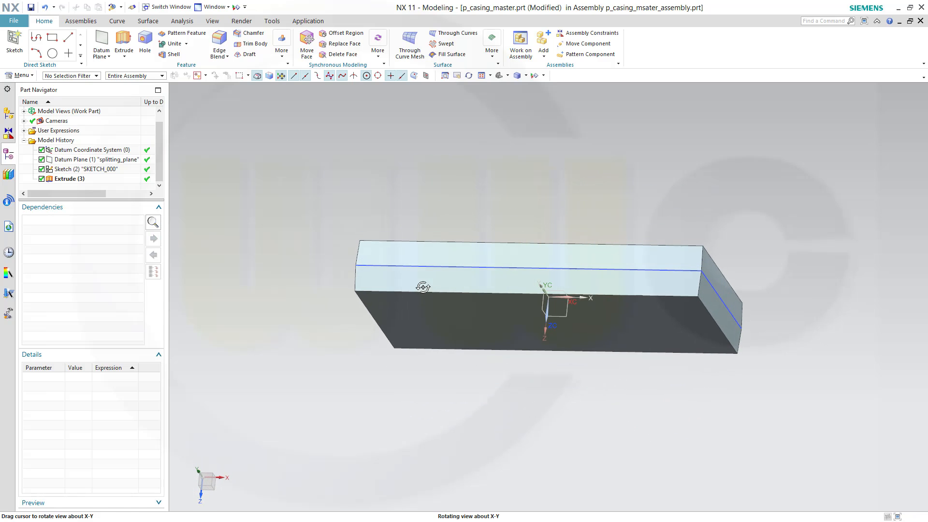
pyautogui.rightClick(107, 174)
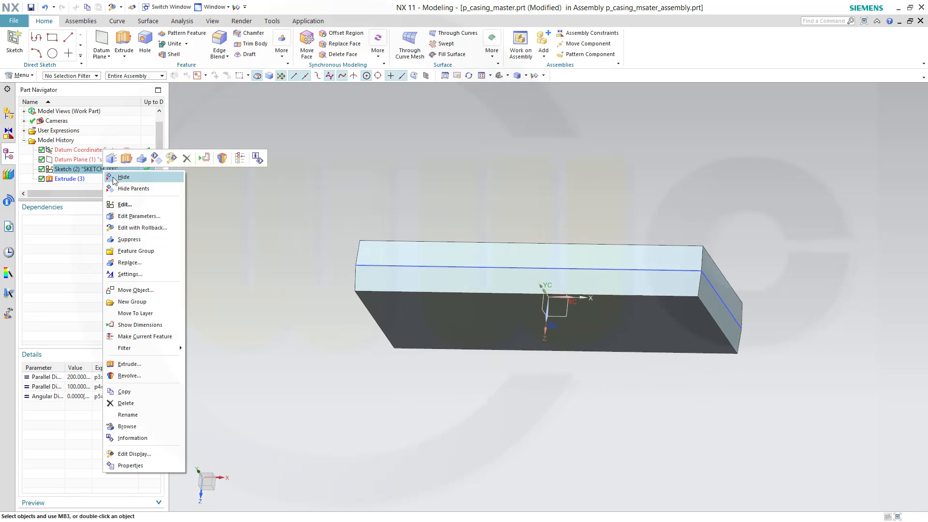
pyautogui.click(154, 180)
# Blend the eight edge segments at the block's four side corners with a circular 10 mm radius.
pyautogui.moveTo(406, 209); pyautogui.dragTo(338, 193, button='middle')
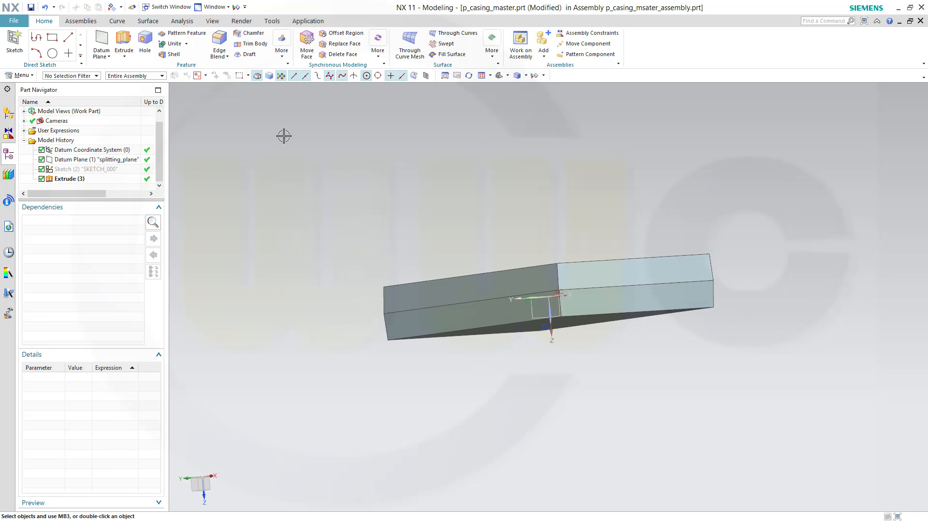
pyautogui.click(219, 40)
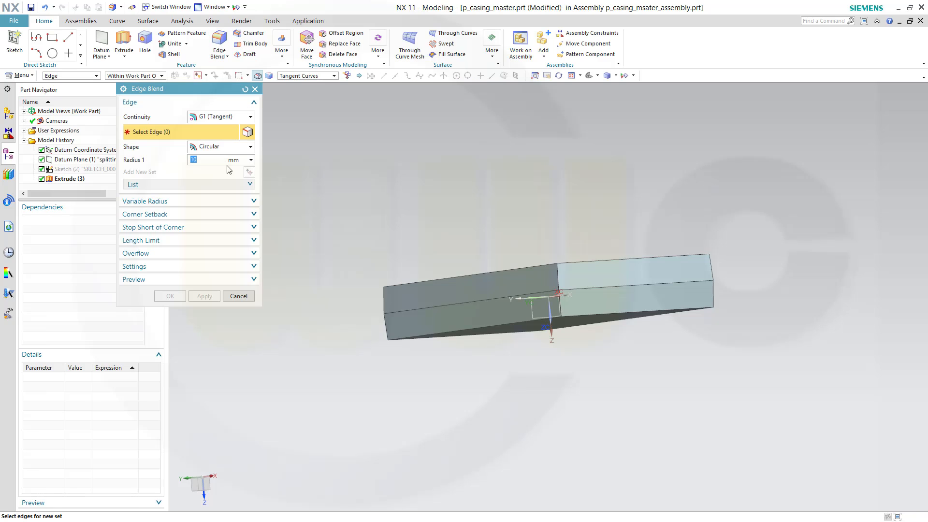
pyautogui.moveTo(383, 214); pyautogui.dragTo(363, 269, button='middle')
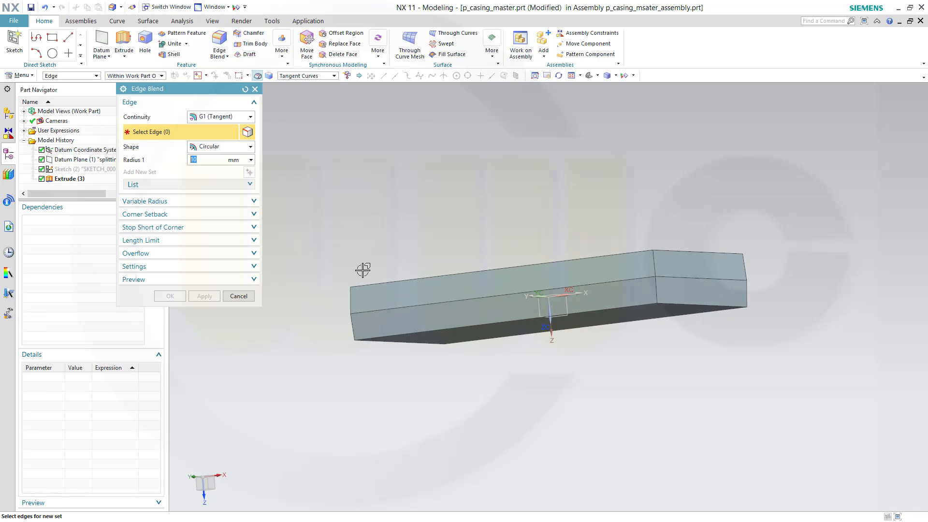
pyautogui.click(349, 300)
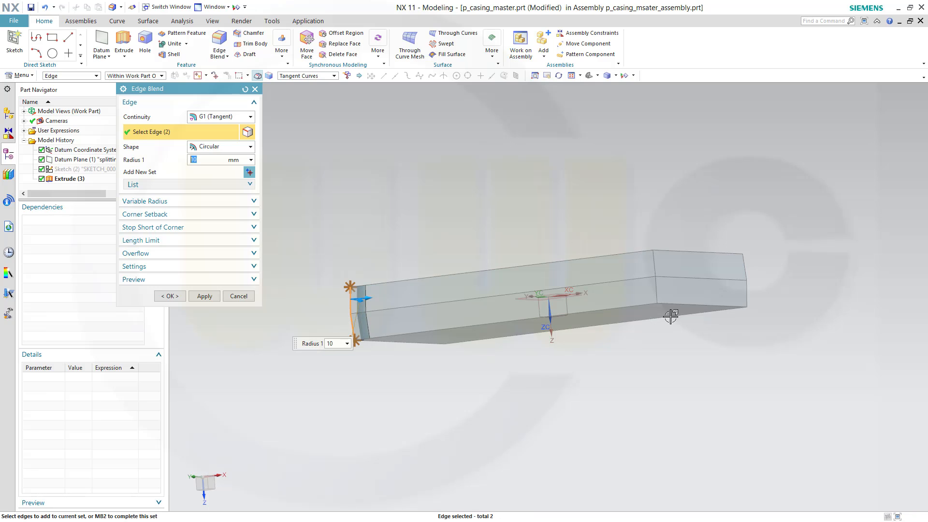
pyautogui.click(655, 289)
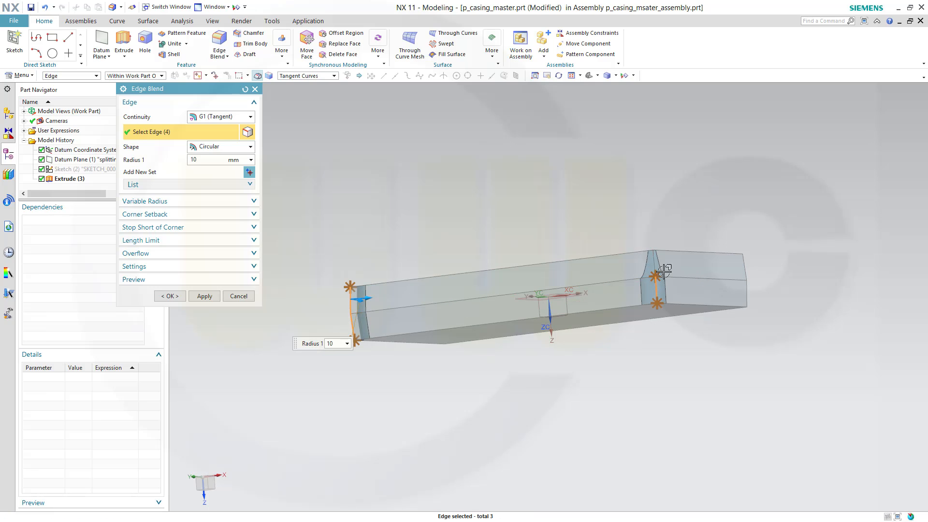
pyautogui.moveTo(783, 348); pyautogui.dragTo(504, 267, button='middle')
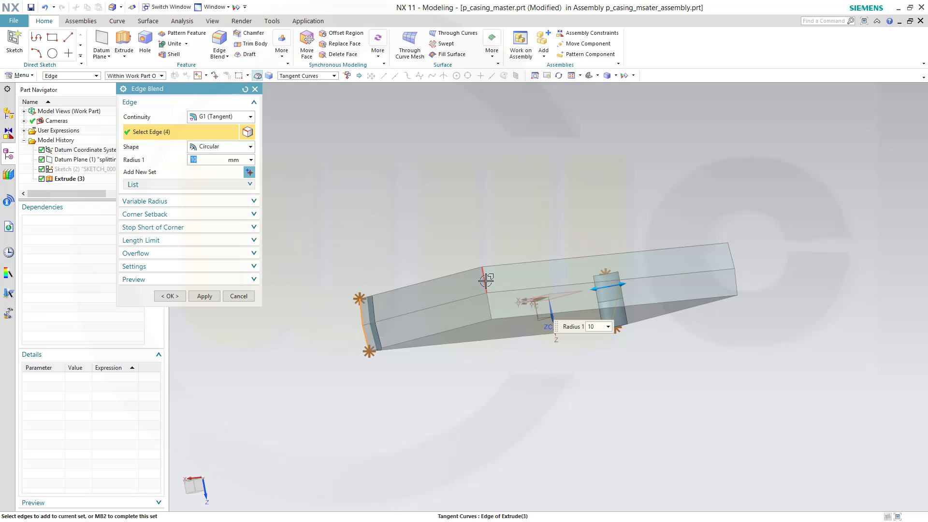
pyautogui.click(486, 281)
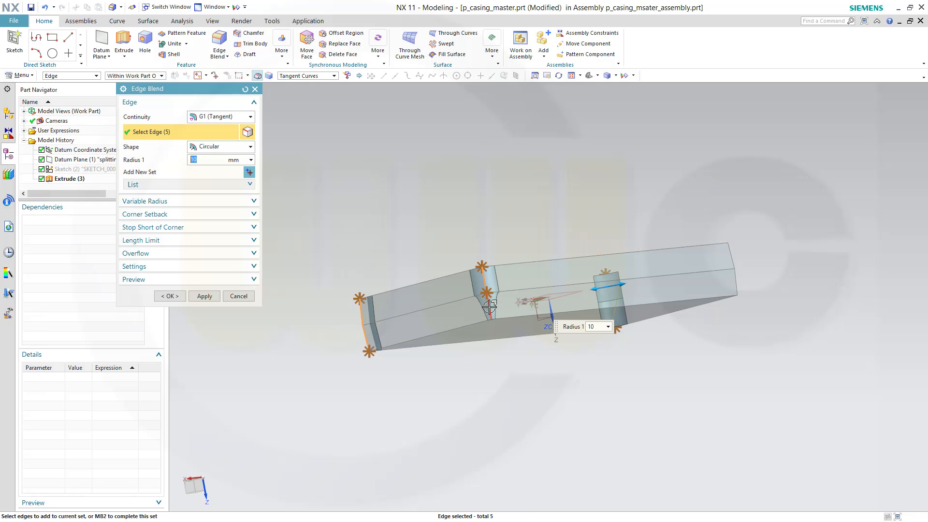
pyautogui.click(736, 290)
pyautogui.click(732, 257)
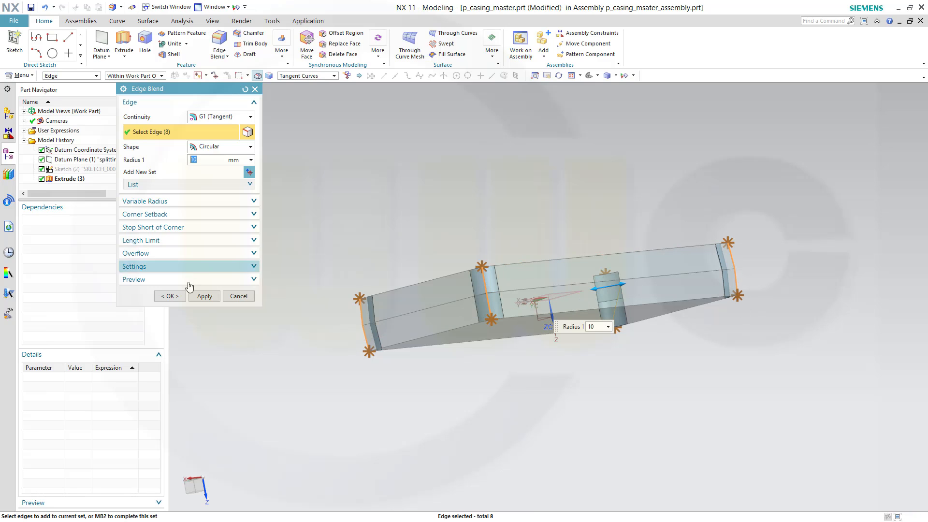
pyautogui.click(171, 295)
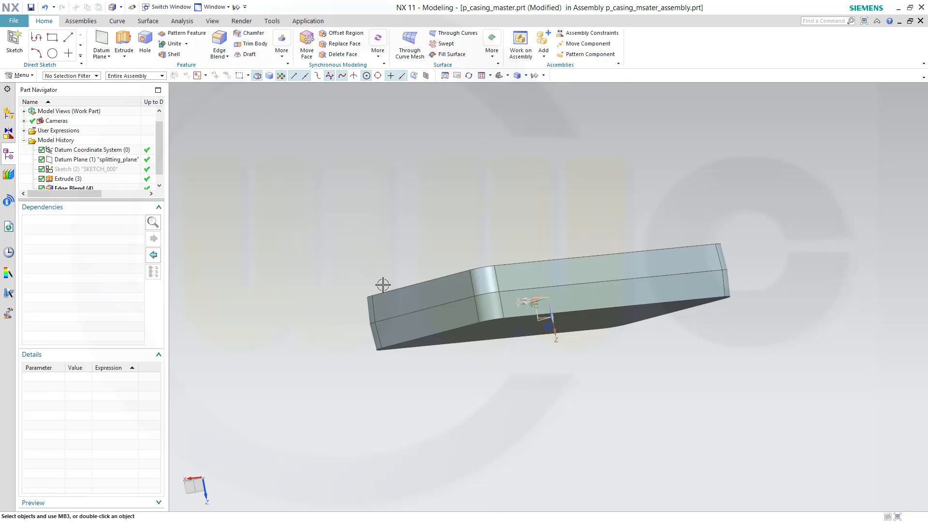
# Blend the block's upper and lower outer edge loops with a circular 10 mm radius.
pyautogui.click(219, 41)
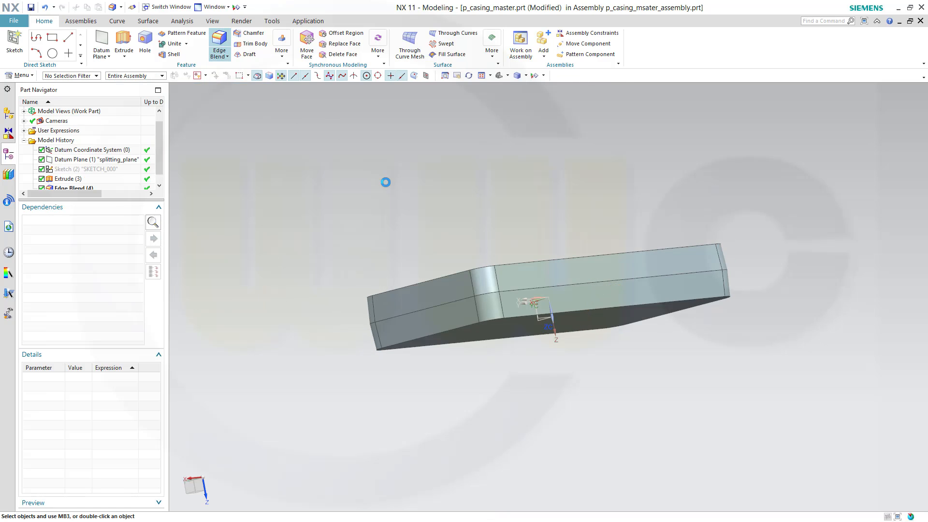
pyautogui.click(403, 286)
pyautogui.click(434, 335)
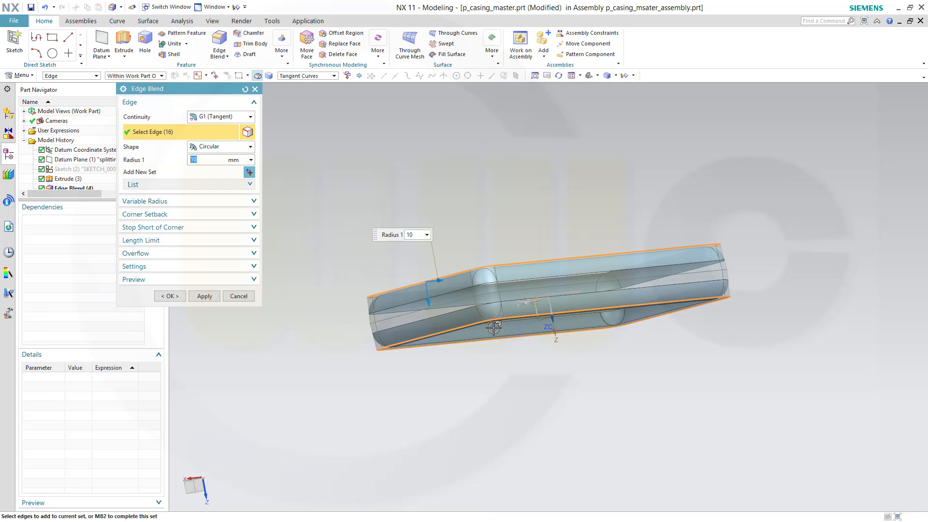
pyautogui.click(173, 300)
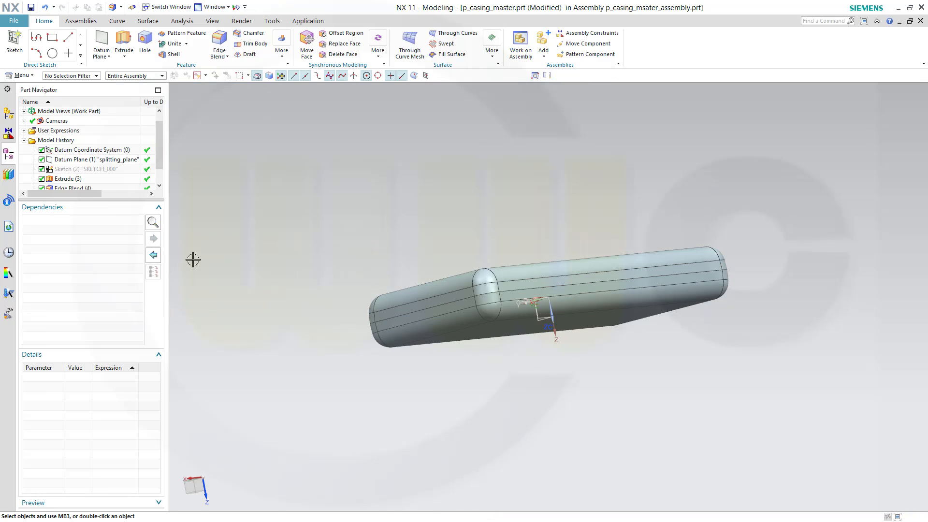
# Blend the tangent edge loop around the middle of the body's sides with a circular 2 mm radius.
pyautogui.click(220, 44)
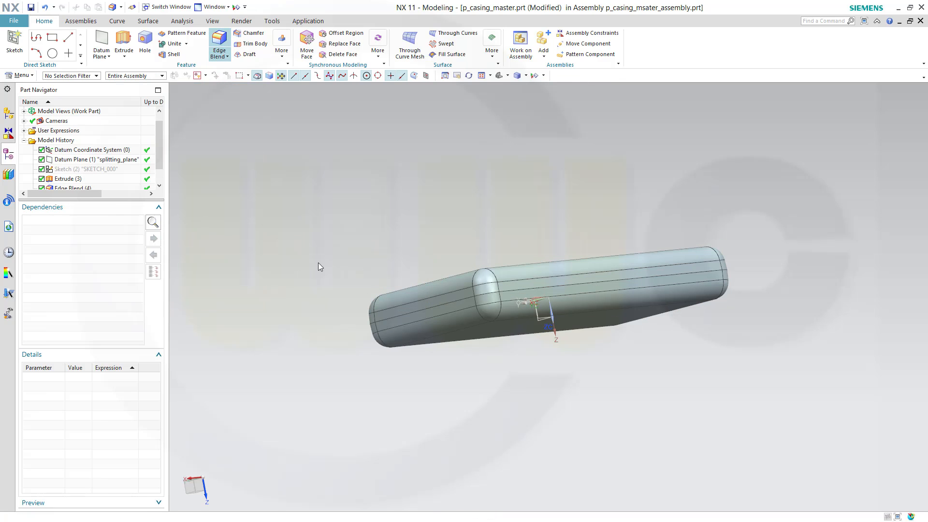
pyautogui.click(447, 303)
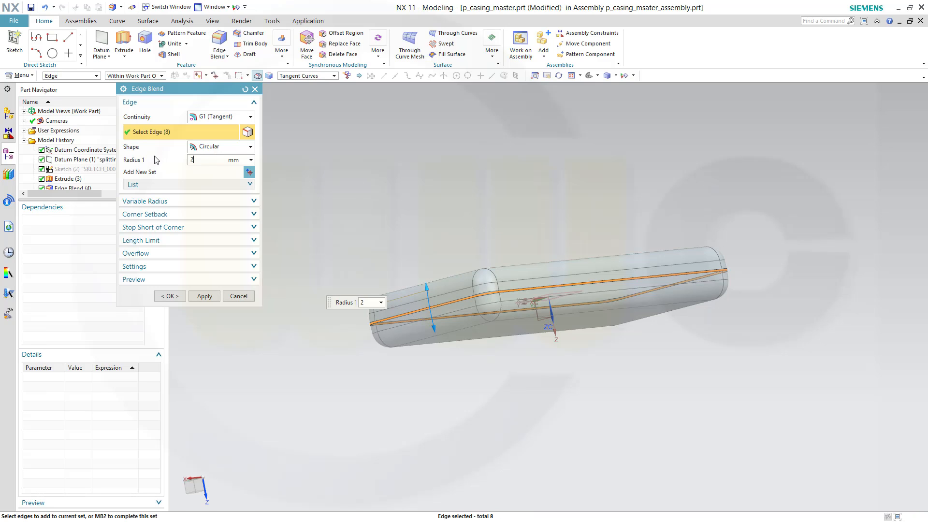
pyautogui.press('Return')
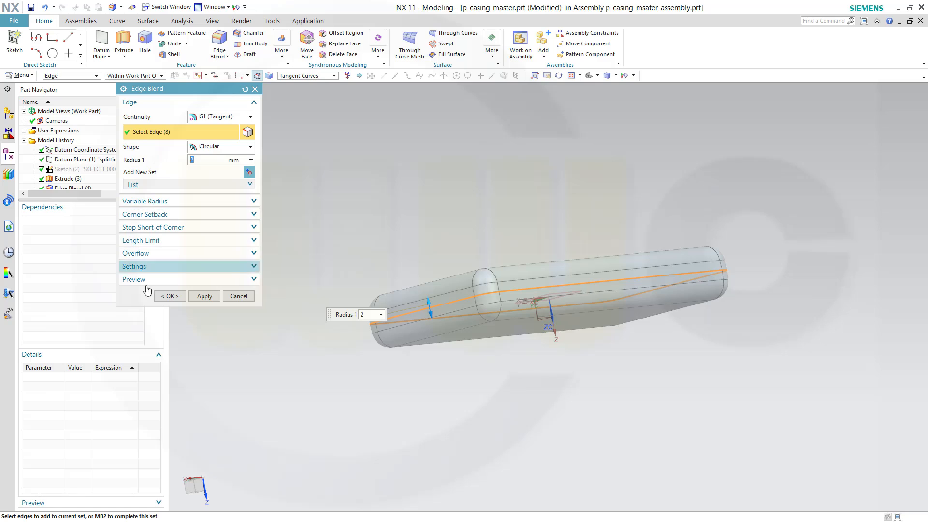
pyautogui.click(170, 296)
pyautogui.moveTo(417, 191); pyautogui.dragTo(265, 183, button='middle')
pyautogui.scroll(-1, 160, 174)
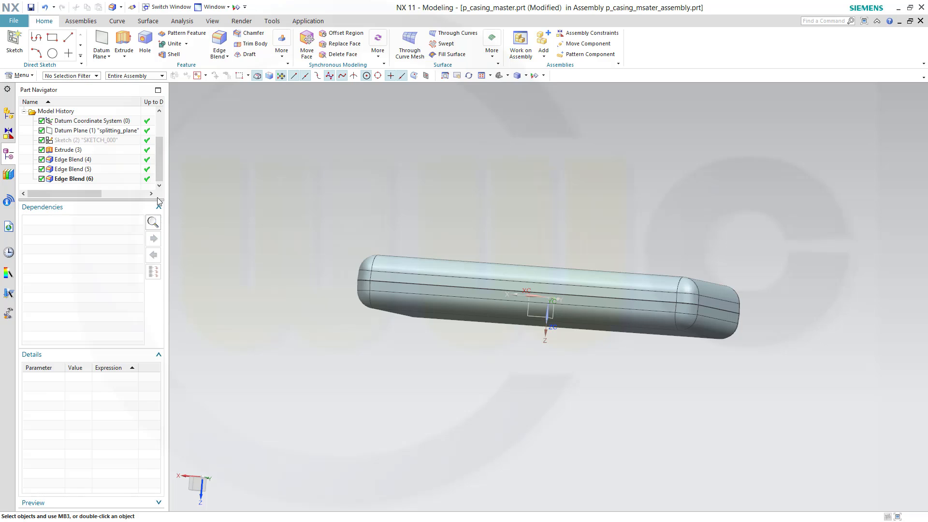
# Create a new sketch on the splitting_plane datum plane.
pyautogui.click(13, 41)
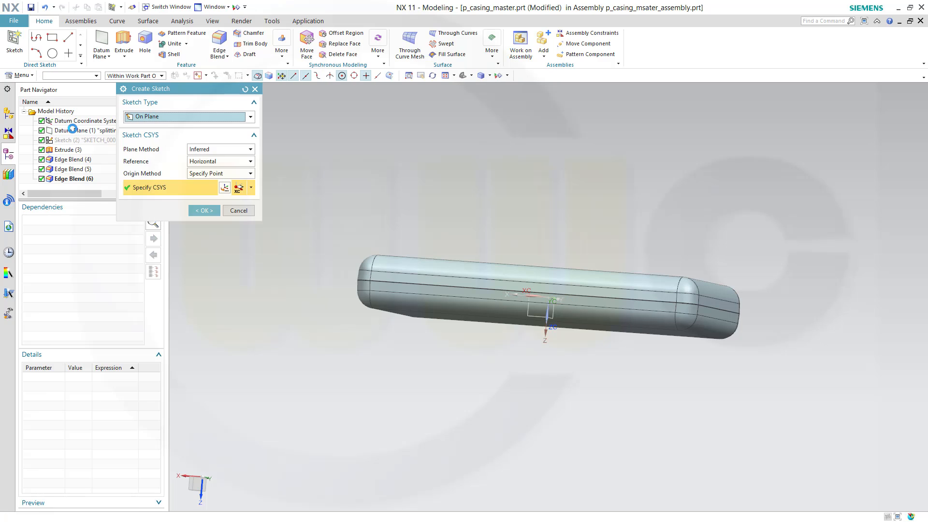
pyautogui.click(74, 130)
pyautogui.click(205, 210)
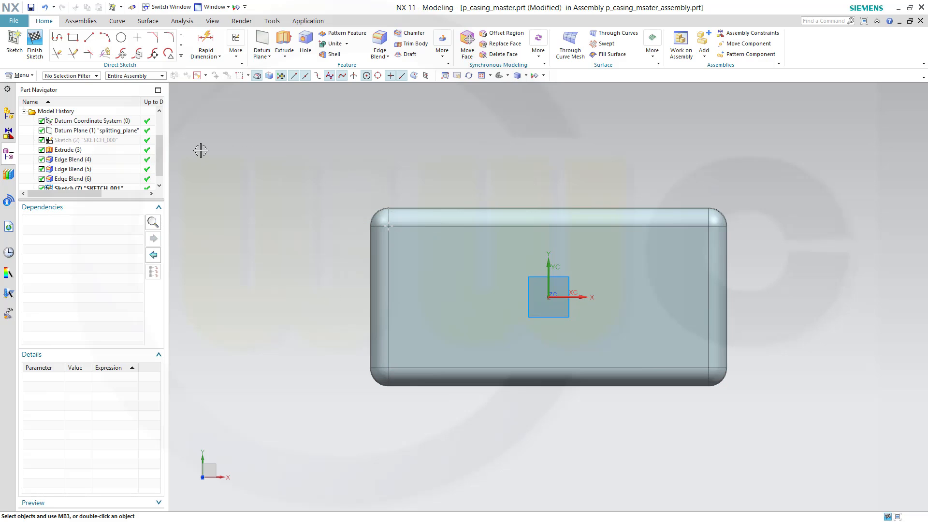
# Add an Intersection Curve between the body's tangent faces and the sketch plane, and finish the sketch.
pyautogui.click(182, 48)
pyautogui.click(181, 48)
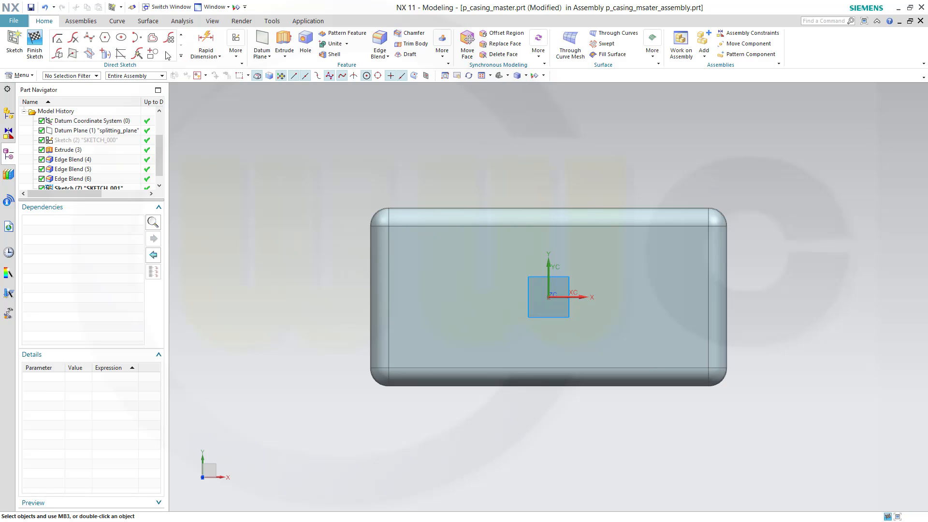
pyautogui.click(89, 53)
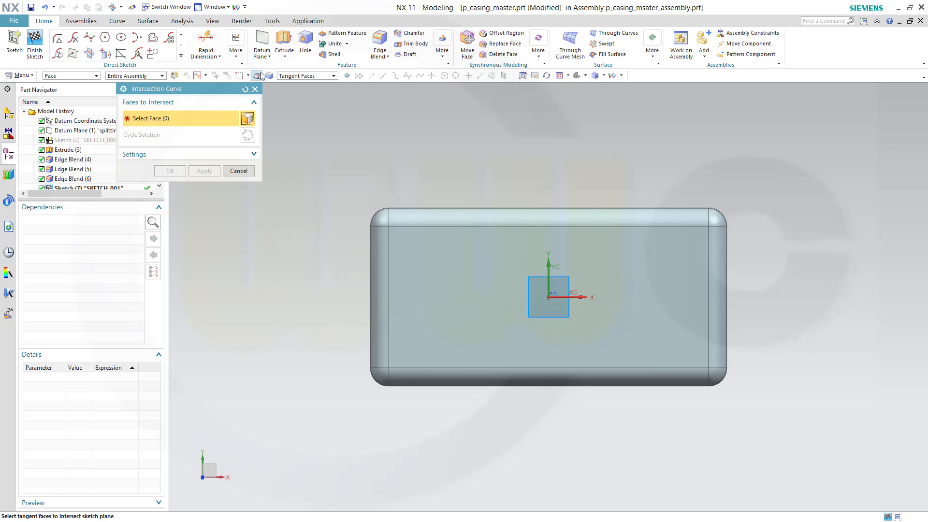
pyautogui.click(494, 214)
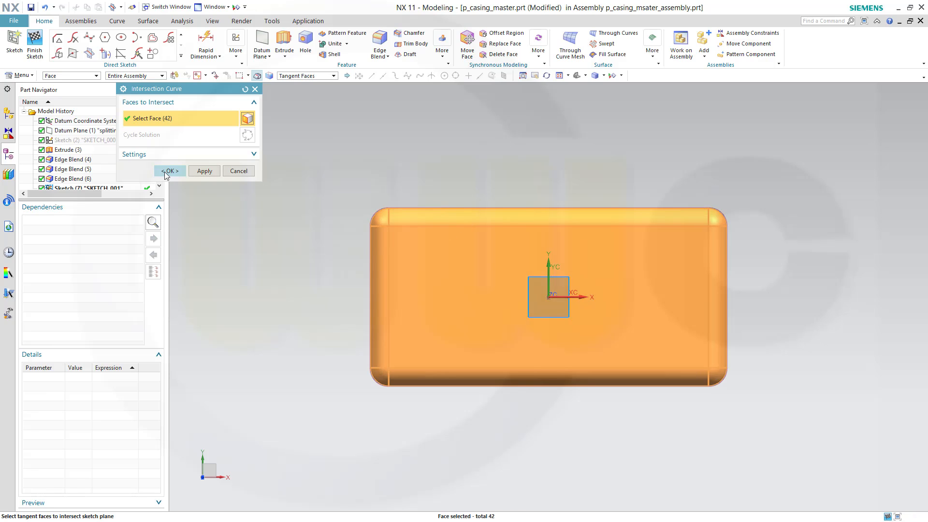
pyautogui.click(170, 172)
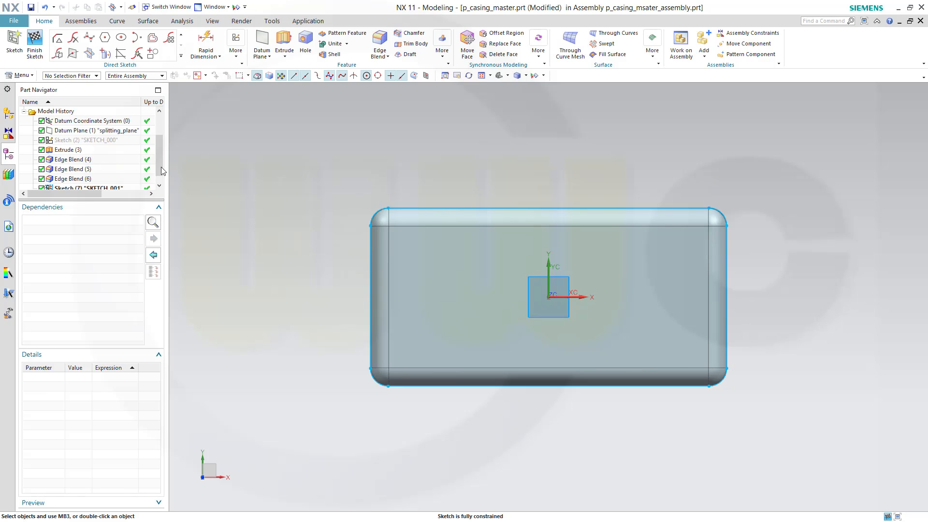
pyautogui.scroll(-1, 162, 167)
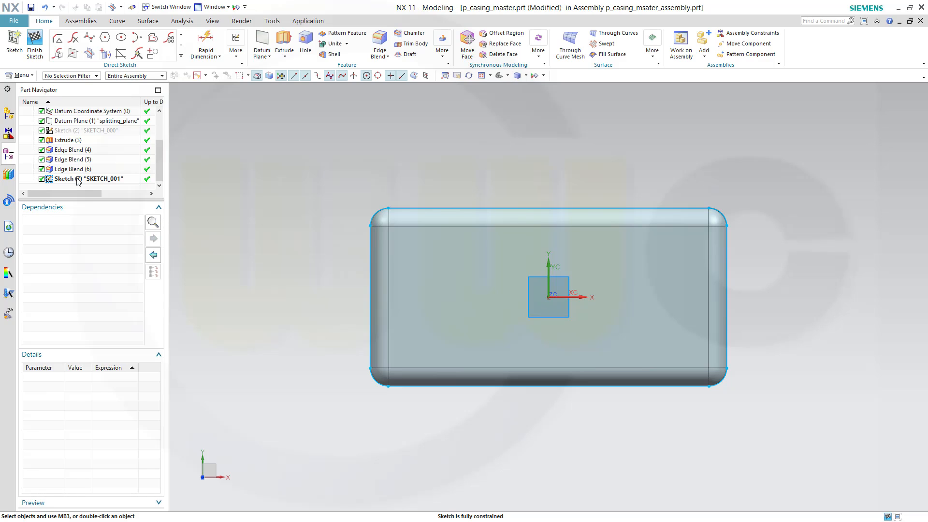
pyautogui.click(33, 44)
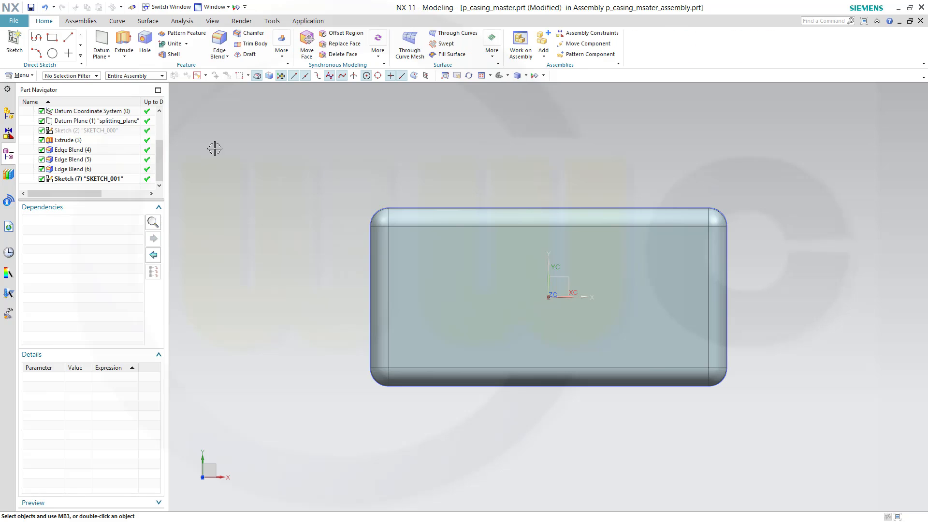
# Split the casing body with the splitting_plane datum plane using Split Body.
pyautogui.moveTo(250, 180)
pyautogui.mouseDown(button='middle')
pyautogui.moveTo(247, 124)
pyautogui.moveTo(243, 133)
pyautogui.mouseUp(button='middle')
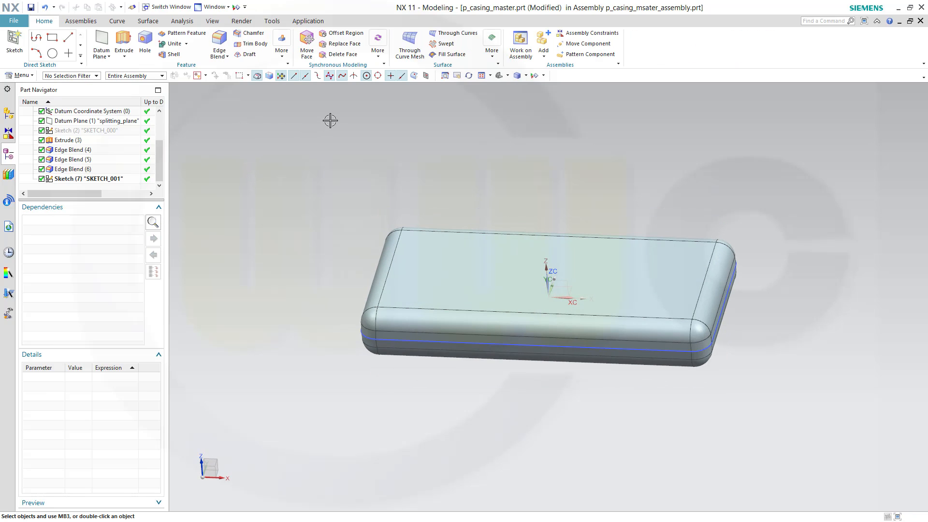
pyautogui.click(282, 57)
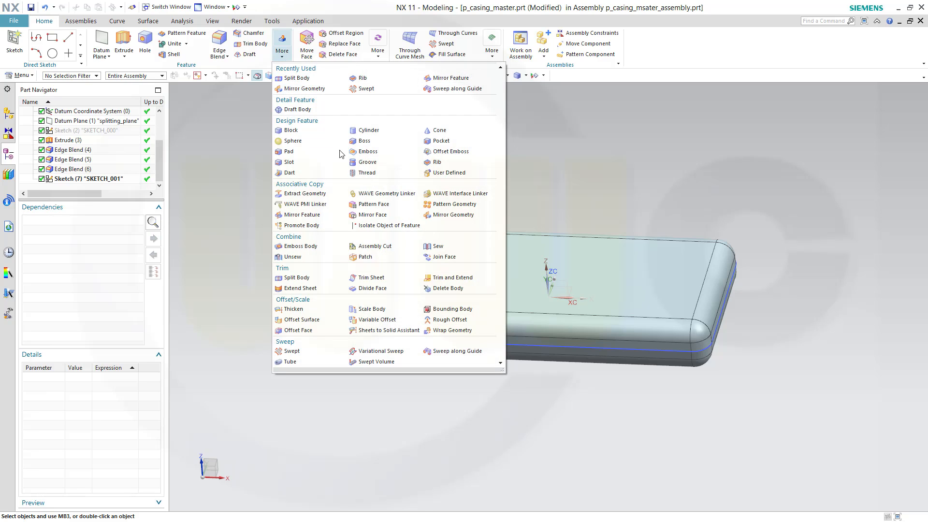
pyautogui.click(296, 278)
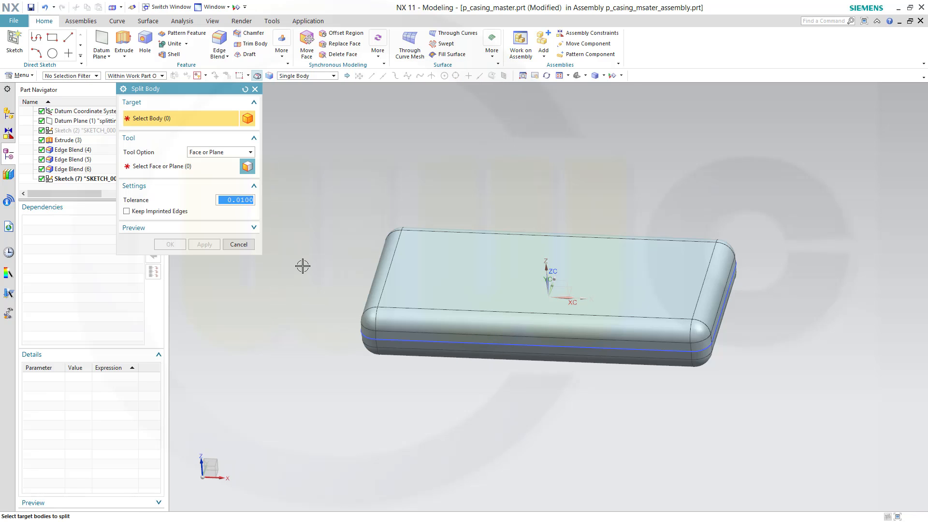
pyautogui.click(414, 263)
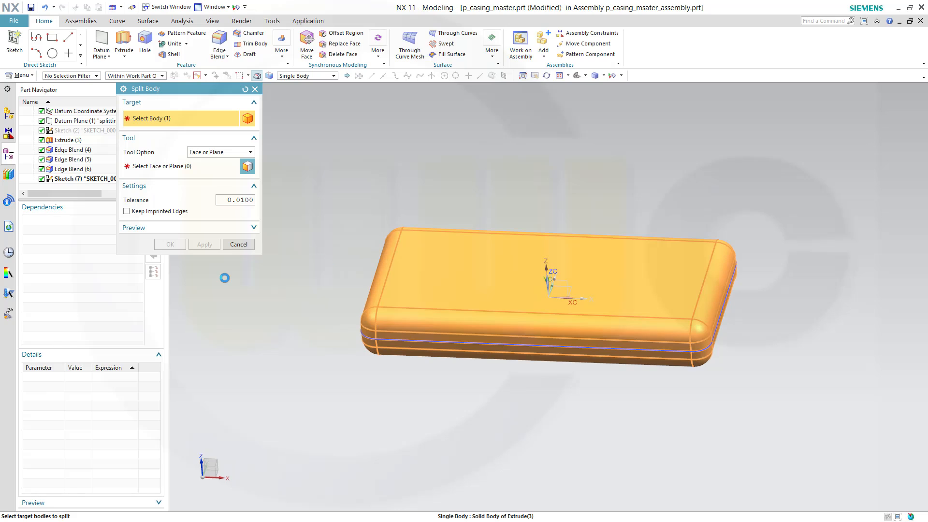
pyautogui.click(185, 167)
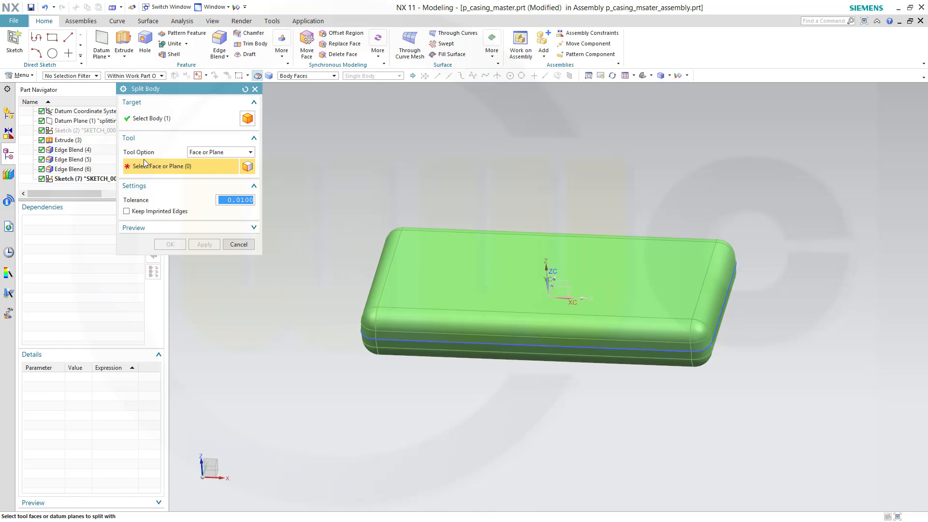
pyautogui.click(92, 121)
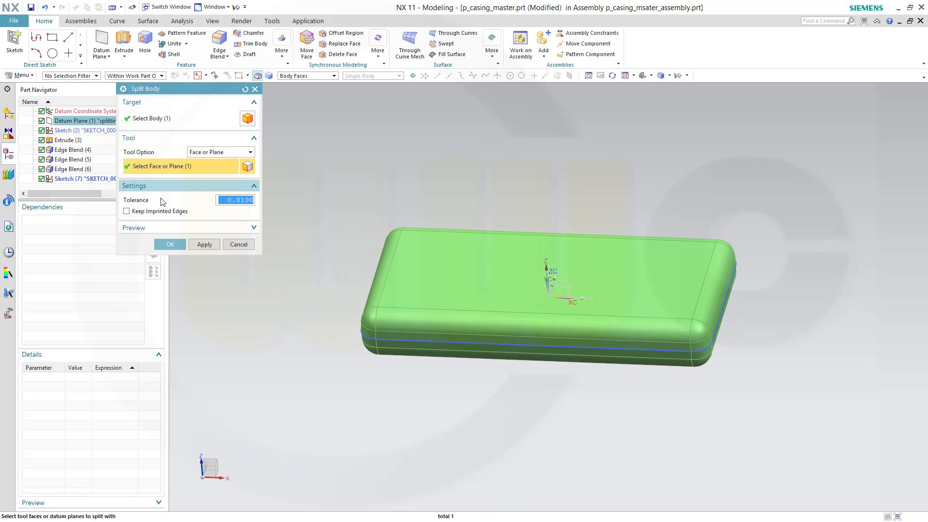
pyautogui.click(166, 245)
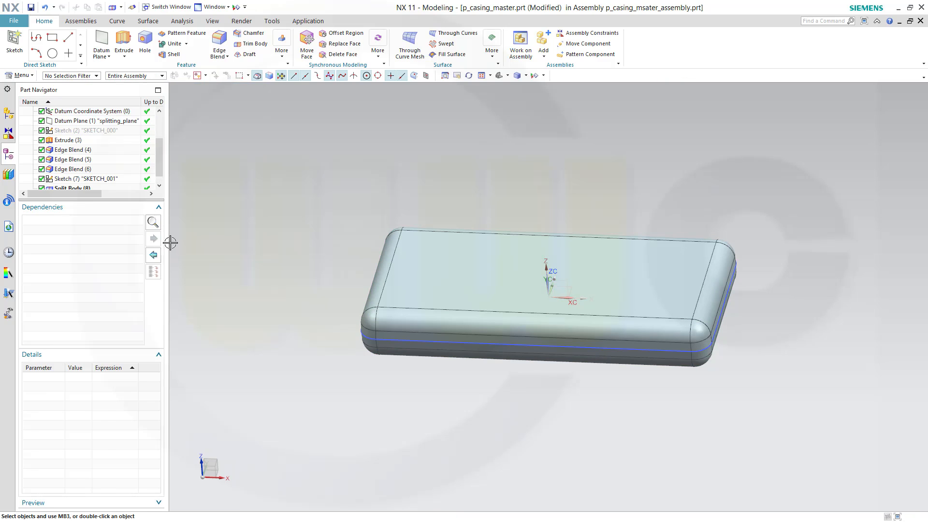
# Turn off Timestamp Order in the Part Navigator to list the model by solid bodies.
pyautogui.scroll(-1, 160, 169)
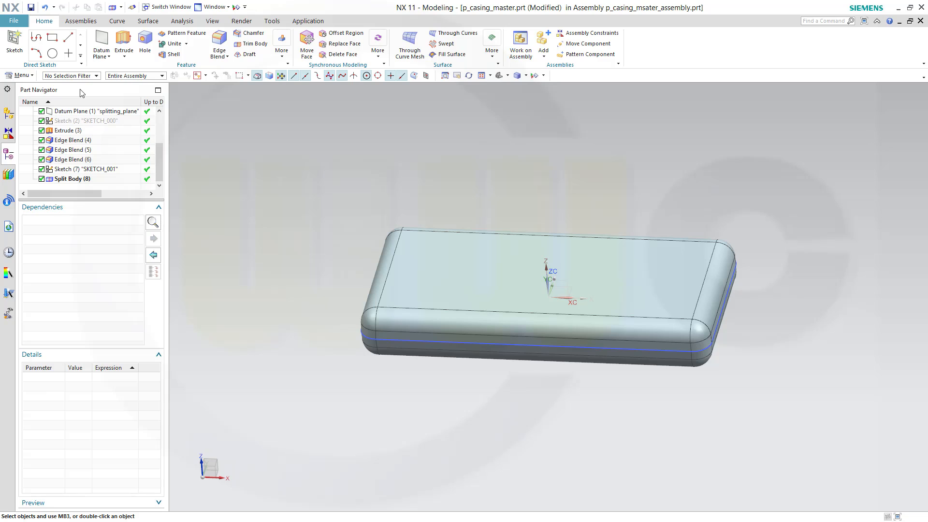
pyautogui.rightClick(74, 98)
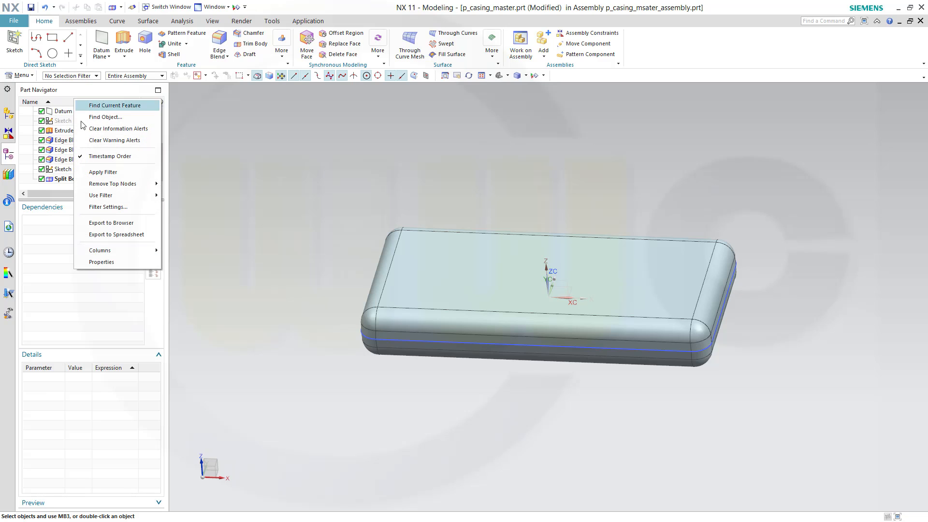
pyautogui.click(89, 155)
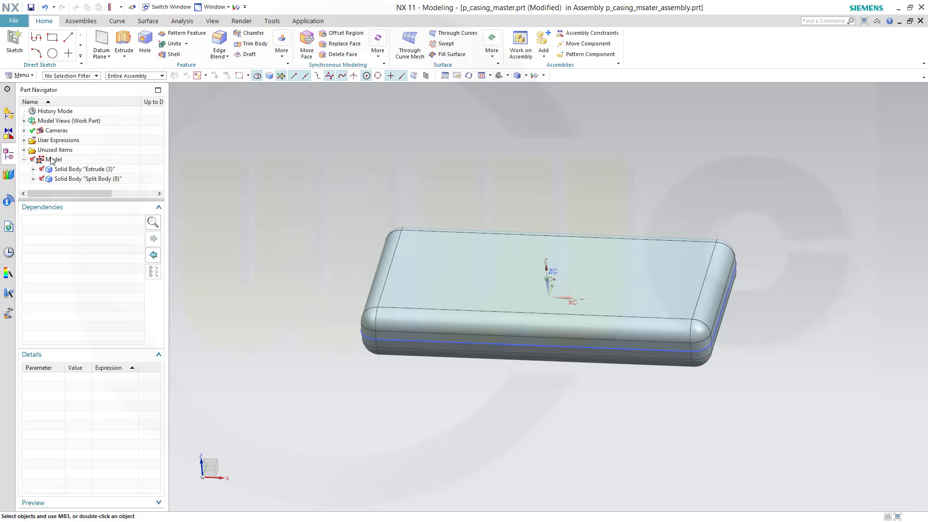
pyautogui.click(98, 170)
pyautogui.doubleClick(99, 170)
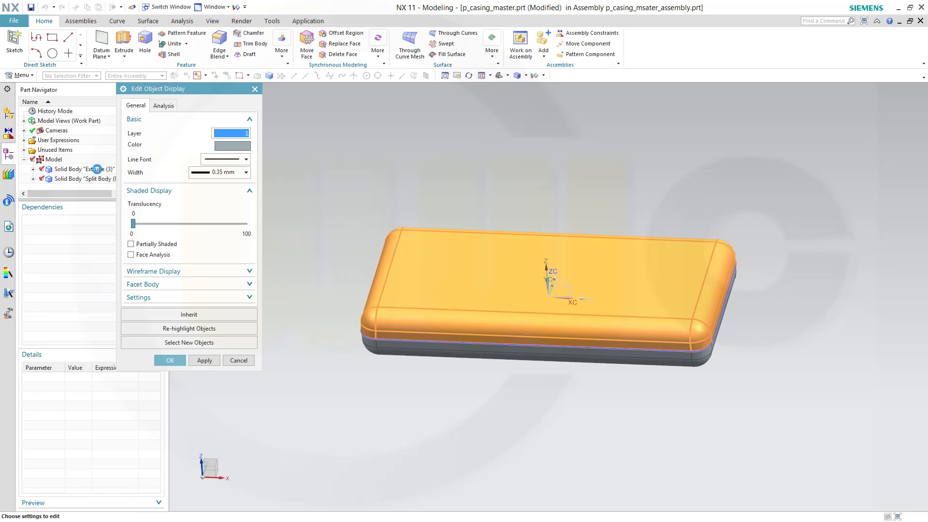
pyautogui.click(239, 360)
# Rename the upper half's solid body as UPPER.
pyautogui.click(115, 171)
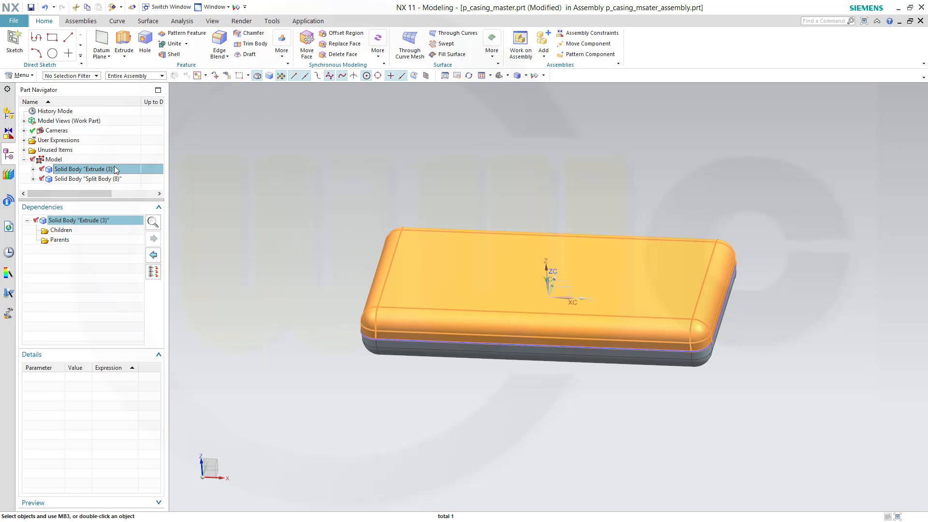
pyautogui.click(115, 169)
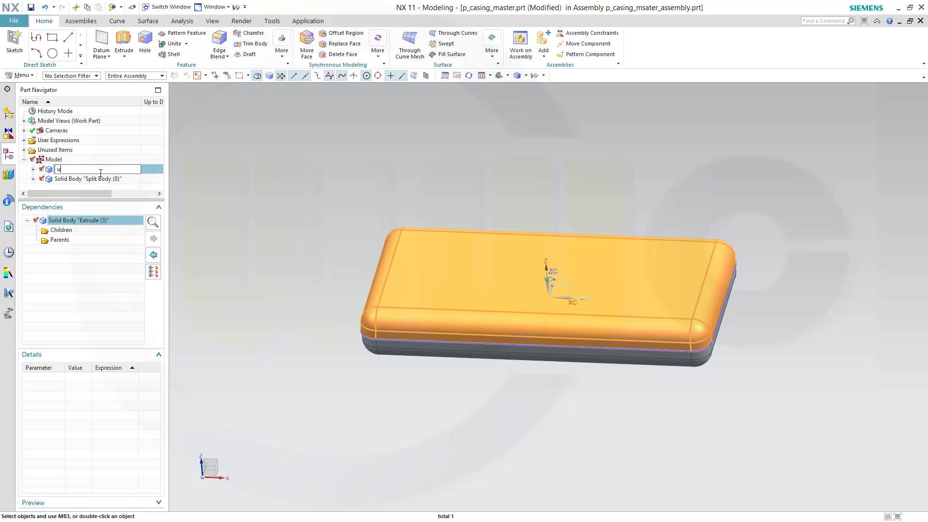
pyautogui.write('upper')
pyautogui.press('Return')
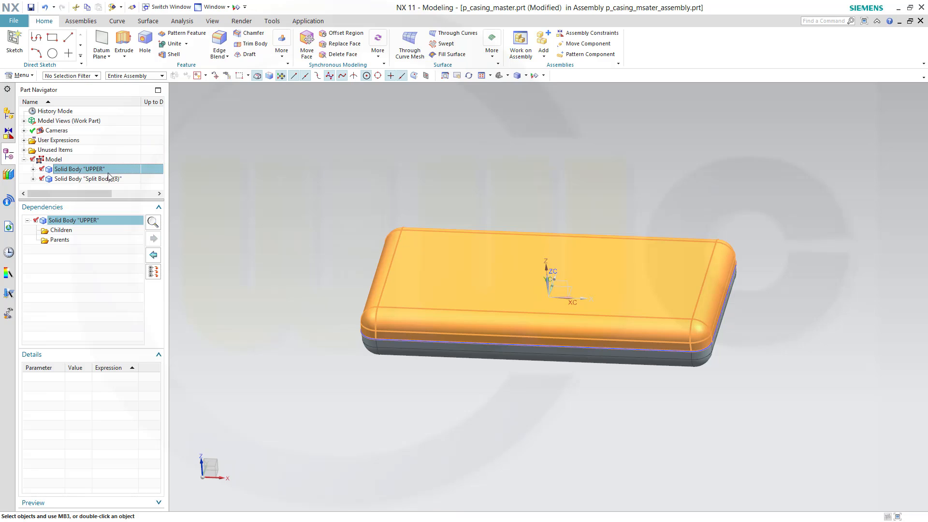
# Rename the lower half's solid body as BOTTOM.
pyautogui.click(107, 180)
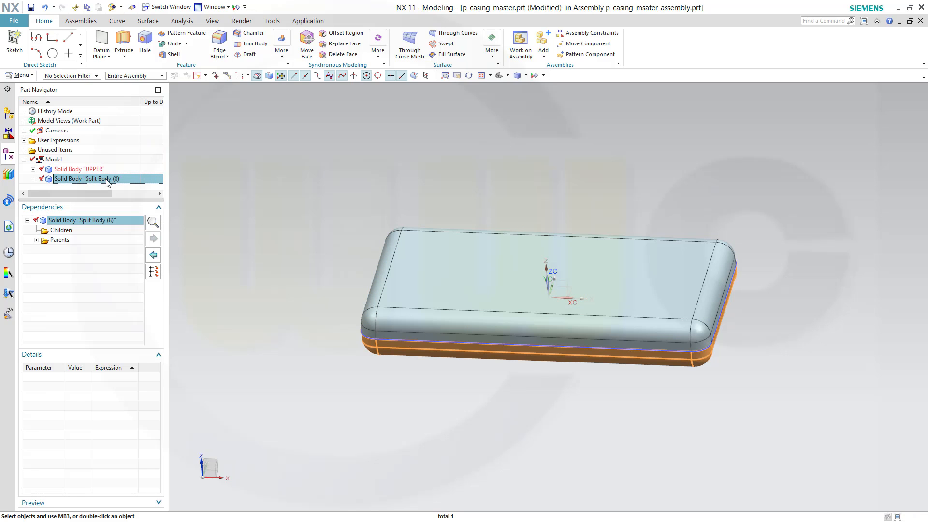
pyautogui.click(107, 180)
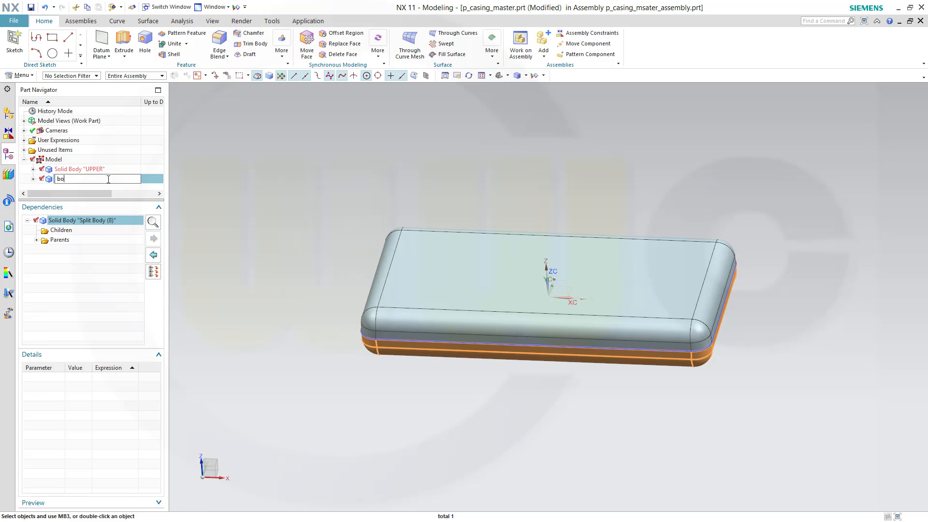
pyautogui.press('Return')
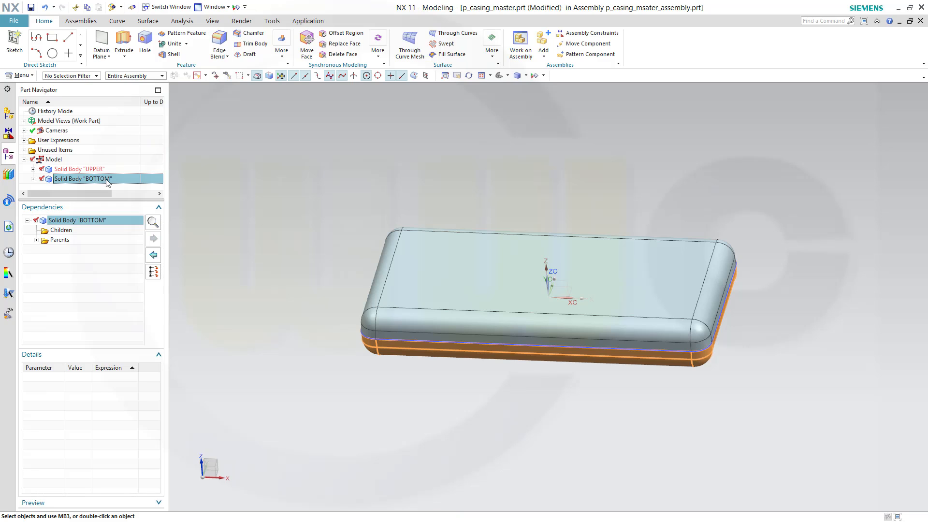
# Change the upper half's solid body name to TOP.
pyautogui.click(105, 169)
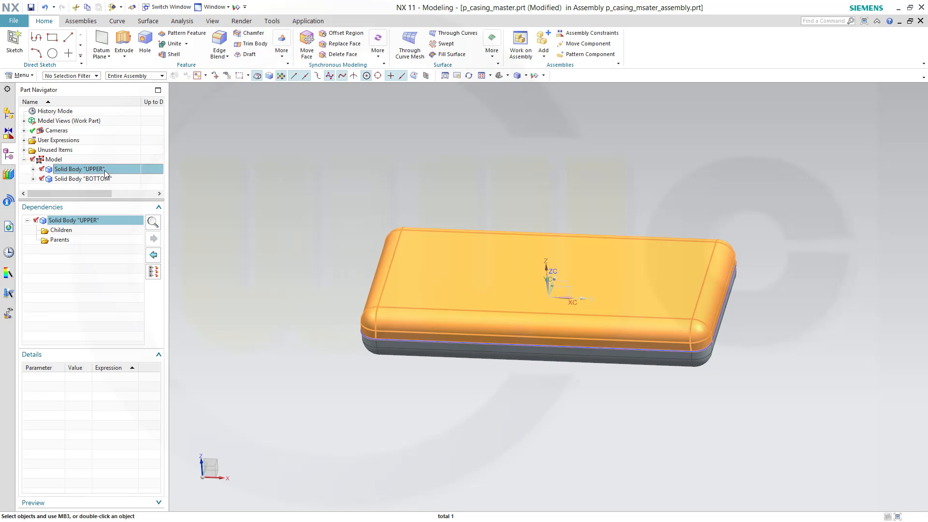
pyautogui.click(104, 170)
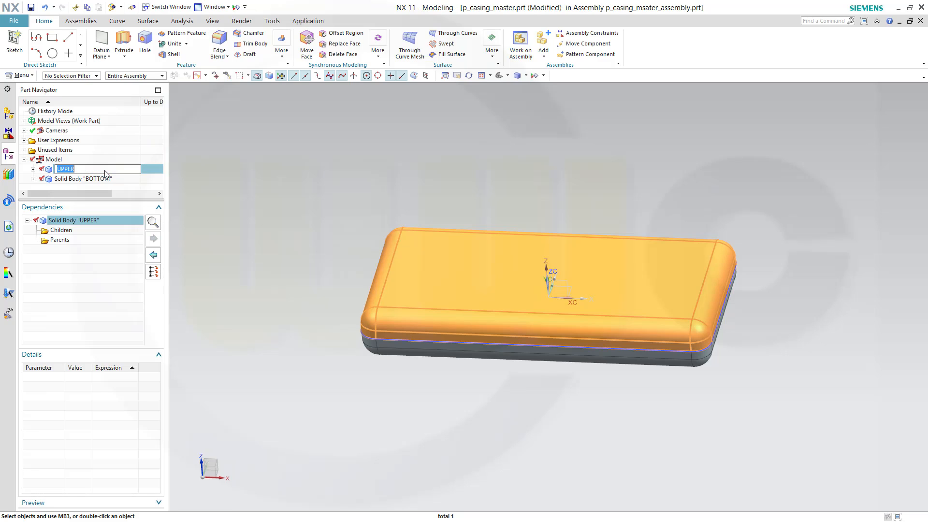
pyautogui.press('Return')
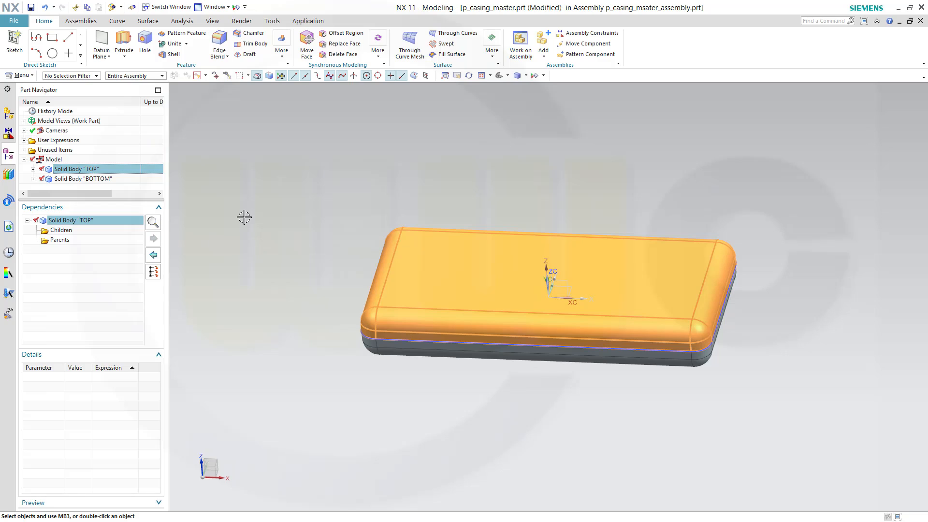
# Clear the body selection and make p_casing_top the work part of the assembly.
pyautogui.press('Escape')
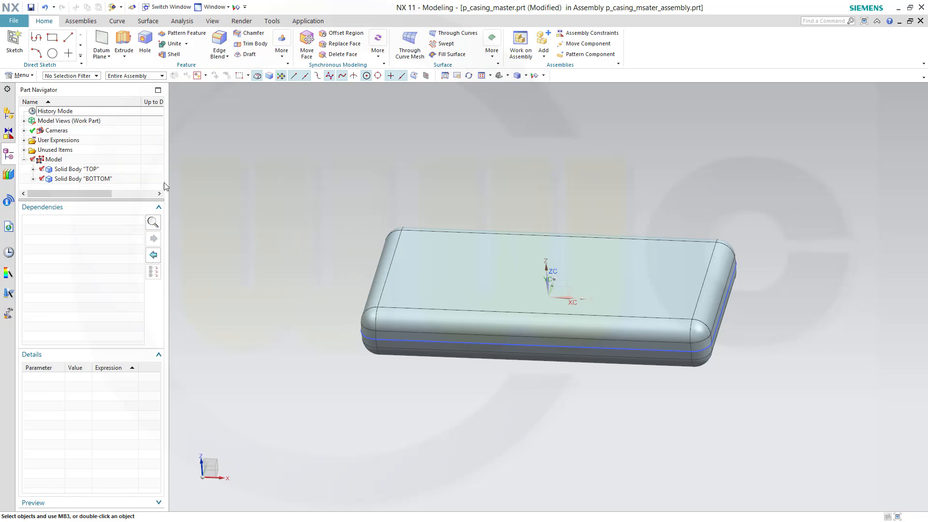
pyautogui.click(9, 113)
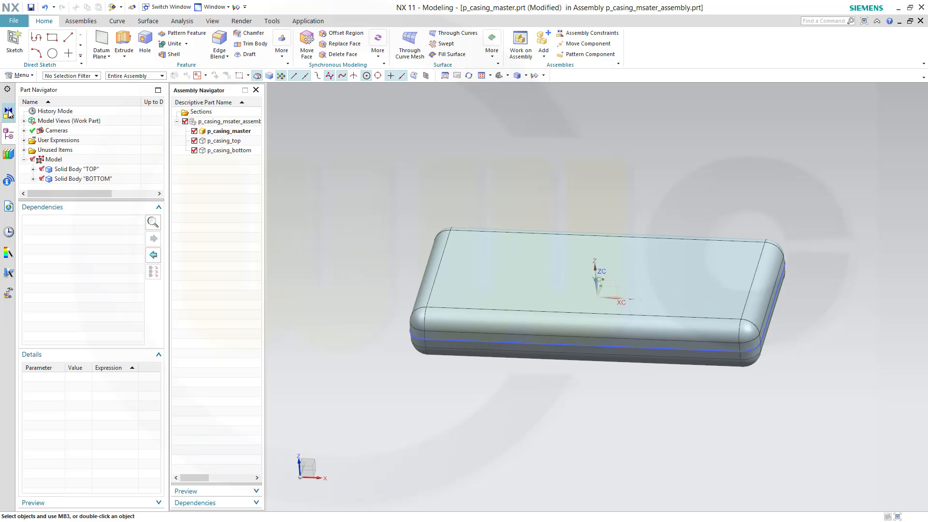
pyautogui.doubleClick(226, 141)
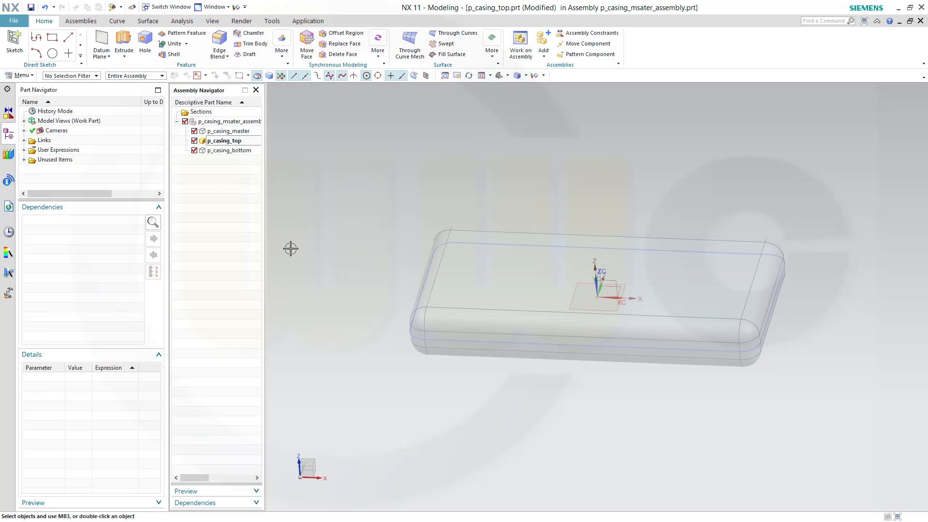
pyautogui.click(256, 90)
pyautogui.click(8, 114)
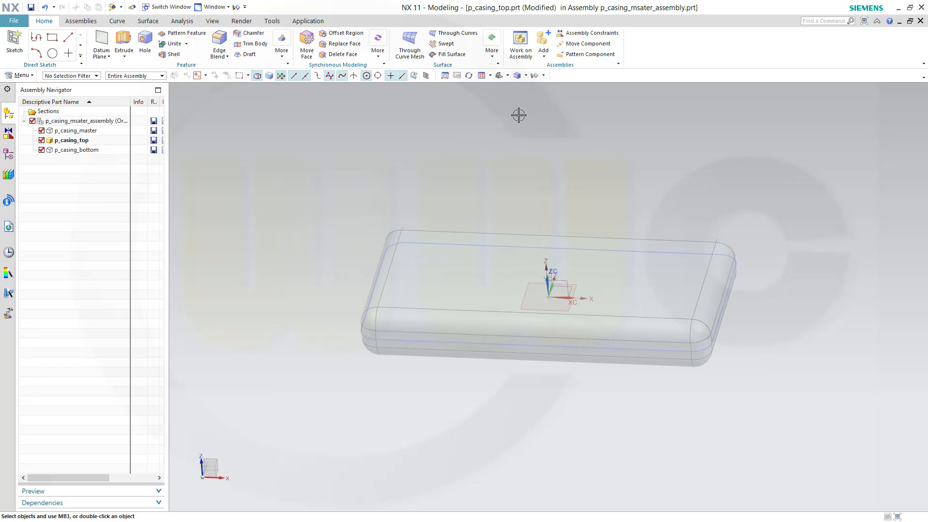
# Link the master's TOP solid body into p_casing_top with the WAVE Geometry Linker set to Body.
pyautogui.click(81, 21)
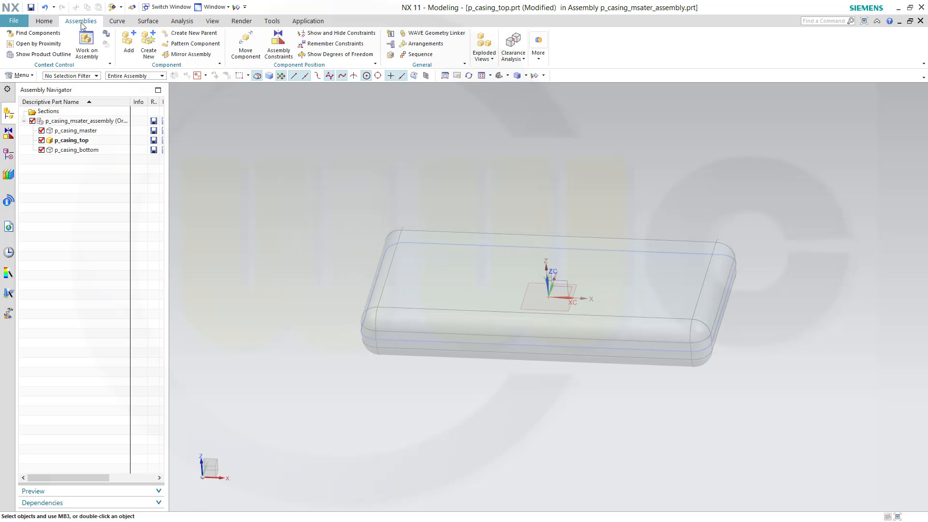
pyautogui.click(422, 34)
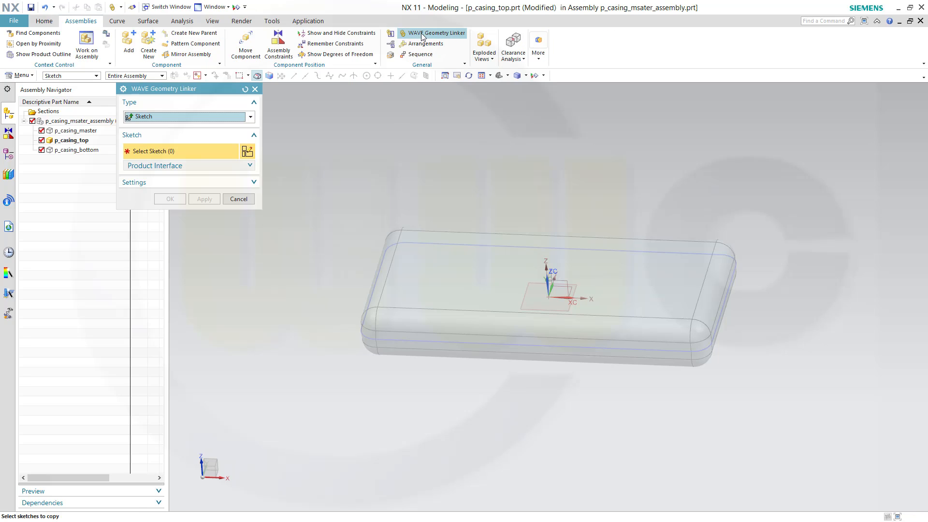
pyautogui.click(251, 117)
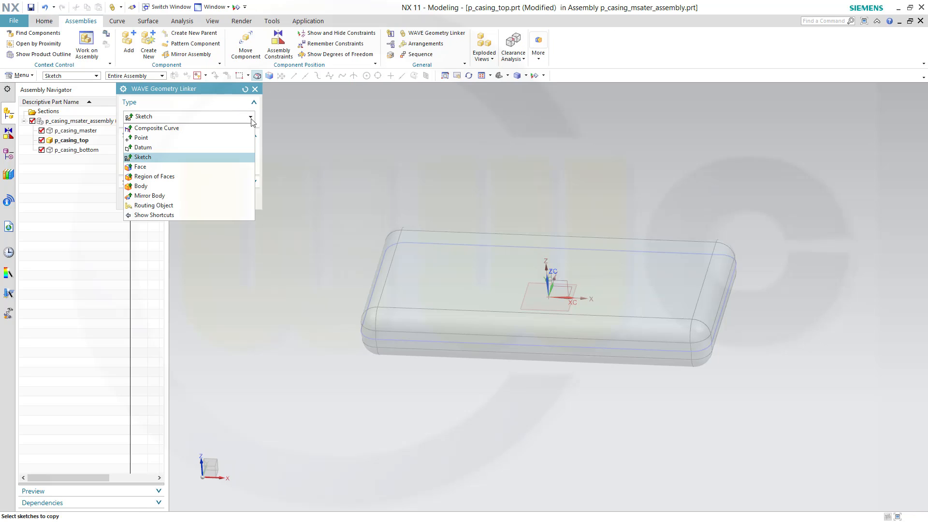
pyautogui.click(189, 186)
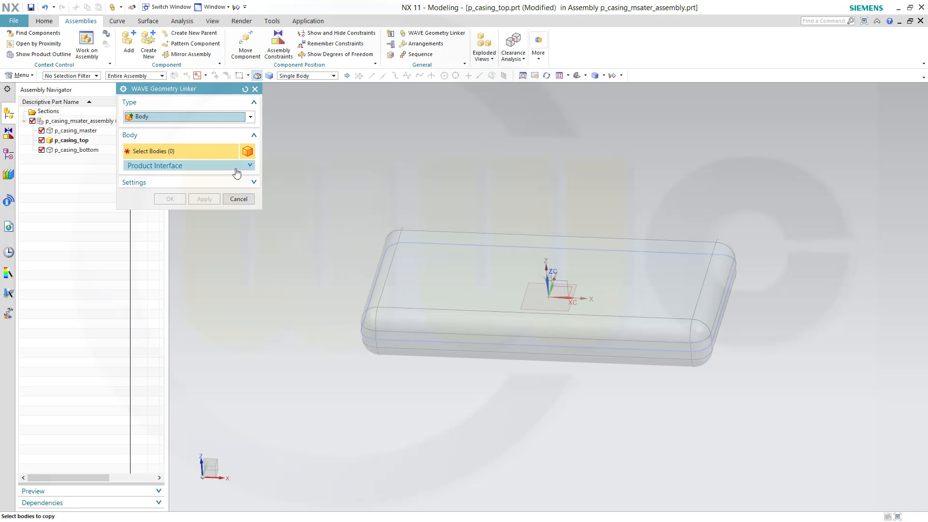
pyautogui.click(405, 254)
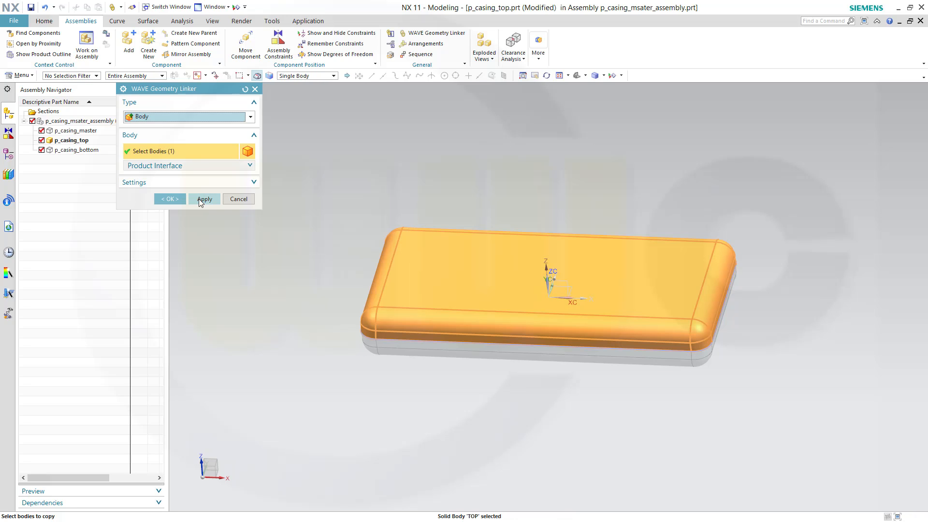
pyautogui.click(180, 198)
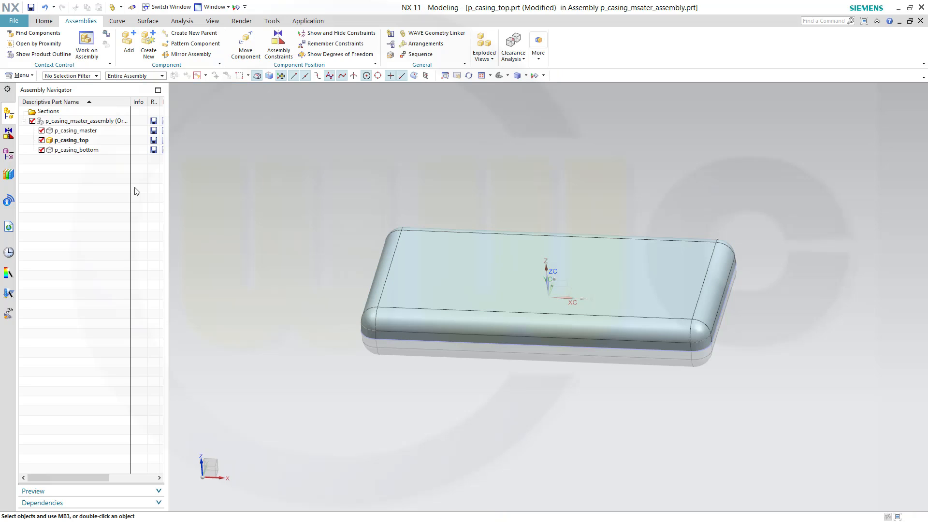
# Make p_casing_bottom the work part and WAVE-link the master's BOTTOM solid body into it.
pyautogui.doubleClick(70, 150)
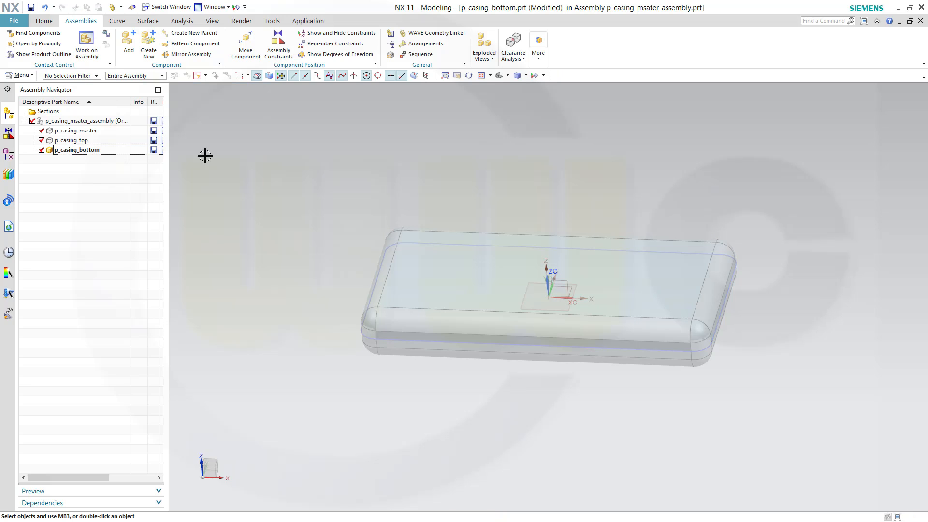
pyautogui.click(431, 35)
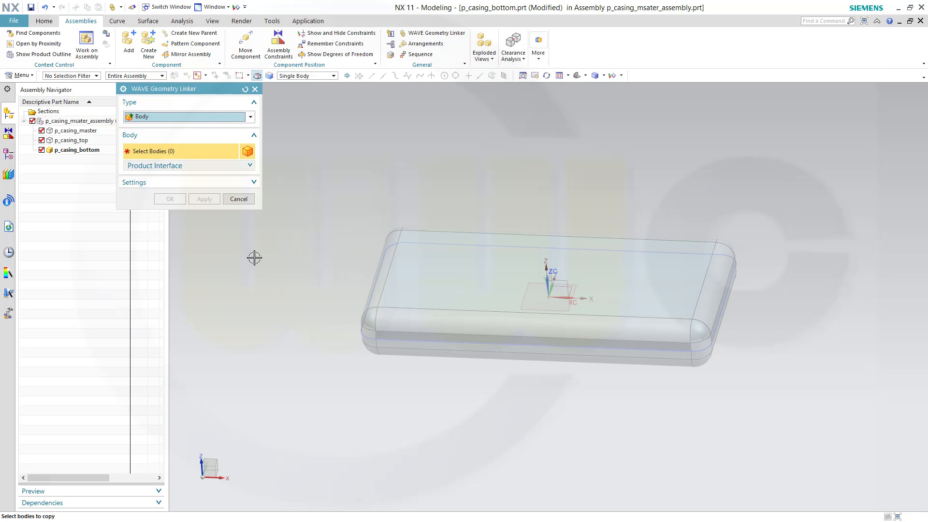
pyautogui.click(388, 348)
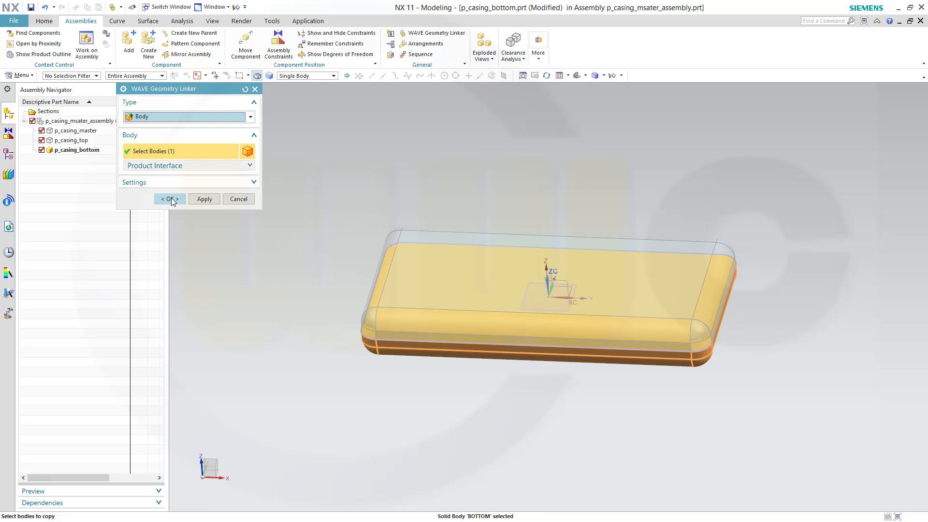
pyautogui.click(170, 199)
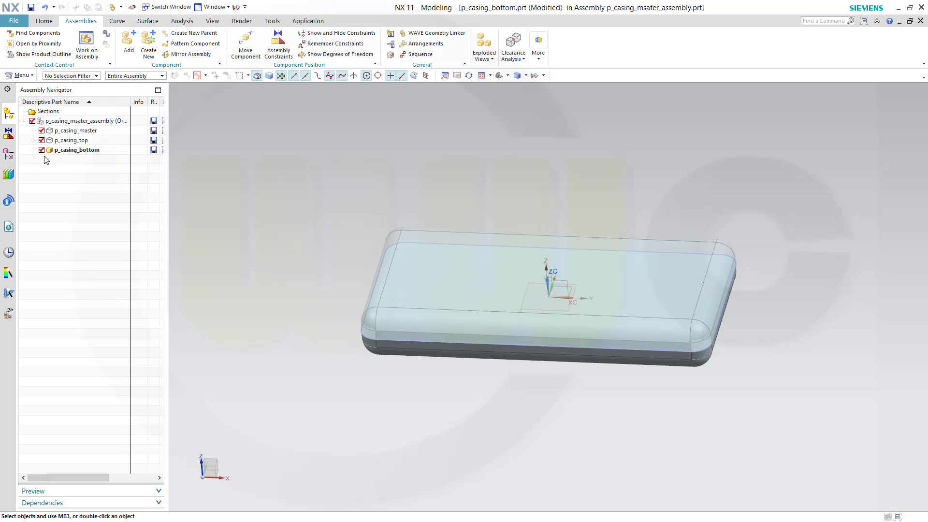
# Make p_casing_master the work part and turn on Timestamp Order for its feature history.
pyautogui.doubleClick(70, 133)
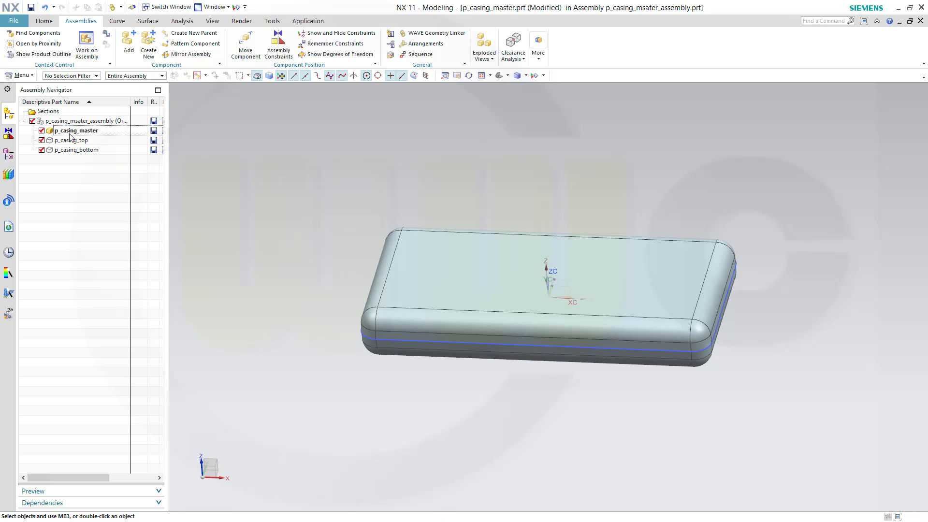
pyautogui.click(8, 156)
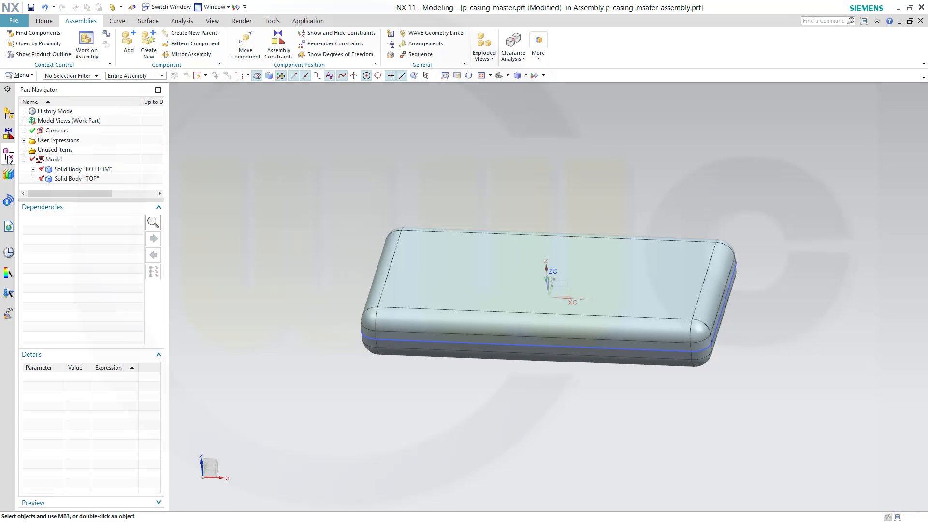
pyautogui.rightClick(66, 108)
pyautogui.click(116, 184)
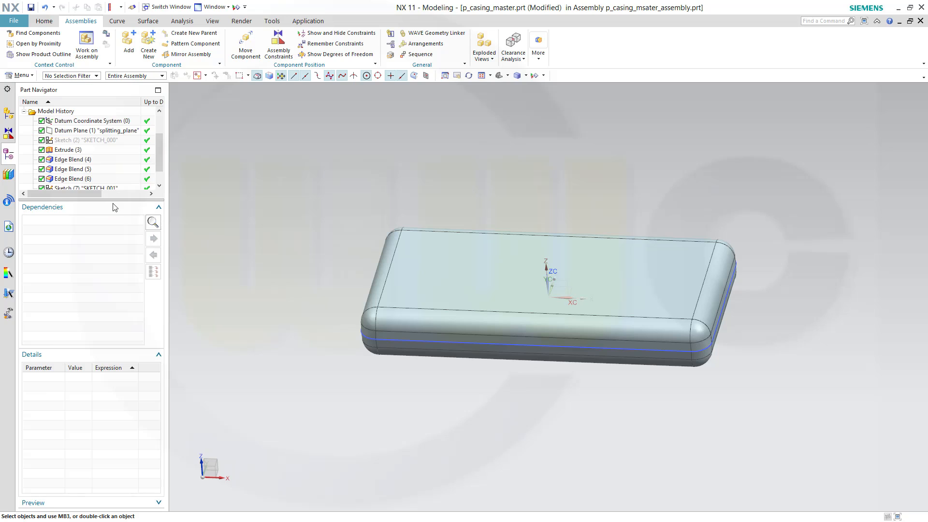
# Make SKETCH_001 the current feature and shell the unsplit master body using Shell All Faces with a 2 mm thickness.
pyautogui.scroll(-1, 158, 179)
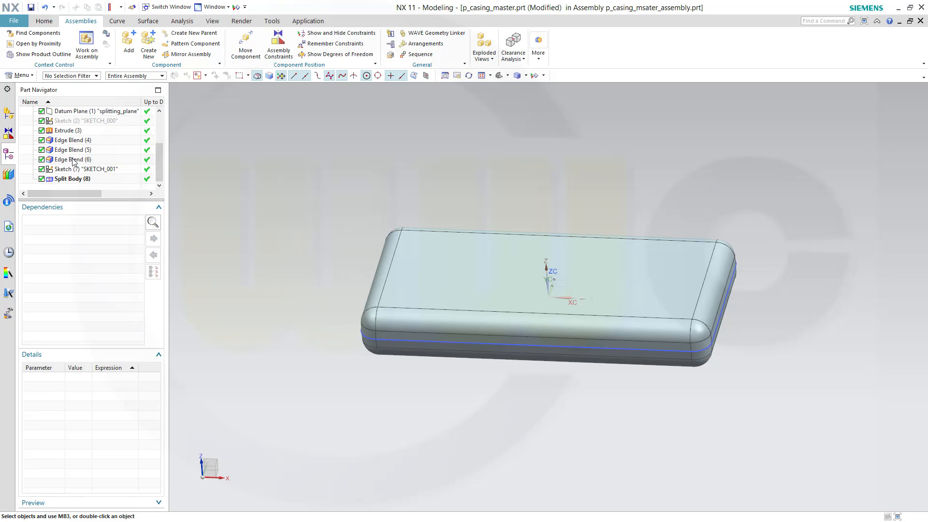
pyautogui.rightClick(92, 169)
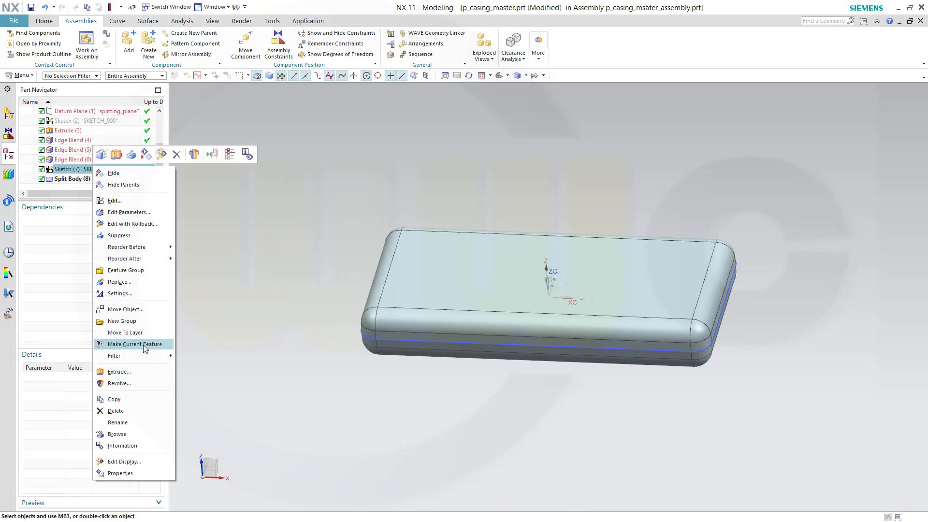
pyautogui.click(140, 344)
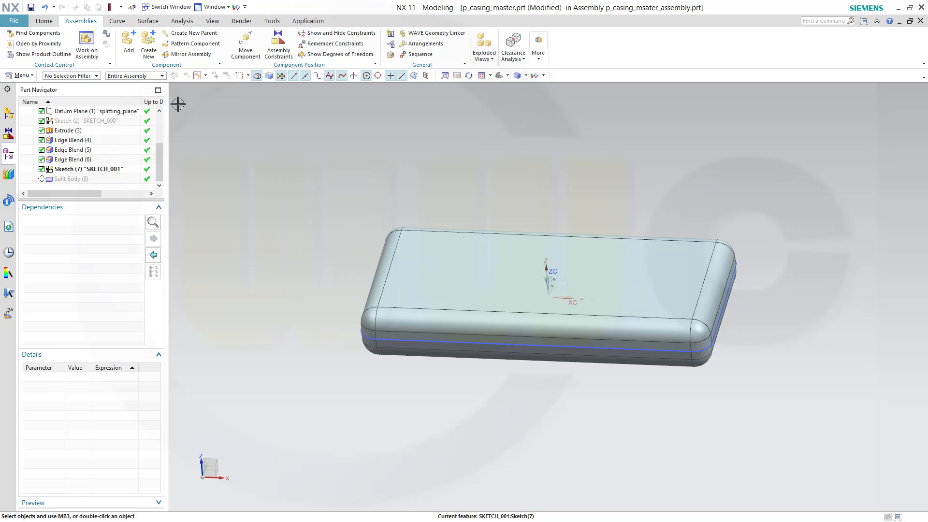
pyautogui.click(44, 20)
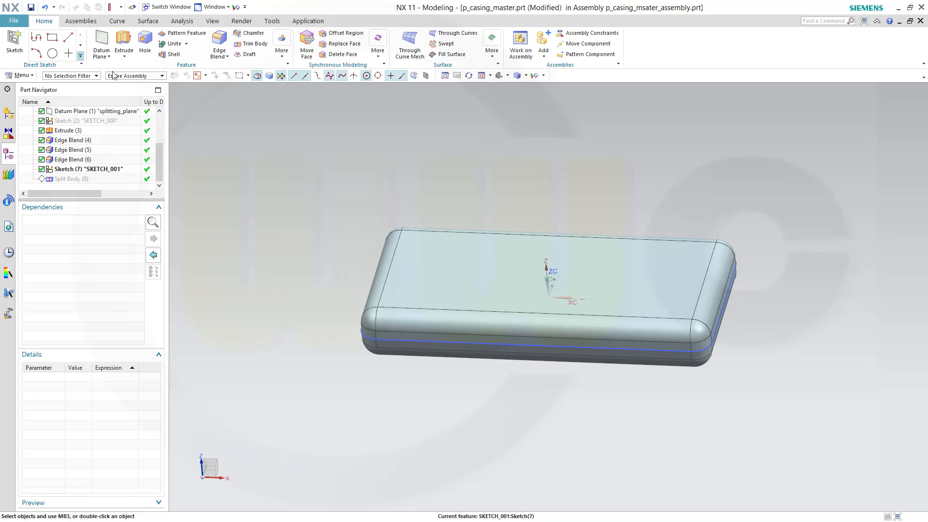
pyautogui.click(172, 54)
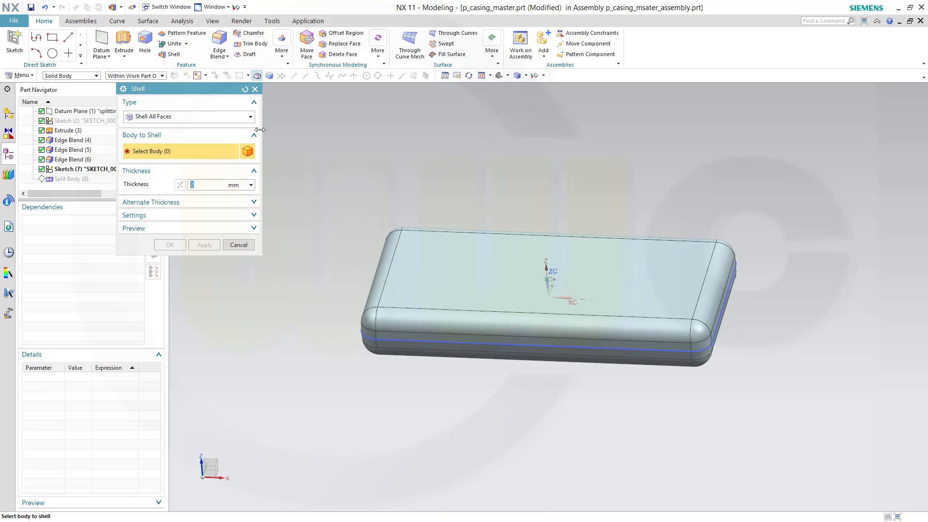
pyautogui.click(431, 269)
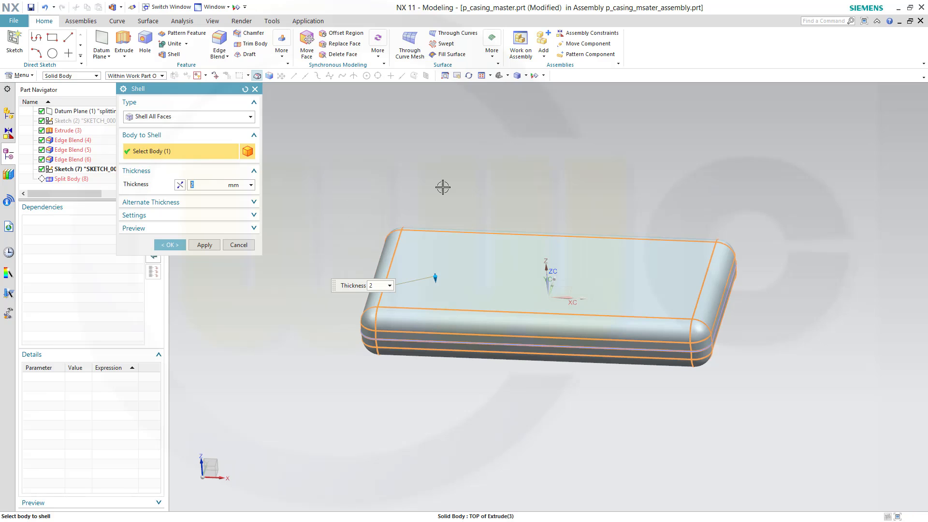
pyautogui.click(175, 246)
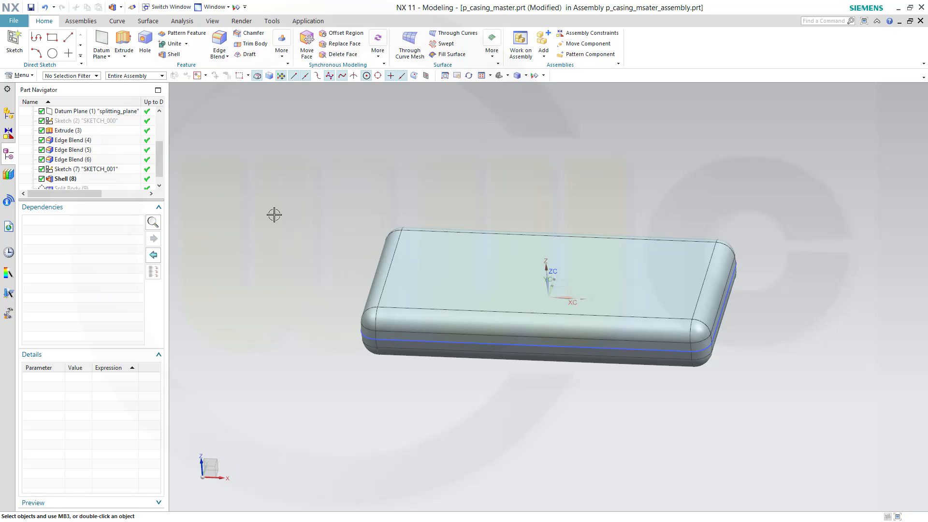
# Roll the master's history forward by making the Split Body feature current.
pyautogui.moveTo(274, 213); pyautogui.dragTo(263, 189, button='middle')
pyautogui.scroll(-1, 161, 174)
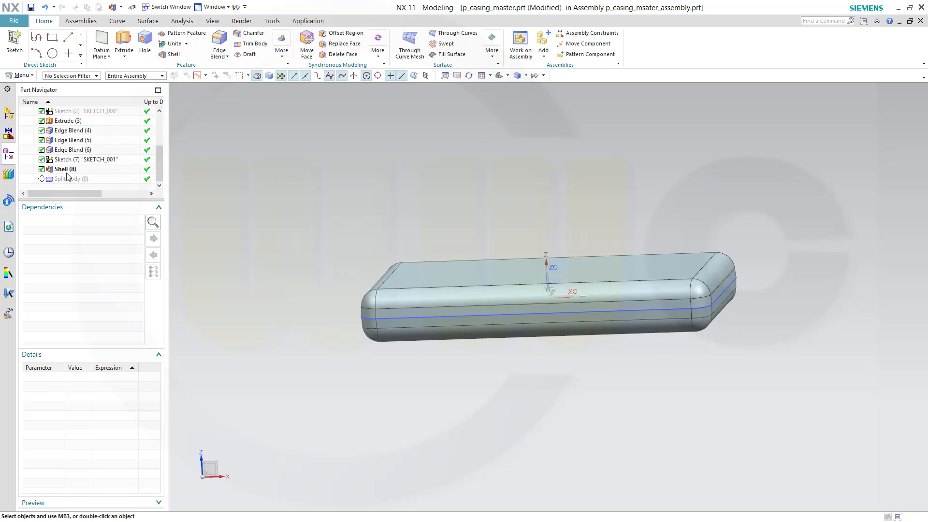
pyautogui.rightClick(74, 179)
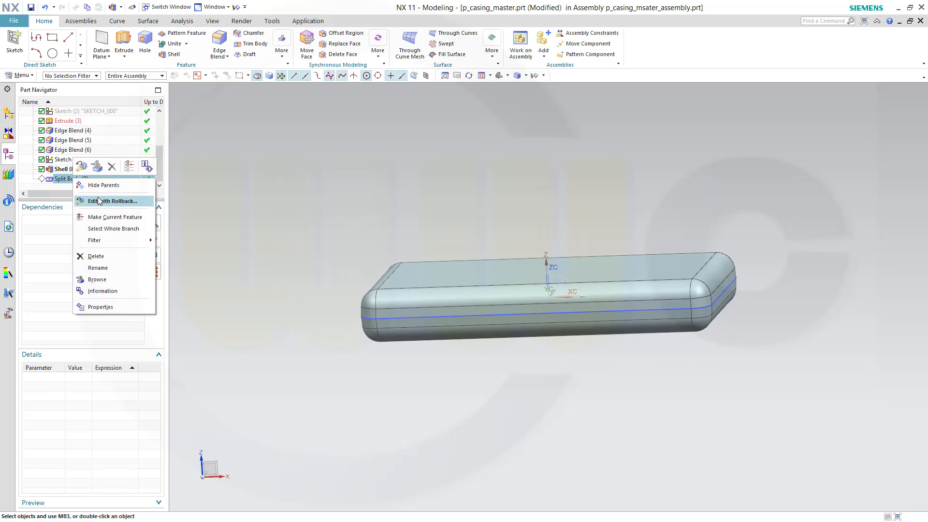
pyautogui.click(112, 217)
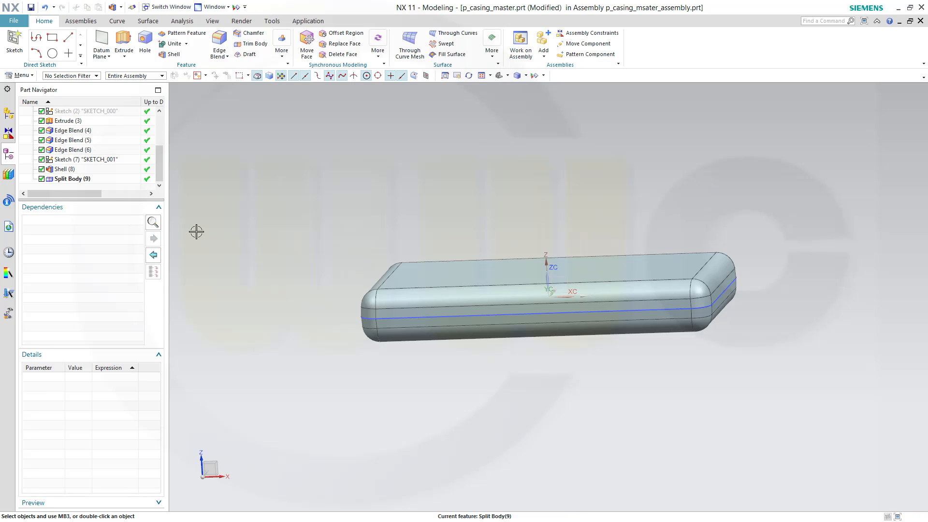
# Hide p_casing_master, examine the linked p_casing_top and p_casing_bottom parts from several angles, and return to the master as work part.
pyautogui.click(9, 114)
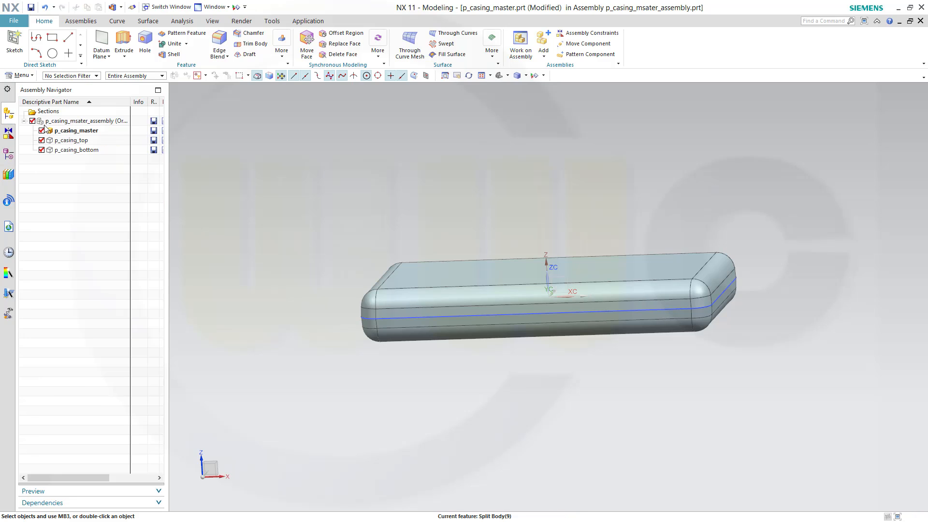
pyautogui.click(42, 130)
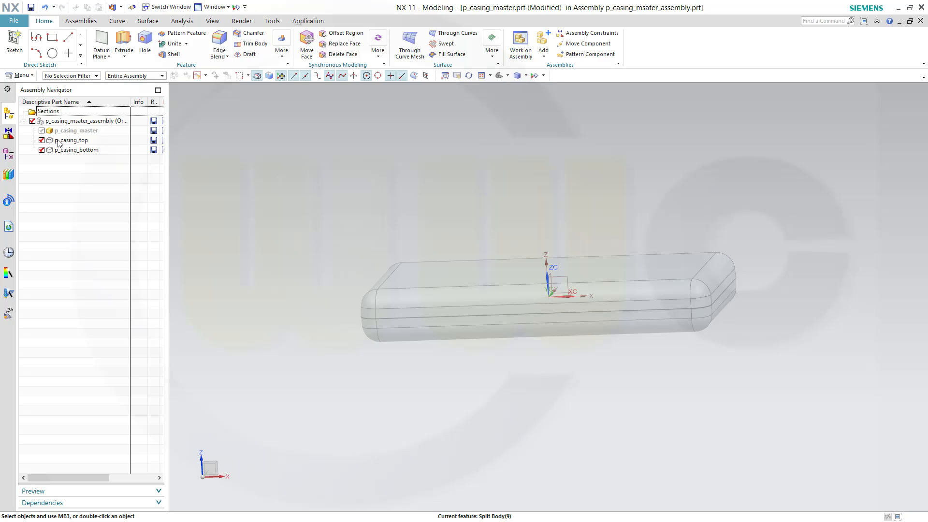
pyautogui.doubleClick(58, 141)
pyautogui.moveTo(380, 220); pyautogui.dragTo(348, 188, button='middle')
pyautogui.doubleClick(76, 150)
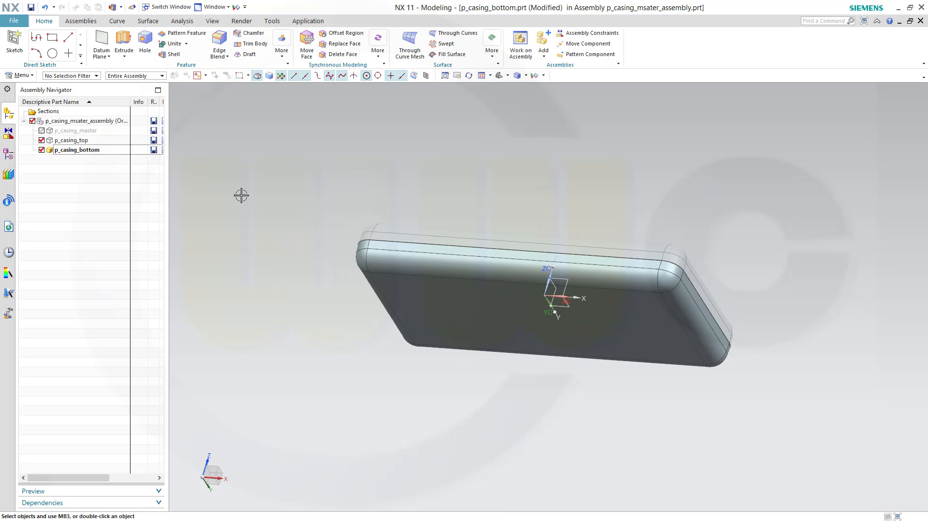
pyautogui.moveTo(331, 238); pyautogui.dragTo(372, 248, button='middle')
pyautogui.moveTo(436, 224)
pyautogui.mouseDown(button='middle')
pyautogui.moveTo(442, 237)
pyautogui.moveTo(430, 234)
pyautogui.mouseUp(button='middle')
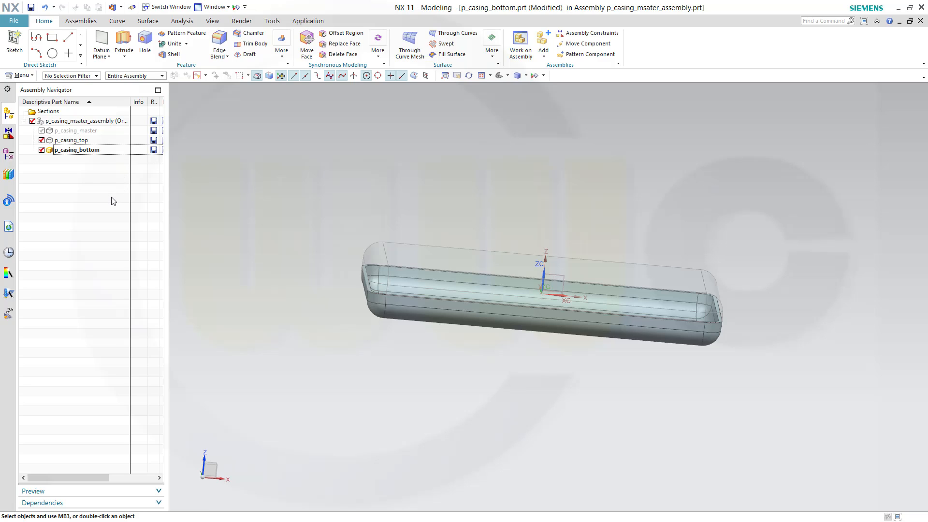
pyautogui.doubleClick(62, 130)
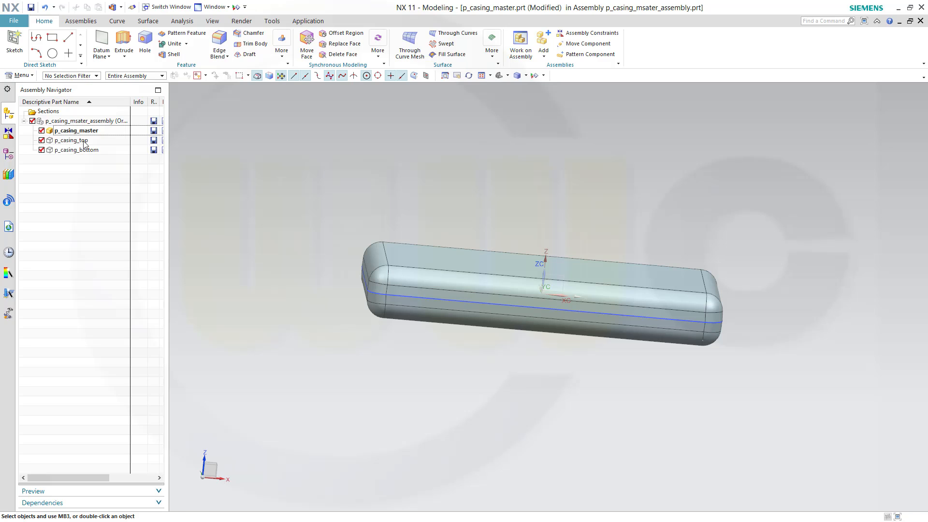
# Make p_casing_top the work part and WAVE-link SKETCH_001 from p_casing_master into it.
pyautogui.doubleClick(77, 141)
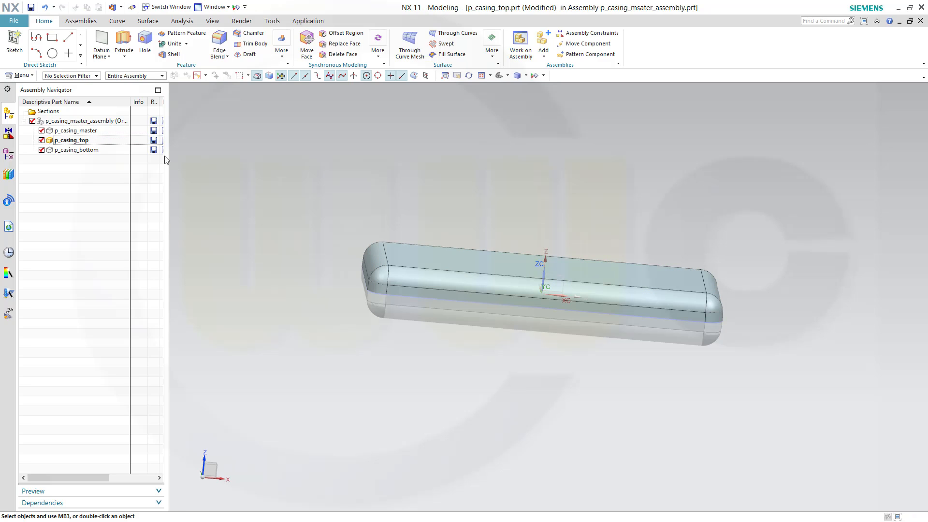
pyautogui.click(81, 20)
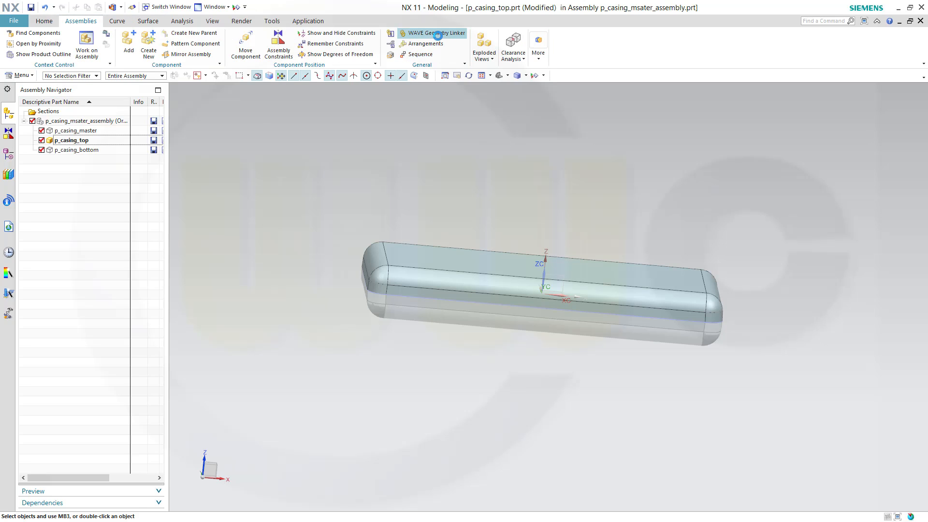
pyautogui.click(437, 34)
pyautogui.click(251, 118)
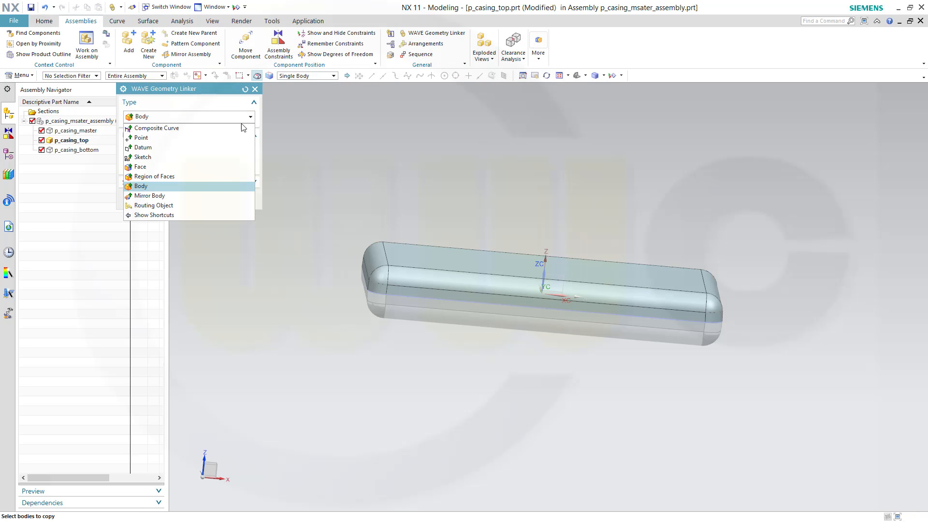
pyautogui.click(186, 158)
pyautogui.scroll(3, 412, 294)
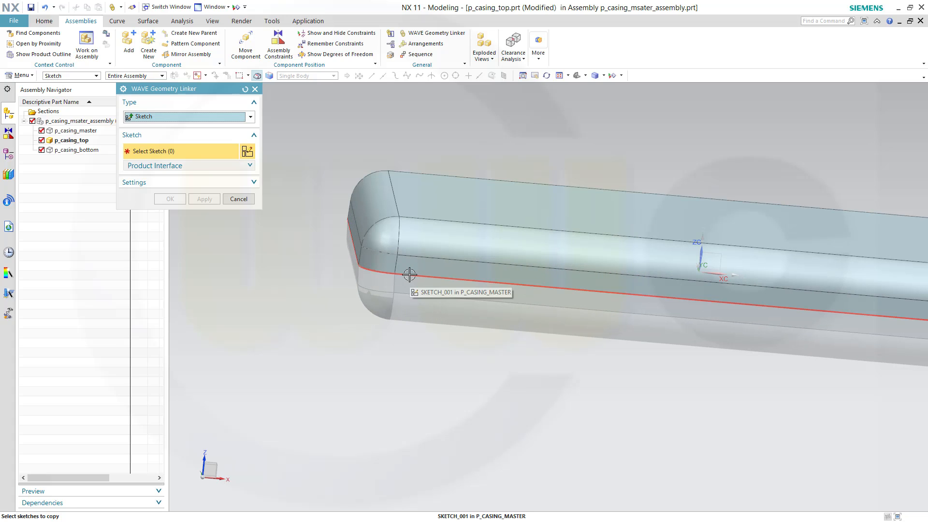
pyautogui.click(410, 275)
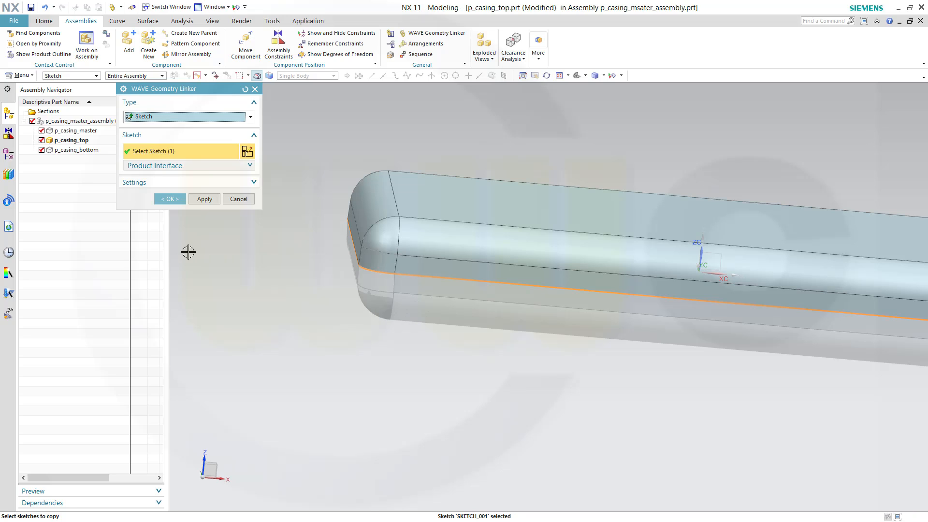
pyautogui.click(170, 199)
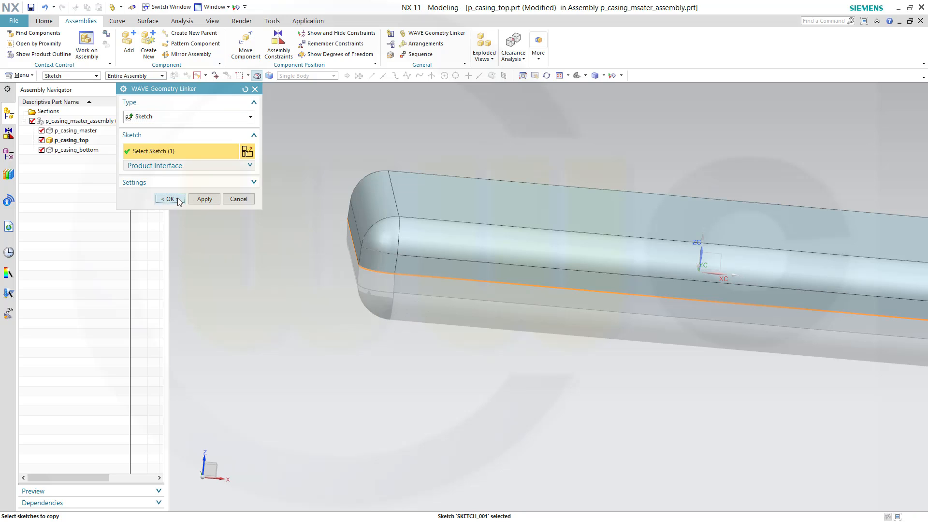
# Make p_casing_bottom the work part and WAVE-link the SKETCH_001 that belongs to p_casing_master into it.
pyautogui.doubleClick(78, 151)
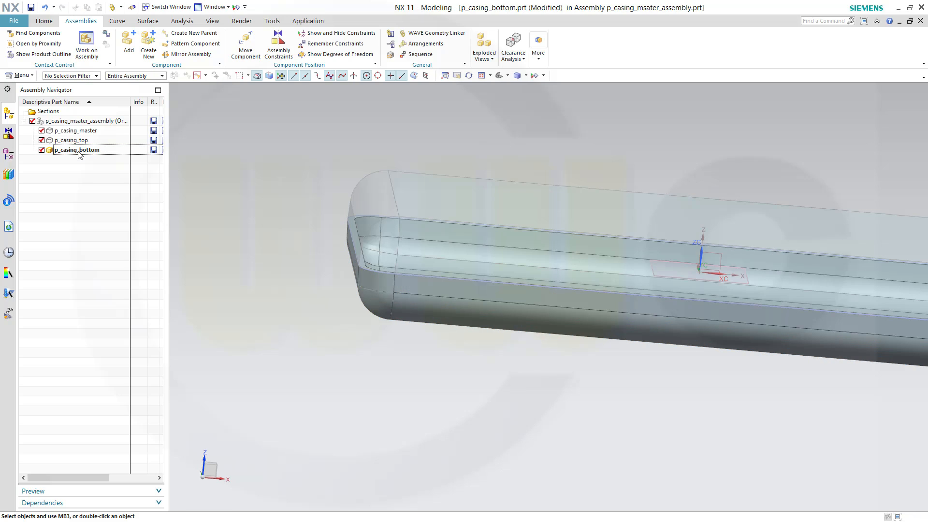
pyautogui.click(419, 34)
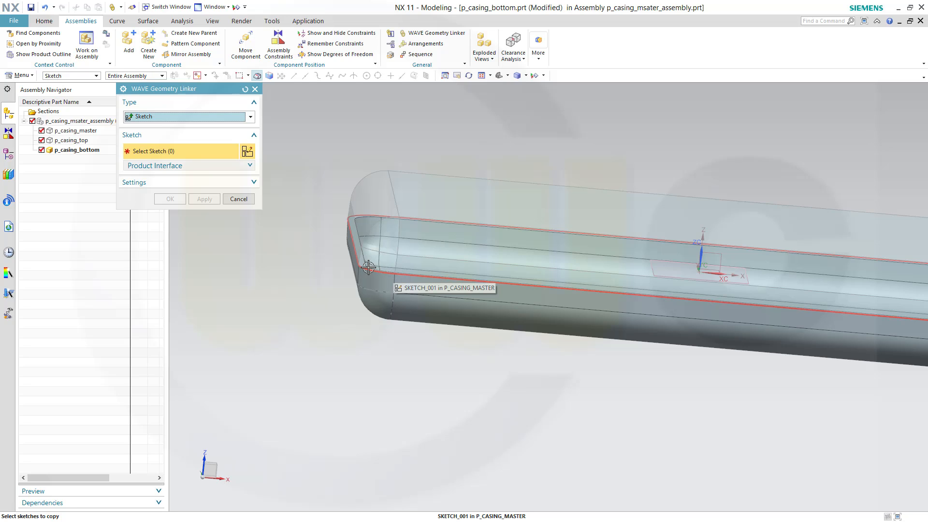
pyautogui.click(369, 267)
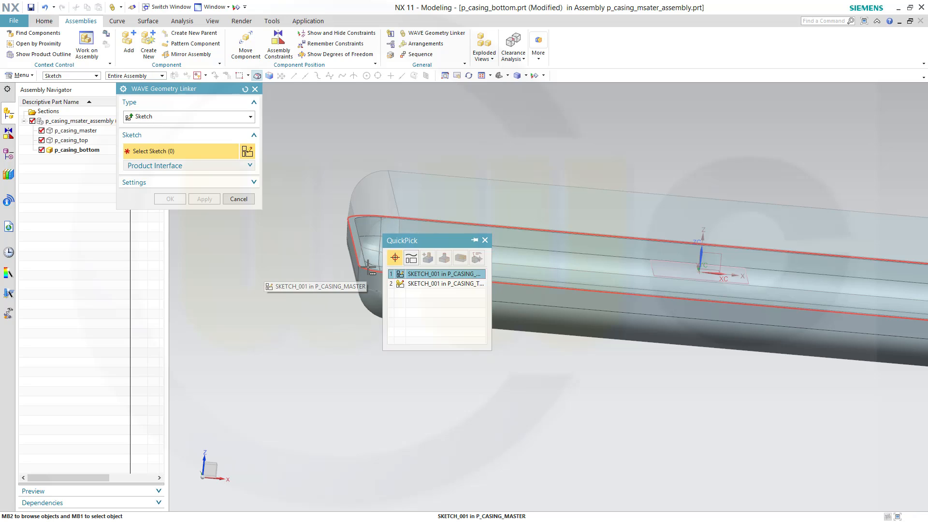
pyautogui.click(428, 275)
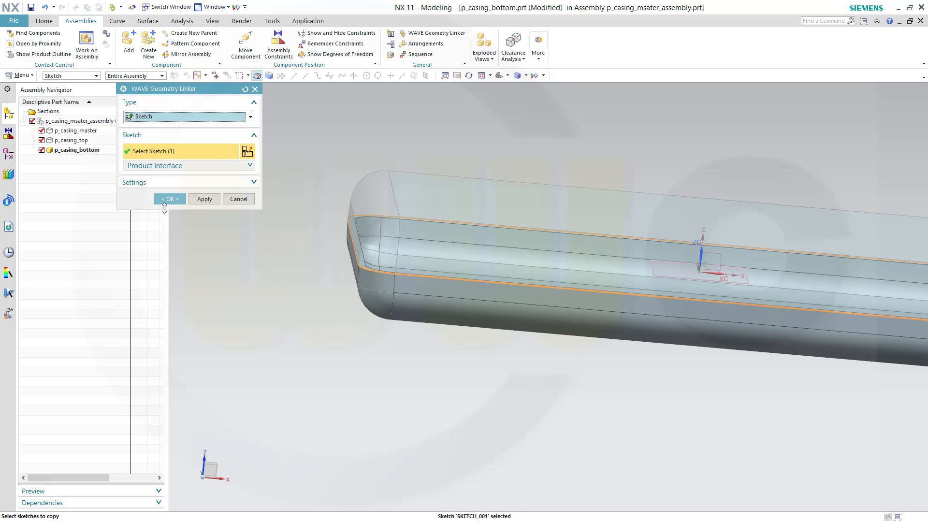
pyautogui.click(176, 200)
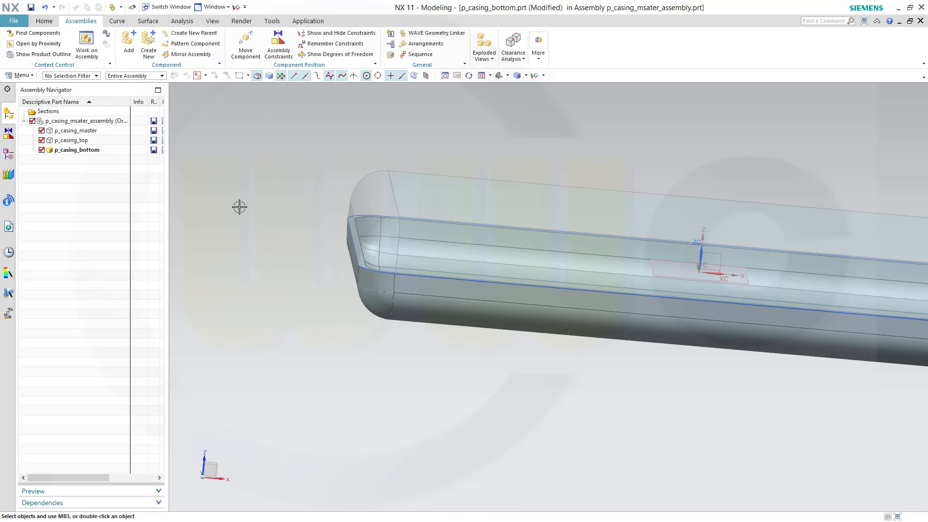
# Make p_casing_master the work part and rename SKETCH_000 in its model history as base_sketch.
pyautogui.doubleClick(69, 132)
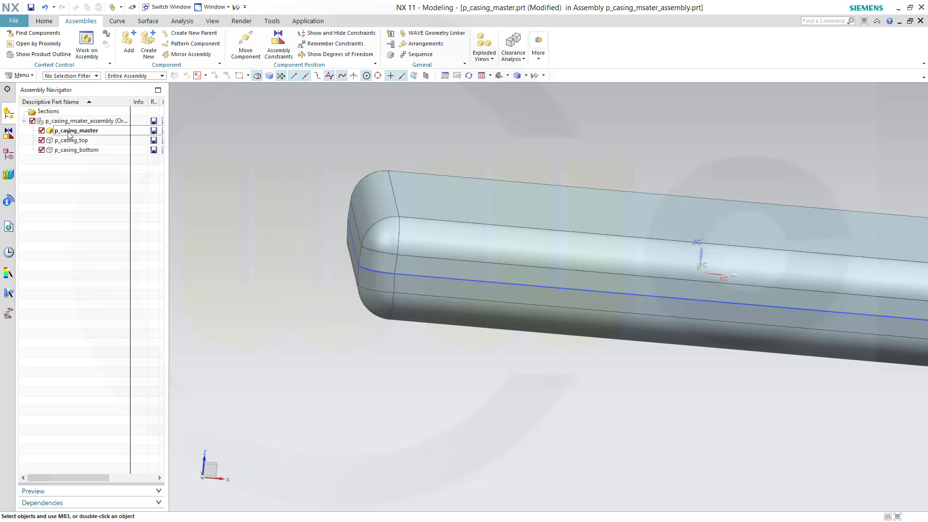
pyautogui.click(9, 153)
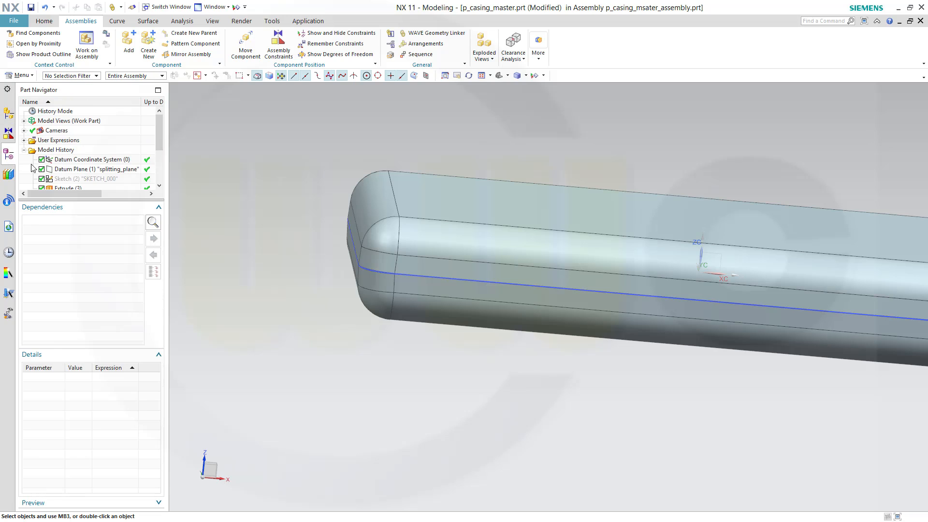
pyautogui.click(107, 180)
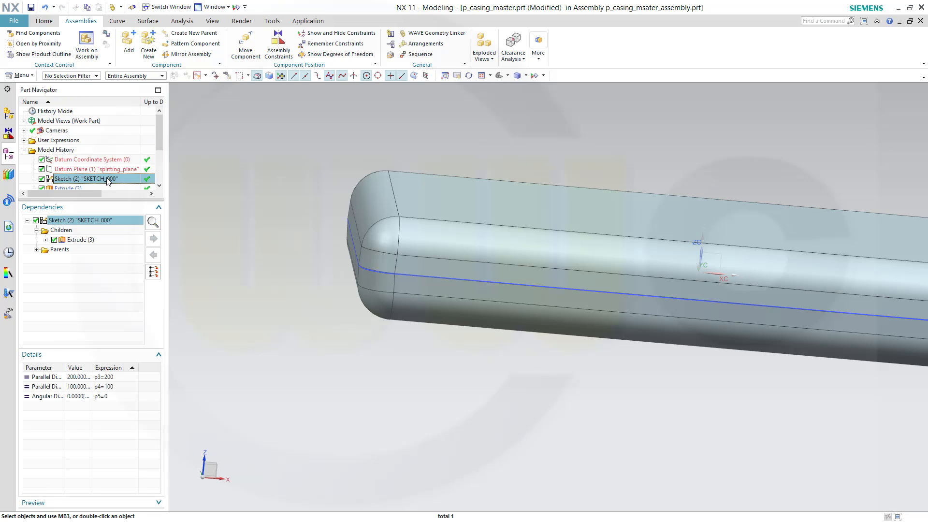
pyautogui.click(122, 179)
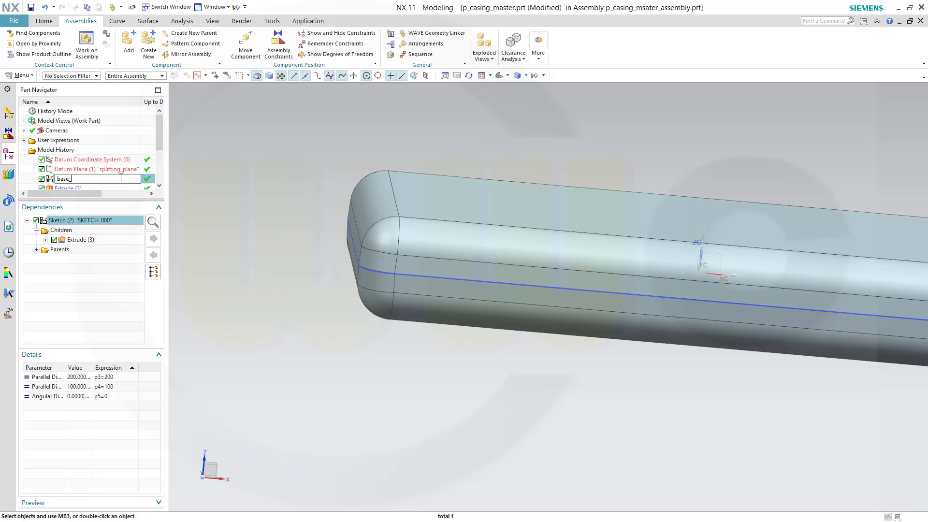
pyautogui.press('Return')
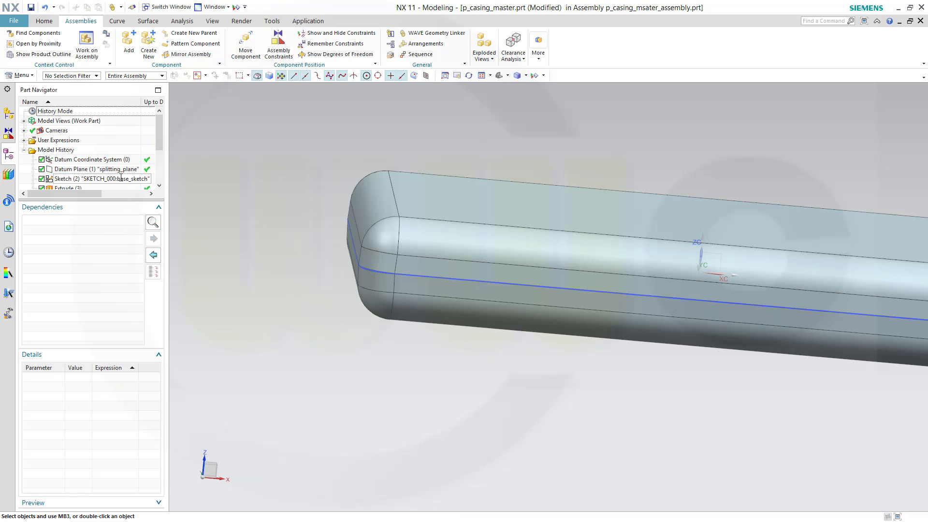
# Rename SKETCH_001 in the master's model history with a name beginning with "conto".
pyautogui.scroll(-2, 116, 196)
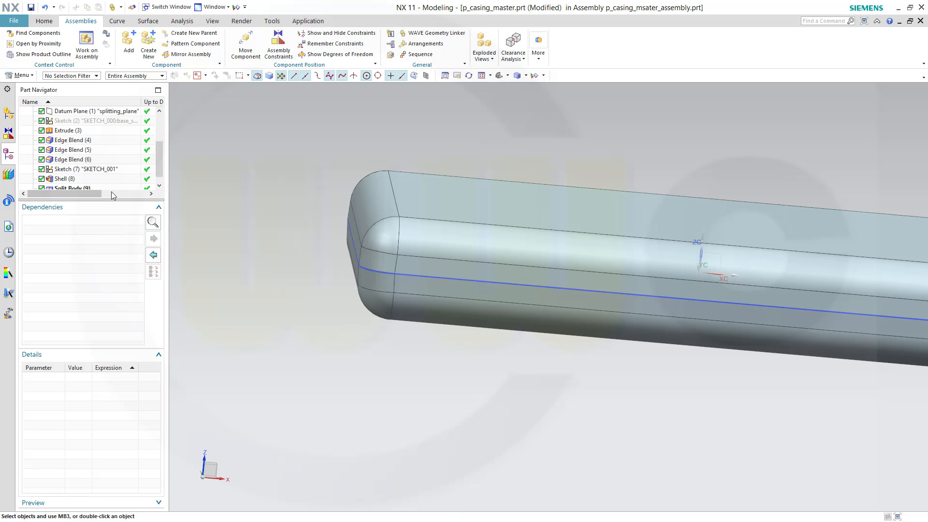
pyautogui.scroll(-1, 111, 191)
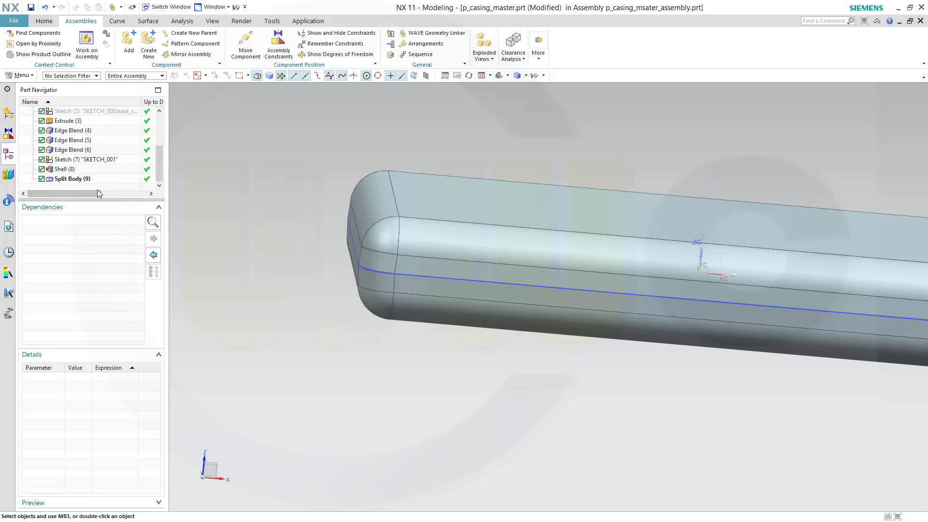
pyautogui.click(109, 160)
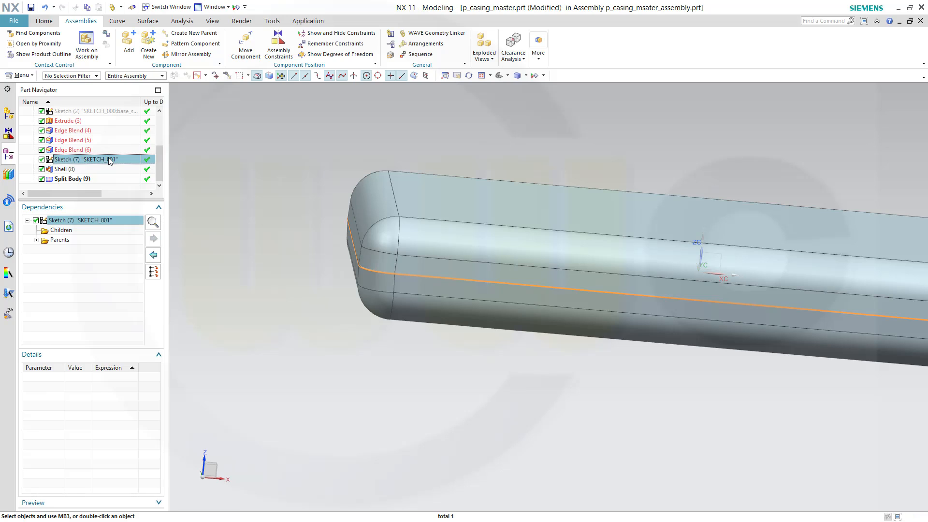
pyautogui.click(109, 158)
pyautogui.press('Return')
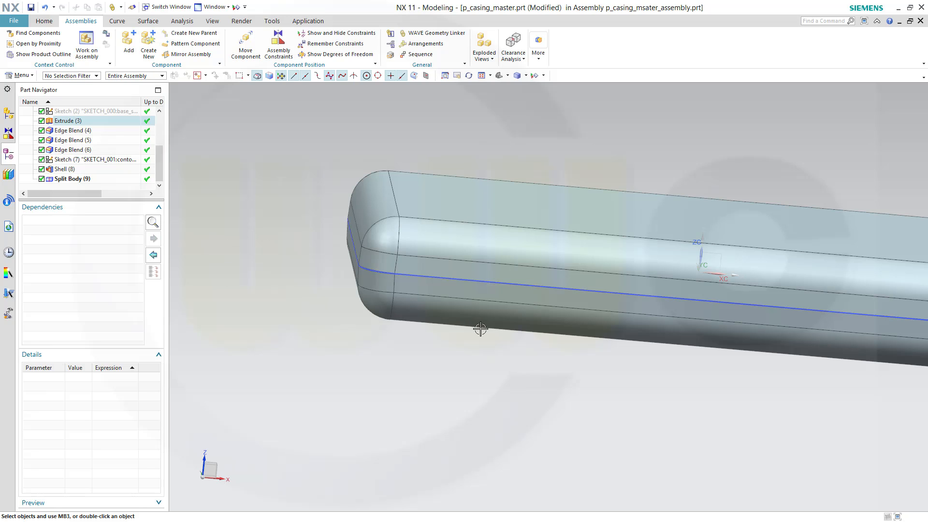
# Make the top-level casing assembly the work part and save it.
pyautogui.moveTo(481, 329); pyautogui.dragTo(457, 314, button='middle')
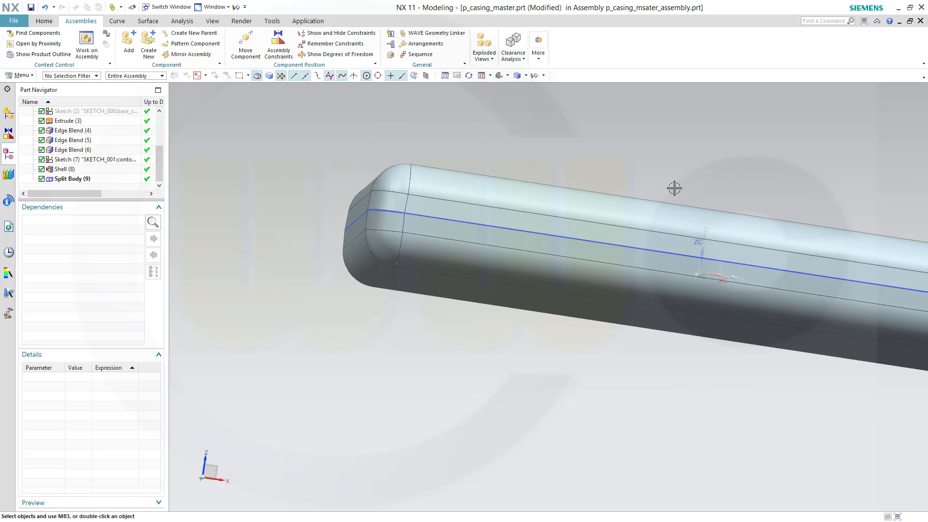
pyautogui.moveTo(674, 188); pyautogui.dragTo(633, 225, button='middle')
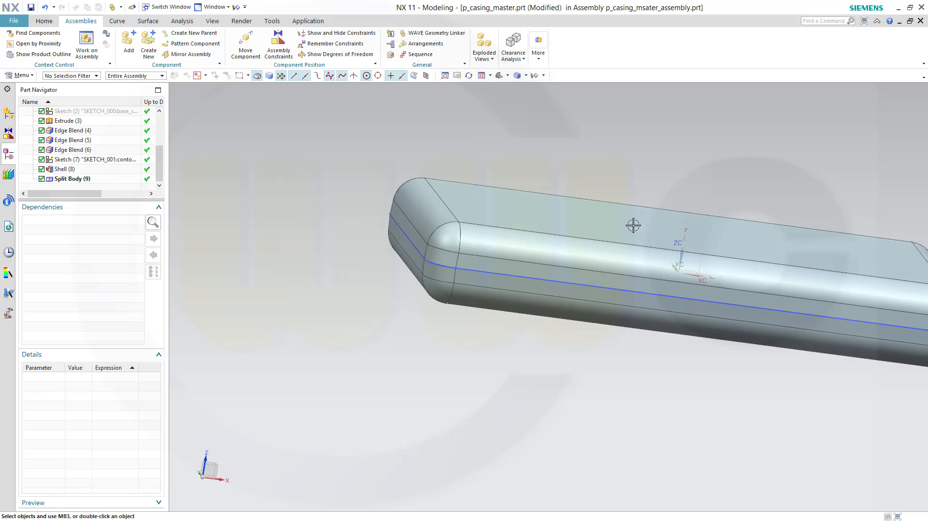
pyautogui.click(9, 113)
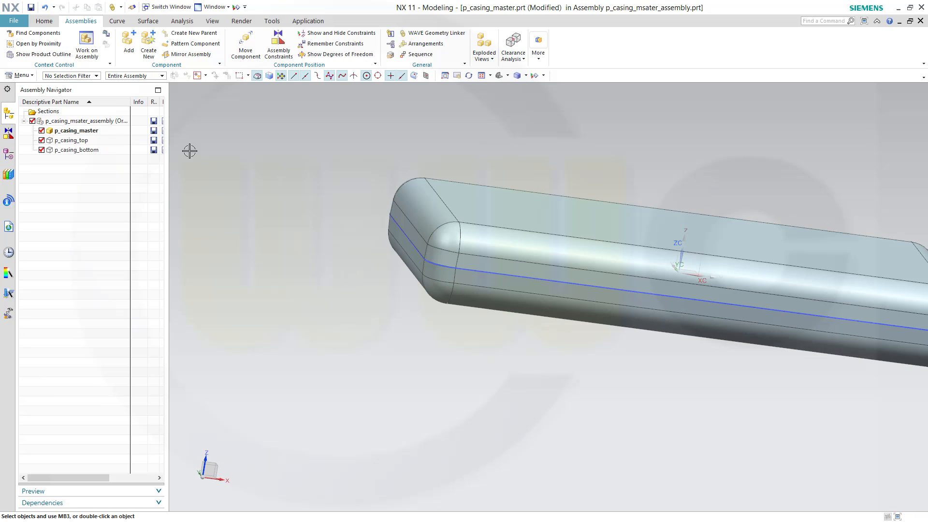
pyautogui.doubleClick(75, 121)
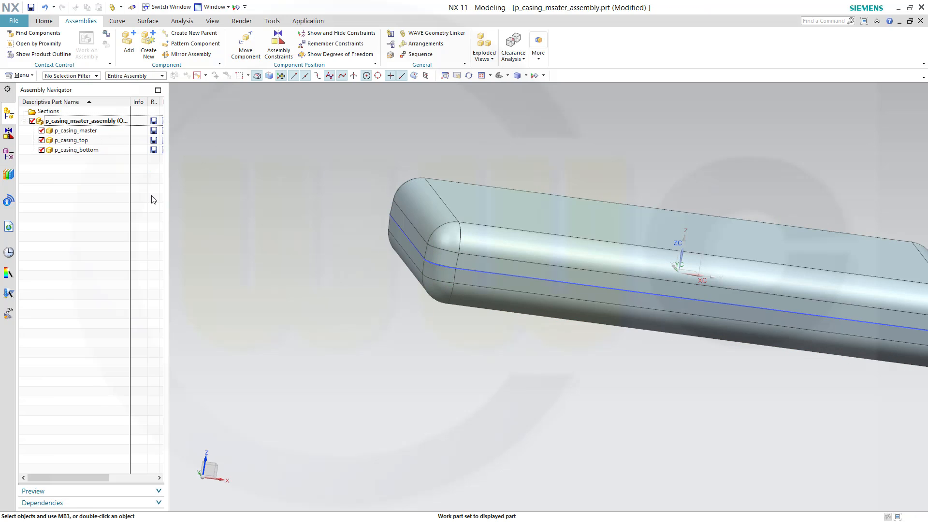
pyautogui.click(31, 7)
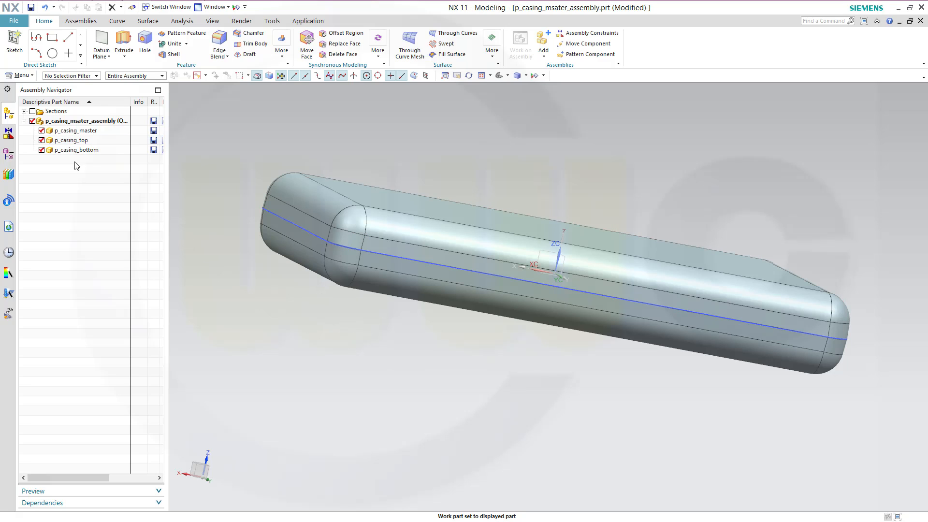
# Hide p_casing_bottom and p_casing_master, and make p_casing_top the work part with its open inner side in view.
pyautogui.click(41, 151)
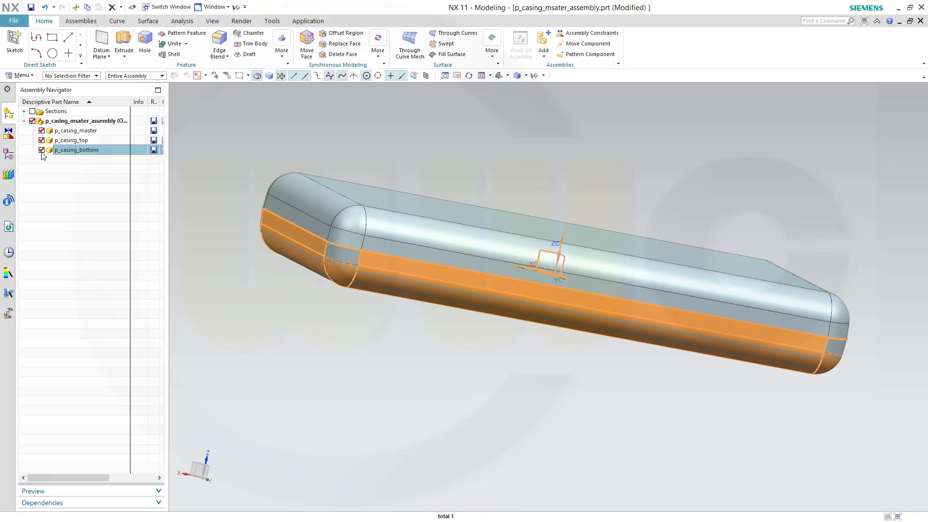
pyautogui.click(42, 131)
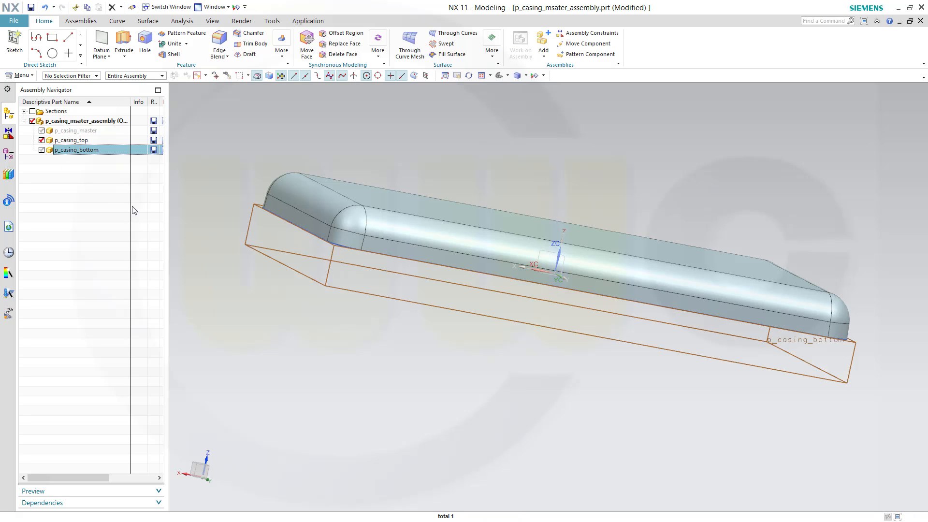
pyautogui.doubleClick(70, 141)
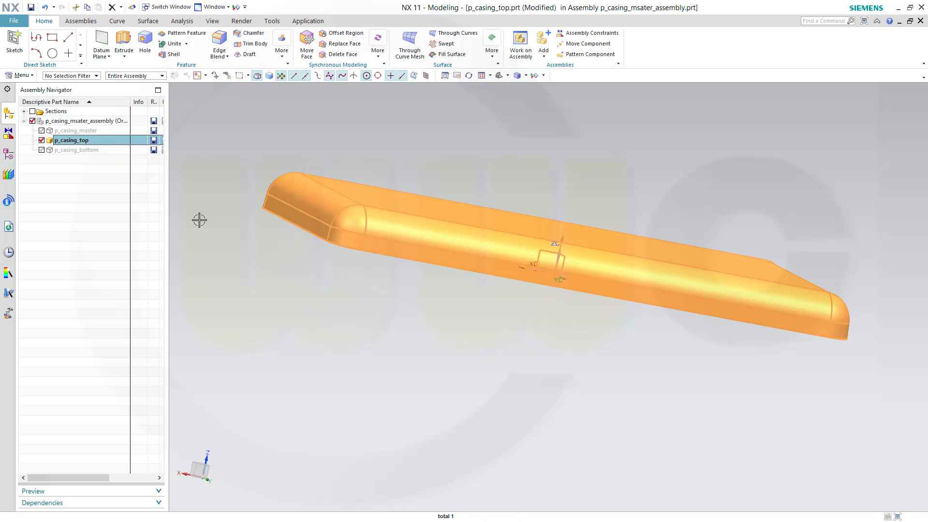
pyautogui.moveTo(455, 322); pyautogui.dragTo(503, 154, button='middle')
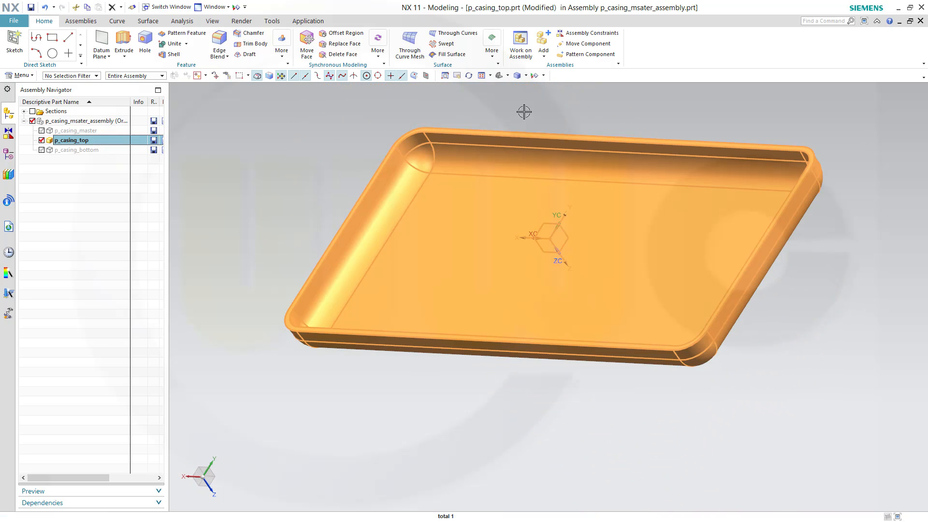
pyautogui.press('Escape')
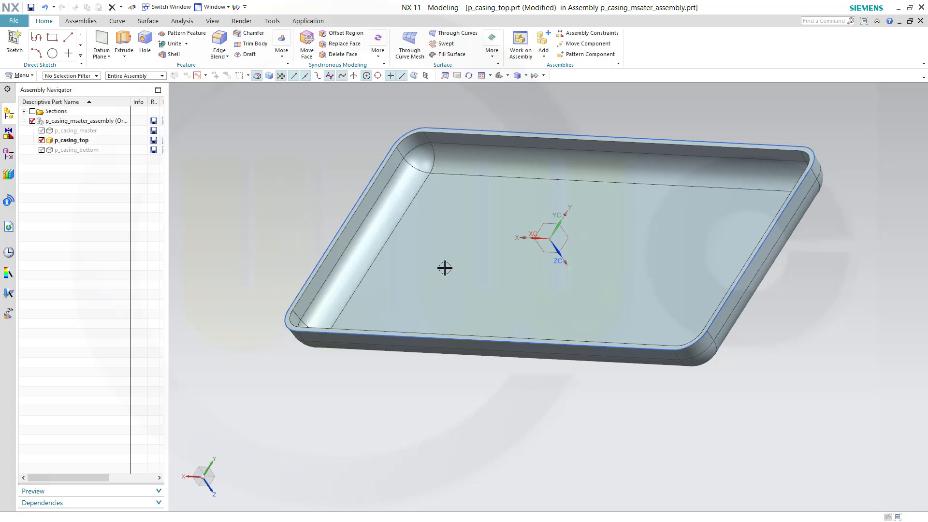
pyautogui.moveTo(444, 267); pyautogui.dragTo(455, 242, button='middle')
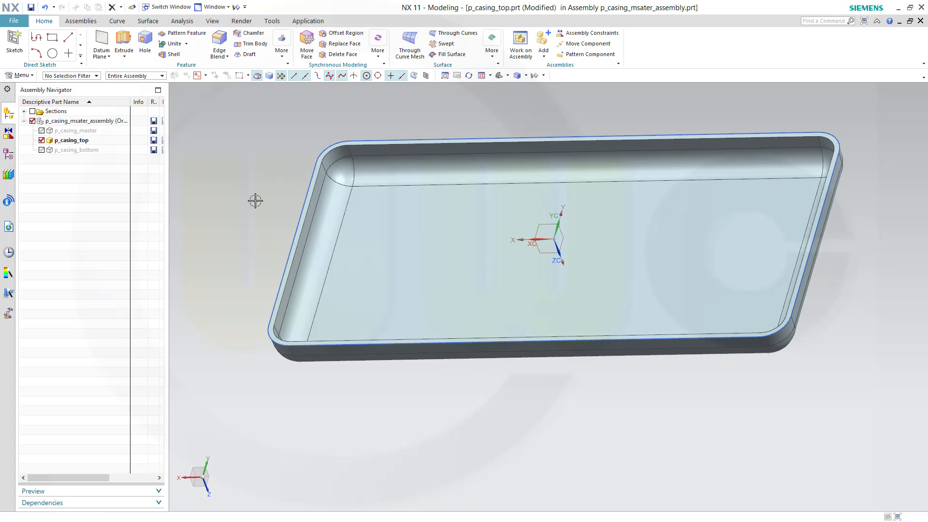
# Extrude the linked contour around p_casing_top's rim from 0 to 1 mm as a Subtract, with a two-sided offset of -2 to -1 mm.
pyautogui.click(123, 42)
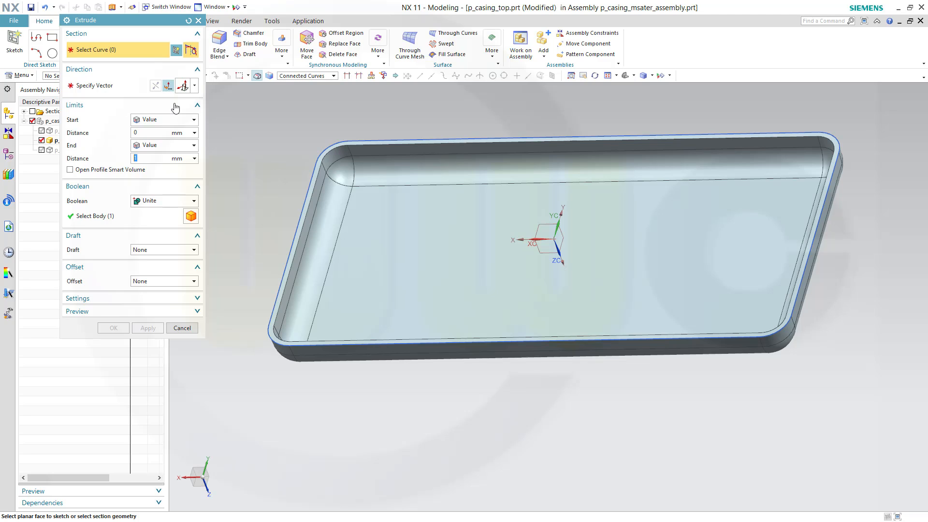
pyautogui.click(291, 236)
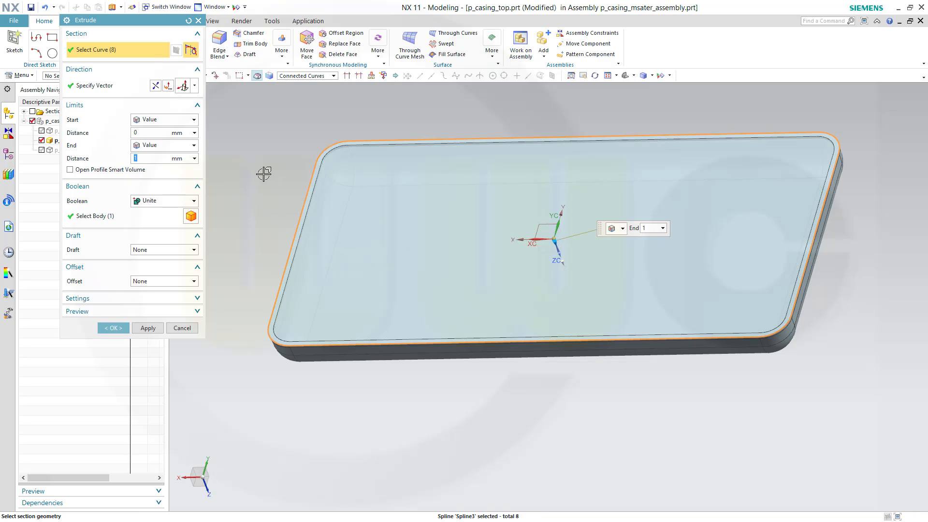
pyautogui.moveTo(263, 172); pyautogui.dragTo(420, 278, button='middle')
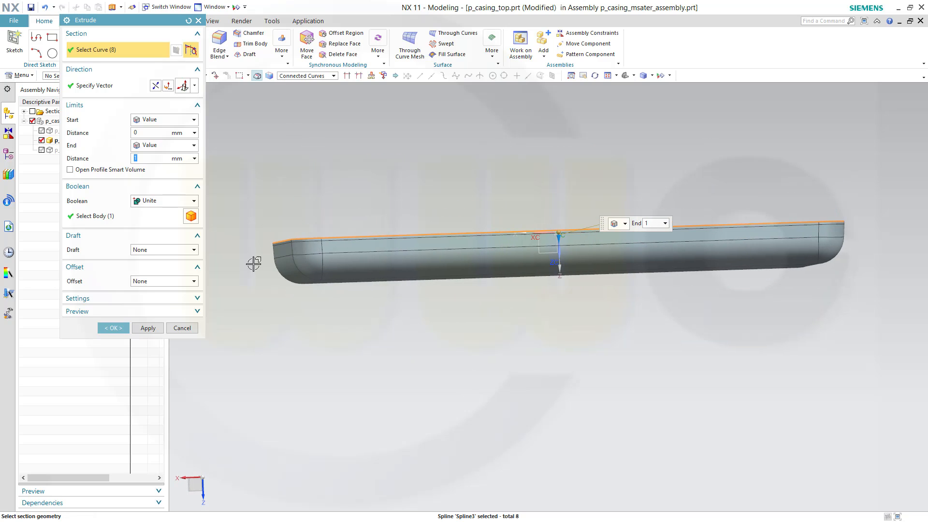
pyautogui.click(192, 203)
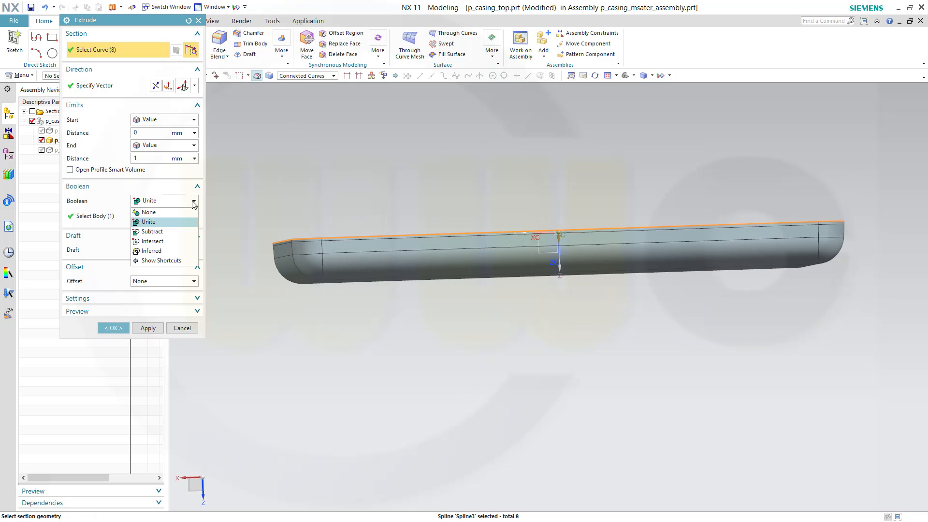
pyautogui.click(171, 235)
pyautogui.moveTo(398, 178); pyautogui.dragTo(393, 199, button='middle')
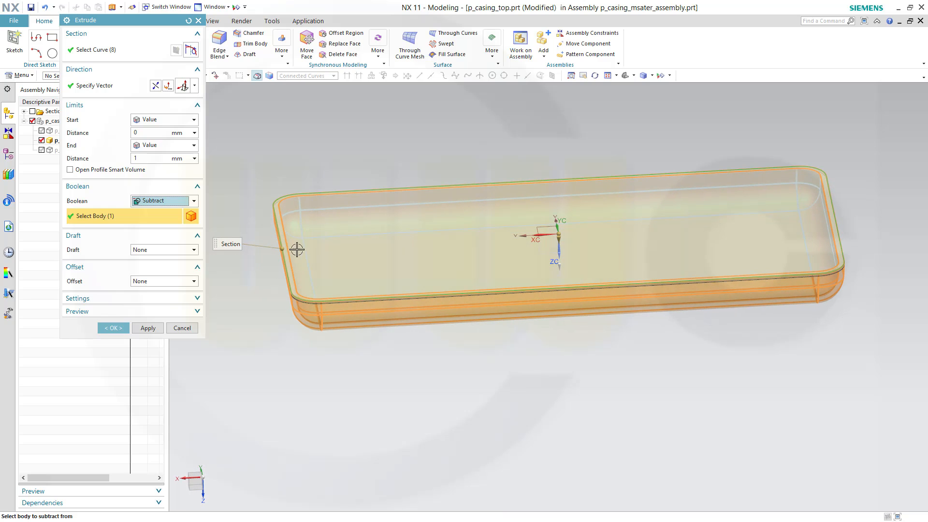
pyautogui.click(194, 282)
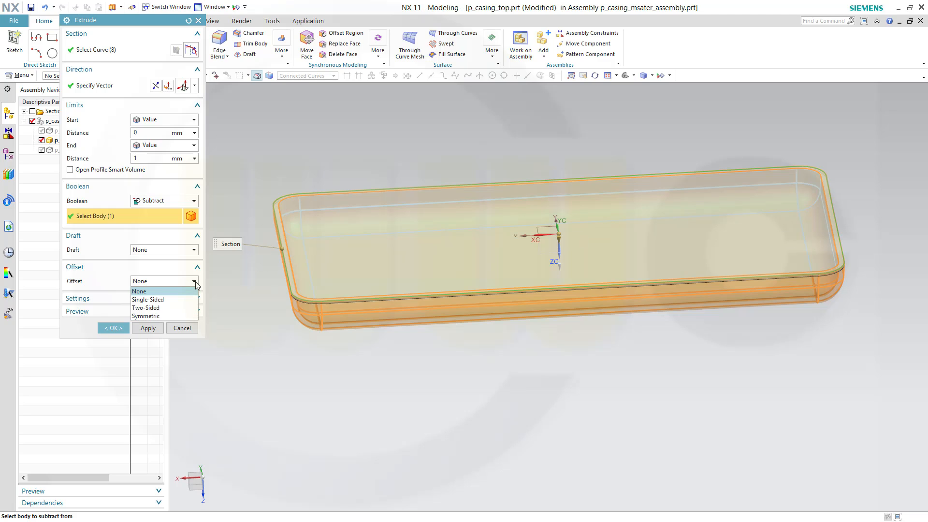
pyautogui.click(154, 308)
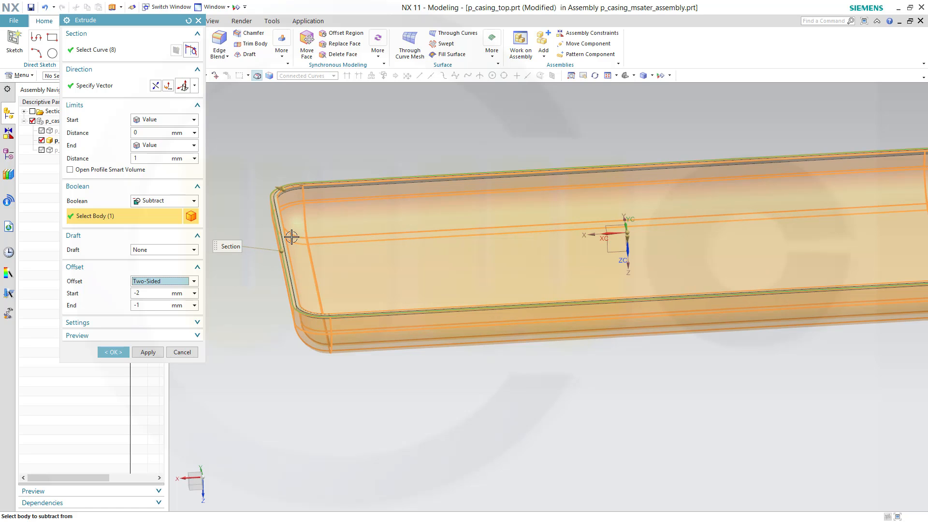
pyautogui.scroll(-4, 290, 234)
pyautogui.moveTo(380, 256); pyautogui.dragTo(369, 238, button='middle')
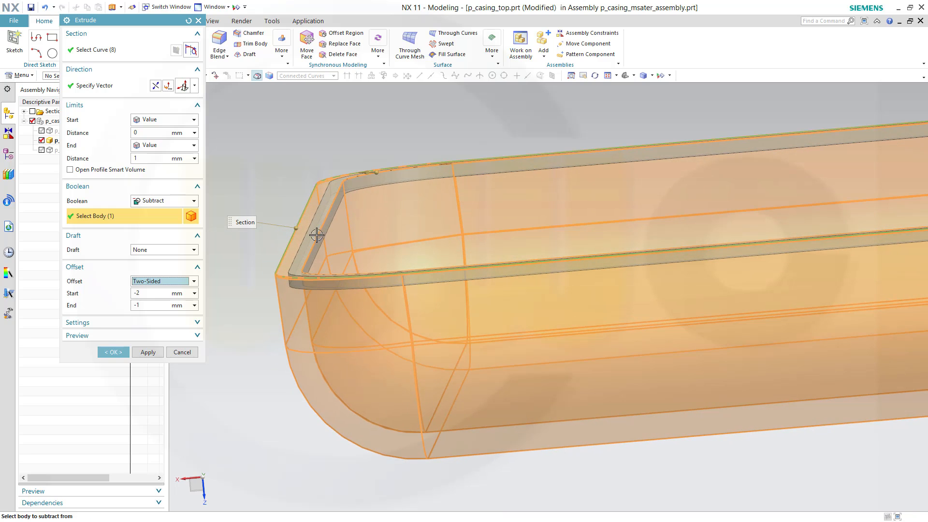
pyautogui.click(113, 352)
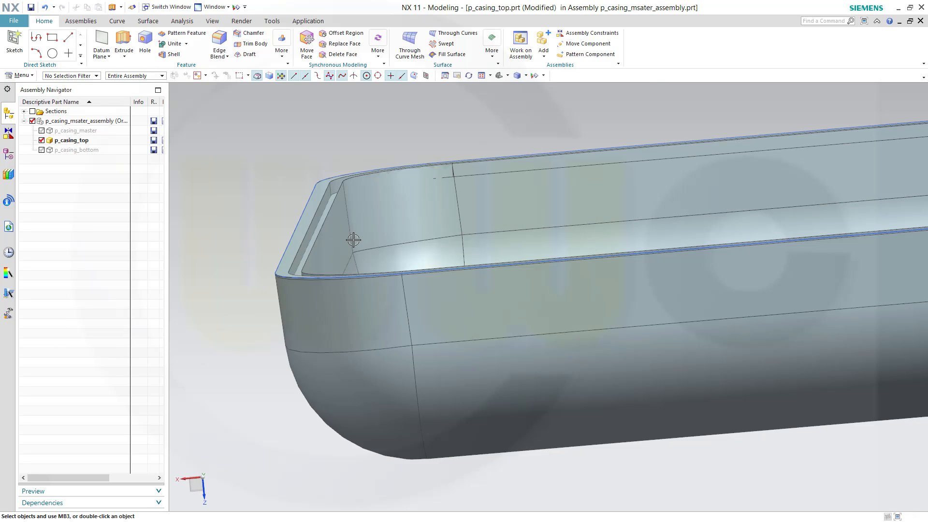
pyautogui.moveTo(353, 240); pyautogui.dragTo(370, 247, button='middle')
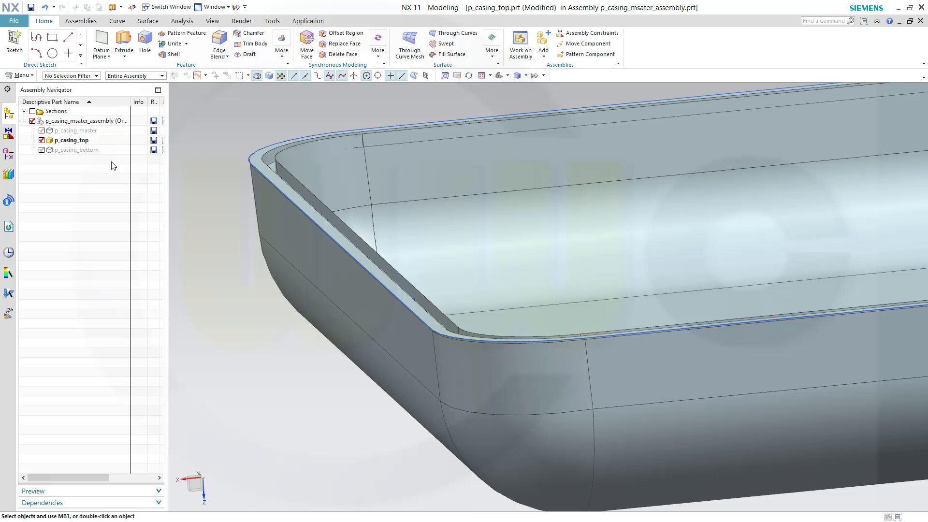
# Edit the rim-cut Extrude in p_casing_top's model history, setting its offset start to -3 mm.
pyautogui.click(8, 156)
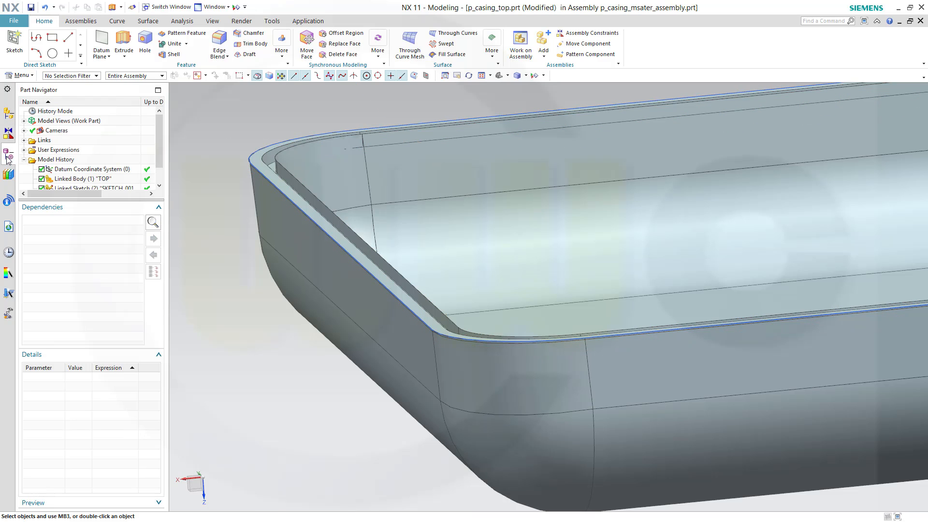
pyautogui.moveTo(157, 175); pyautogui.dragTo(158, 188)
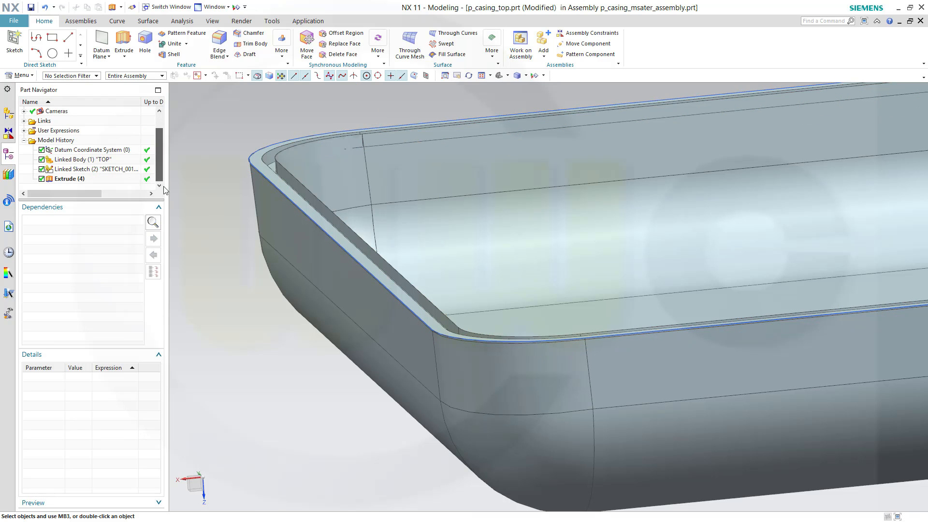
pyautogui.click(70, 180)
pyautogui.doubleClick(70, 180)
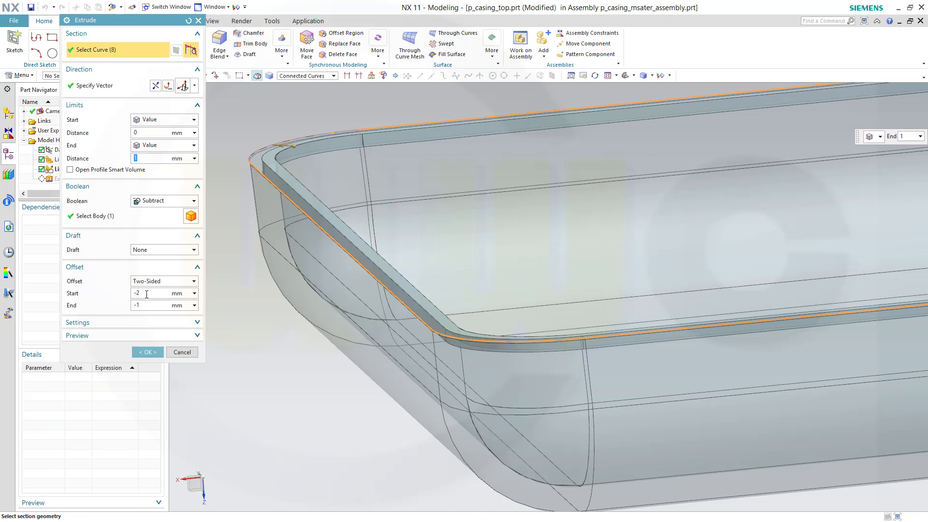
pyautogui.click(147, 293)
pyautogui.write('-')
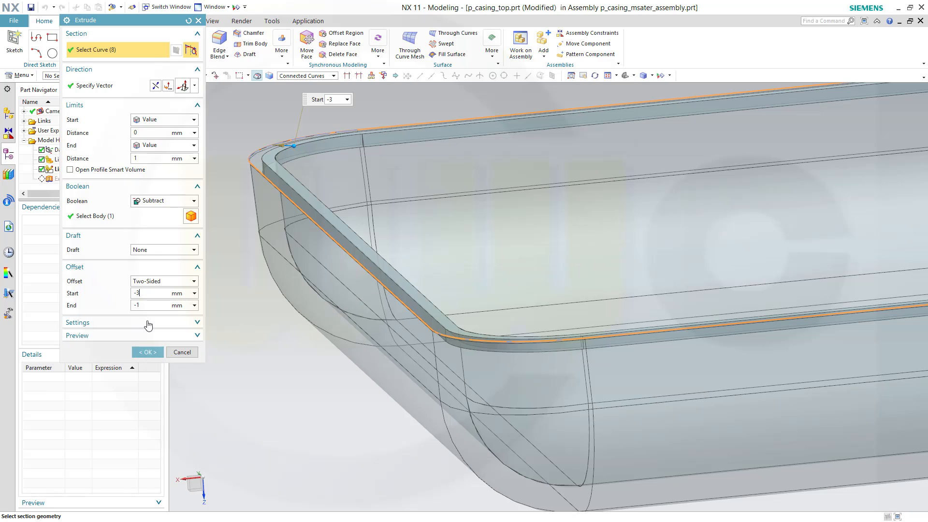
pyautogui.click(156, 355)
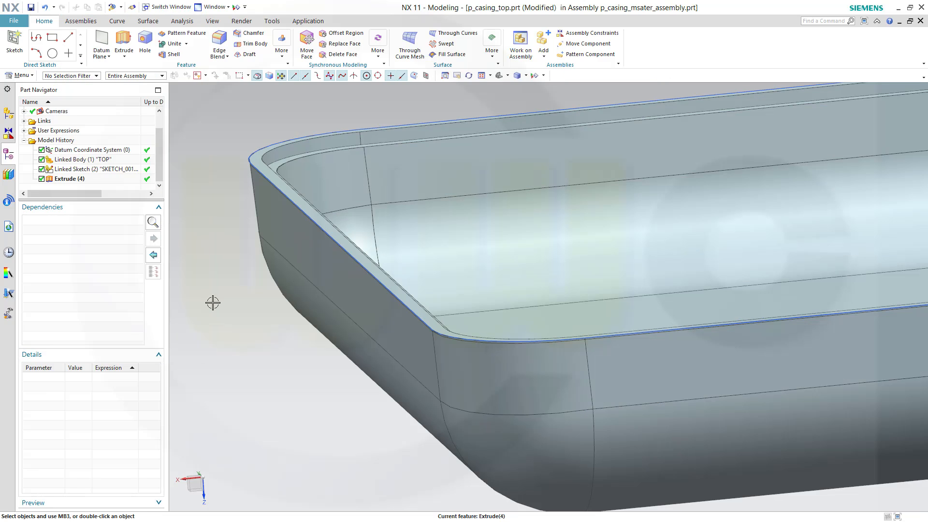
pyautogui.moveTo(219, 300); pyautogui.dragTo(215, 297, button='middle')
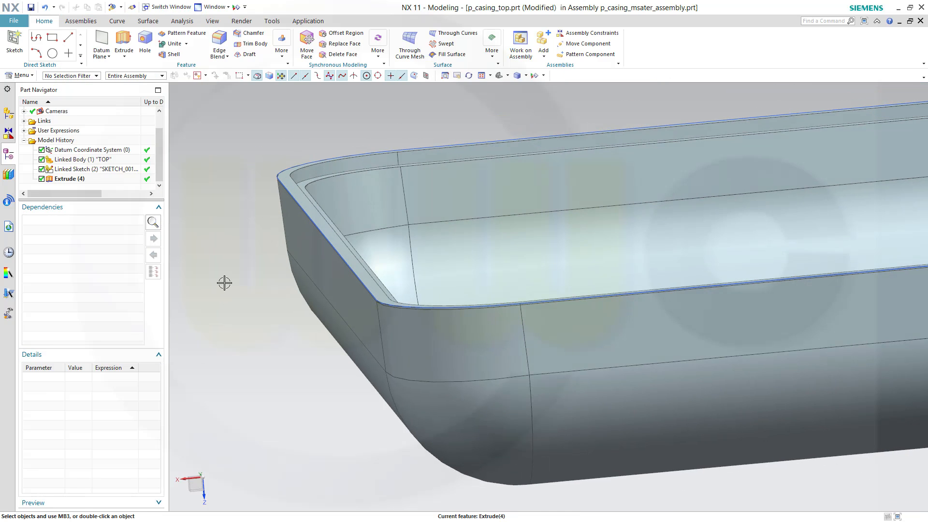
# Make p_casing_bottom the work part and hide p_casing_top.
pyautogui.click(8, 113)
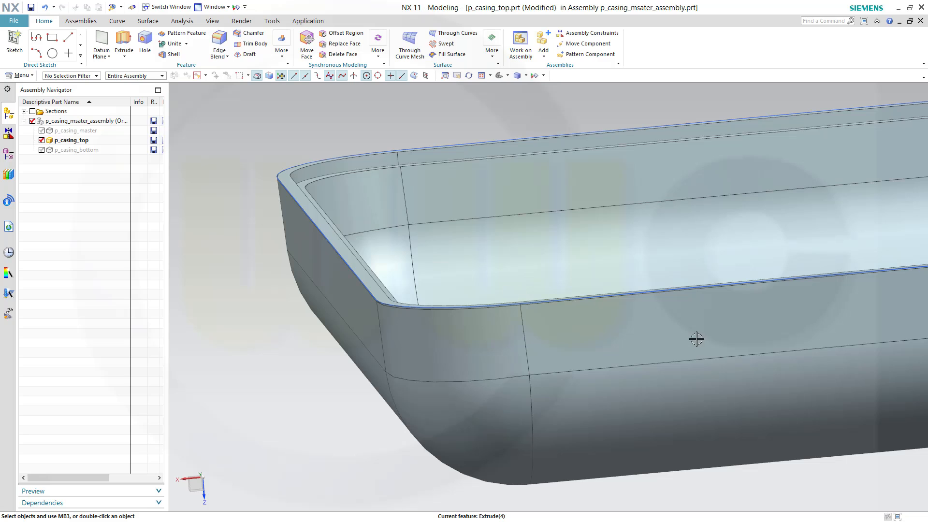
pyautogui.moveTo(697, 339); pyautogui.dragTo(700, 180, button='middle')
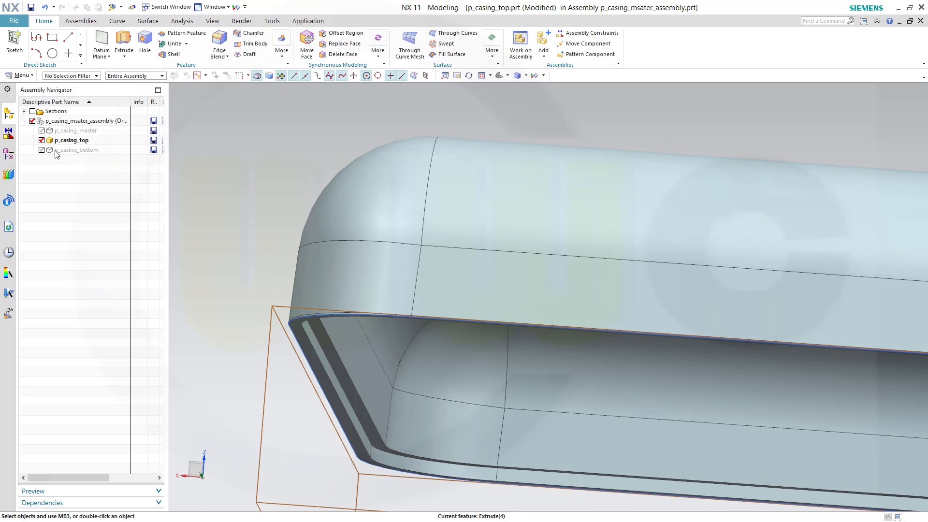
pyautogui.doubleClick(65, 151)
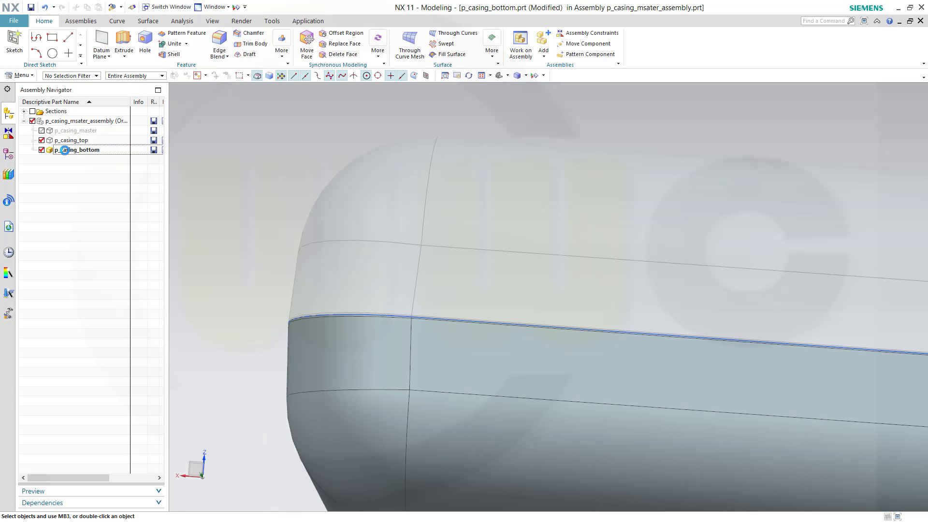
pyautogui.click(42, 140)
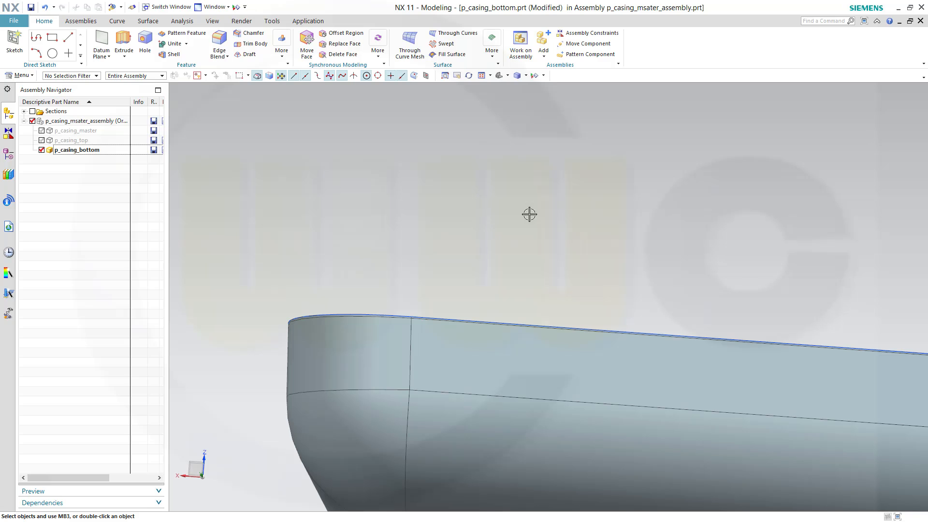
# Extrude the linked contour around p_casing_bottom's rim from 0 to 1 mm as a Unite, with a two-sided offset of -2 to -1 mm.
pyautogui.moveTo(517, 223); pyautogui.dragTo(535, 237, button='middle')
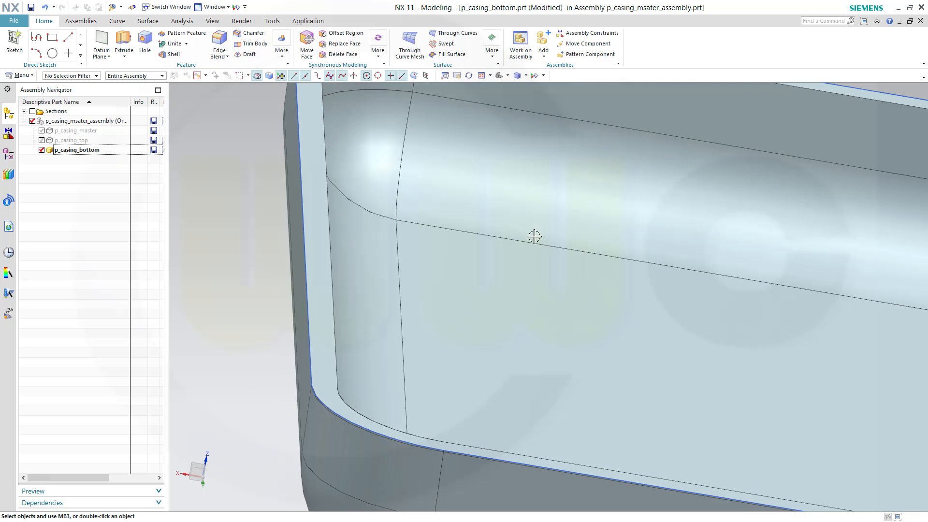
pyautogui.scroll(2, 597, 229)
pyautogui.scroll(-4, 599, 228)
pyautogui.scroll(-1, 606, 249)
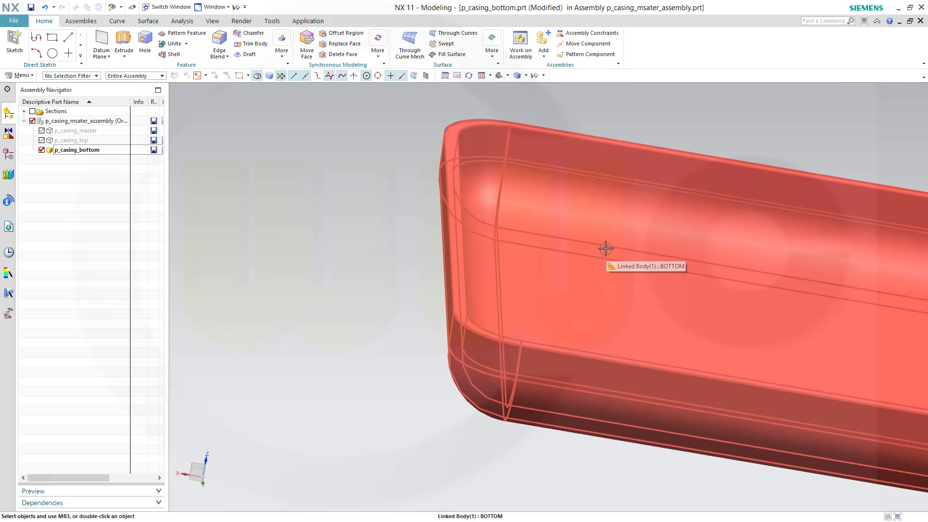
pyautogui.click(124, 48)
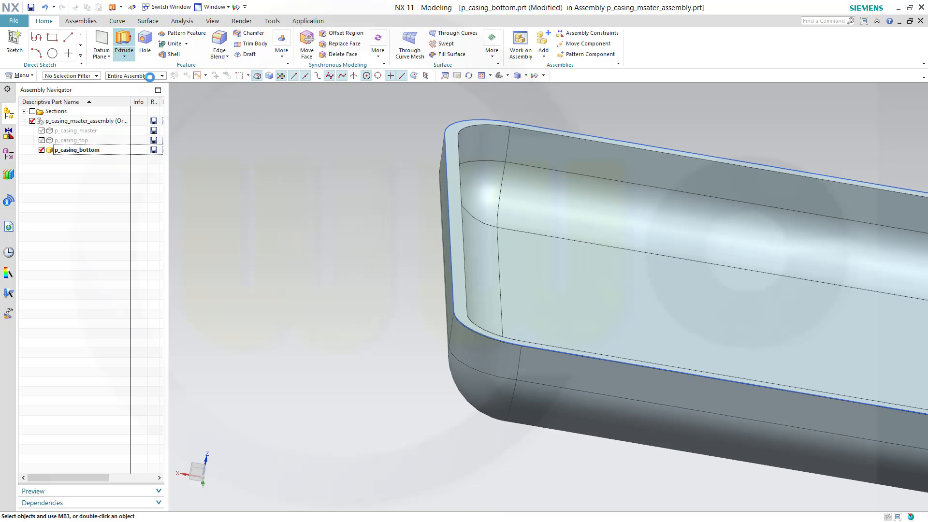
pyautogui.click(447, 219)
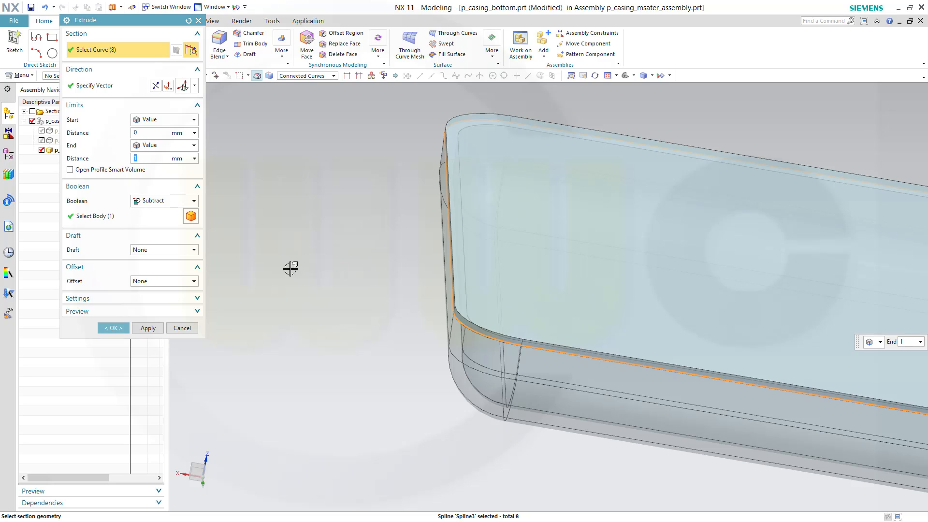
pyautogui.click(194, 202)
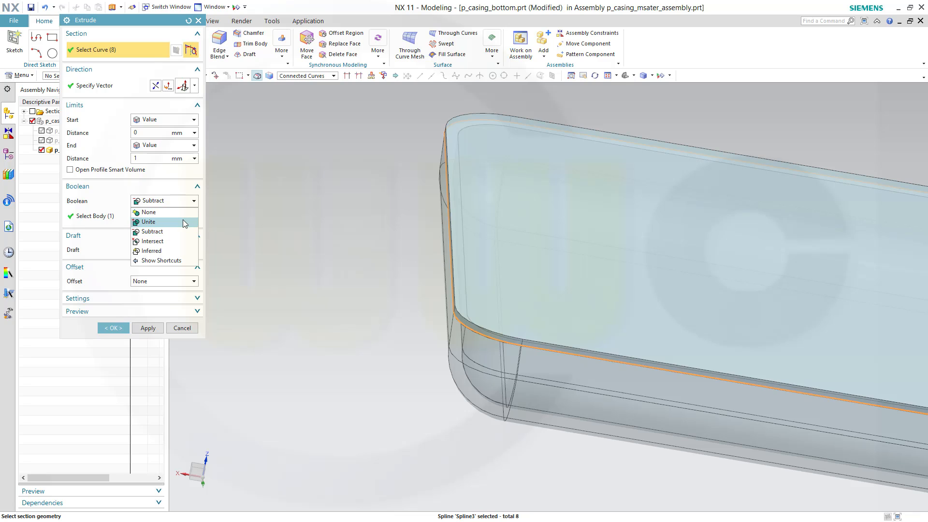
pyautogui.click(182, 222)
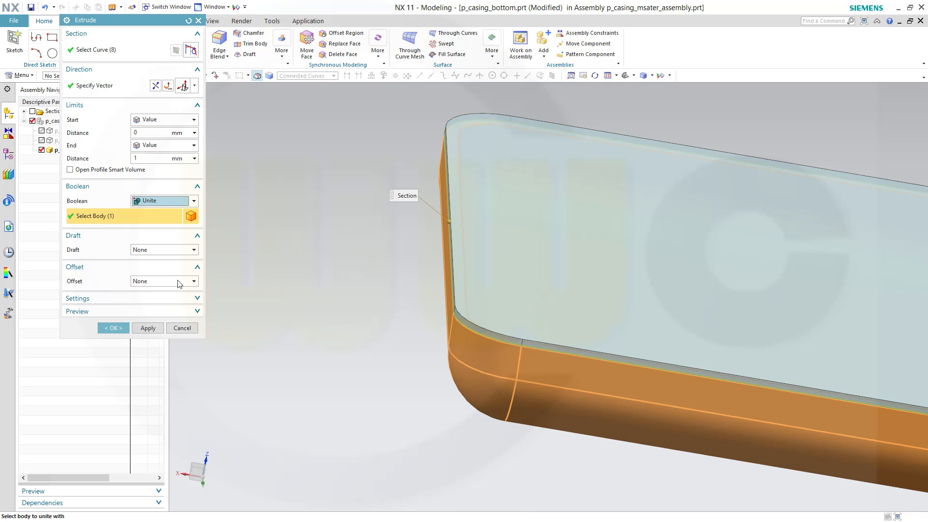
pyautogui.click(195, 282)
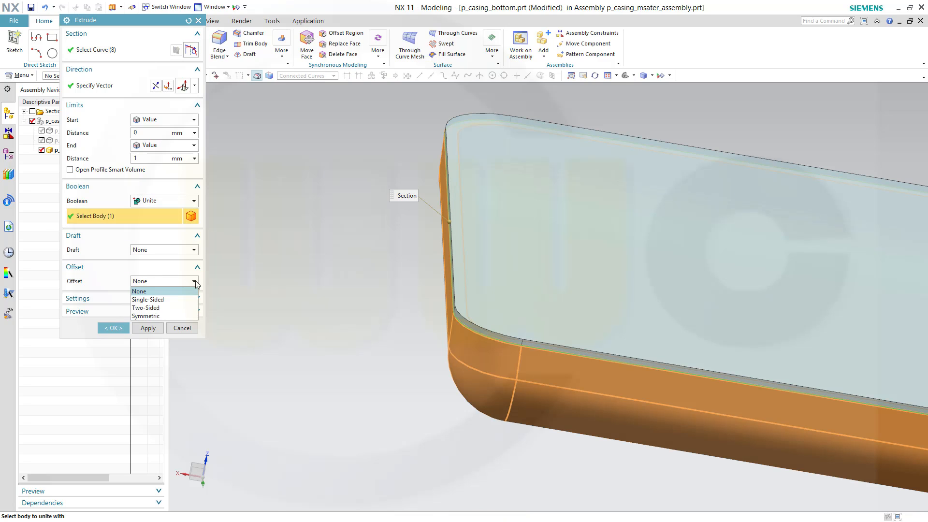
pyautogui.click(147, 308)
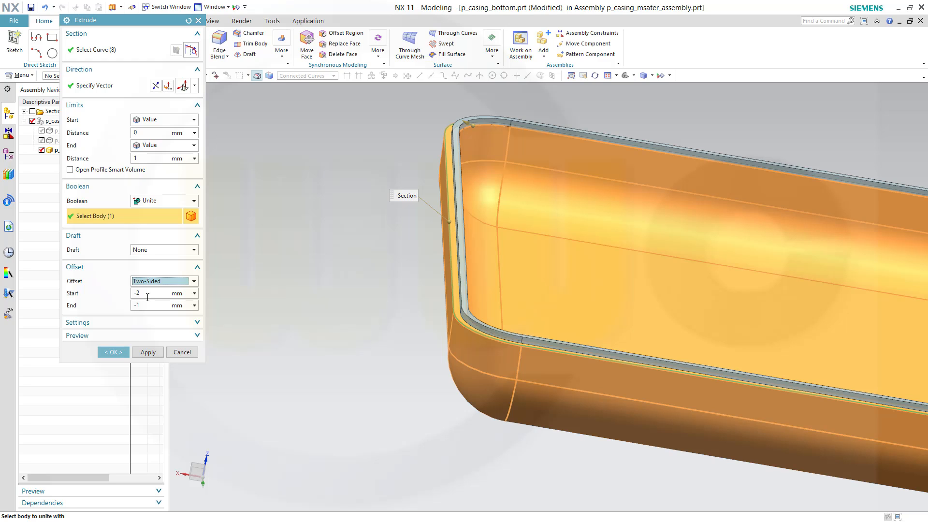
pyautogui.click(112, 353)
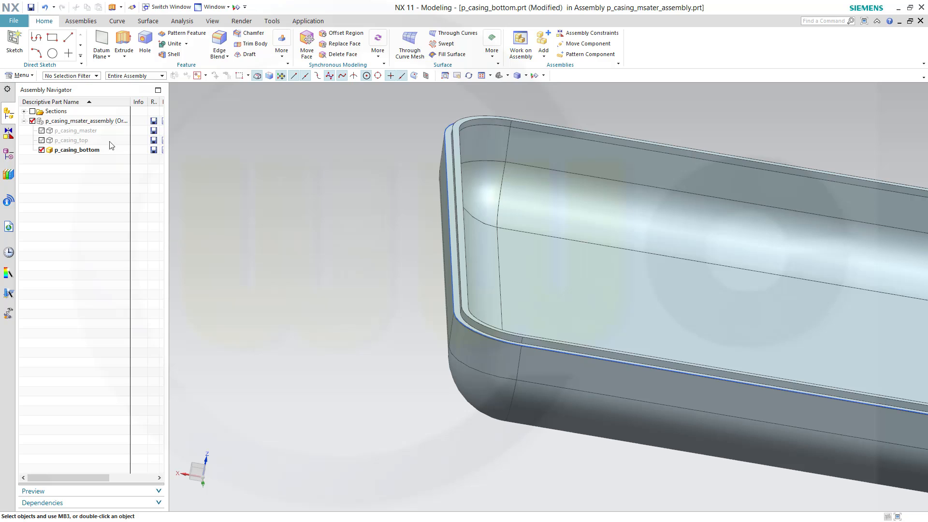
# Make p_casing_msater_assembly the work part, show the p_casing_top component and save the assembly.
pyautogui.doubleClick(85, 121)
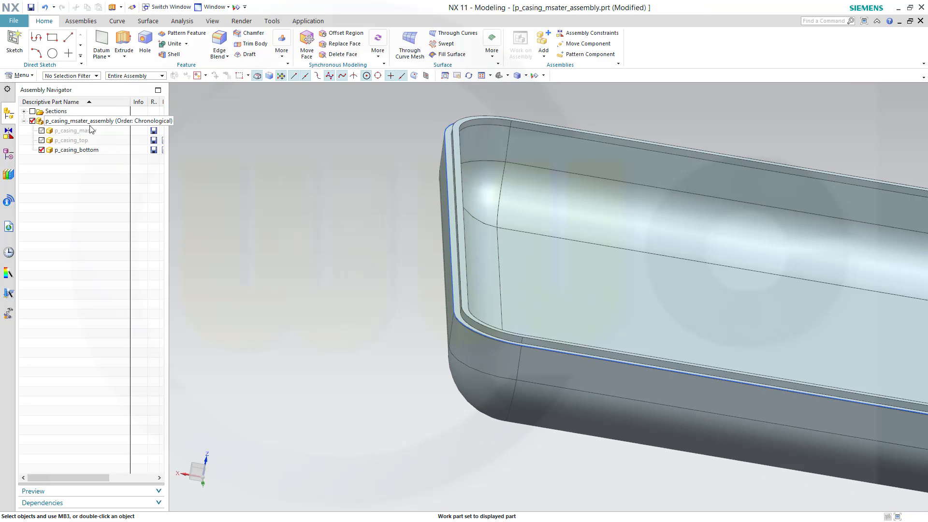
pyautogui.click(46, 140)
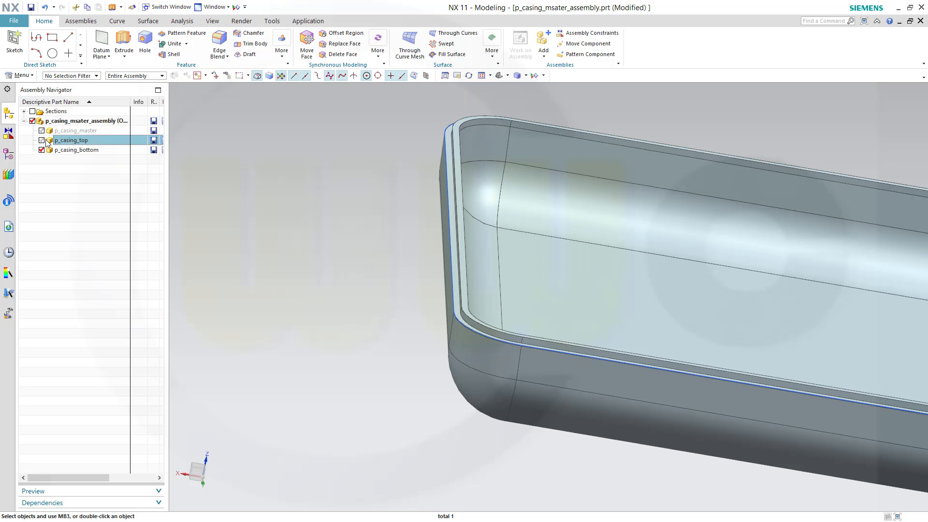
pyautogui.click(41, 141)
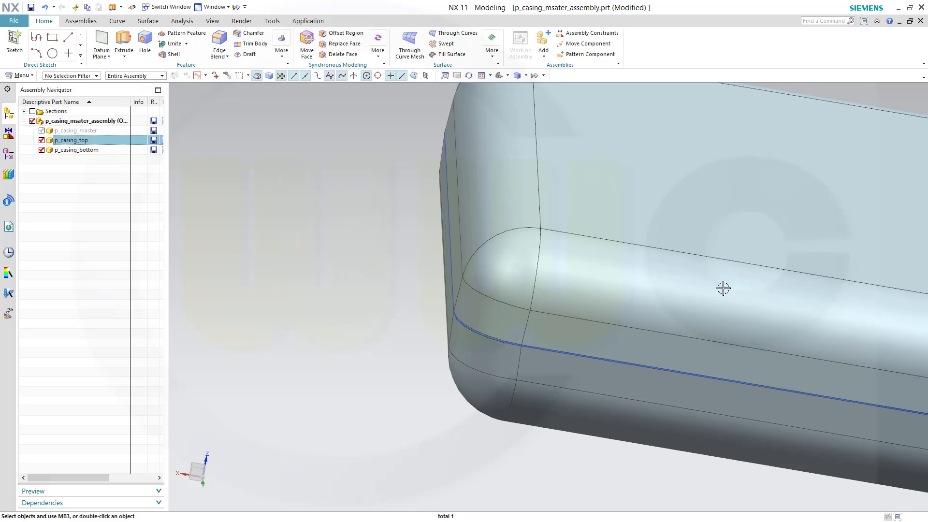
pyautogui.keyDown('shift'); pyautogui.moveTo(630, 303); pyautogui.dragTo(490, 300, button='middle'); pyautogui.keyUp('shift')
pyautogui.scroll(-3, 561, 286)
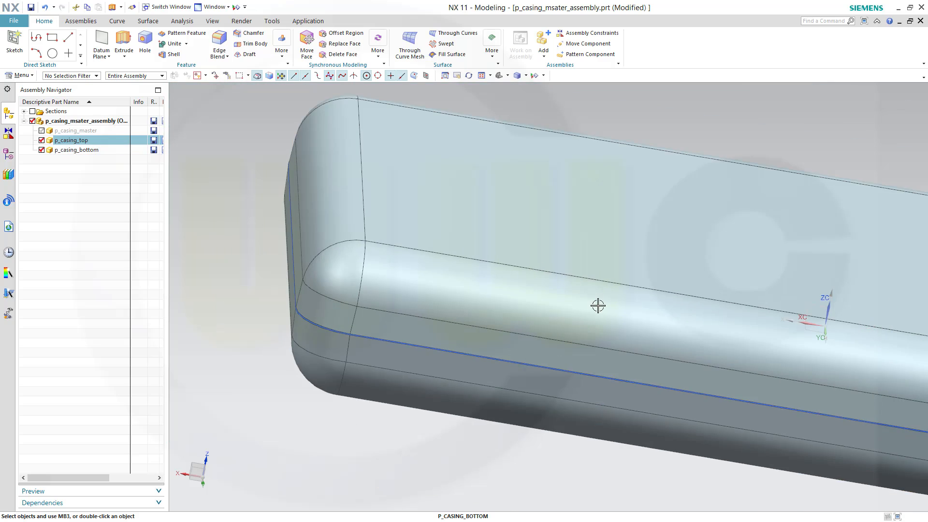
pyautogui.click(32, 8)
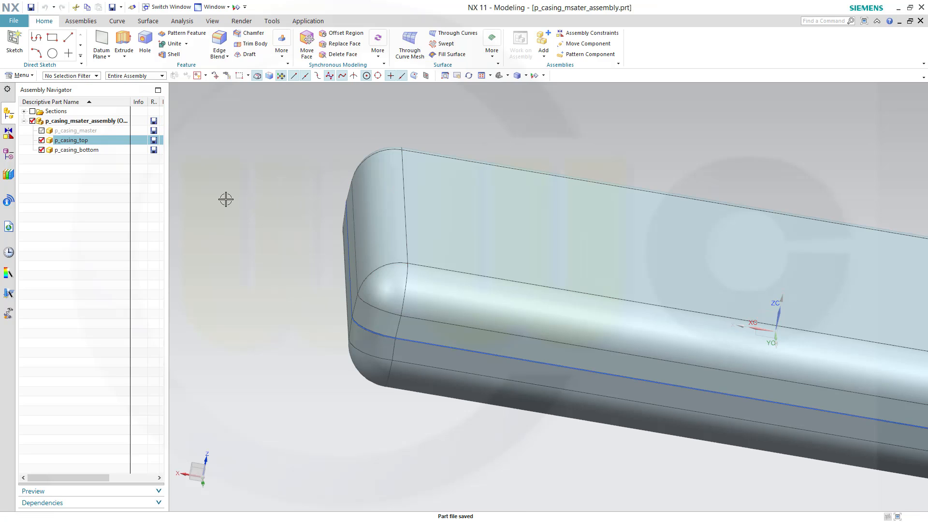
# Make p_casing_master the work part and open its contour sketch, SKETCH_001, for editing.
pyautogui.doubleClick(71, 131)
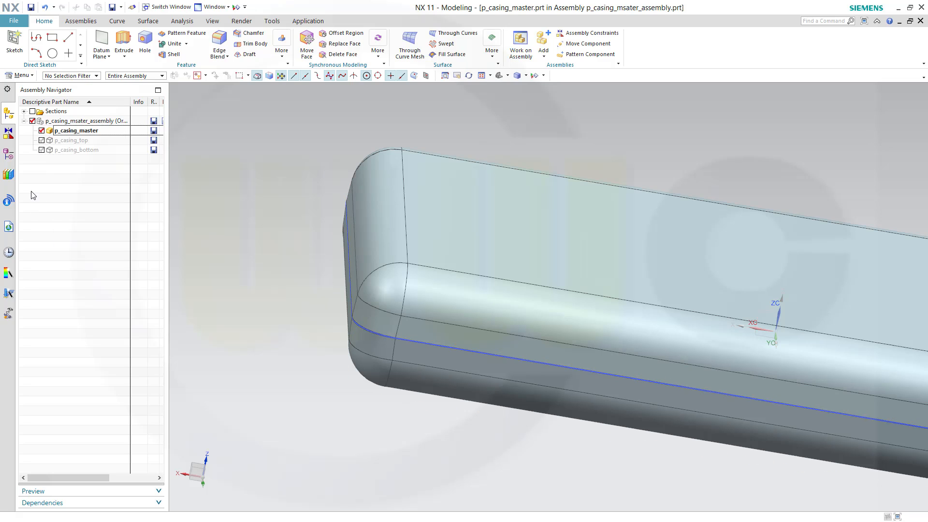
pyautogui.click(9, 154)
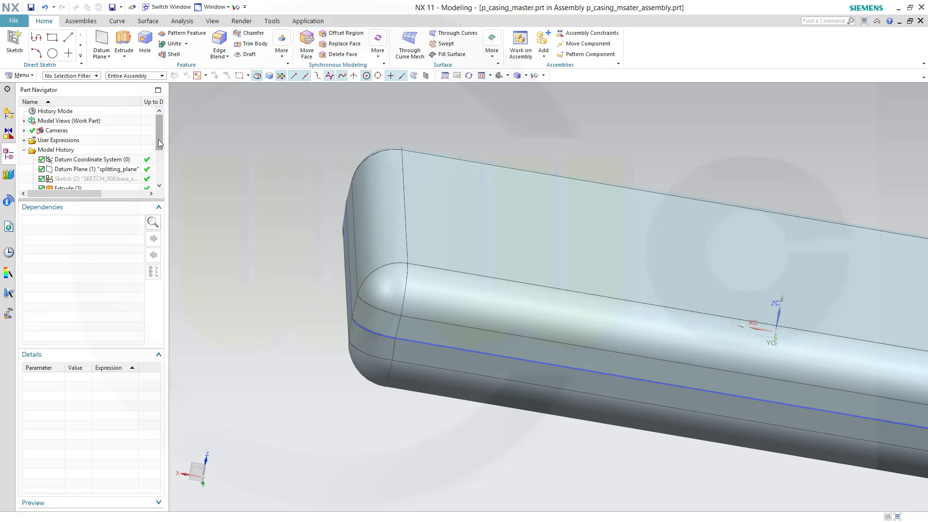
pyautogui.moveTo(159, 140); pyautogui.dragTo(160, 173)
pyautogui.doubleClick(108, 160)
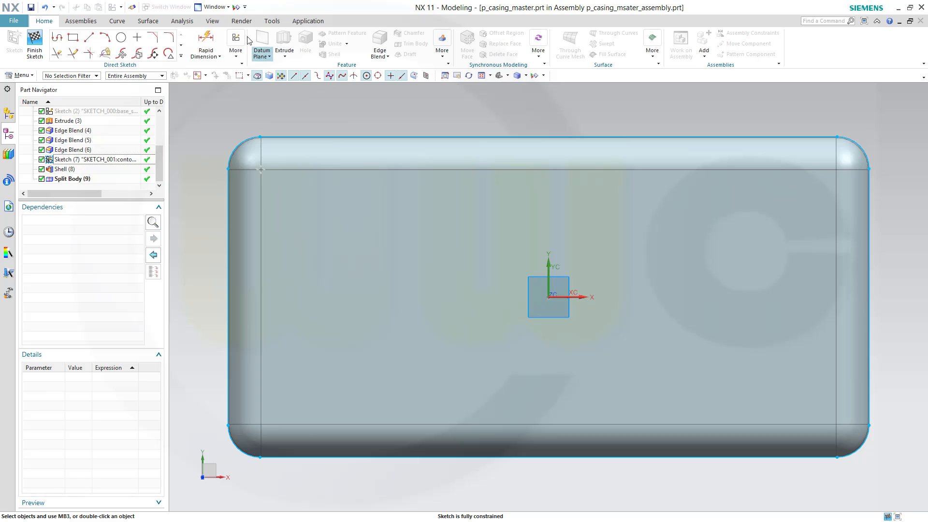
# Clip the view with a one-plane section normal to the absolute Z axis at zero offset.
pyautogui.click(213, 20)
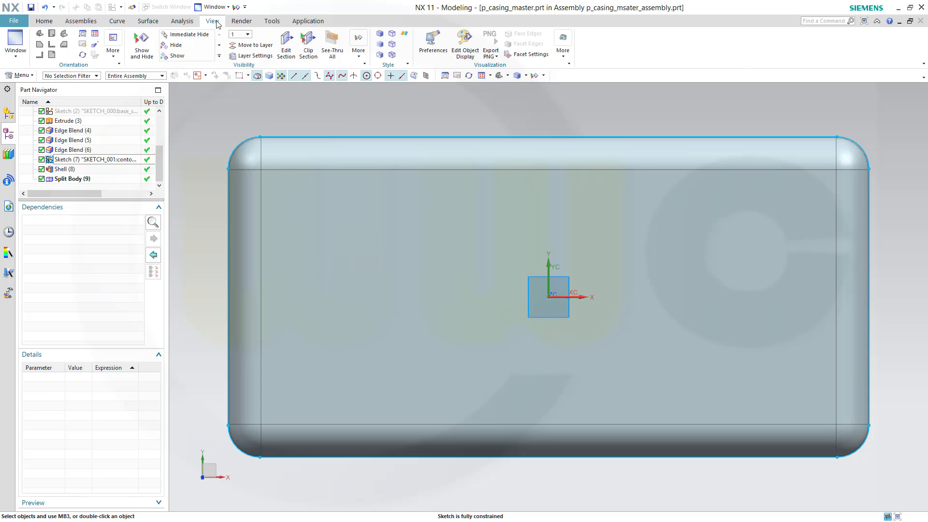
pyautogui.click(308, 46)
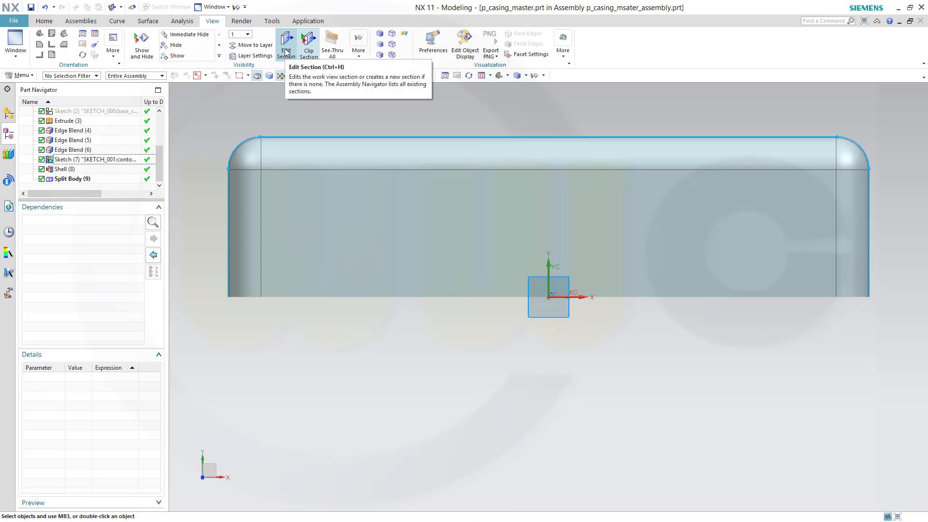
pyautogui.click(286, 52)
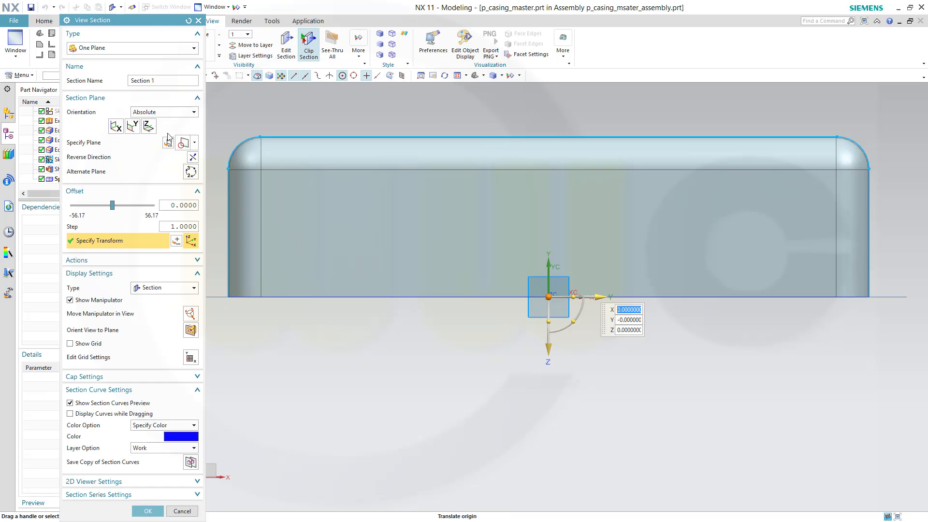
pyautogui.click(136, 127)
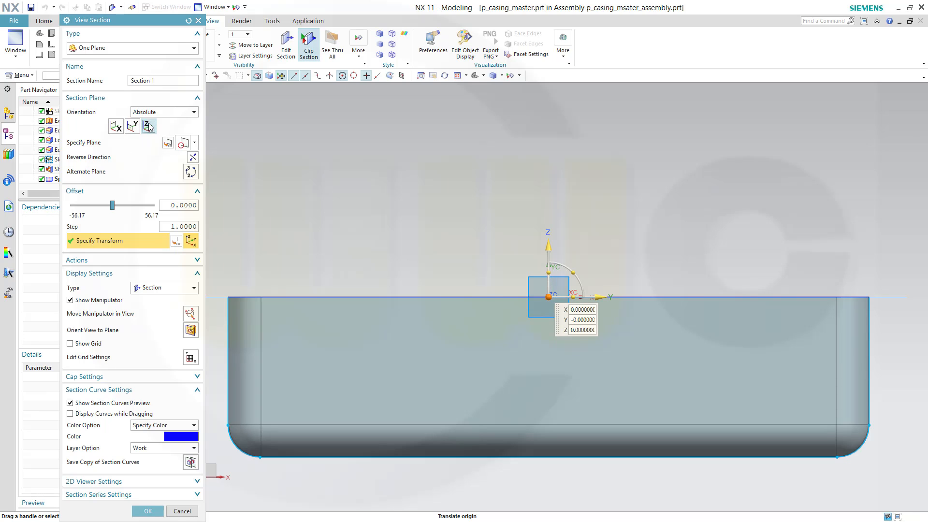
pyautogui.click(148, 126)
pyautogui.middleClick(221, 142)
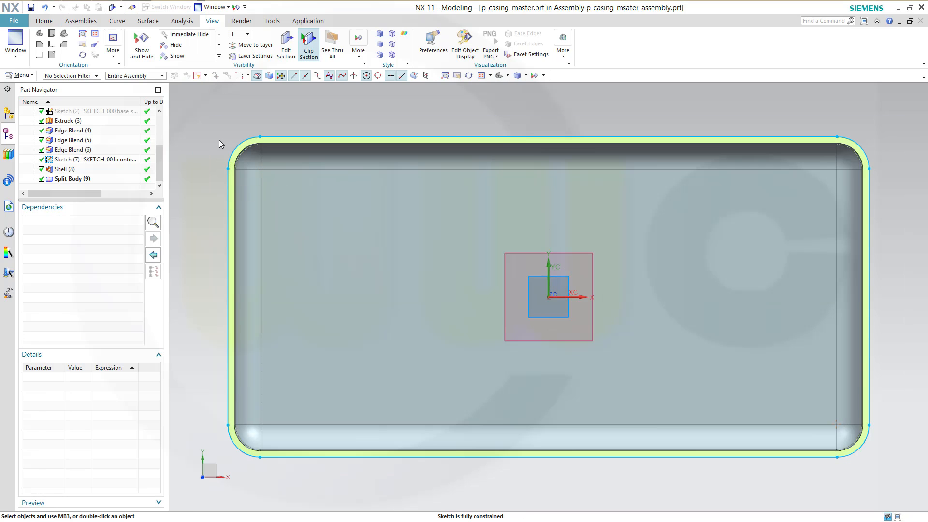
# Sketch two vertical lines about 16 mm long at matching heights, one on each side of the vertical axis.
pyautogui.click(44, 21)
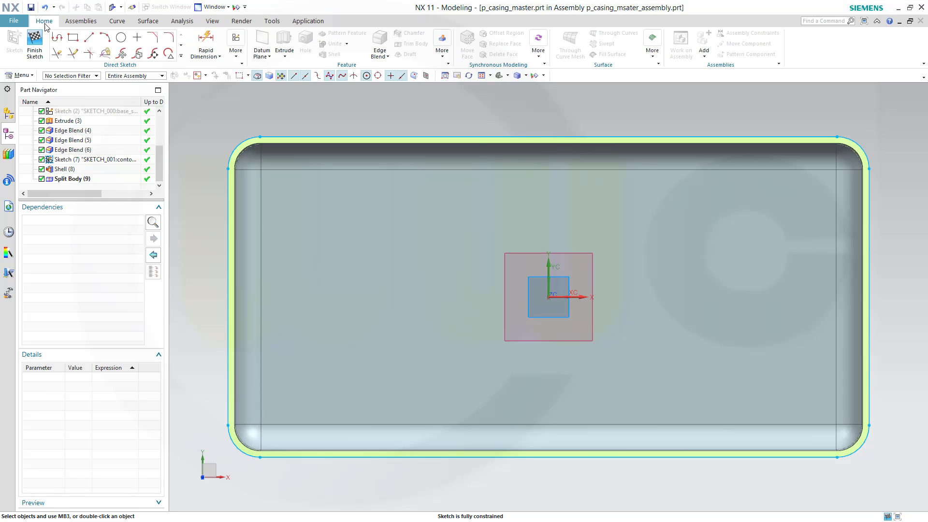
pyautogui.click(88, 38)
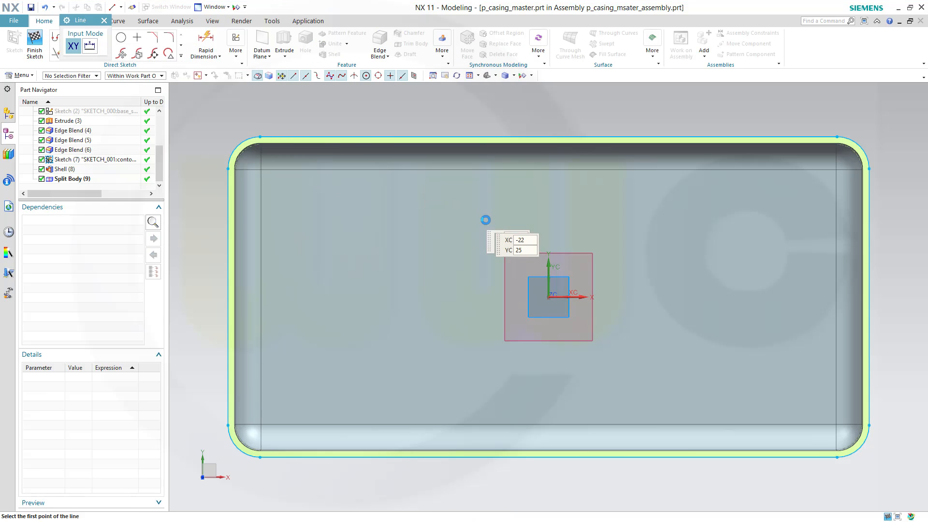
pyautogui.click(475, 265)
pyautogui.click(474, 316)
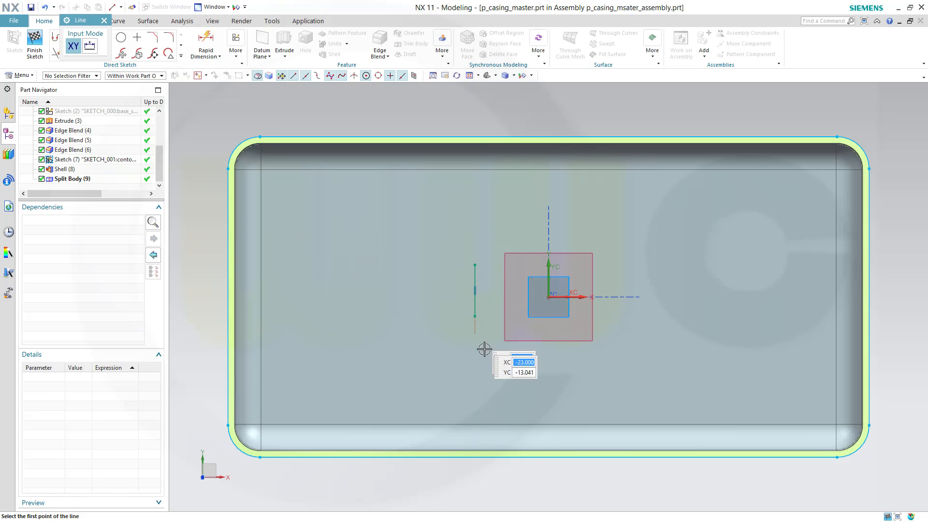
pyautogui.click(625, 265)
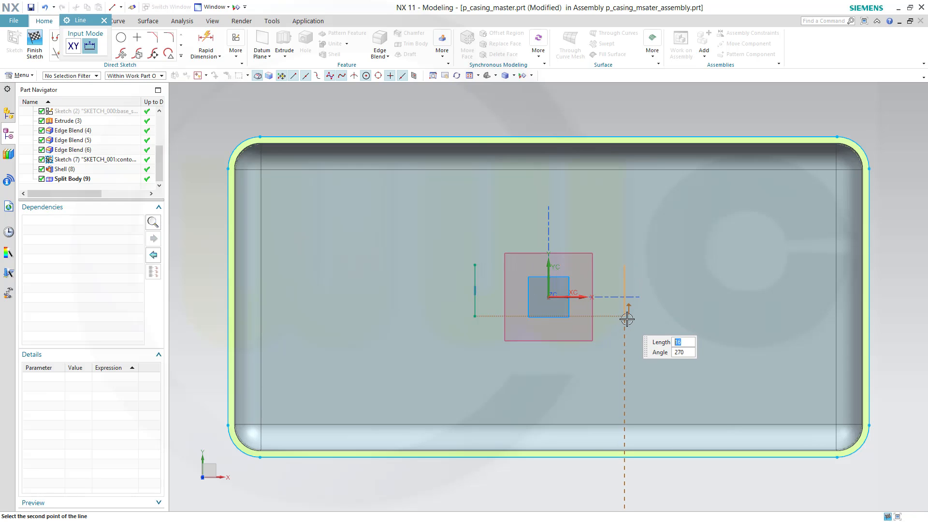
pyautogui.click(625, 316)
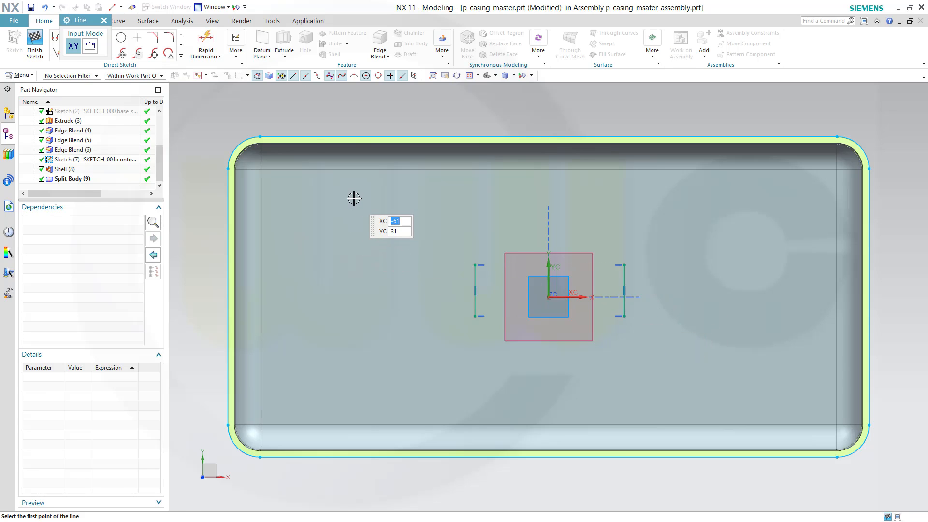
# Dimension the horizontal distance between the two short vertical lines as 50 mm.
pyautogui.click(209, 46)
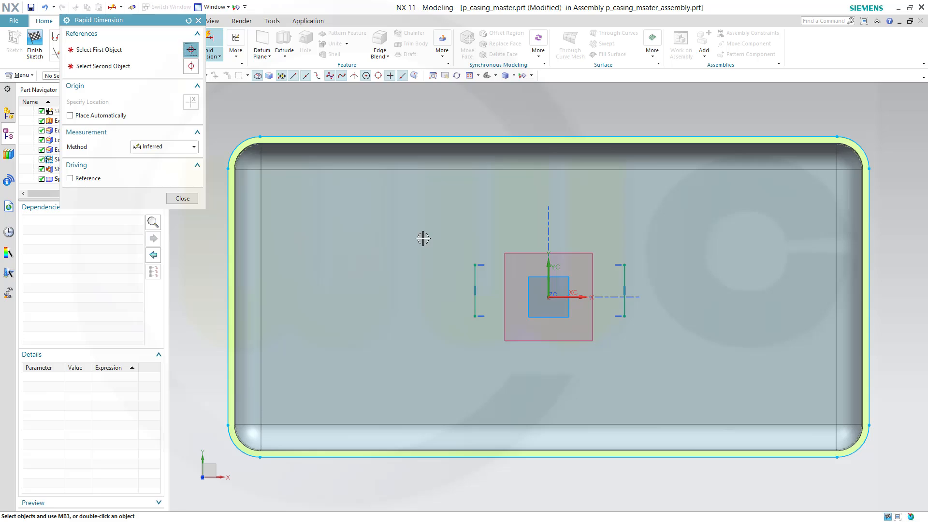
pyautogui.click(474, 276)
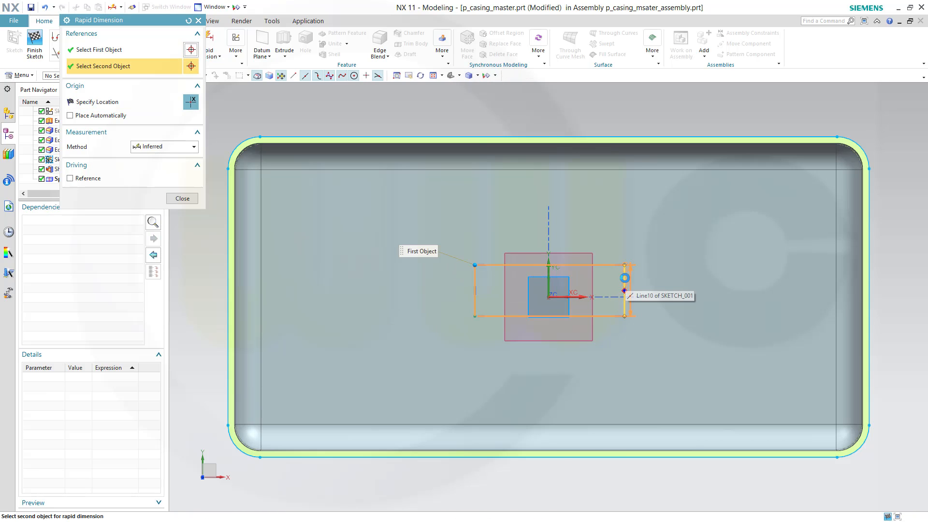
pyautogui.click(571, 209)
pyautogui.click(571, 209)
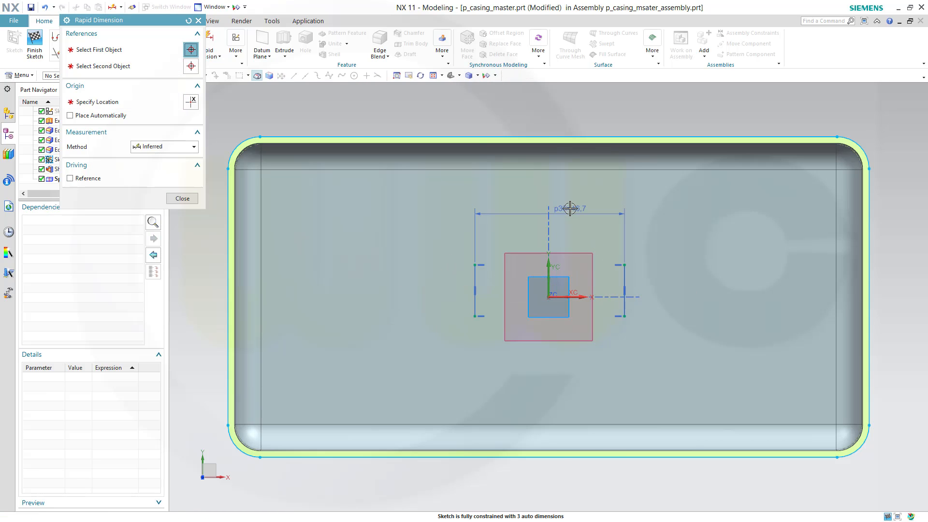
pyautogui.write('50')
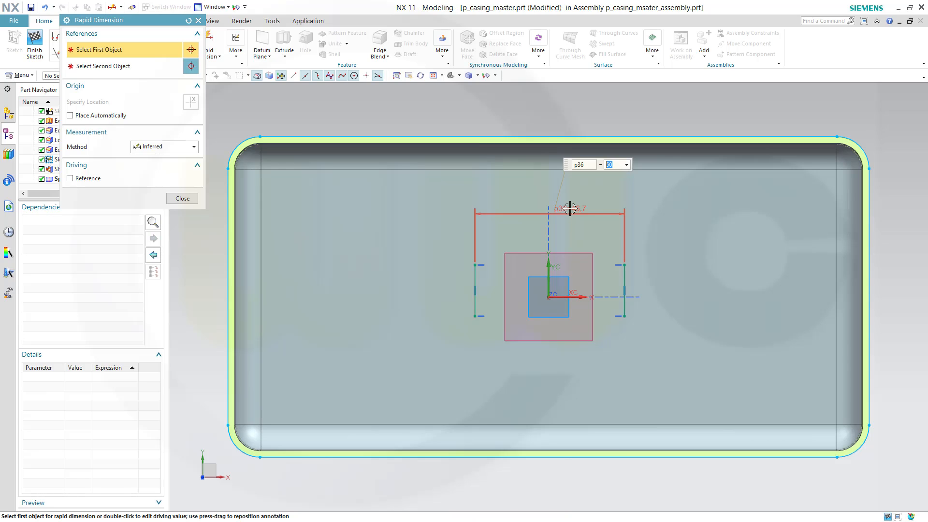
pyautogui.press('Return')
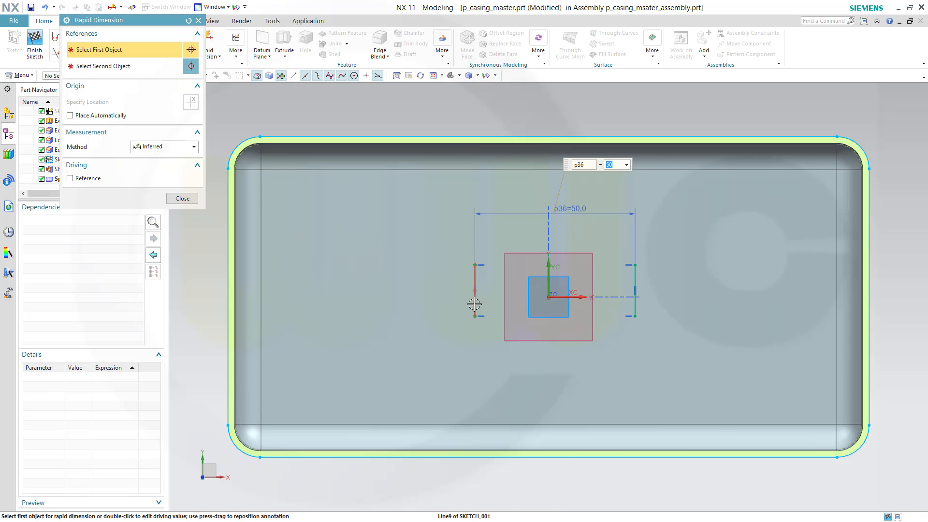
# Dimension the left short line's distance from the vertical axis with the expression p36/2.
pyautogui.click(475, 305)
pyautogui.click(548, 281)
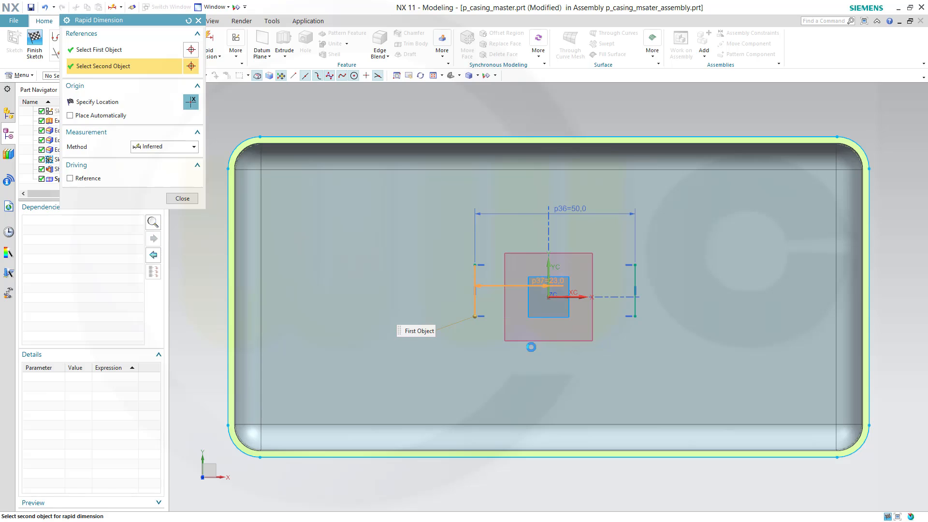
pyautogui.click(520, 363)
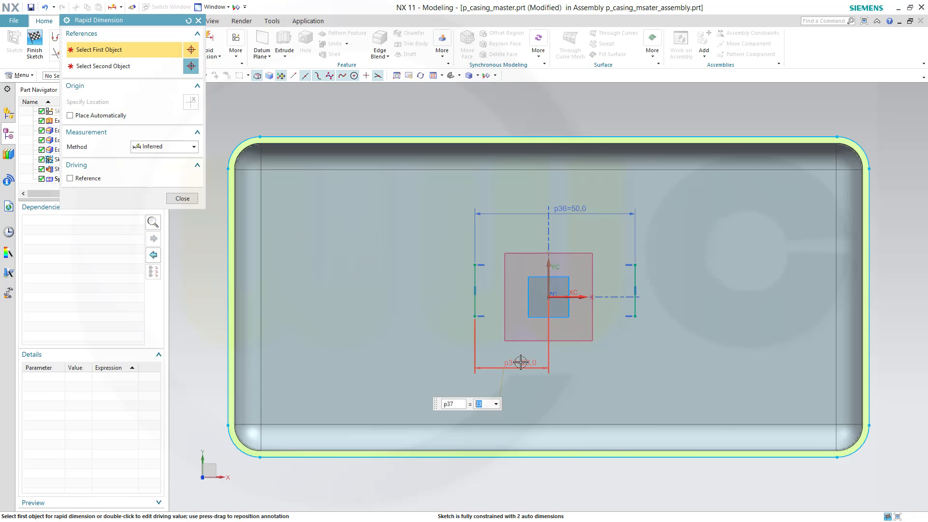
pyautogui.write('p36/')
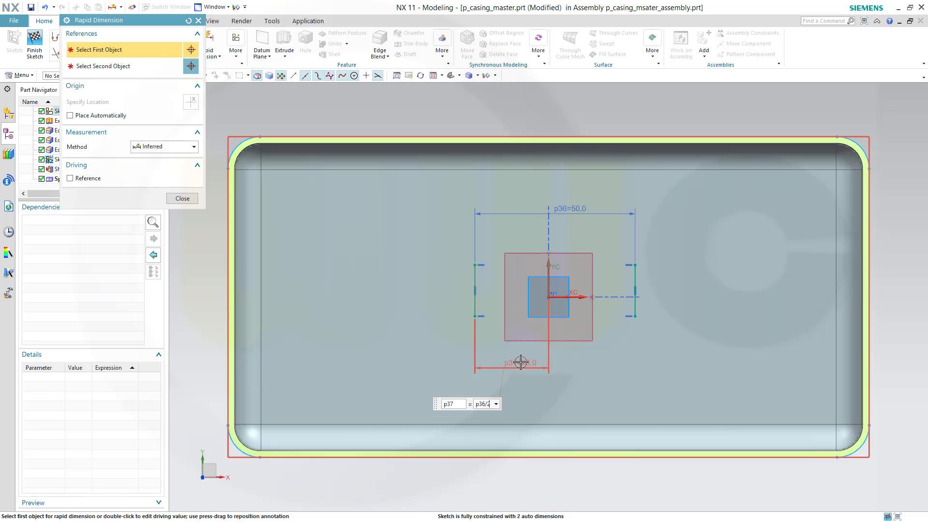
pyautogui.press('Return')
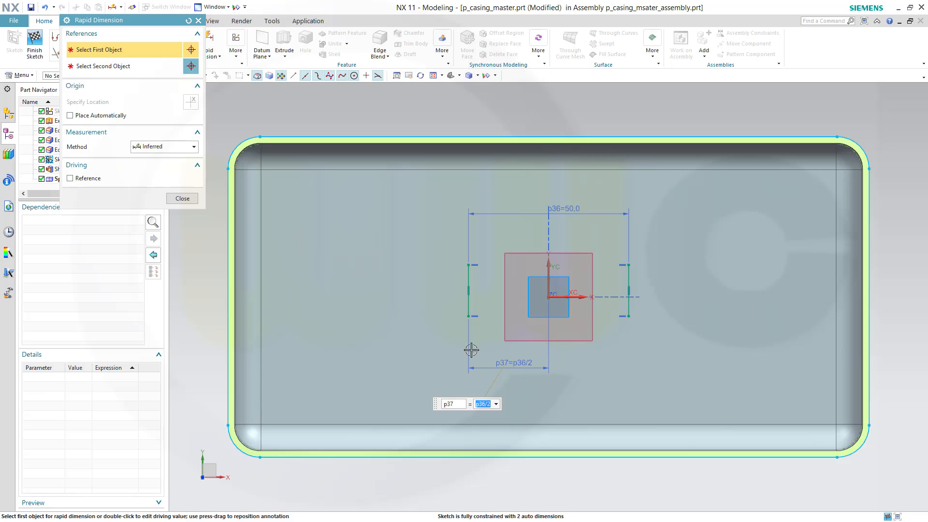
pyautogui.click(189, 199)
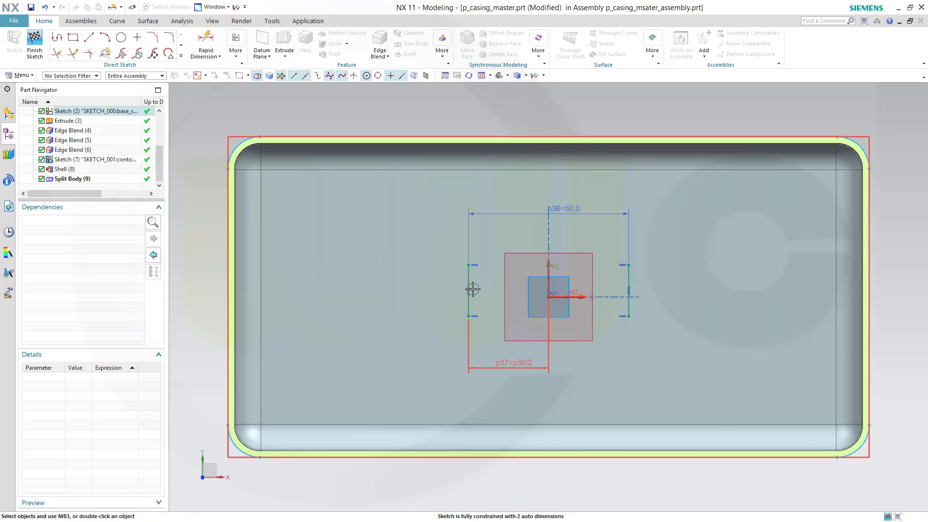
# Align the left short line's midpoint horizontally with the sketch origin and finish the sketch.
pyautogui.click(468, 289)
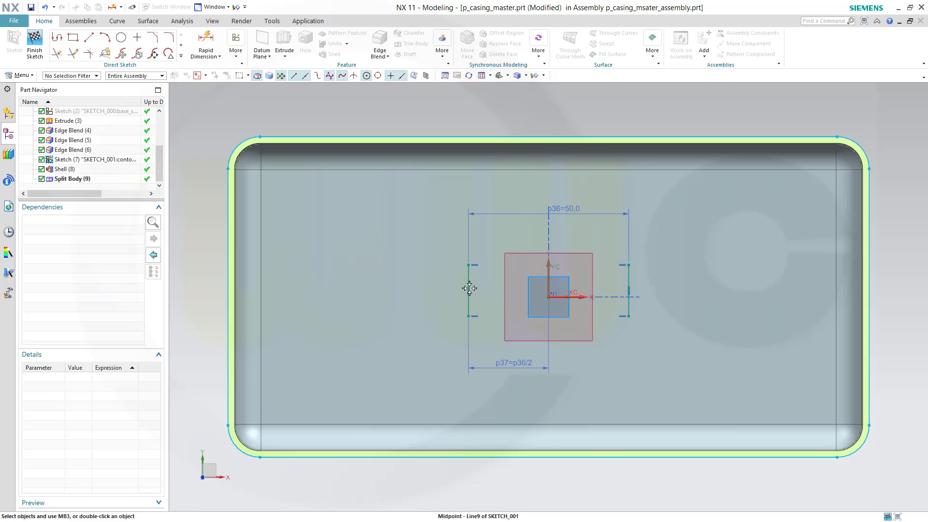
pyautogui.click(549, 296)
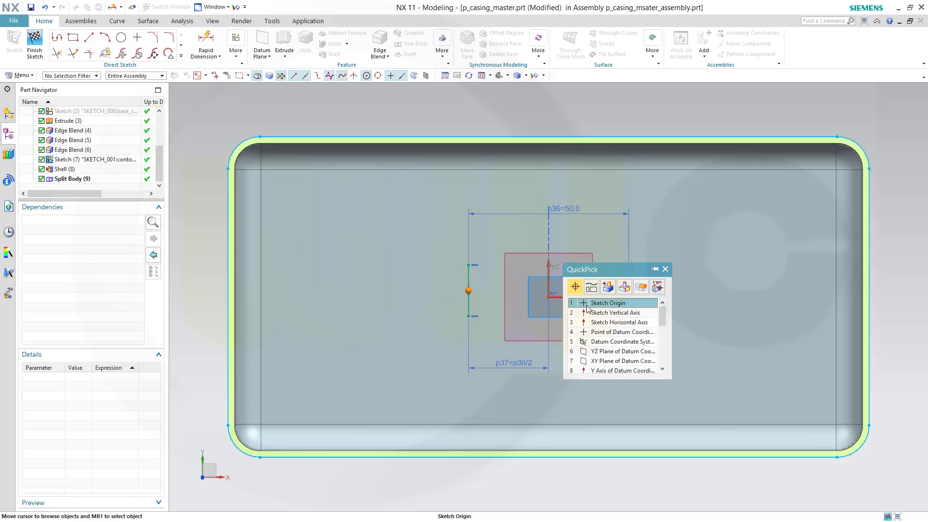
pyautogui.click(595, 303)
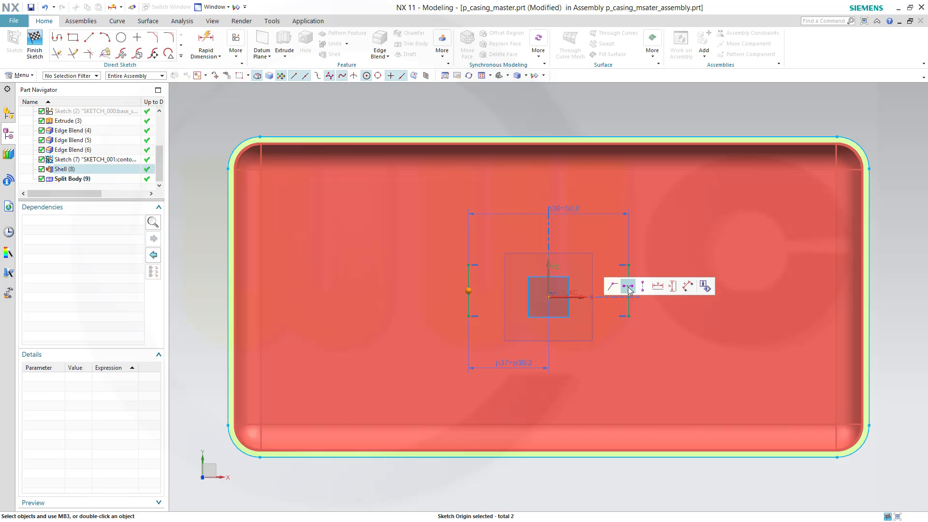
pyautogui.click(628, 287)
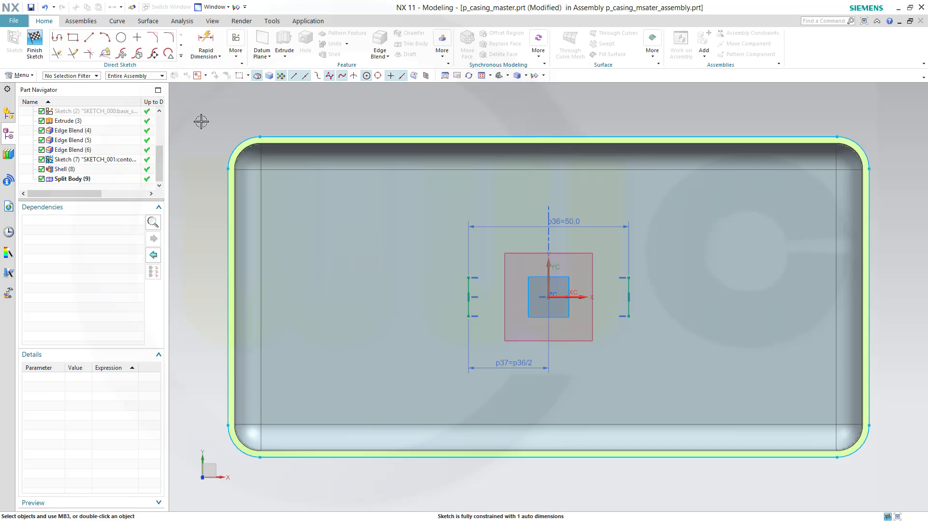
pyautogui.click(34, 44)
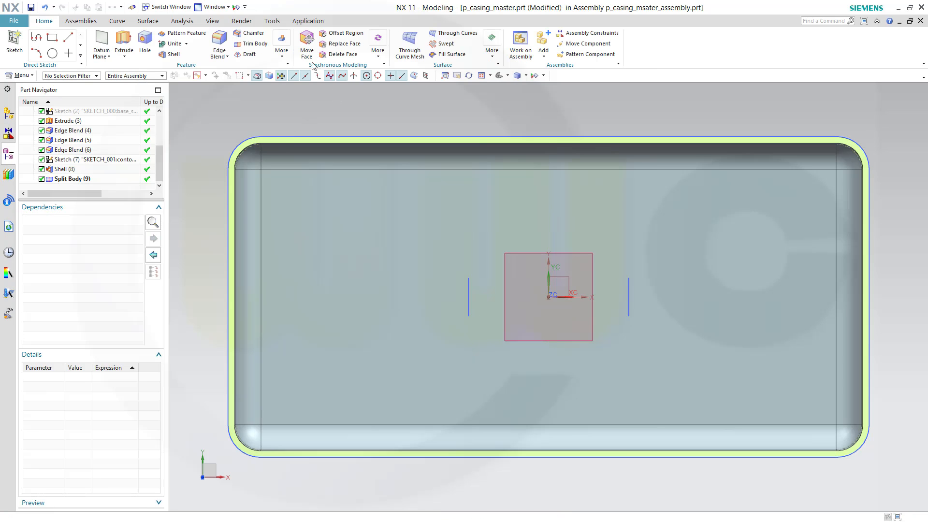
# Turn off the section clipping of the casing and bring up the assembly's component structure.
pyautogui.click(213, 21)
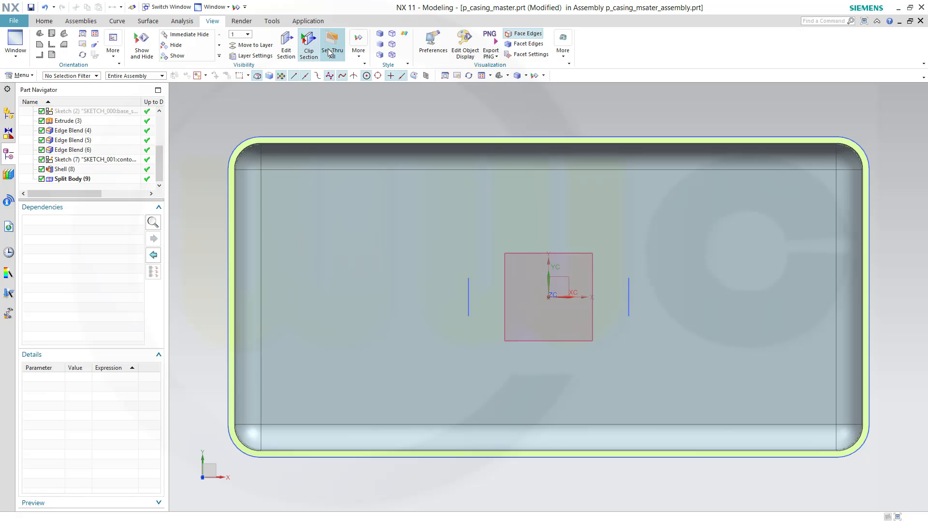
pyautogui.click(309, 46)
pyautogui.moveTo(580, 278); pyautogui.dragTo(565, 266, button='middle')
pyautogui.click(10, 113)
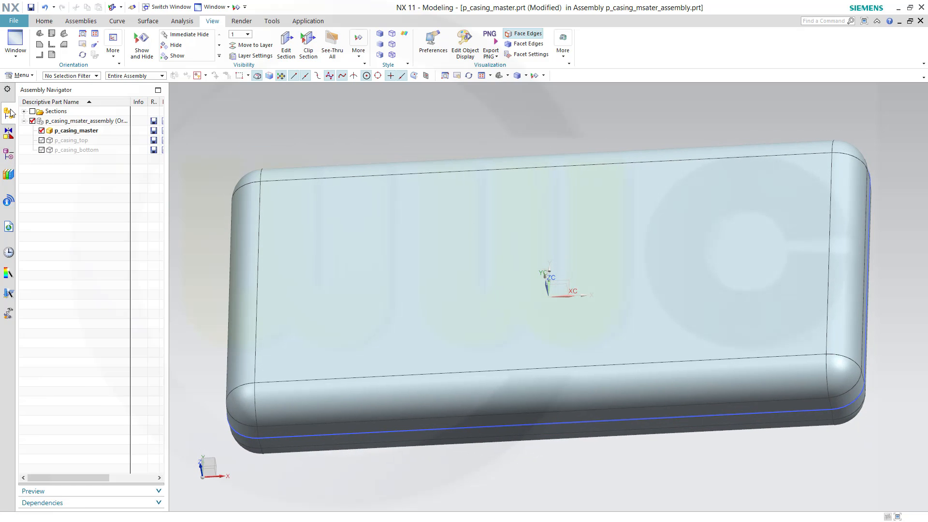
# Make p_casing_top the work part and hide p_casing_master while starting a Rib feature.
pyautogui.doubleClick(79, 140)
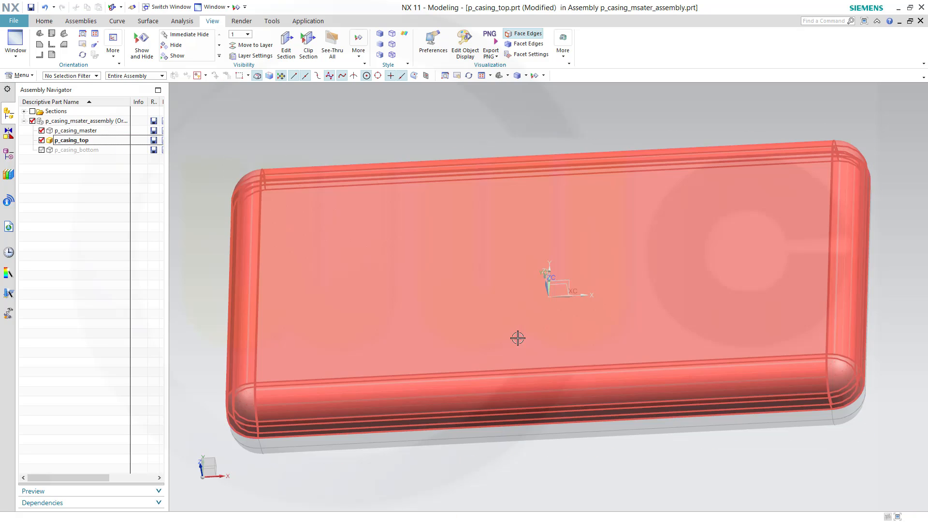
pyautogui.moveTo(516, 335)
pyautogui.mouseDown(button='middle')
pyautogui.moveTo(522, 248)
pyautogui.moveTo(514, 189)
pyautogui.moveTo(533, 168)
pyautogui.moveTo(532, 182)
pyautogui.moveTo(513, 184)
pyautogui.moveTo(491, 222)
pyautogui.mouseUp(button='middle')
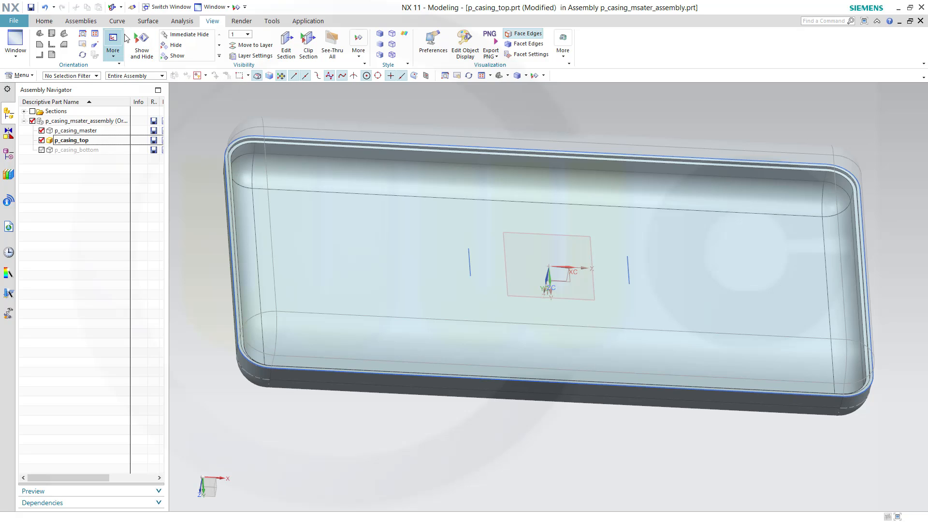
pyautogui.click(44, 21)
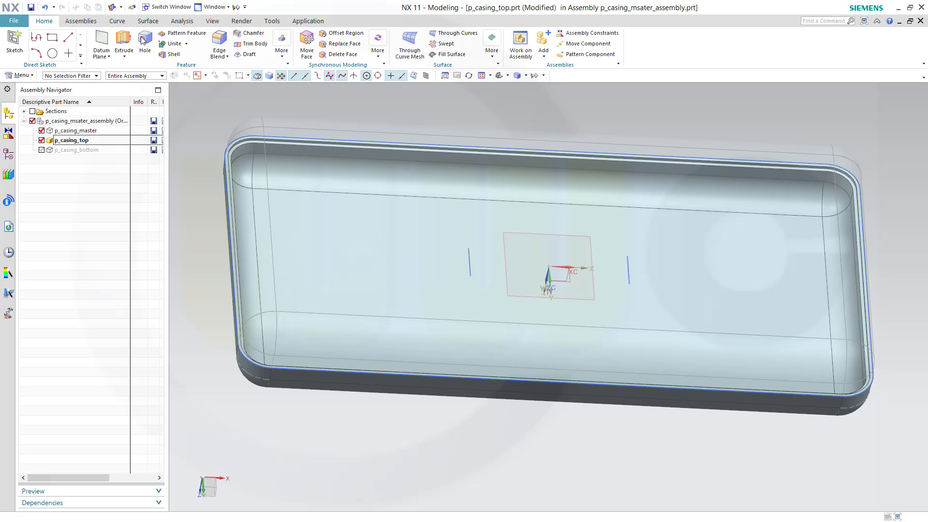
pyautogui.click(281, 43)
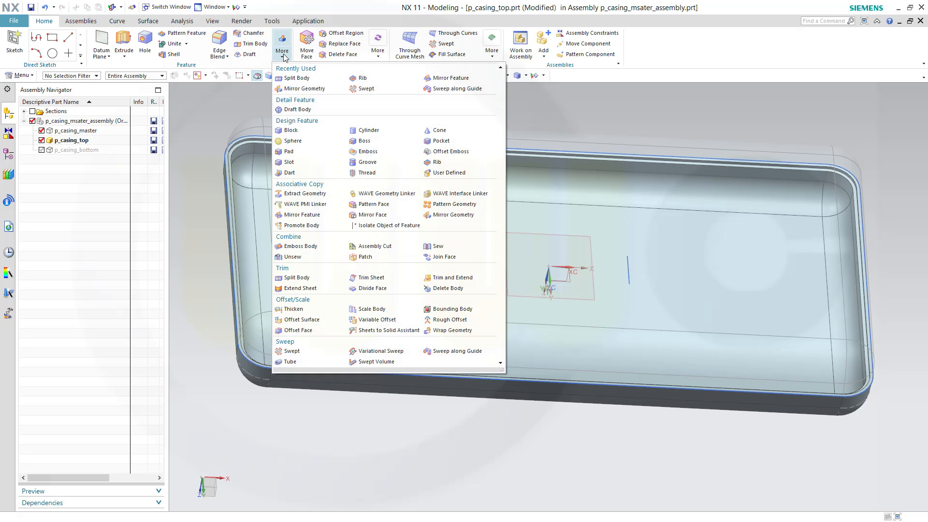
pyautogui.click(362, 78)
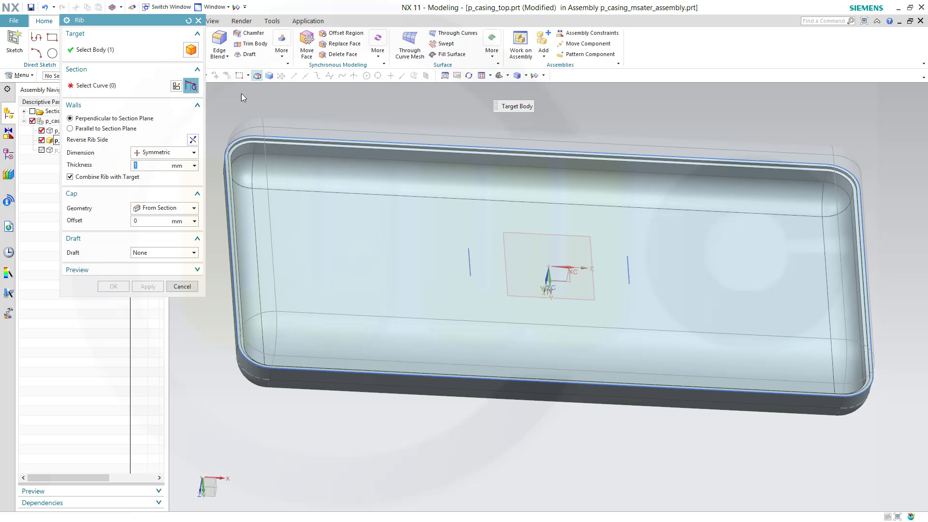
pyautogui.click(41, 131)
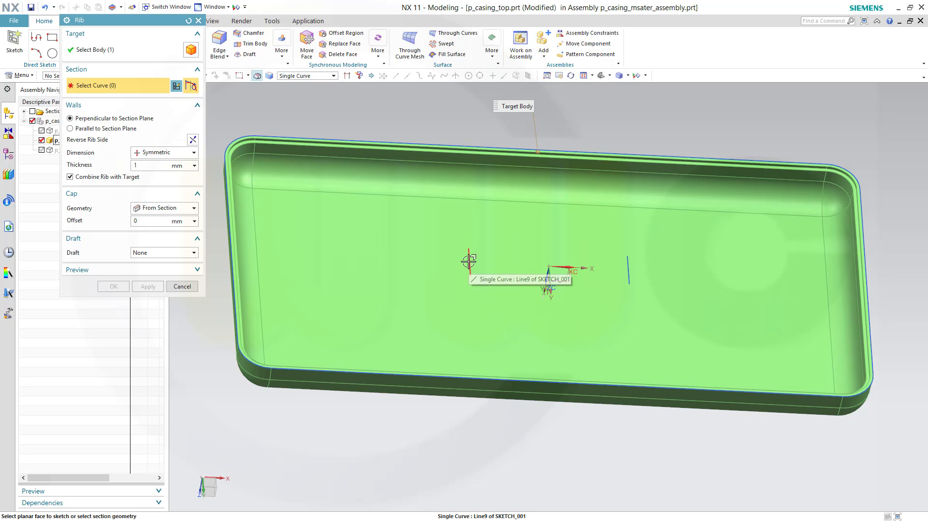
# Use the two short sketch lines as the section for 1 mm thick symmetric ribs perpendicular to the section plane.
pyautogui.click(469, 262)
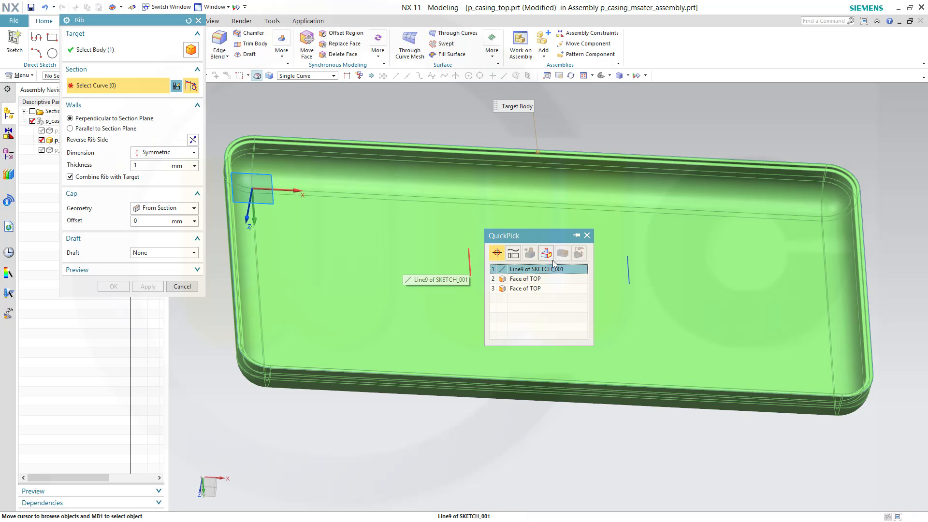
pyautogui.click(568, 273)
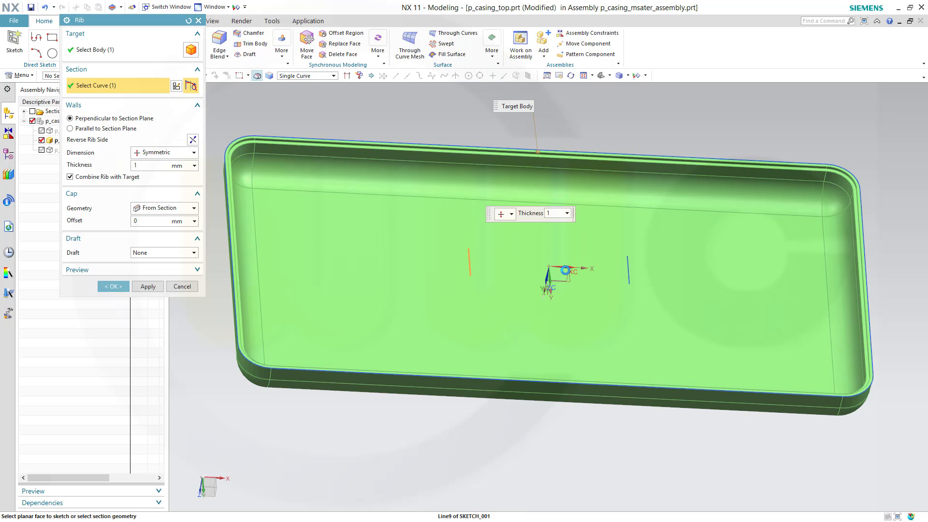
pyautogui.click(626, 269)
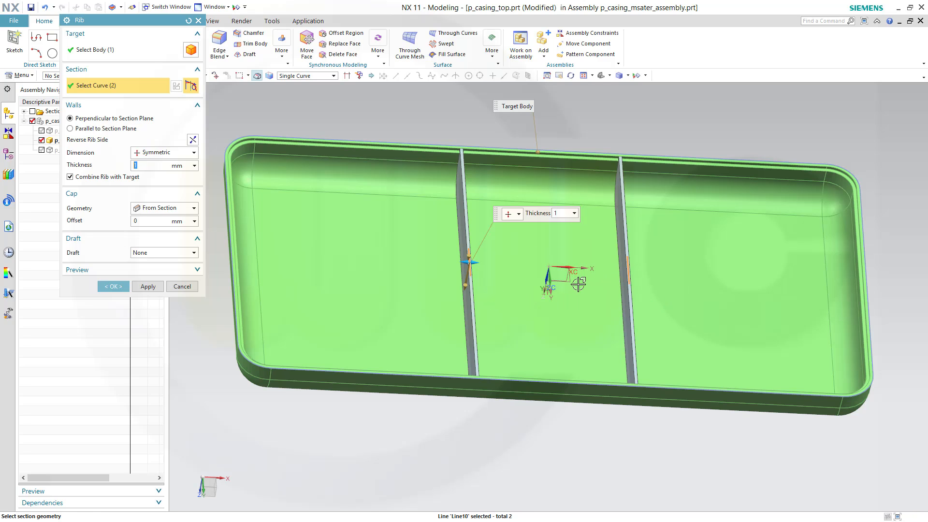
# Set the cap offset of the top casing's ribs to 1 mm from the section.
pyautogui.moveTo(578, 283); pyautogui.dragTo(587, 251, button='middle')
pyautogui.scroll(3, 463, 199)
pyautogui.scroll(2, 447, 219)
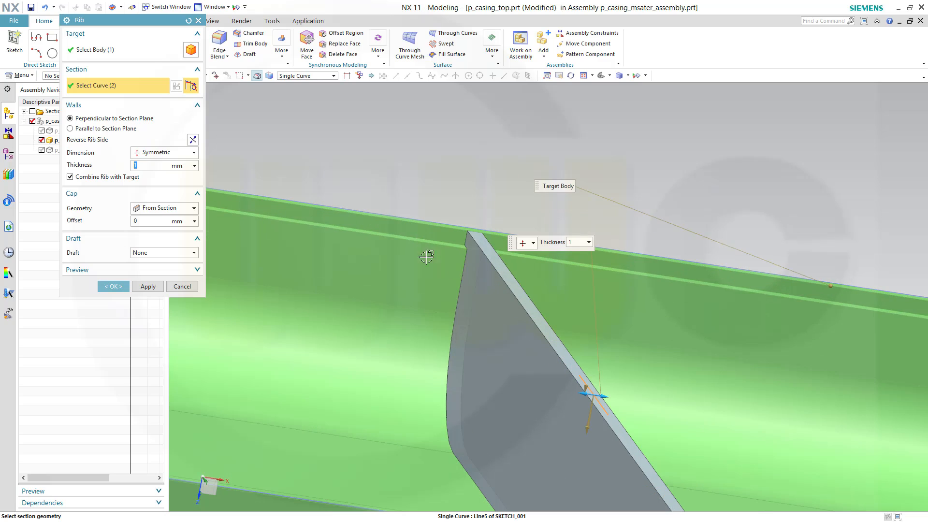
pyautogui.click(147, 220)
pyautogui.write('1')
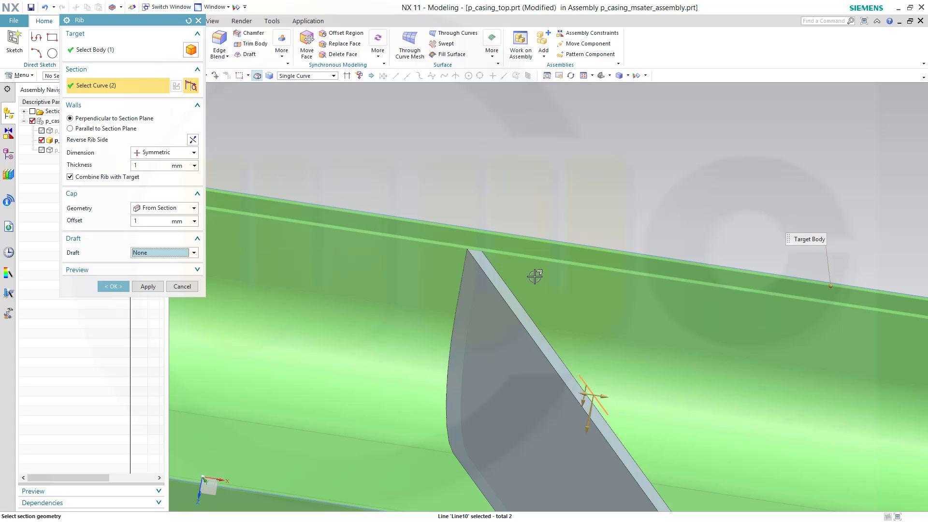
pyautogui.press('Tab')
# Draft the top casing's ribs from the cap with the expression pct_draftangle and create them.
pyautogui.click(194, 253)
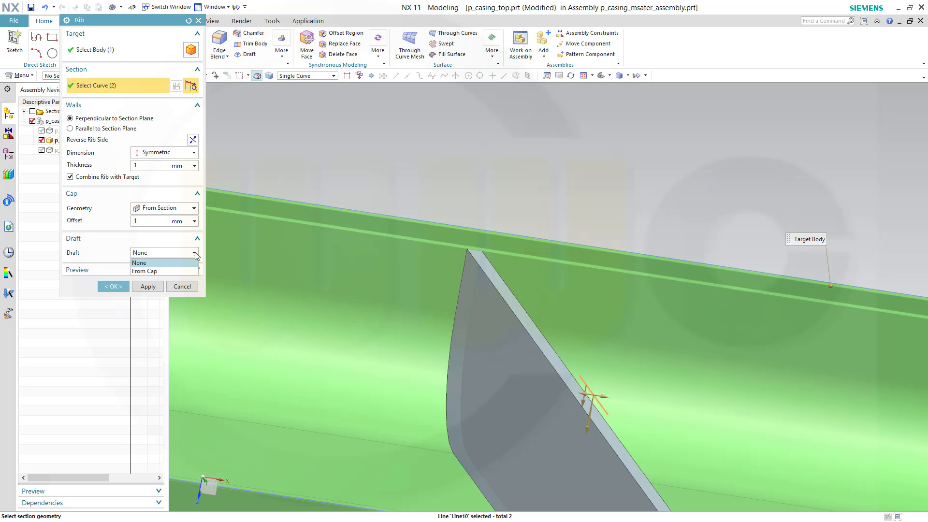
pyautogui.click(151, 270)
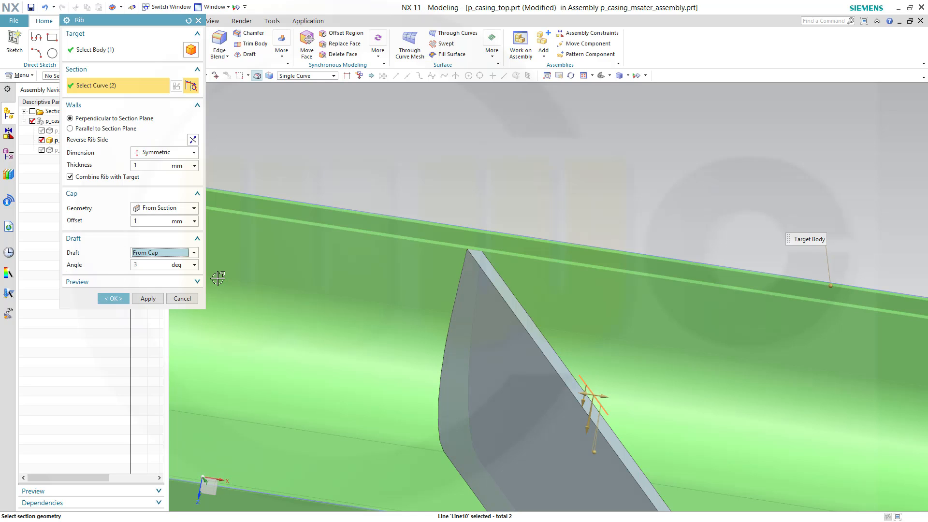
pyautogui.rightClick(155, 265)
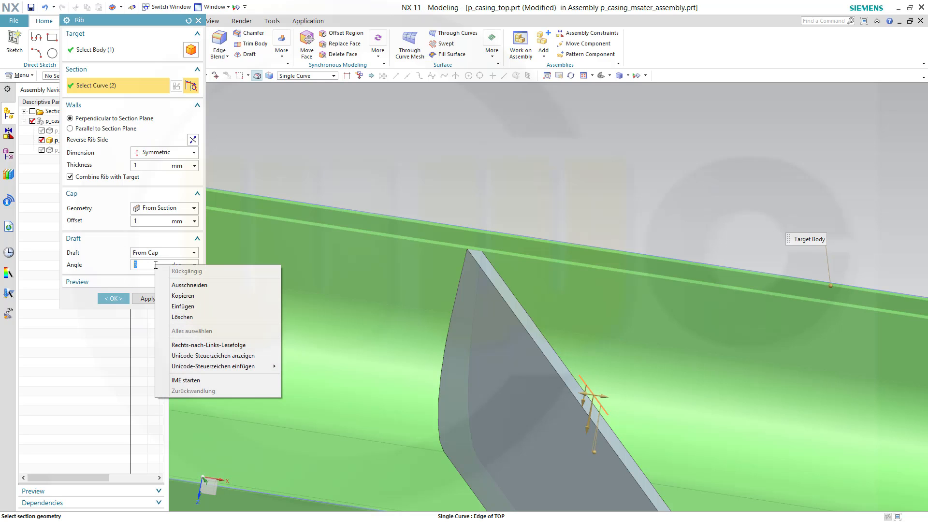
pyautogui.press('Escape')
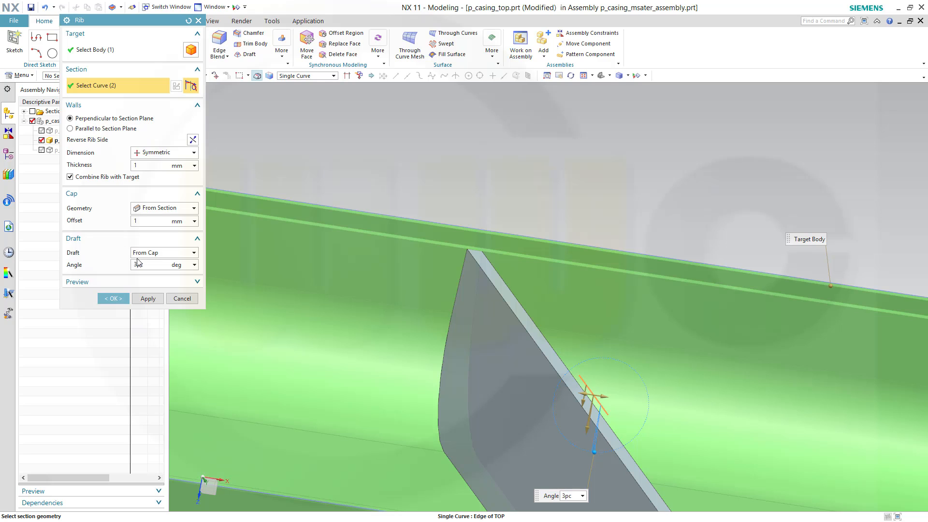
pyautogui.write('pct')
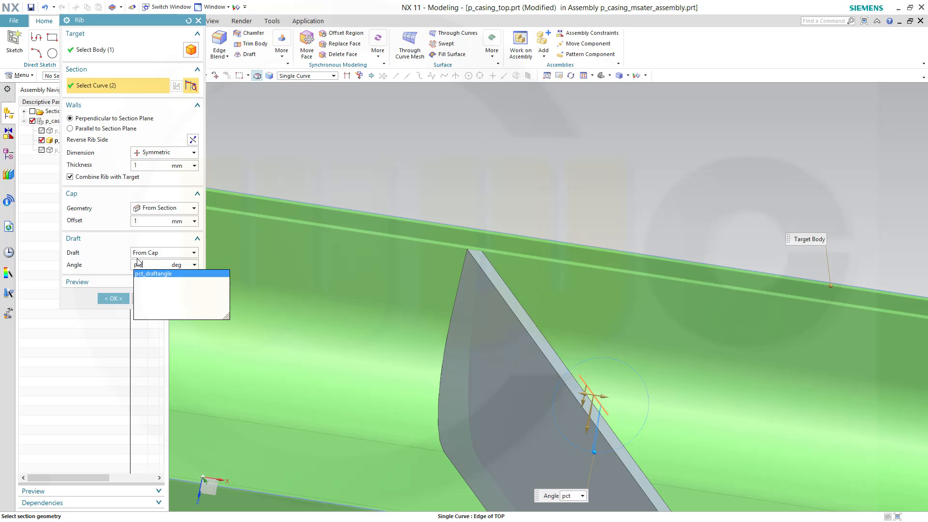
pyautogui.press('Return')
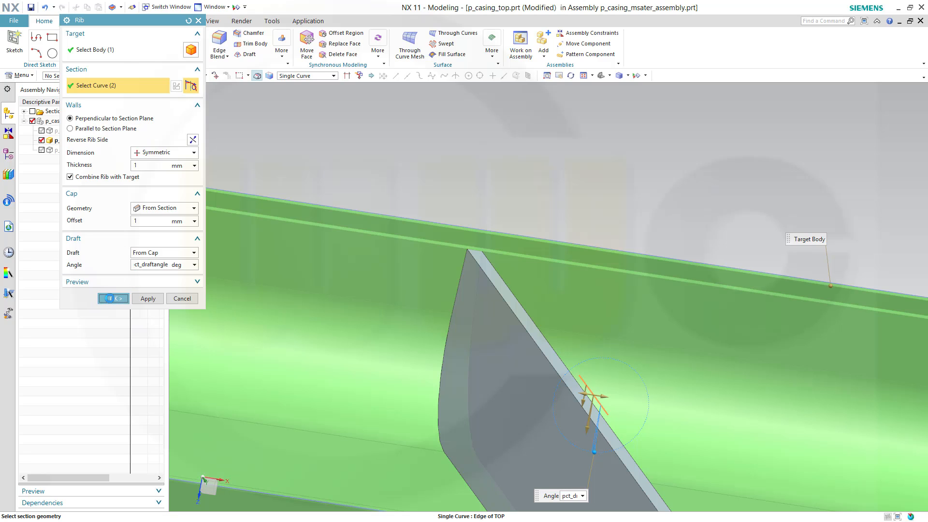
pyautogui.click(108, 298)
# Make p_casing_bottom the work part of the assembly.
pyautogui.scroll(-3, 502, 234)
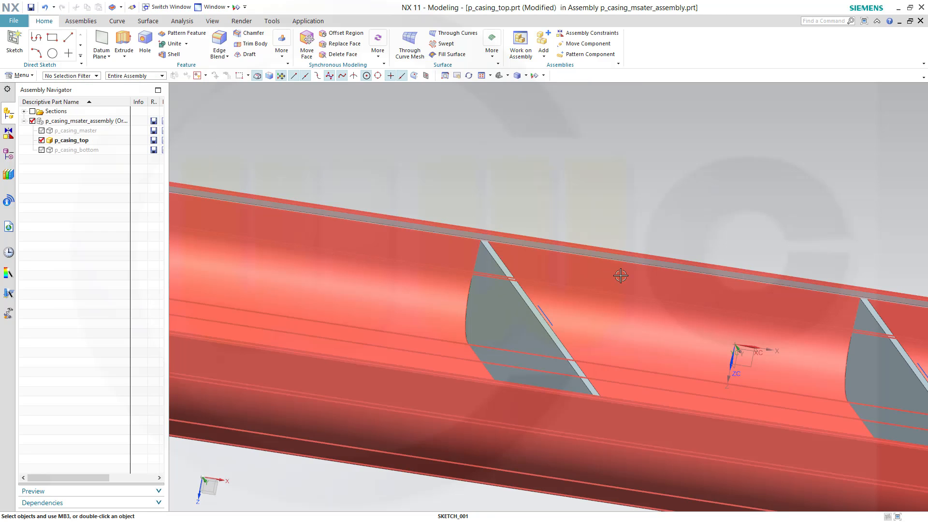
pyautogui.moveTo(730, 321); pyautogui.dragTo(665, 335, button='middle')
pyautogui.scroll(-3, 653, 342)
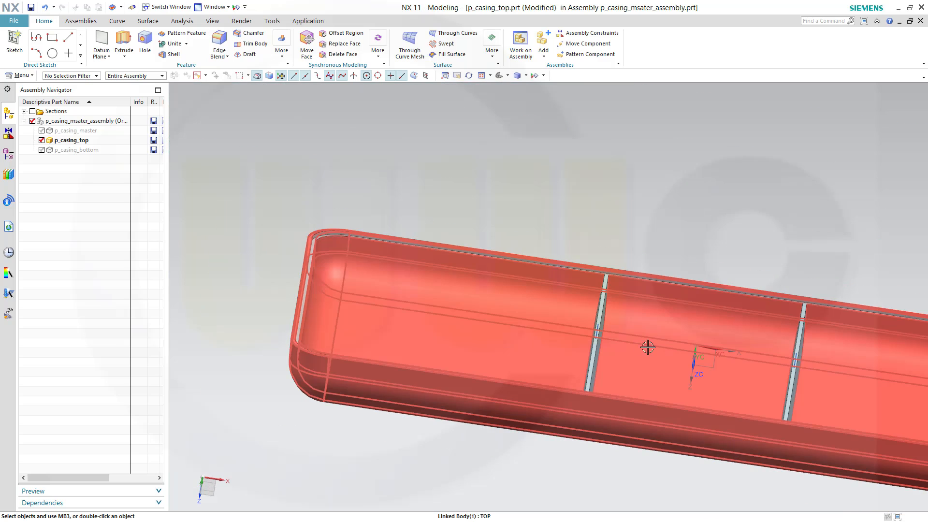
pyautogui.doubleClick(74, 151)
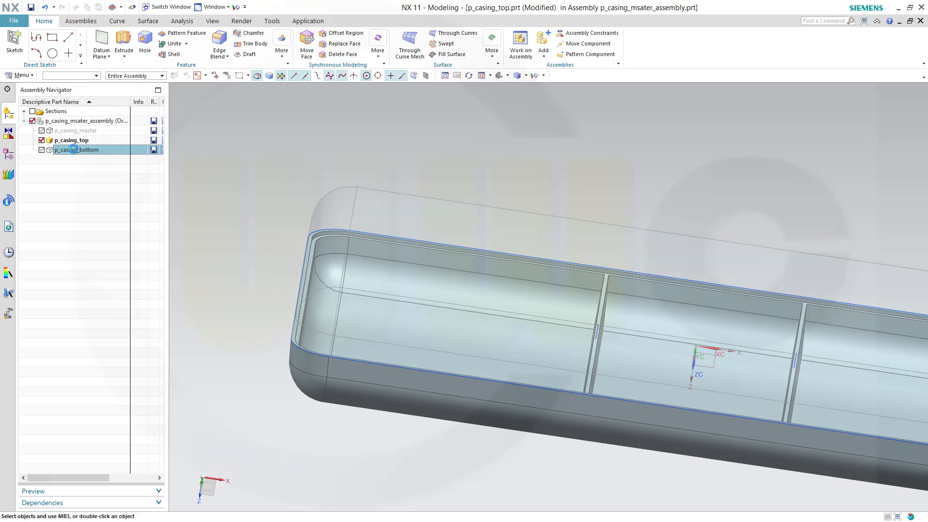
pyautogui.moveTo(548, 343); pyautogui.dragTo(280, 110, button='middle')
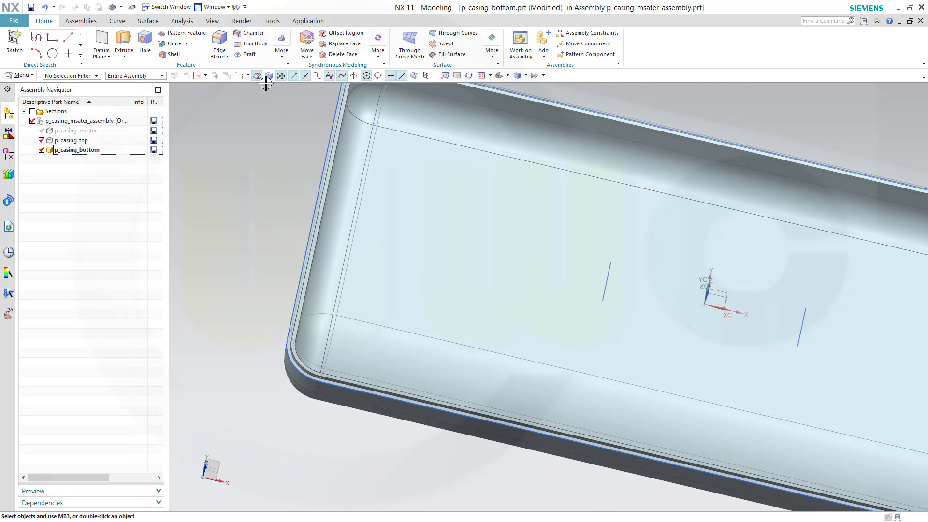
# Start a Rib feature in the bottom casing from both short sketch lines, with a symmetric thickness of 1 mm.
pyautogui.click(283, 51)
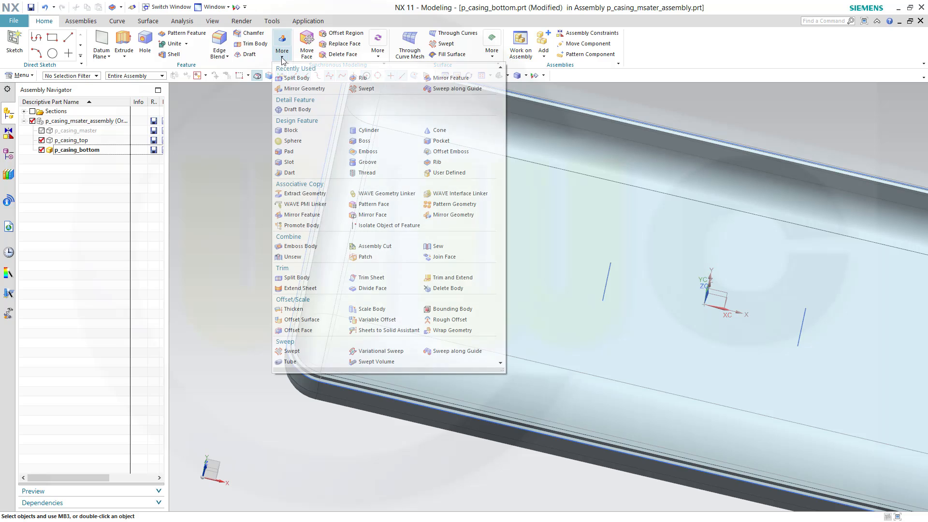
pyautogui.click(361, 79)
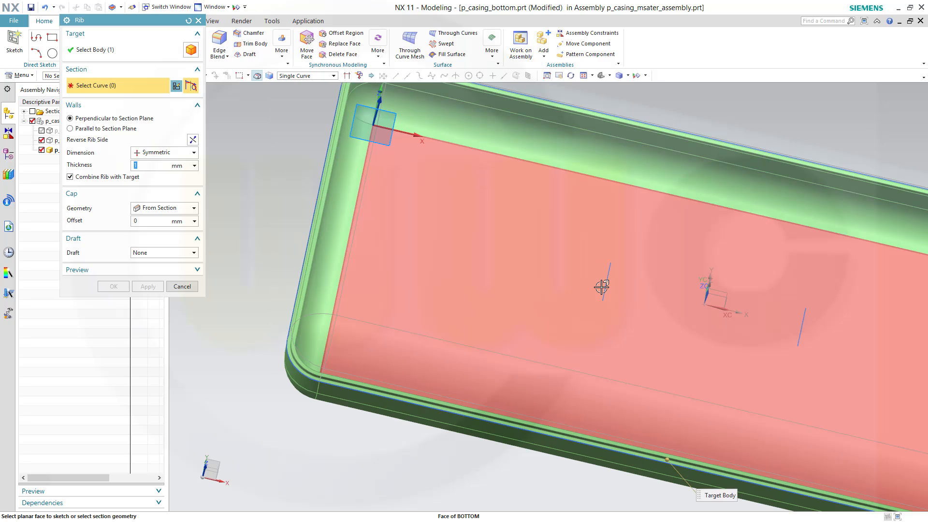
pyautogui.click(604, 286)
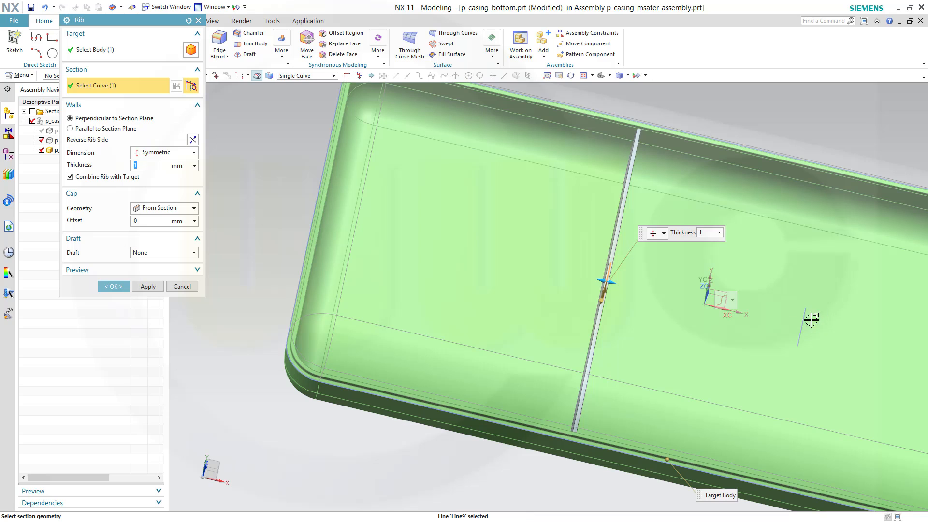
pyautogui.click(802, 320)
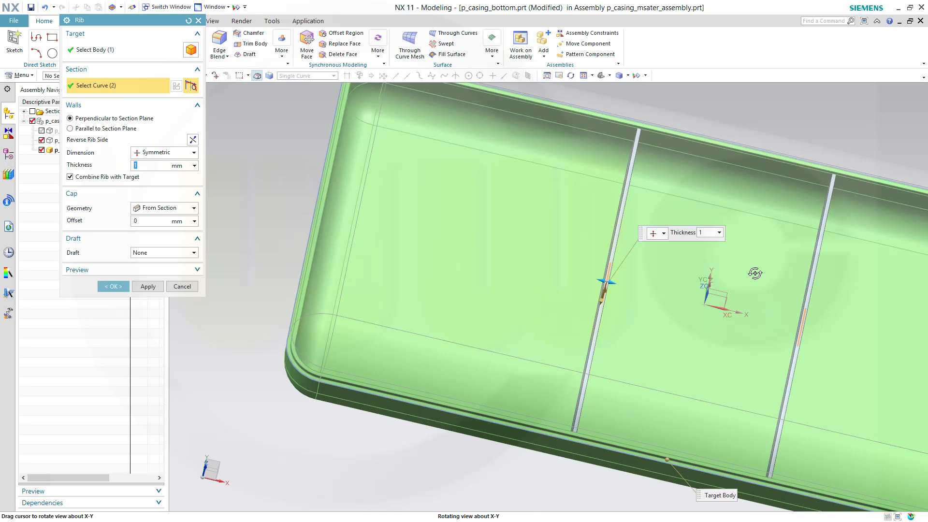
# Try a cap offset of -1 mm on the bottom casing's ribs and return it to 0 mm.
pyautogui.moveTo(759, 300)
pyautogui.mouseDown(button='middle')
pyautogui.moveTo(764, 259)
pyautogui.moveTo(775, 266)
pyautogui.mouseUp(button='middle')
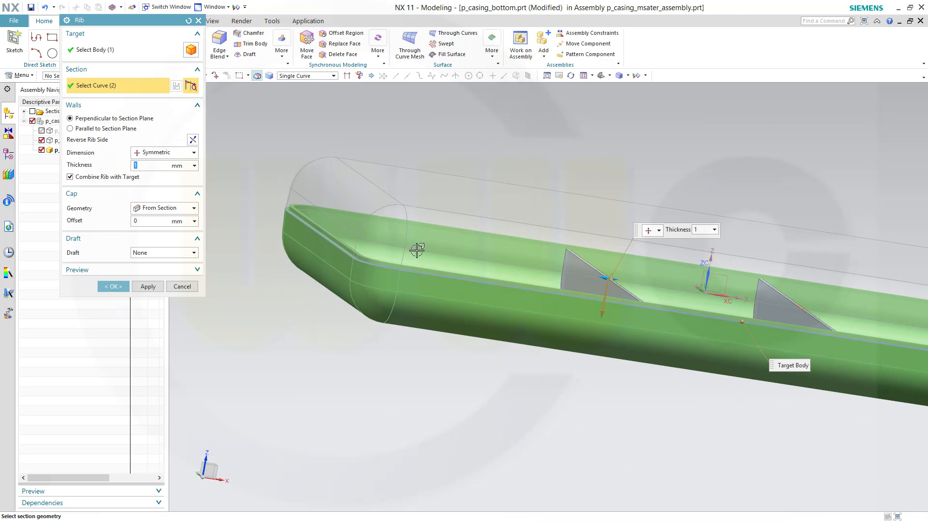
pyautogui.scroll(2, 586, 237)
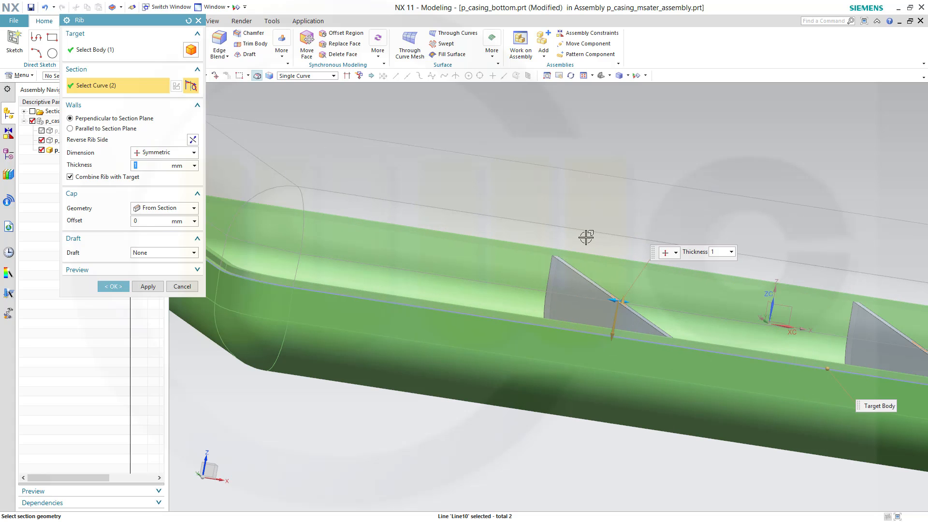
pyautogui.scroll(2, 589, 240)
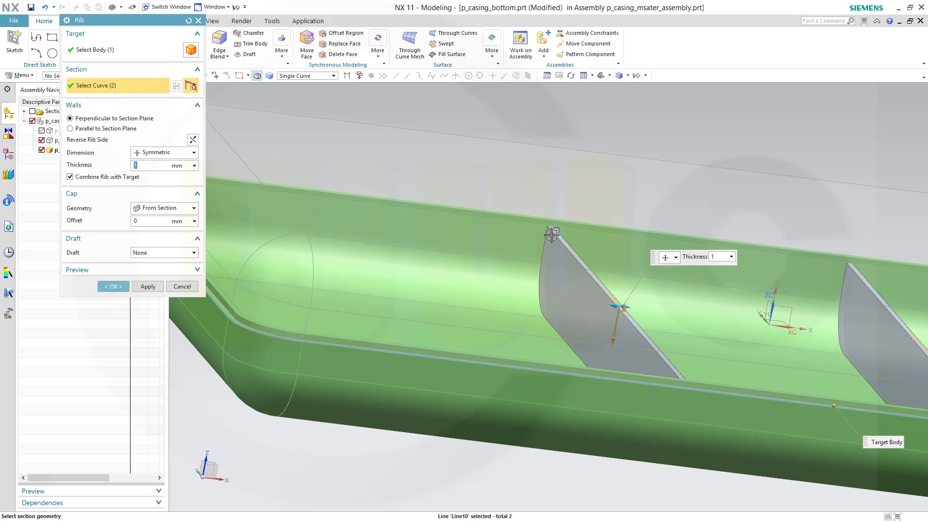
pyautogui.click(150, 221)
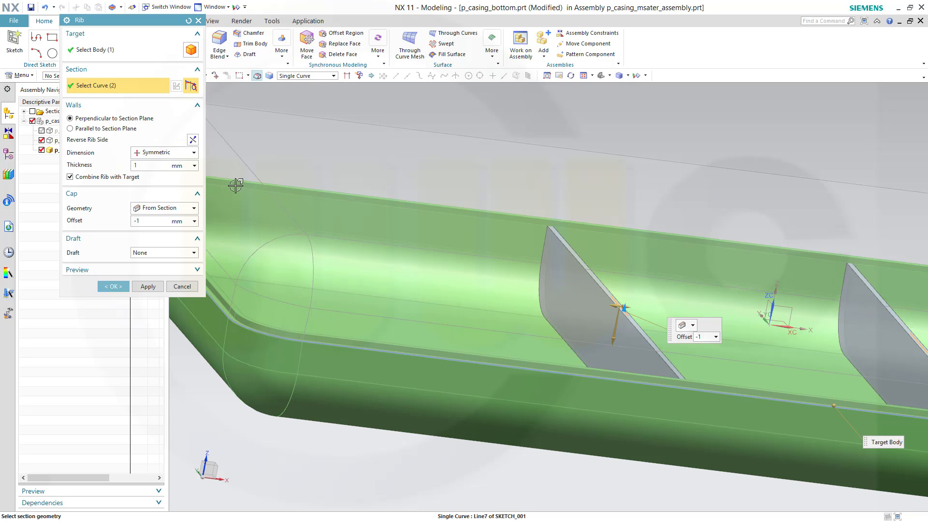
pyautogui.press('Tab')
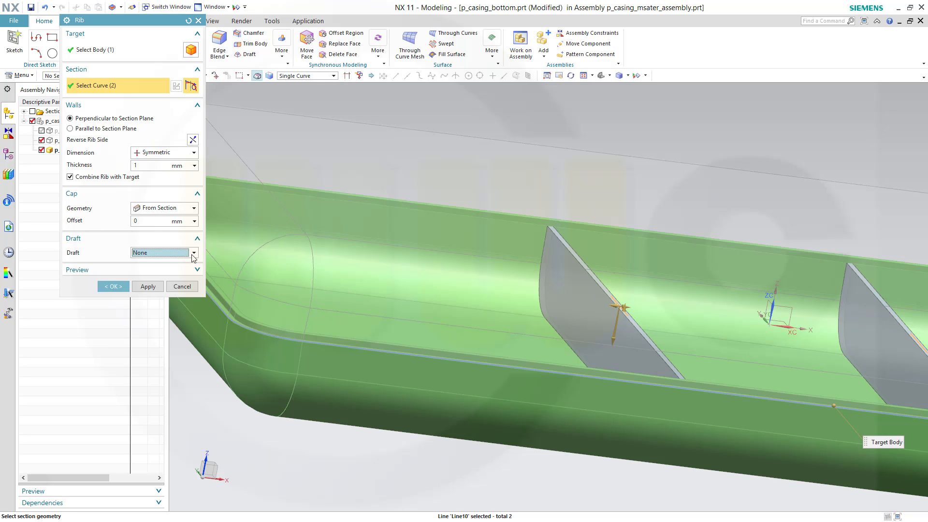
# Draft the bottom casing's ribs from the cap with the expression pcb_draftangle and create them.
pyautogui.click(194, 254)
pyautogui.click(141, 271)
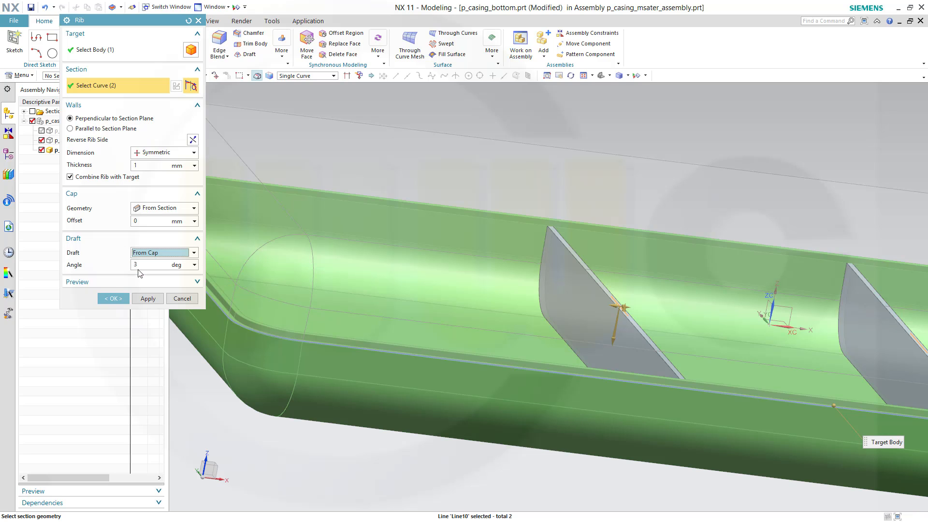
pyautogui.click(145, 263)
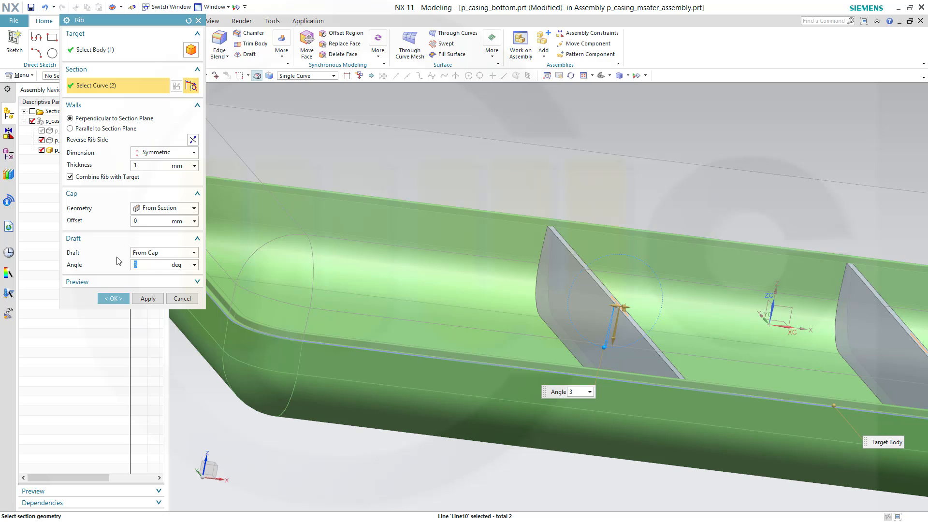
pyautogui.write('pcb')
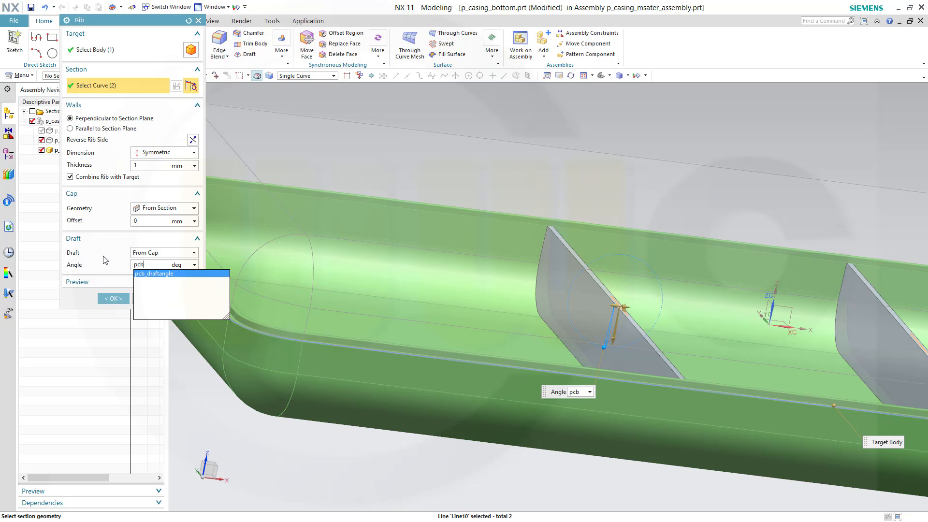
pyautogui.press('Return')
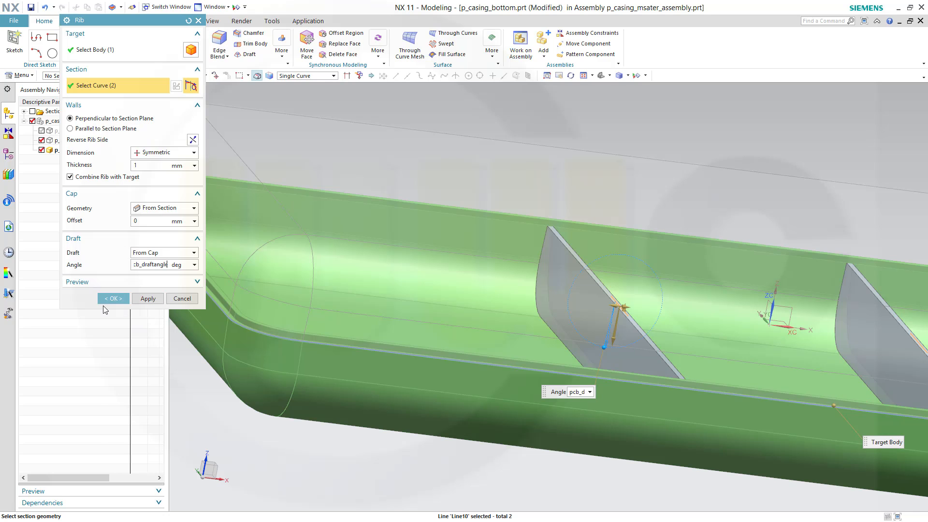
pyautogui.click(118, 299)
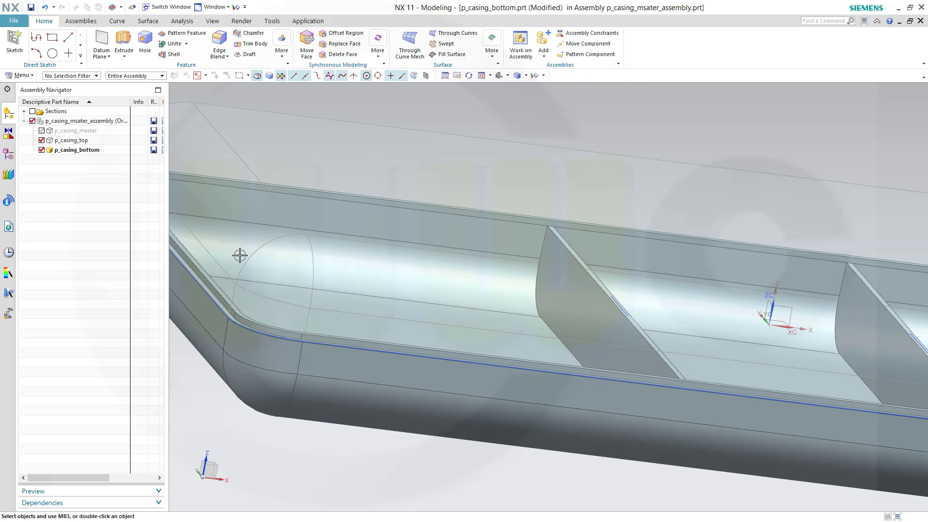
# Make p_casing_master the work part and open its contour sketch, SKETCH_001, for editing.
pyautogui.moveTo(343, 255); pyautogui.dragTo(281, 258, button='middle')
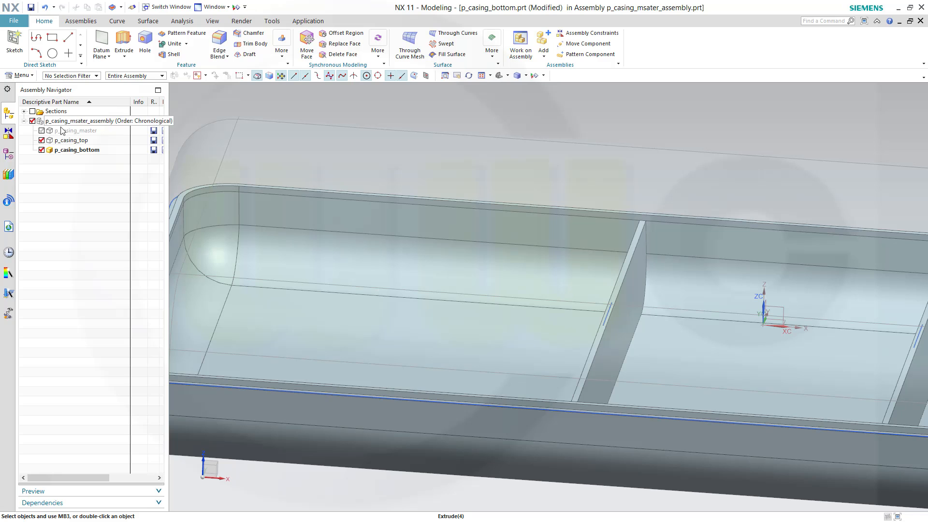
pyautogui.doubleClick(58, 130)
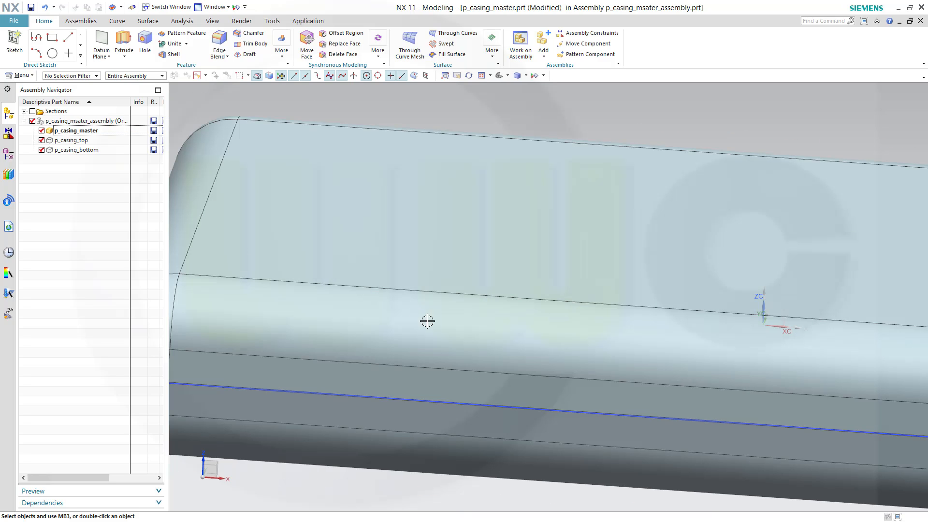
pyautogui.moveTo(428, 321); pyautogui.dragTo(427, 362, button='middle')
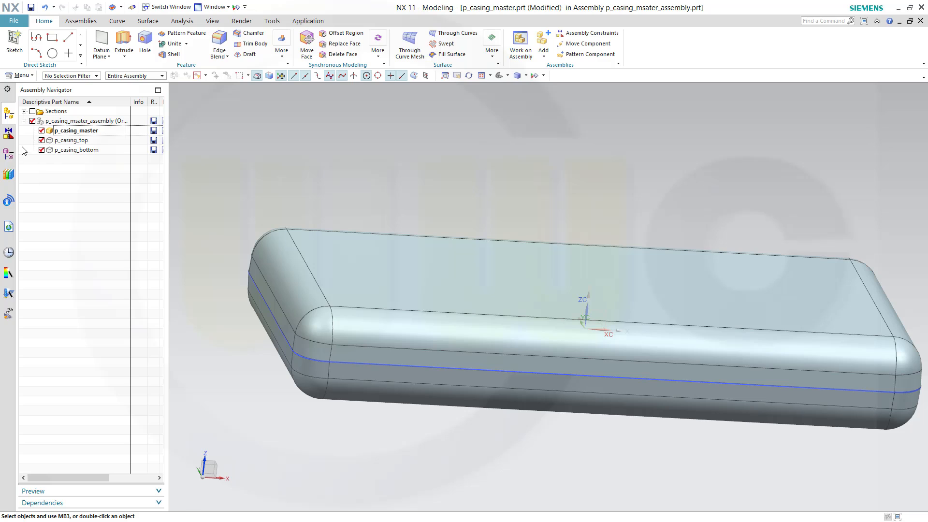
pyautogui.click(10, 155)
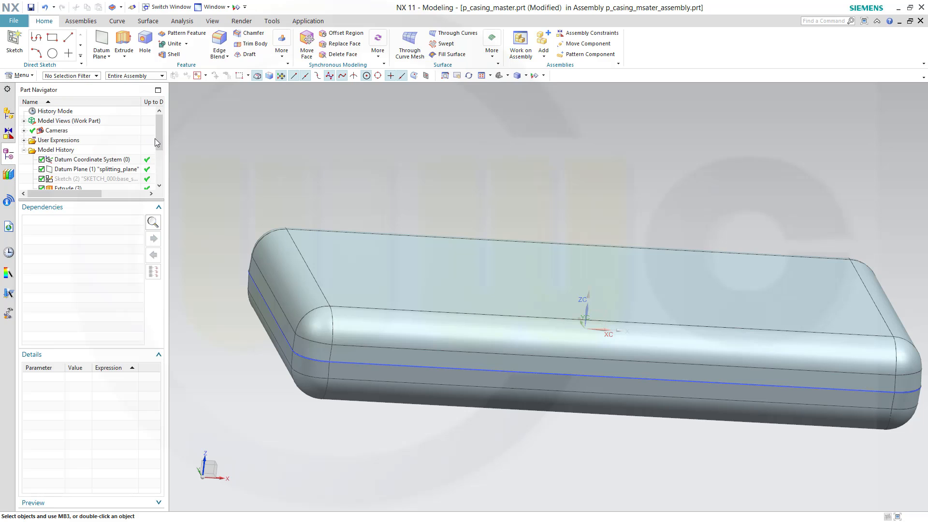
pyautogui.moveTo(156, 142); pyautogui.dragTo(156, 166)
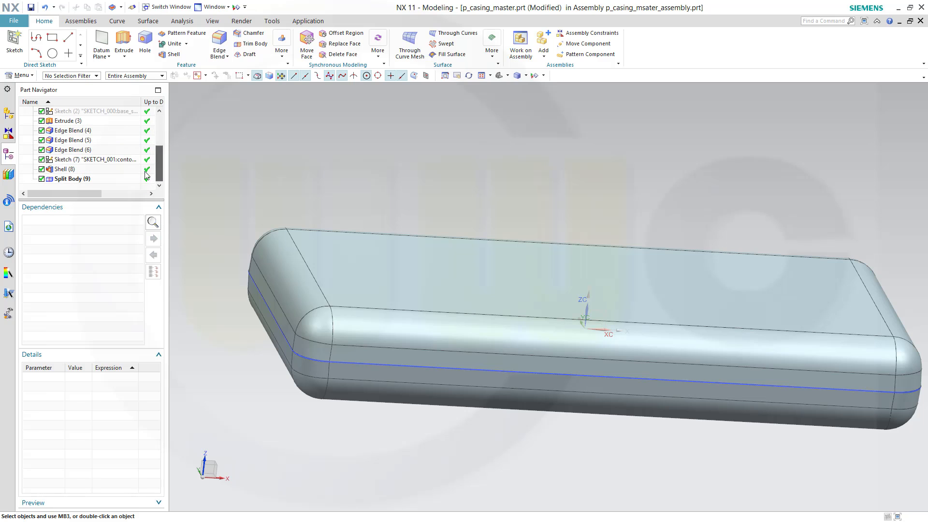
pyautogui.click(94, 159)
pyautogui.doubleClick(95, 159)
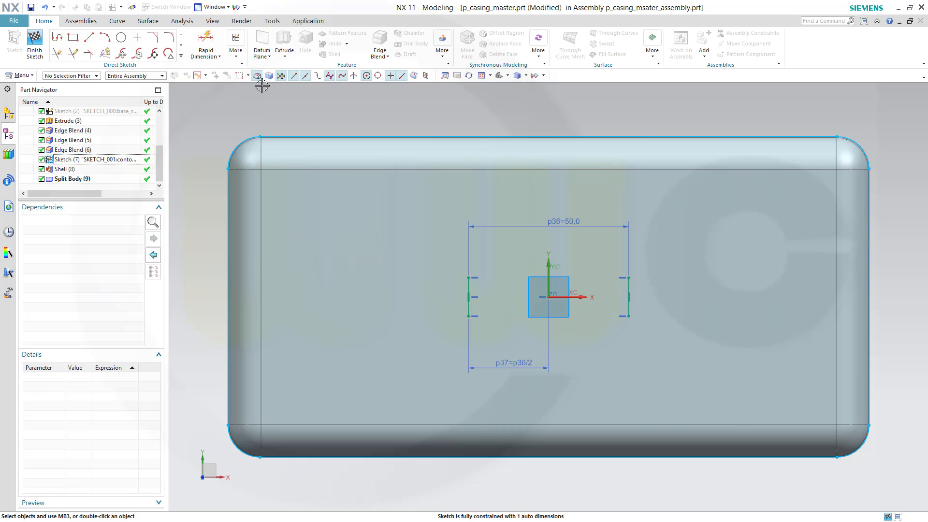
# Clip the view with a section and sketch an 8 mm diameter circle near the casing's upper-left corner.
pyautogui.click(213, 21)
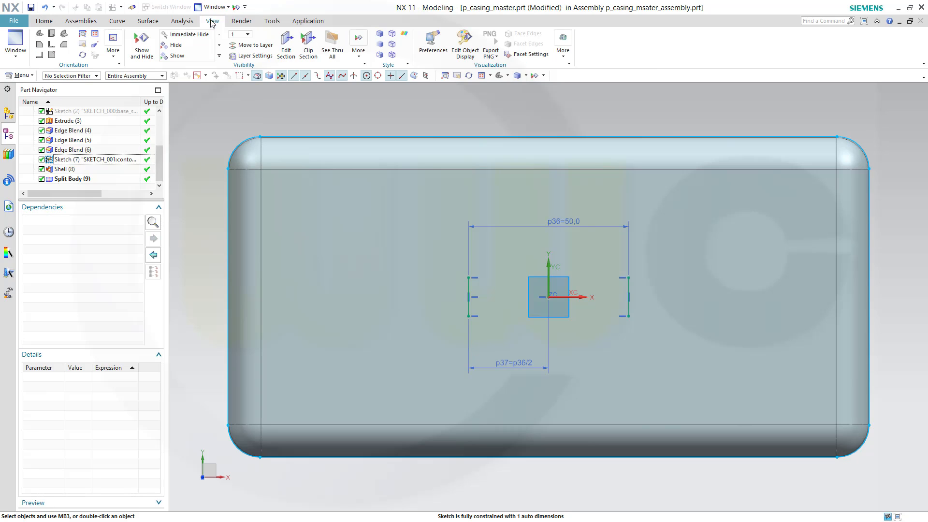
pyautogui.click(287, 50)
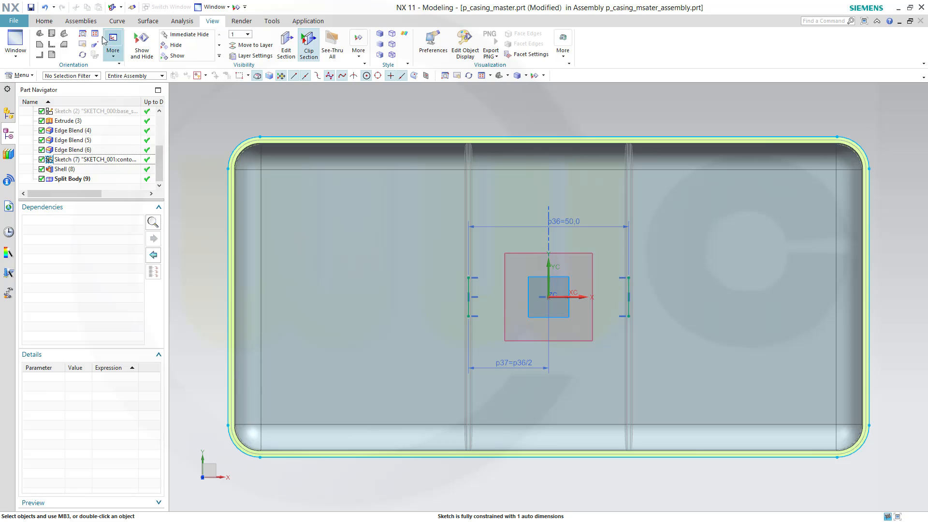
pyautogui.click(44, 21)
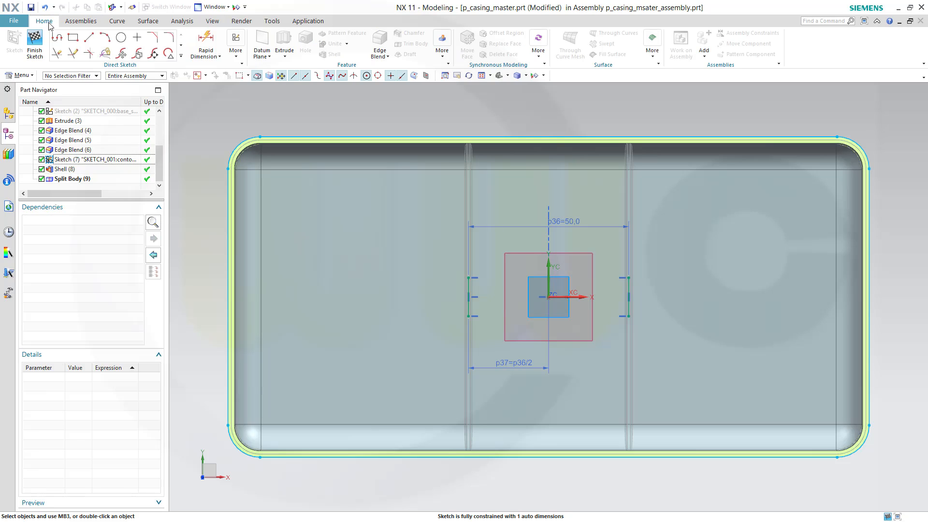
pyautogui.click(124, 39)
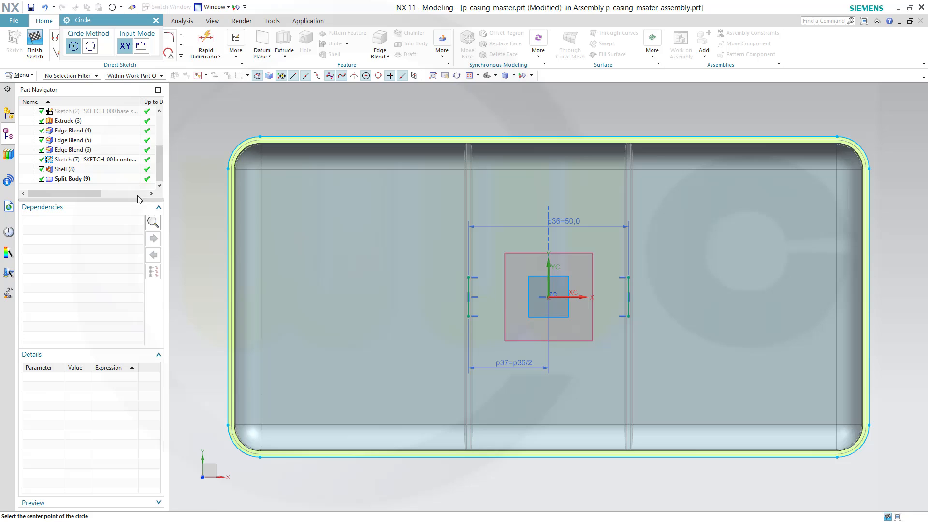
pyautogui.click(294, 203)
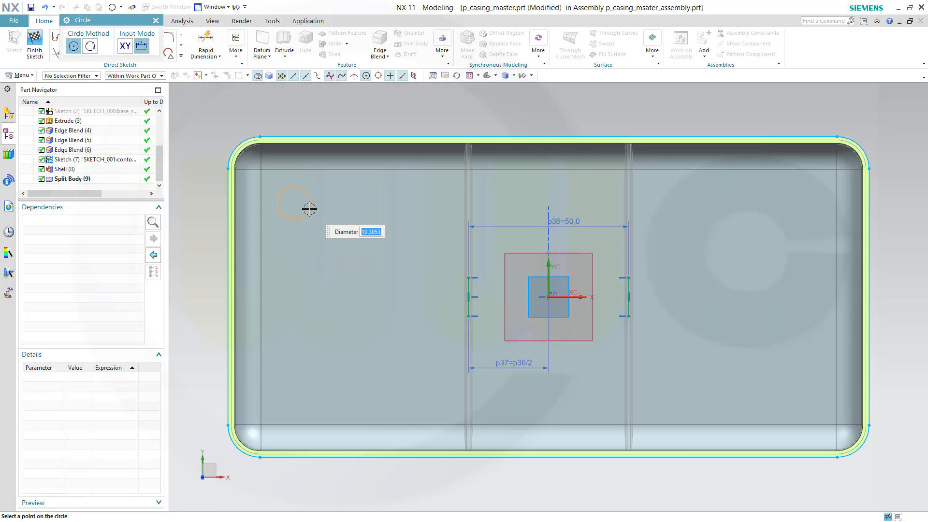
pyautogui.press('Return')
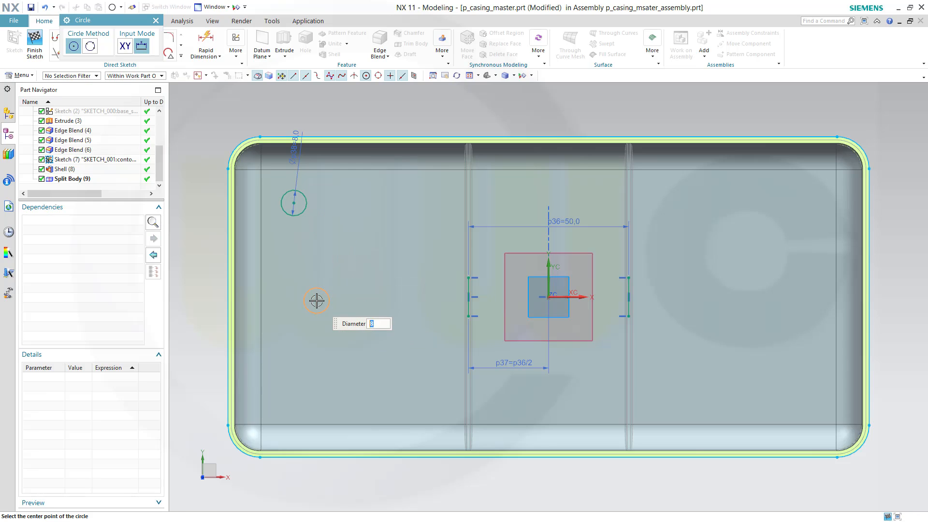
pyautogui.press('Escape')
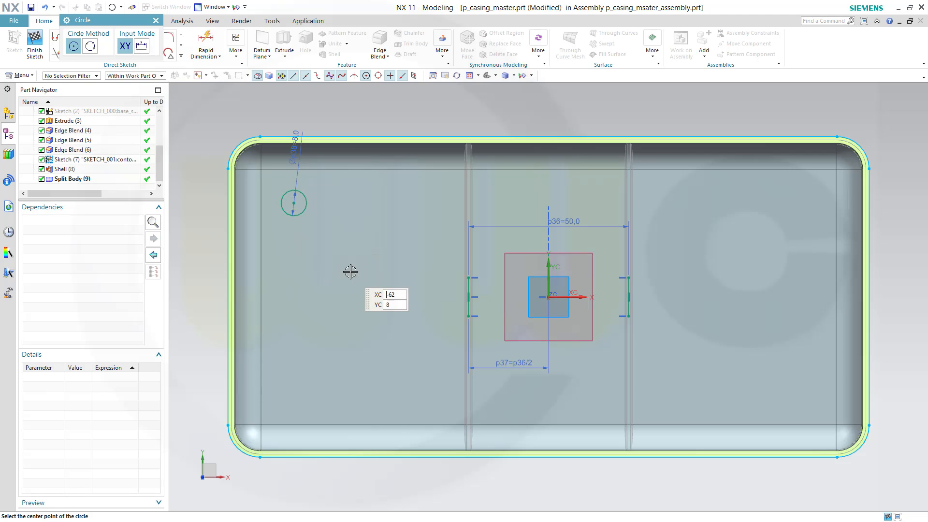
# Dimension the horizontal distance from the circle's centre to the sketch origin as 85 mm.
pyautogui.click(206, 43)
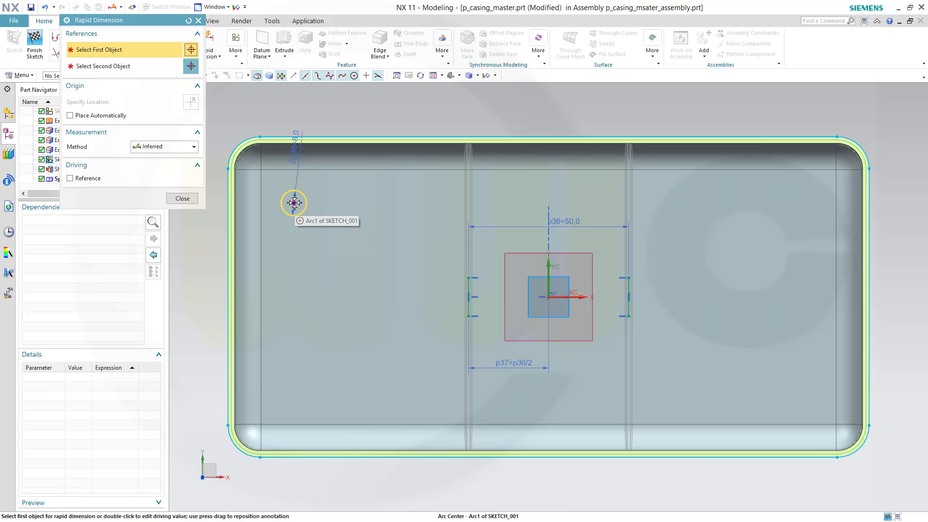
pyautogui.click(294, 203)
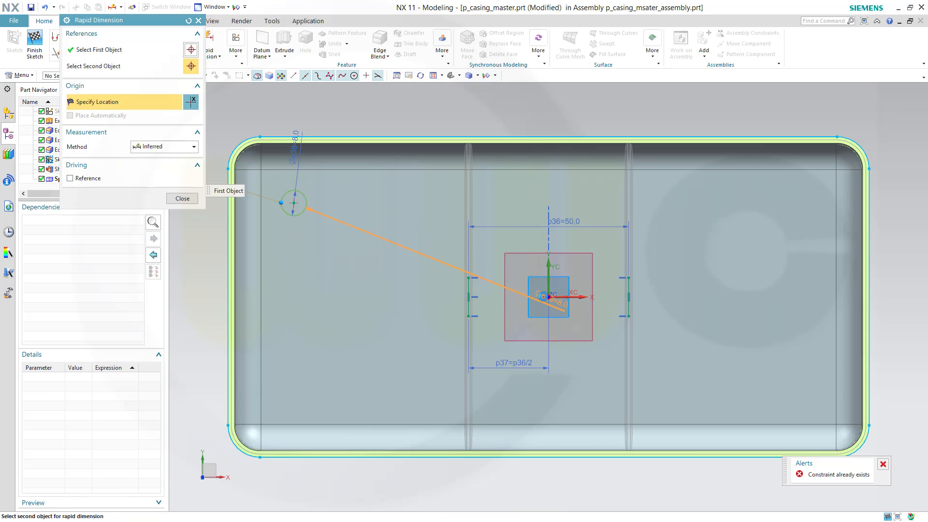
pyautogui.click(551, 298)
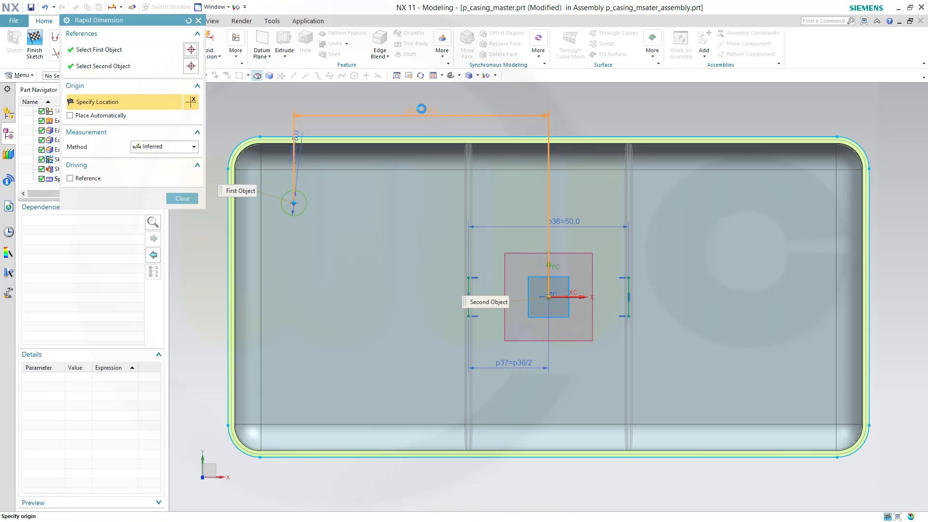
pyautogui.click(421, 109)
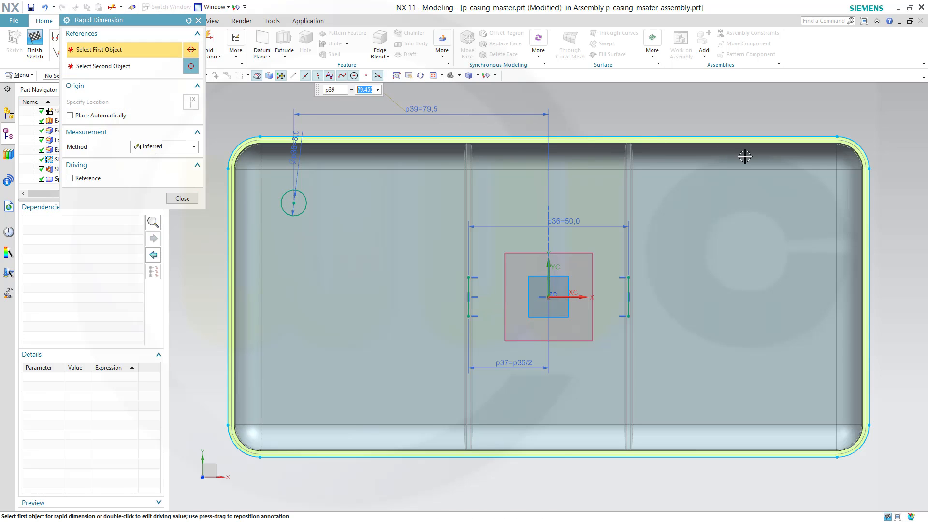
pyautogui.write('^85')
pyautogui.press('Return')
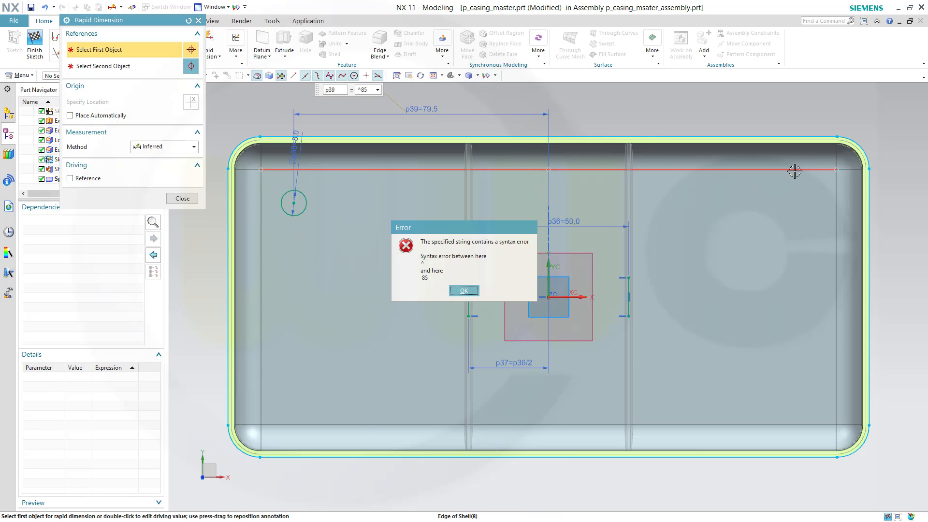
pyautogui.click(464, 291)
pyautogui.write('85')
pyautogui.press('Return')
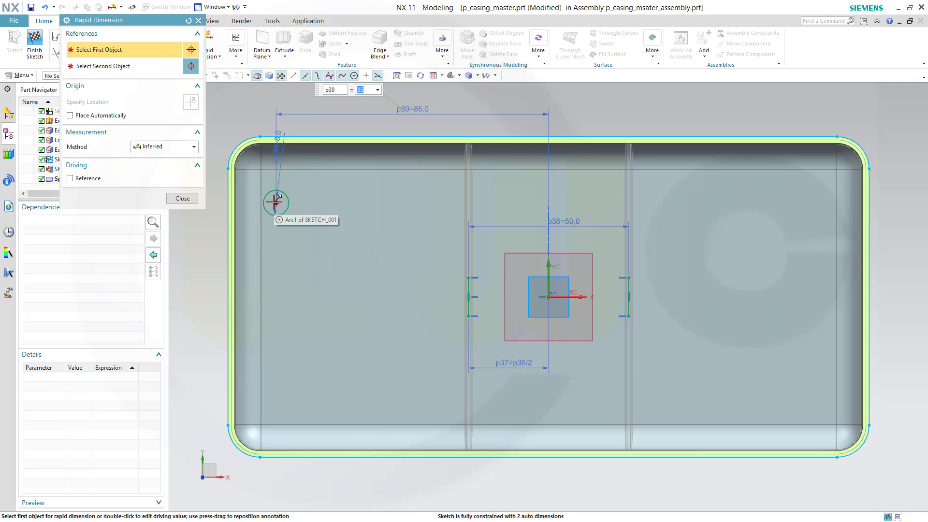
# Dimension the vertical distance between the sketch origin and the circle's centre as 35 mm.
pyautogui.click(546, 299)
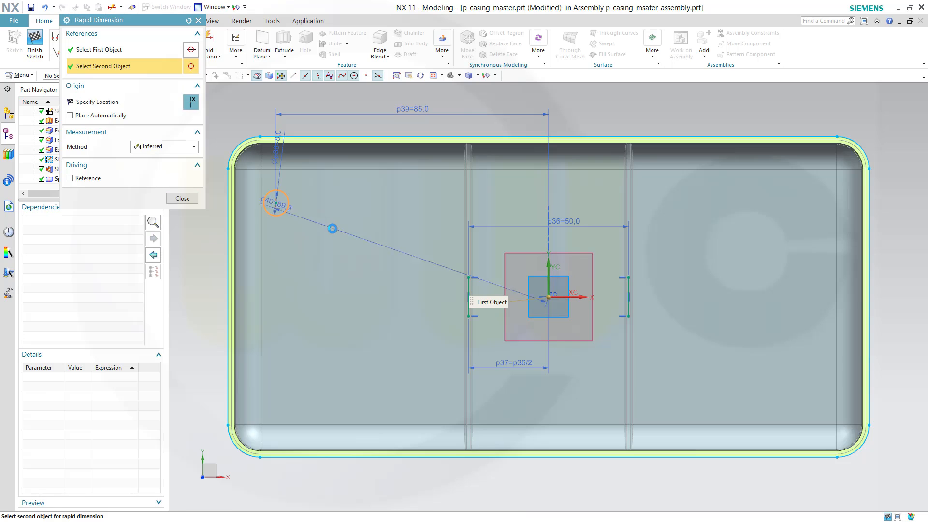
pyautogui.click(276, 199)
pyautogui.click(205, 246)
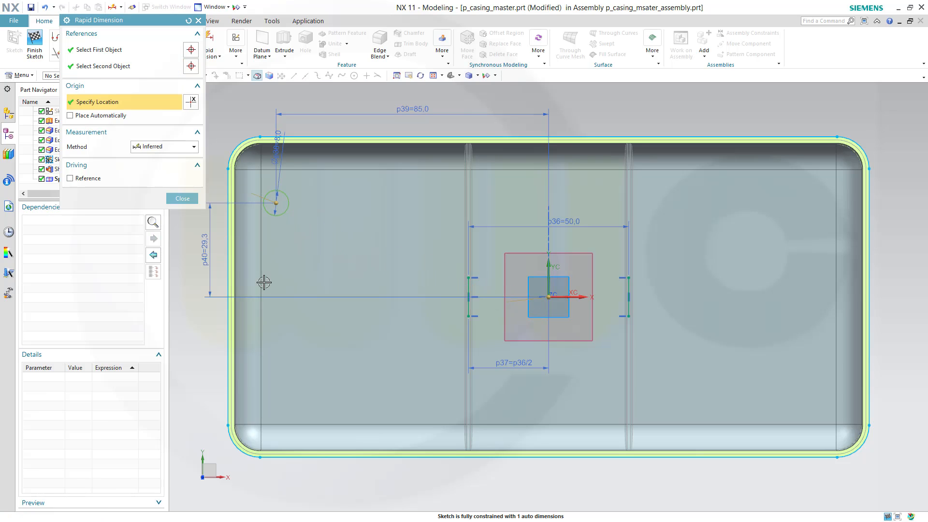
pyautogui.write('35')
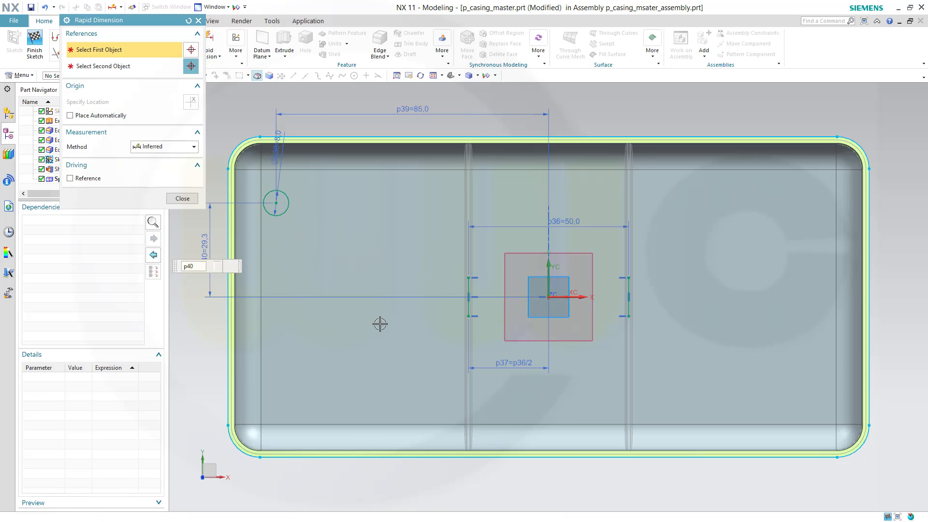
pyautogui.press('Return')
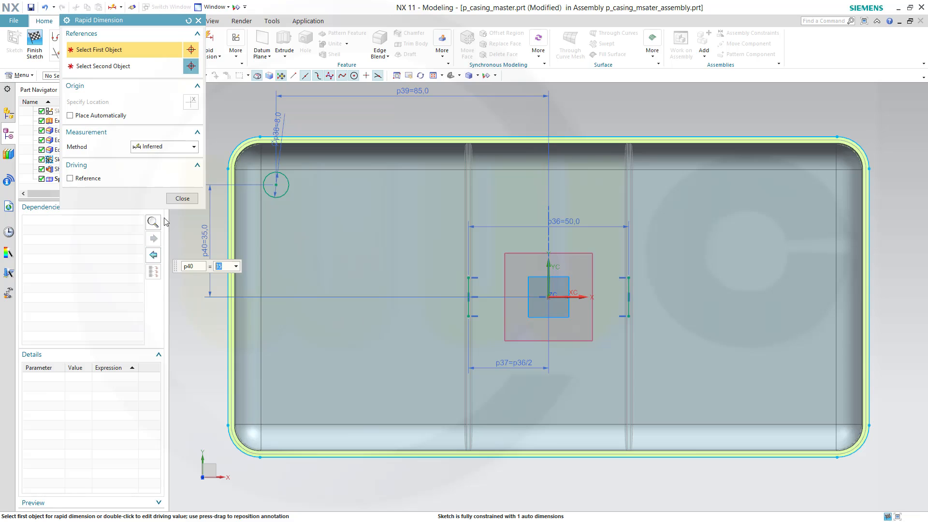
pyautogui.click(182, 198)
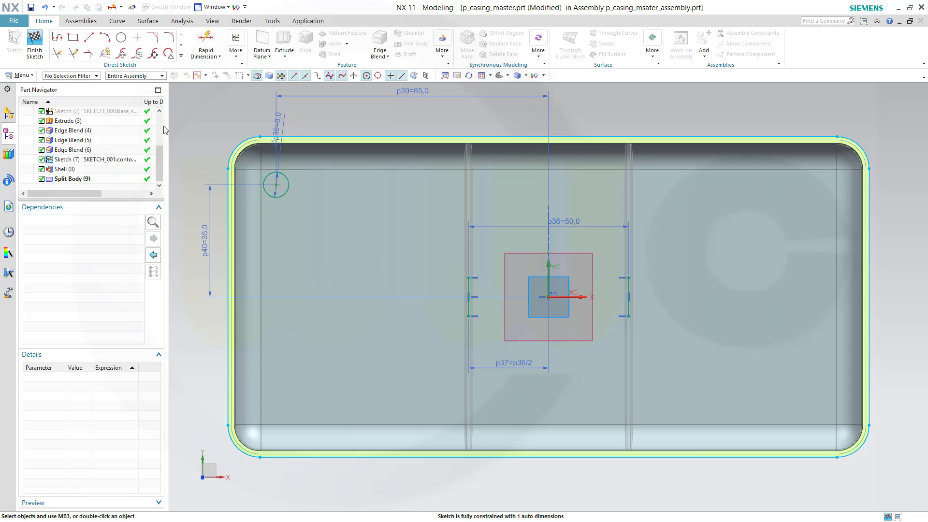
# Place a sketch point at the circle's centre.
pyautogui.click(137, 39)
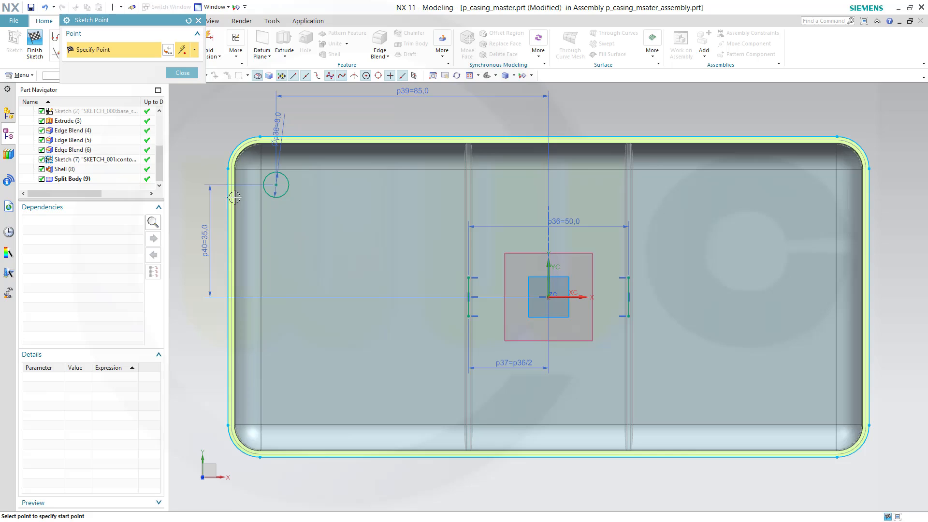
pyautogui.click(275, 184)
pyautogui.click(182, 72)
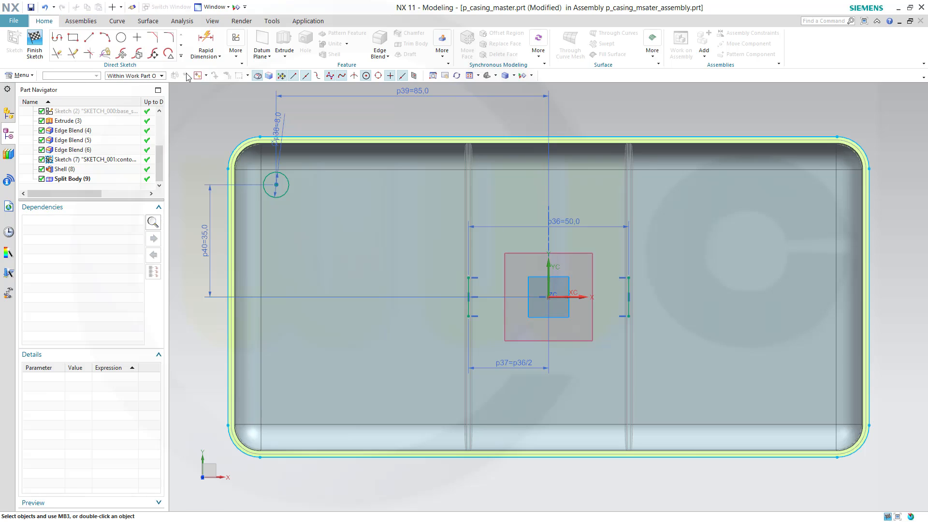
# Pattern the centre point linearly, two at 170 mm along the horizontal axis and two at 70 mm down the vertical axis, and finish the sketch.
pyautogui.click(181, 46)
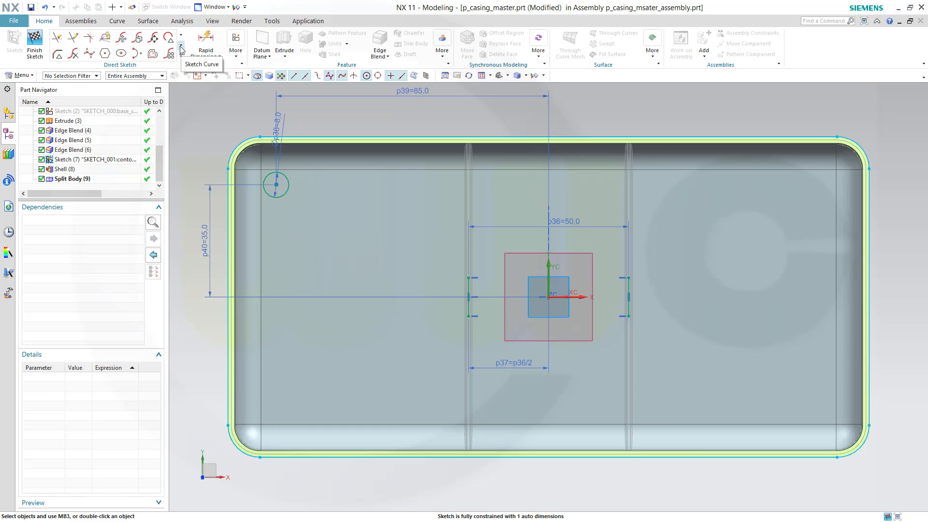
pyautogui.click(169, 54)
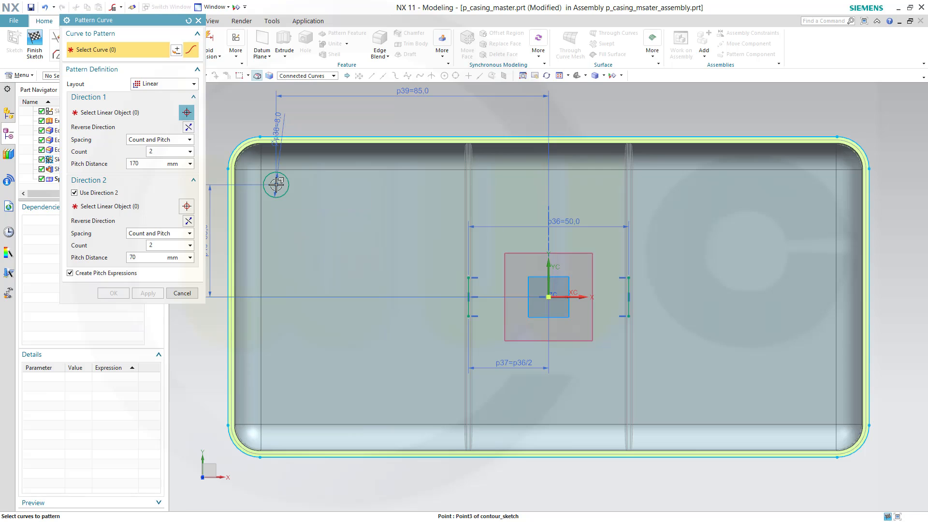
pyautogui.click(276, 184)
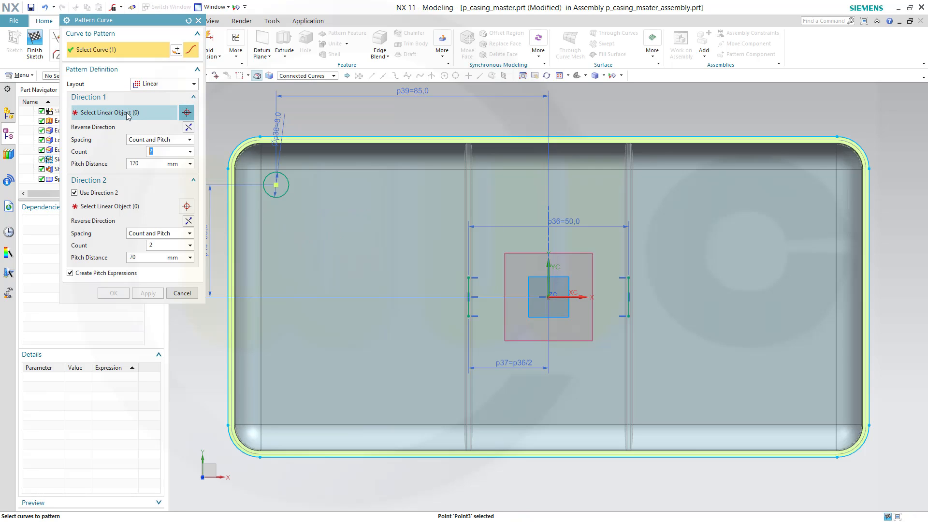
pyautogui.click(111, 115)
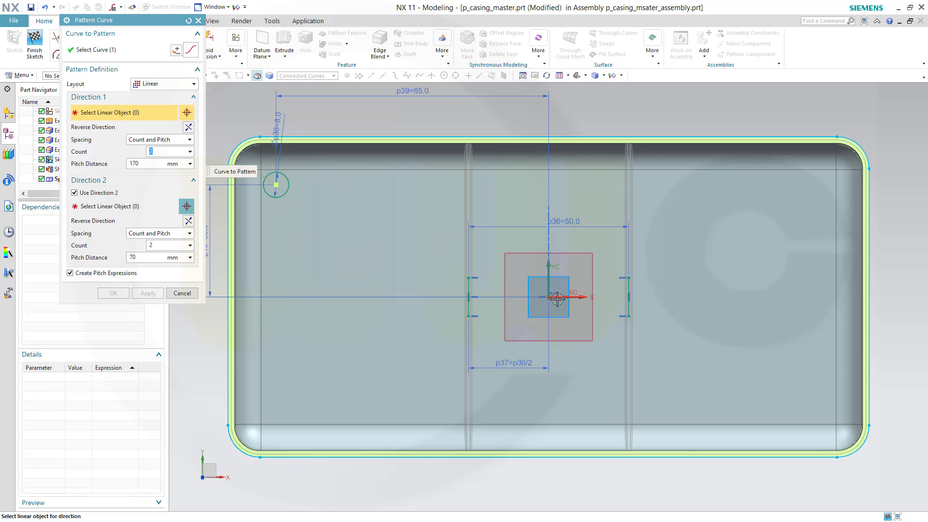
pyautogui.click(580, 295)
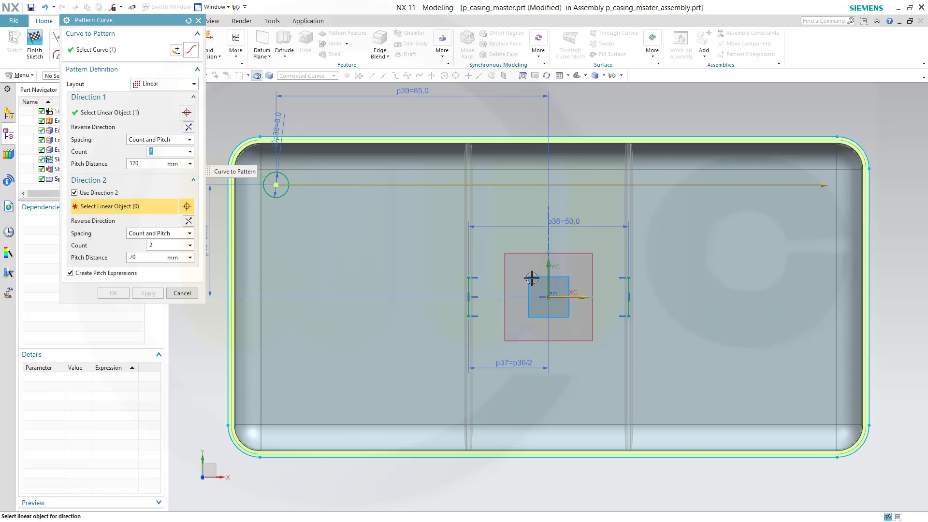
pyautogui.click(550, 264)
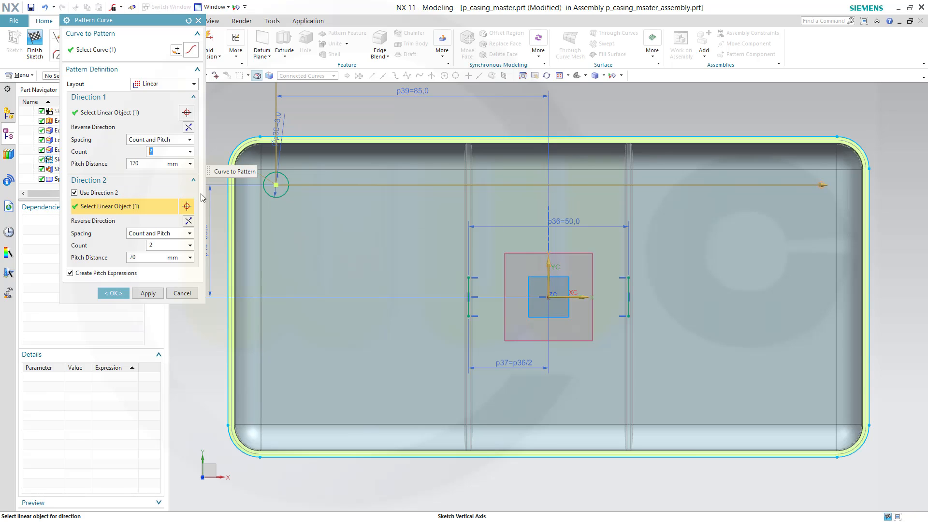
pyautogui.click(188, 223)
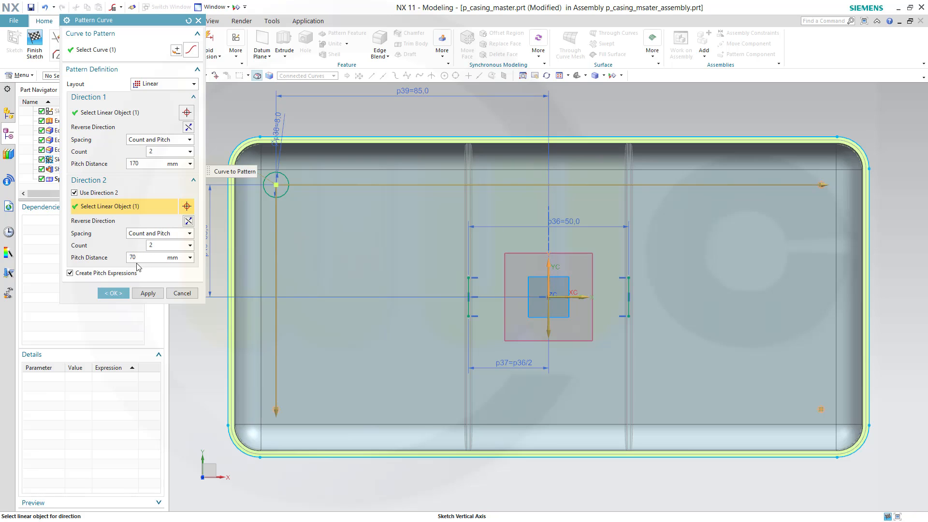
pyautogui.click(117, 294)
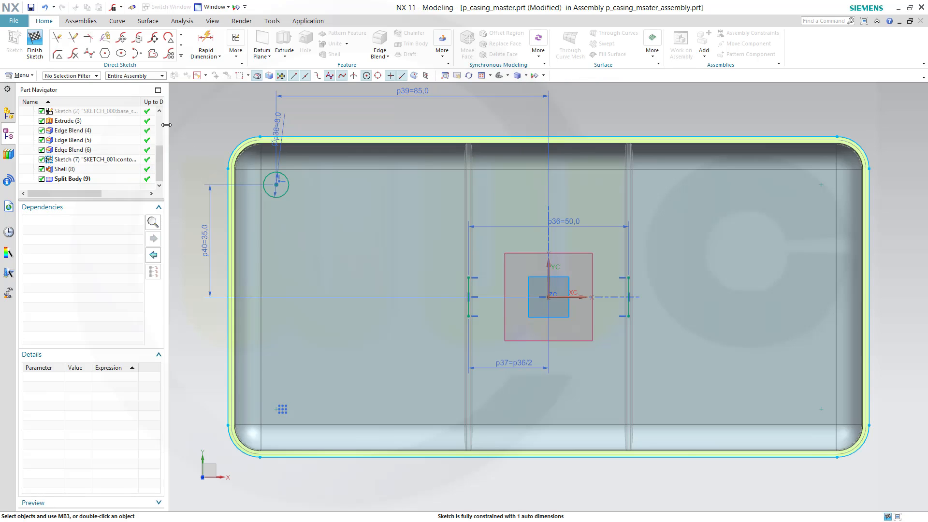
pyautogui.click(45, 47)
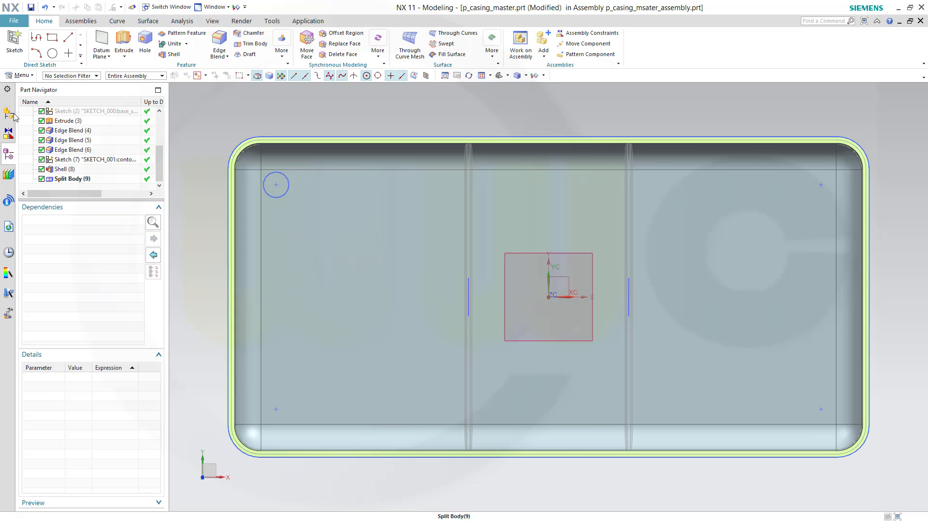
# Make p_casing_top the work part and hide the p_casing_master and p_casing_bottom components.
pyautogui.click(9, 115)
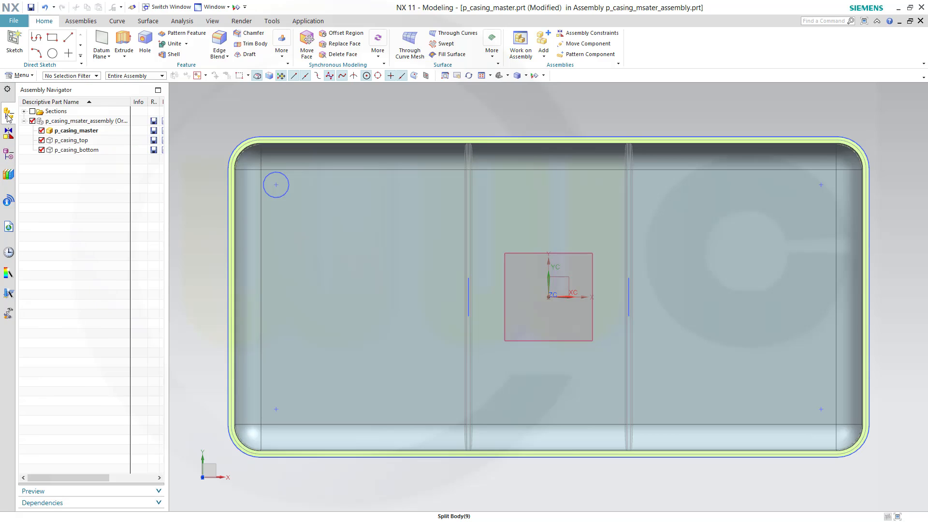
pyautogui.doubleClick(79, 140)
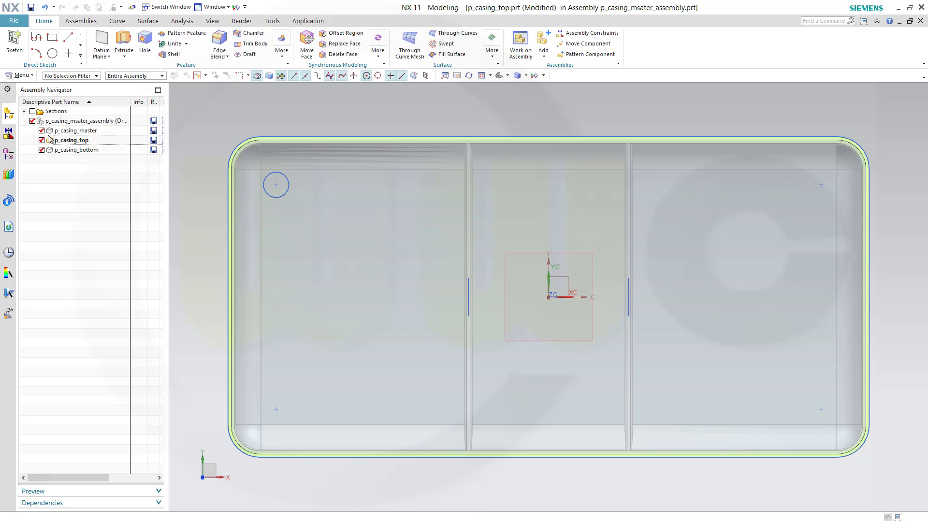
pyautogui.click(42, 131)
pyautogui.click(41, 150)
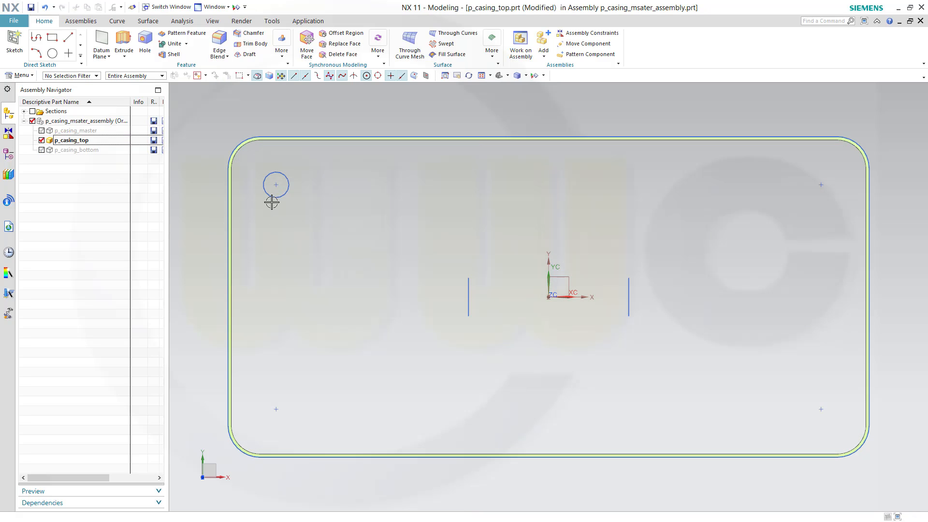
# Turn off the section clipping so the whole top casing is displayed.
pyautogui.click(213, 21)
pyautogui.click(309, 46)
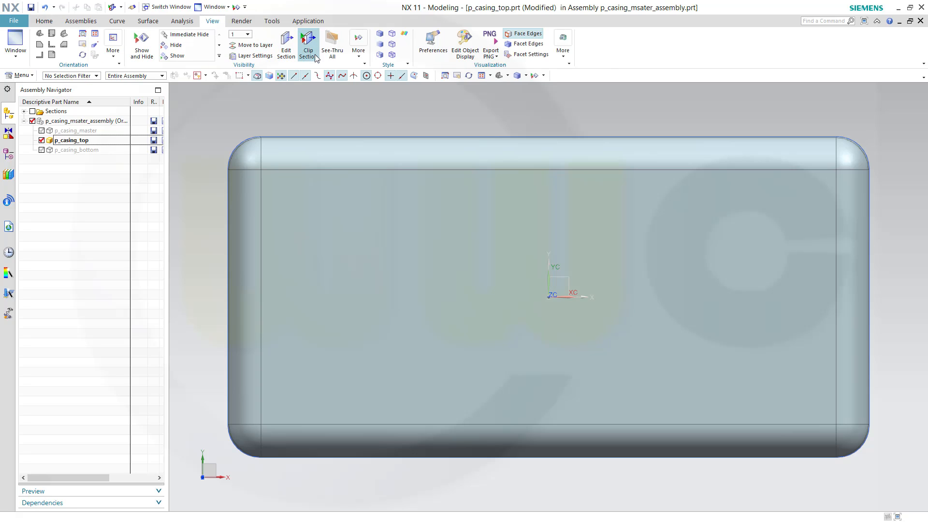
pyautogui.moveTo(448, 191); pyautogui.dragTo(458, 305, button='middle')
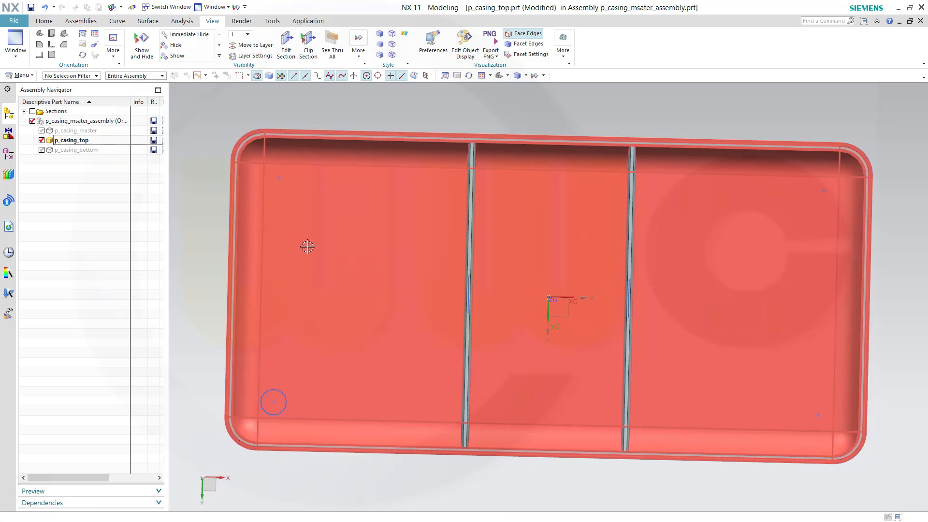
pyautogui.moveTo(309, 247); pyautogui.dragTo(306, 194, button='middle')
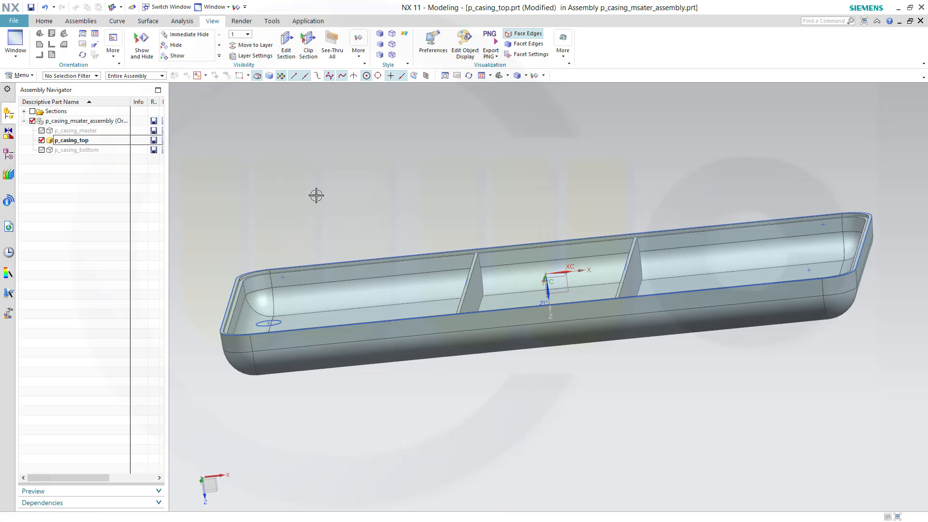
# Set up an Extrude of the sketch circle from 0 mm with the end limit Until Next, united with the top casing body.
pyautogui.click(51, 24)
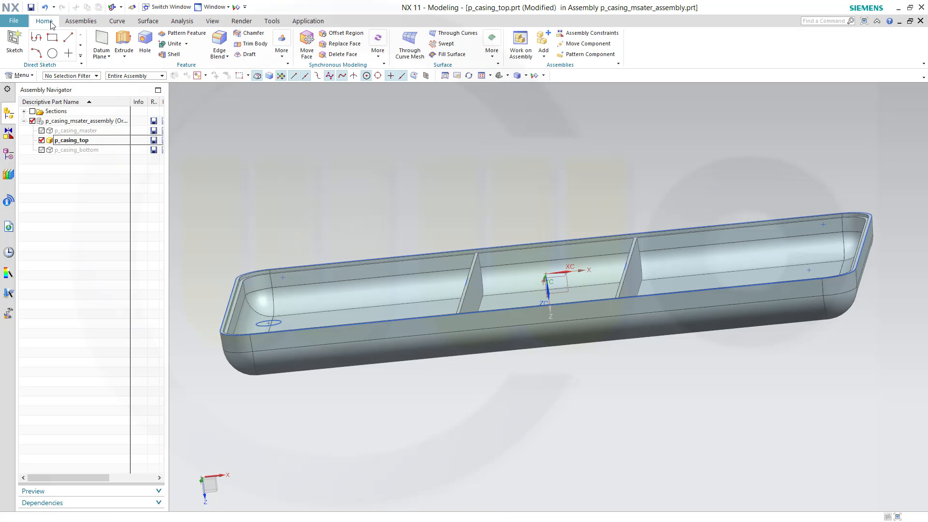
pyautogui.click(124, 43)
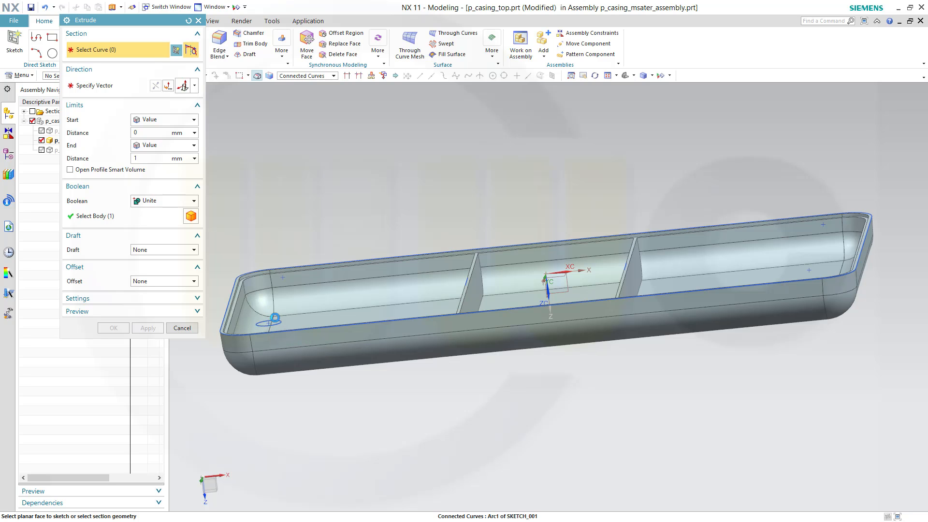
pyautogui.click(269, 322)
pyautogui.moveTo(336, 211); pyautogui.dragTo(336, 261, button='middle')
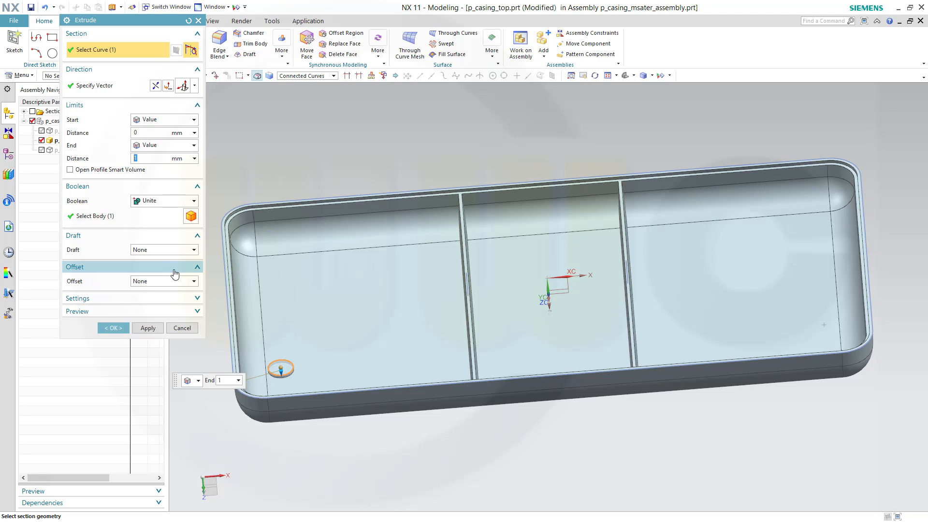
pyautogui.click(195, 158)
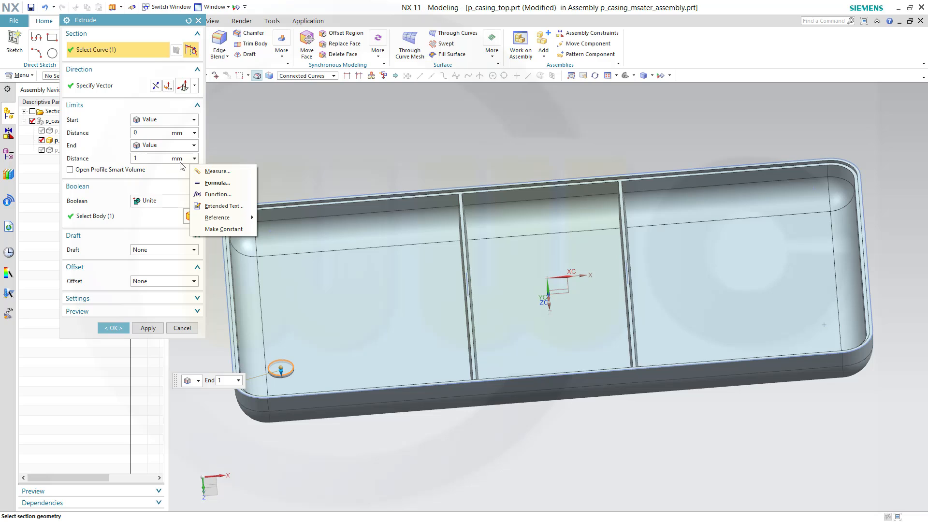
pyautogui.click(194, 146)
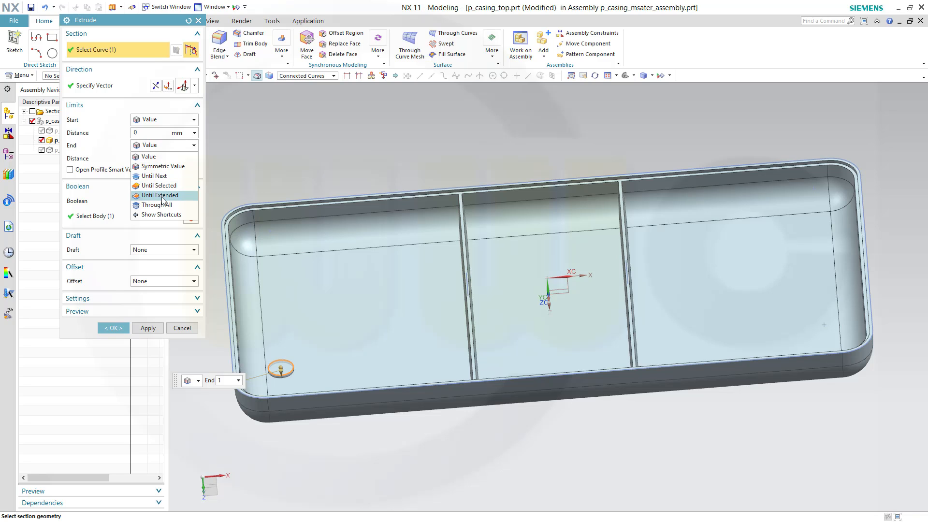
pyautogui.click(166, 177)
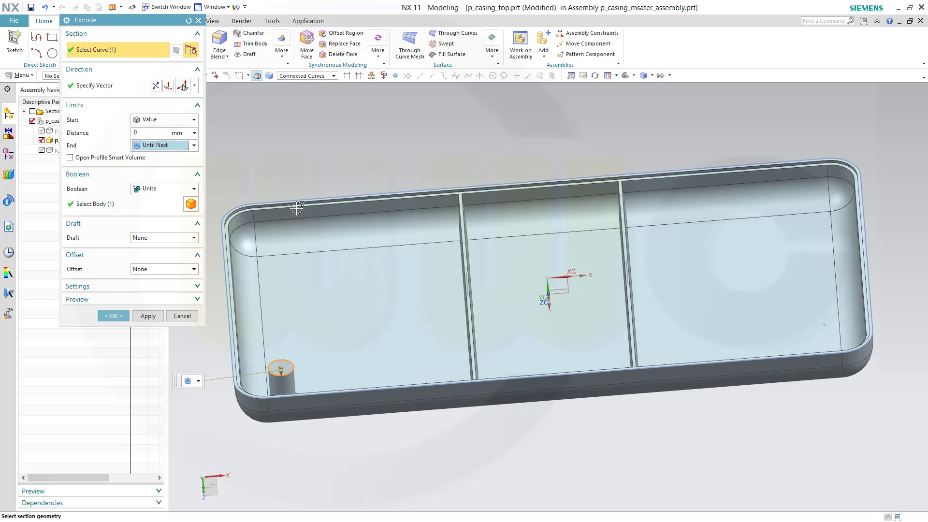
pyautogui.moveTo(269, 169); pyautogui.dragTo(264, 148, button='middle')
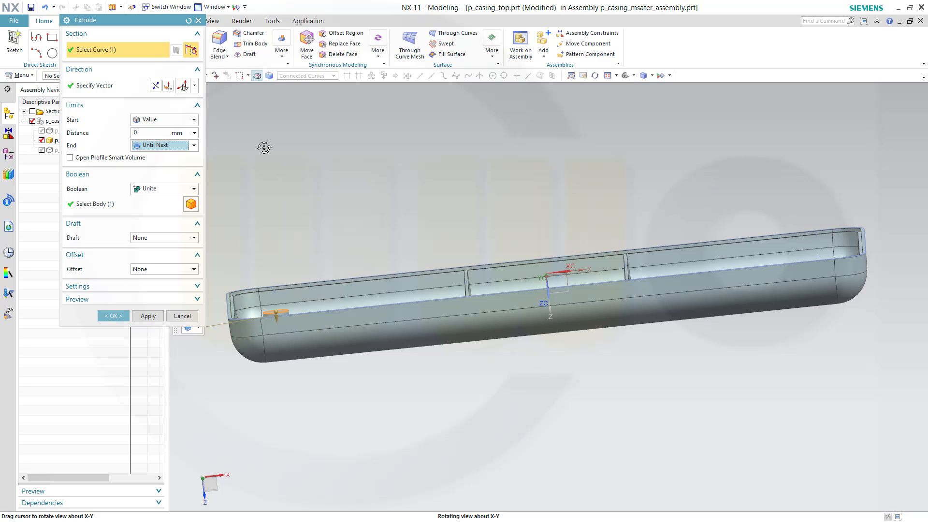
pyautogui.moveTo(264, 148); pyautogui.dragTo(265, 149, button='middle')
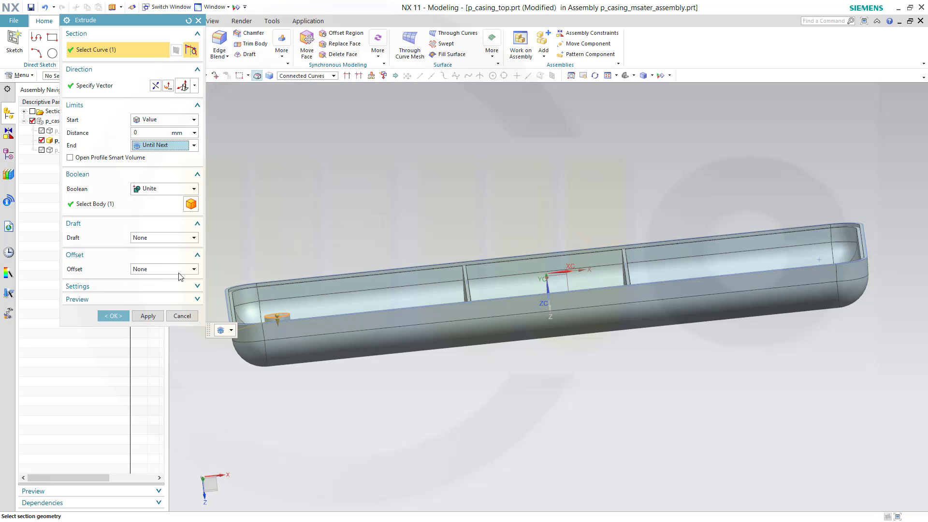
# Add a single-angle draft From Section driven by pct_draftangle to the circle's extrusion and create the boss.
pyautogui.click(195, 238)
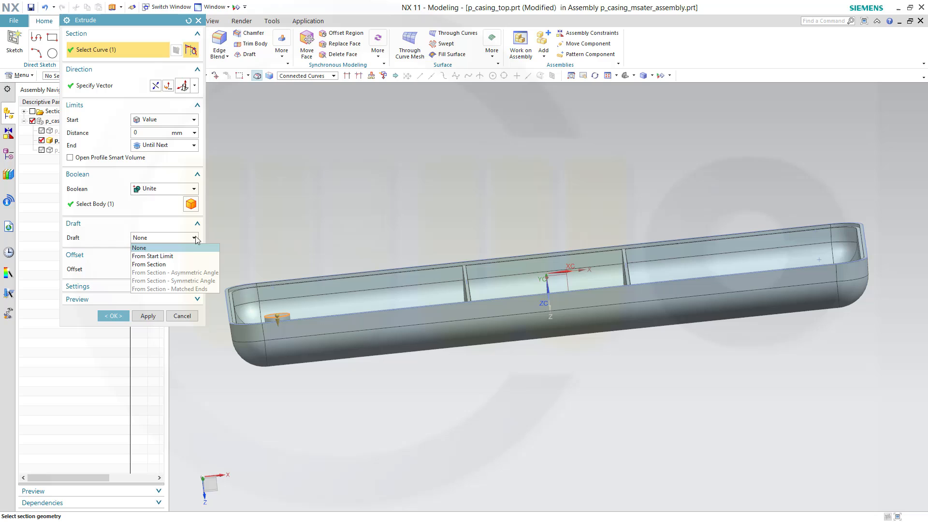
pyautogui.click(167, 265)
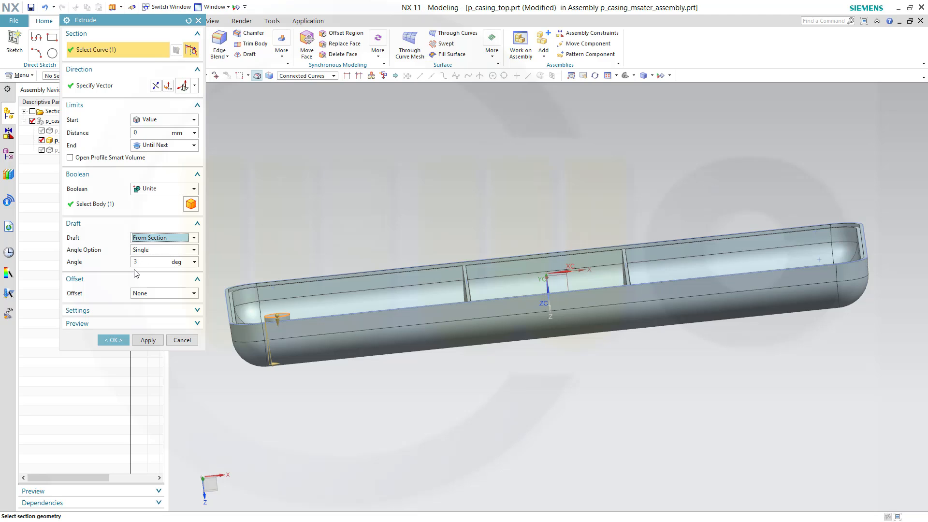
pyautogui.click(149, 264)
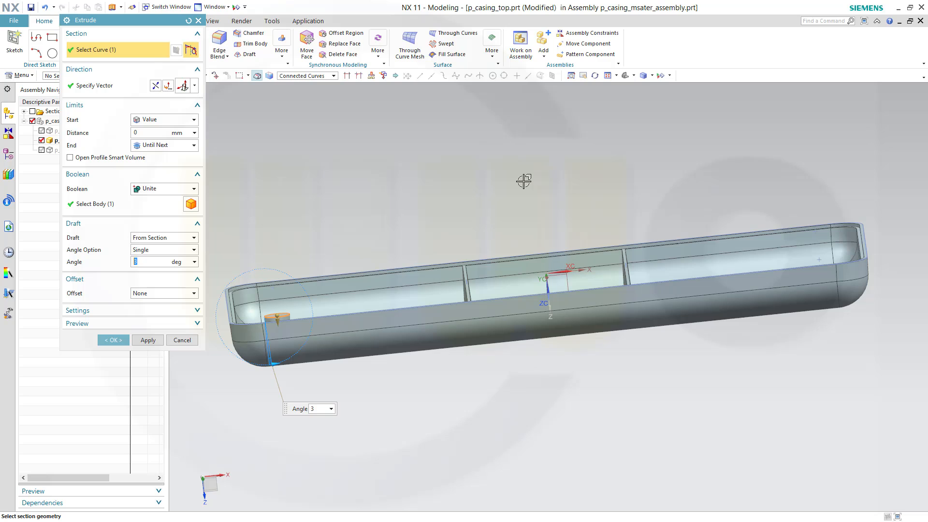
pyautogui.write('pct')
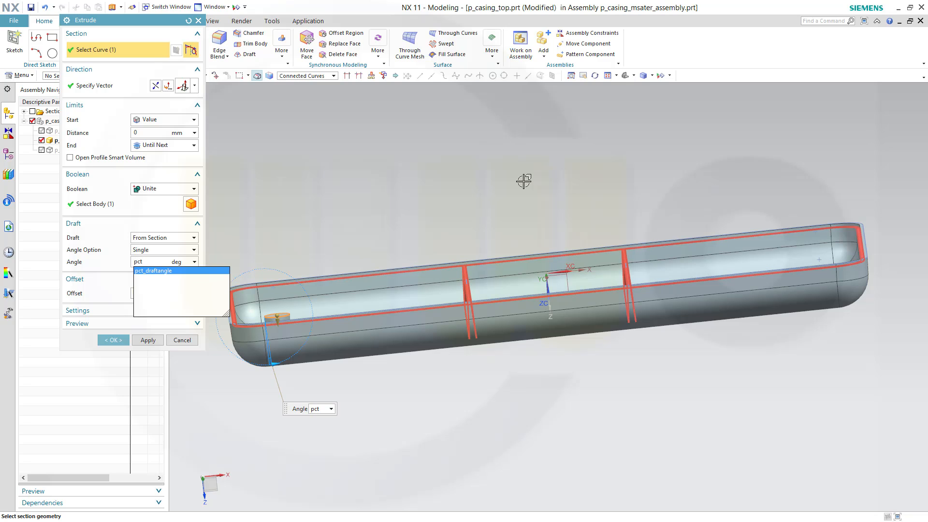
pyautogui.press('Return')
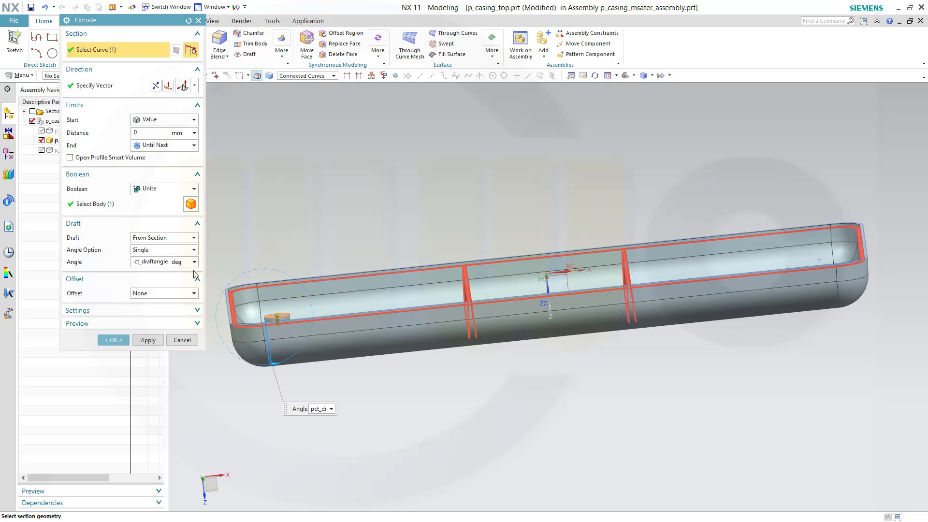
pyautogui.click(116, 341)
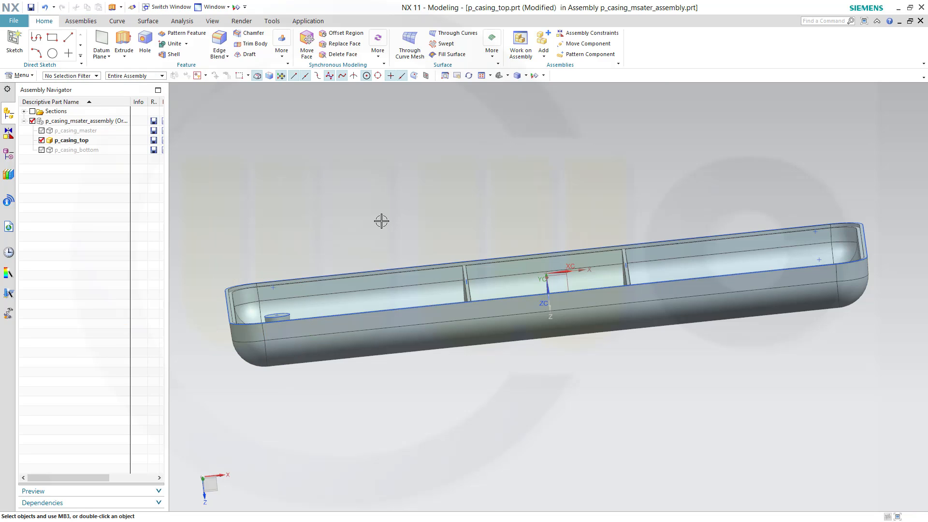
# Reverse the boss extrusion's draft by changing its angle formula to -pct_draftangle.
pyautogui.moveTo(380, 220); pyautogui.dragTo(385, 265, button='middle')
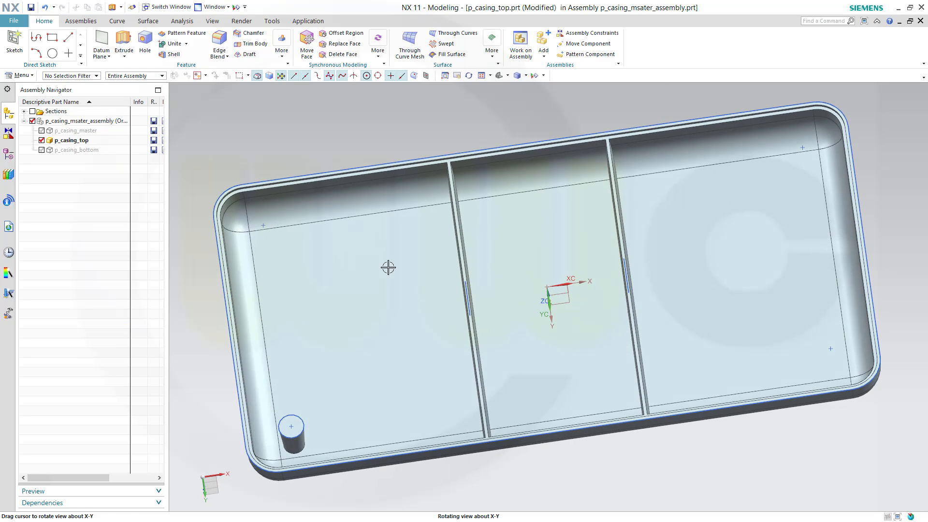
pyautogui.click(9, 156)
pyautogui.scroll(-2, 161, 150)
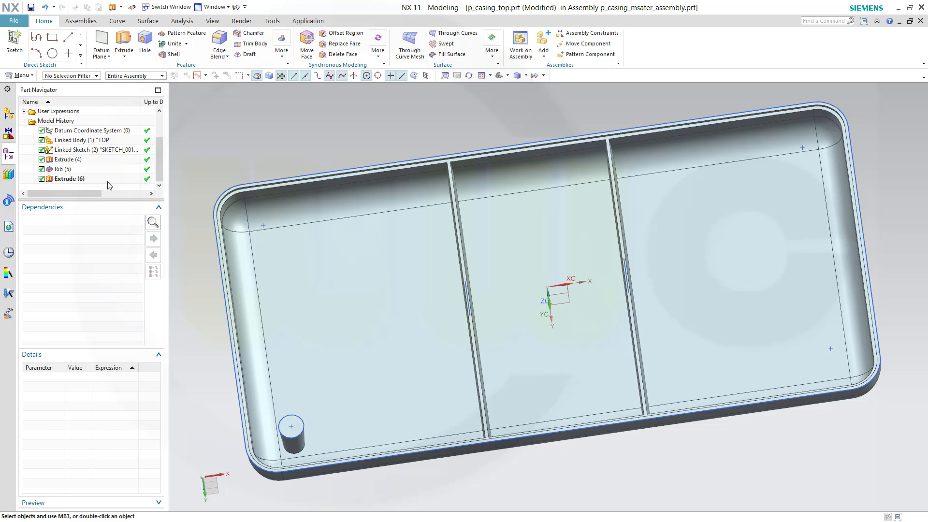
pyautogui.doubleClick(67, 179)
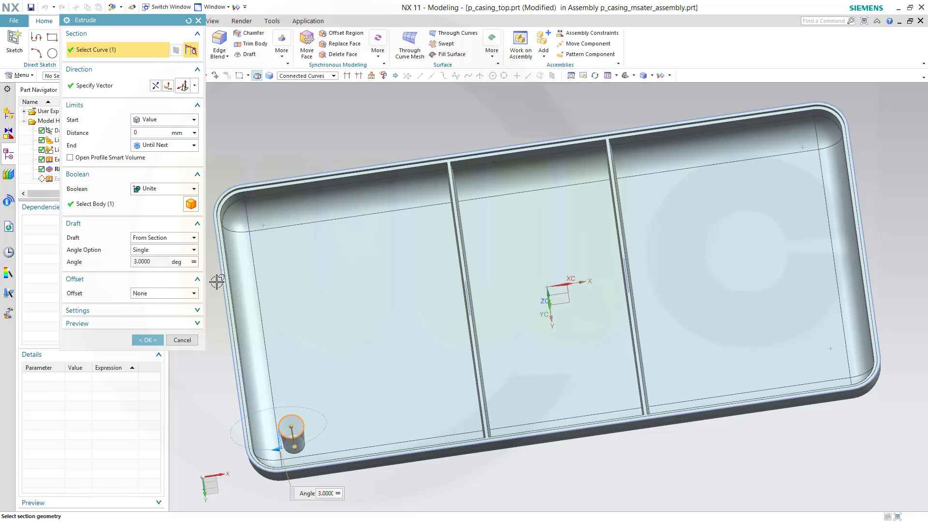
pyautogui.click(193, 262)
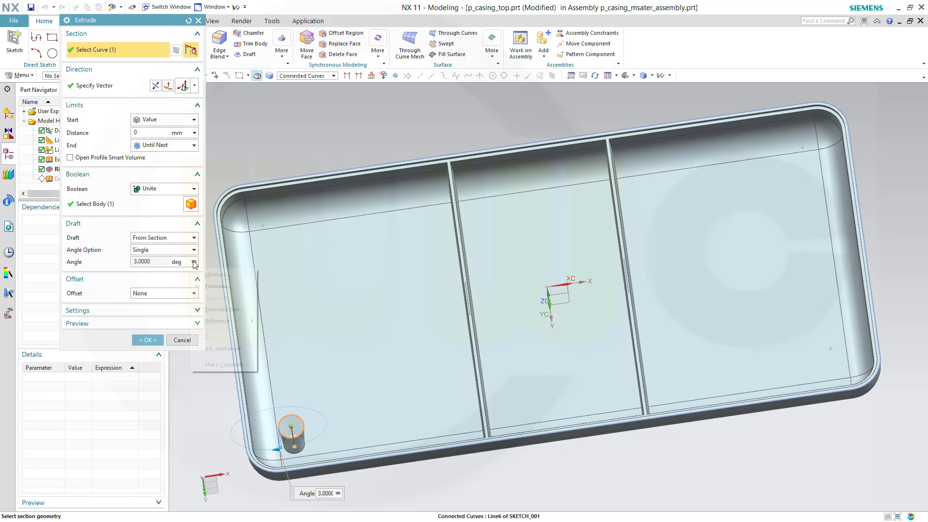
pyautogui.click(216, 287)
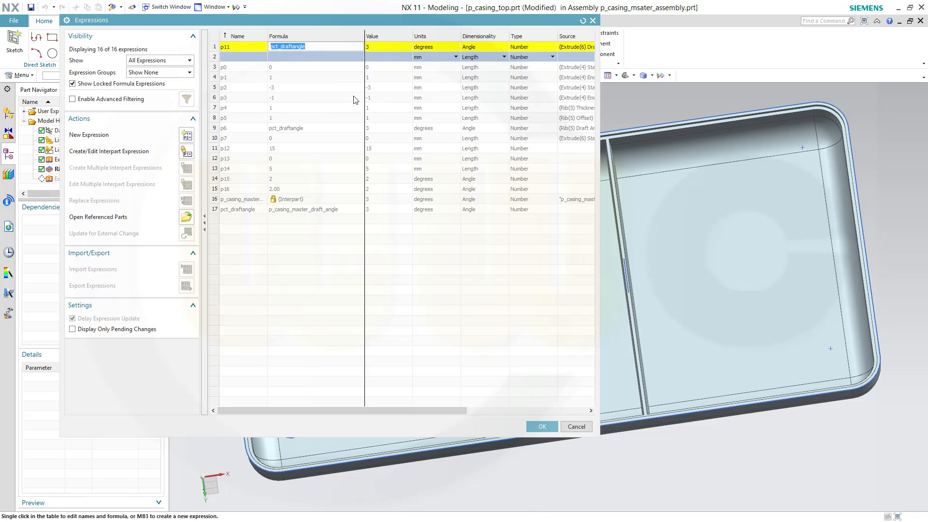
pyautogui.click(271, 46)
pyautogui.write('-')
pyautogui.click(542, 426)
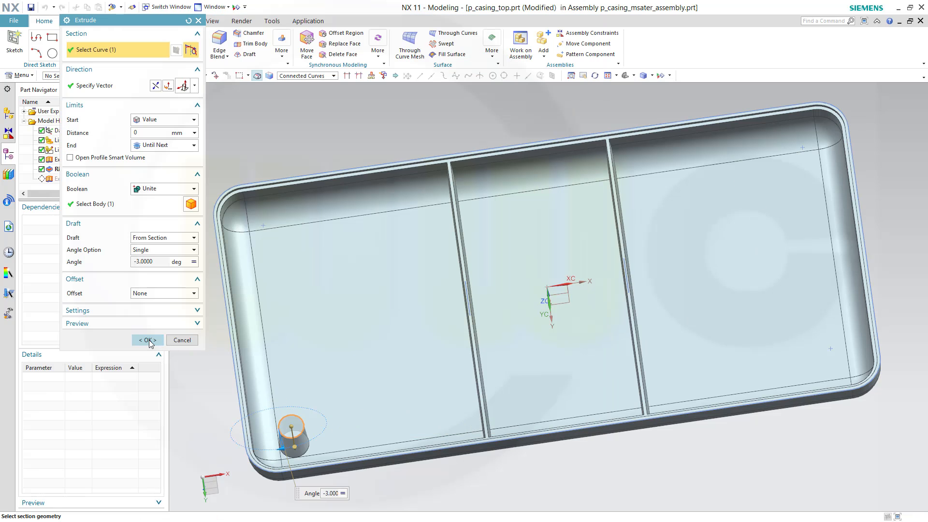
pyautogui.click(148, 340)
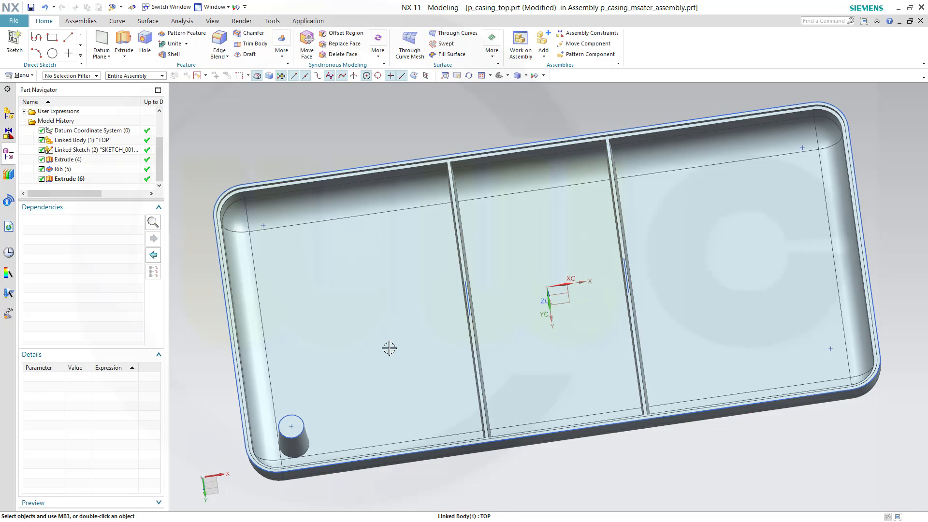
# Set up a General-layout Pattern Feature of the top casing's corner boss, starting from the centre point of its circle.
pyautogui.moveTo(389, 348)
pyautogui.mouseDown(button='middle')
pyautogui.moveTo(377, 325)
pyautogui.moveTo(379, 334)
pyautogui.mouseUp(button='middle')
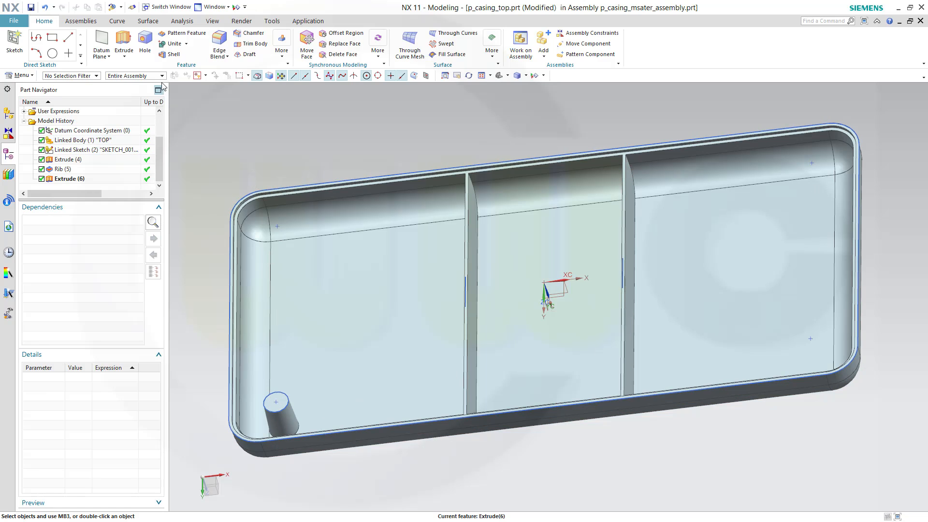
pyautogui.click(185, 33)
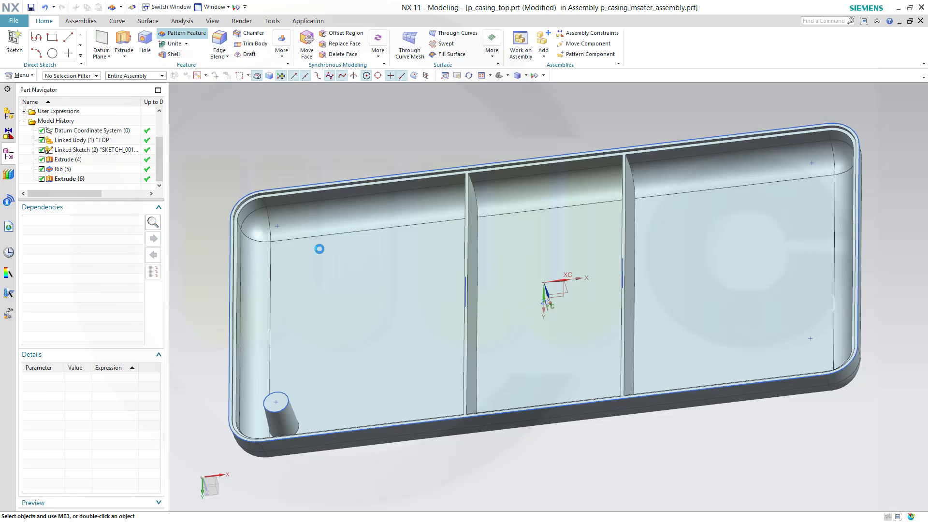
pyautogui.click(293, 422)
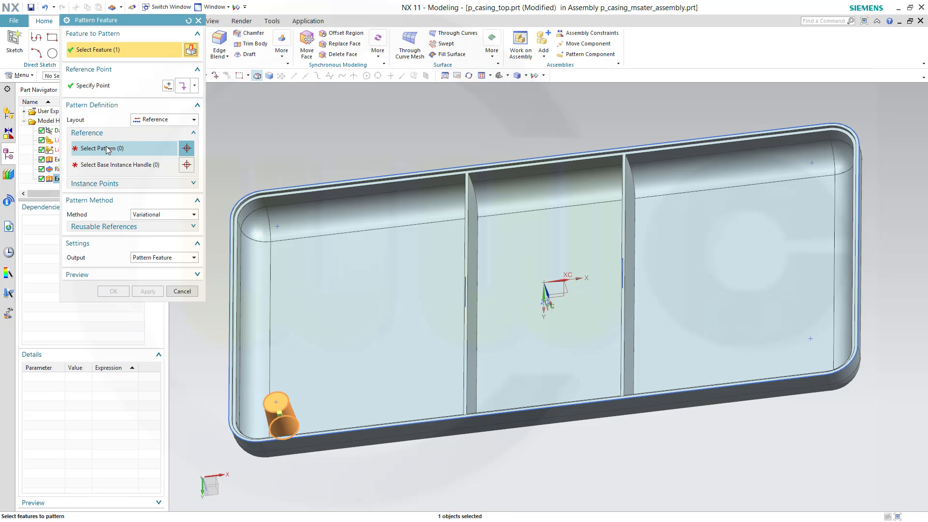
pyautogui.click(187, 148)
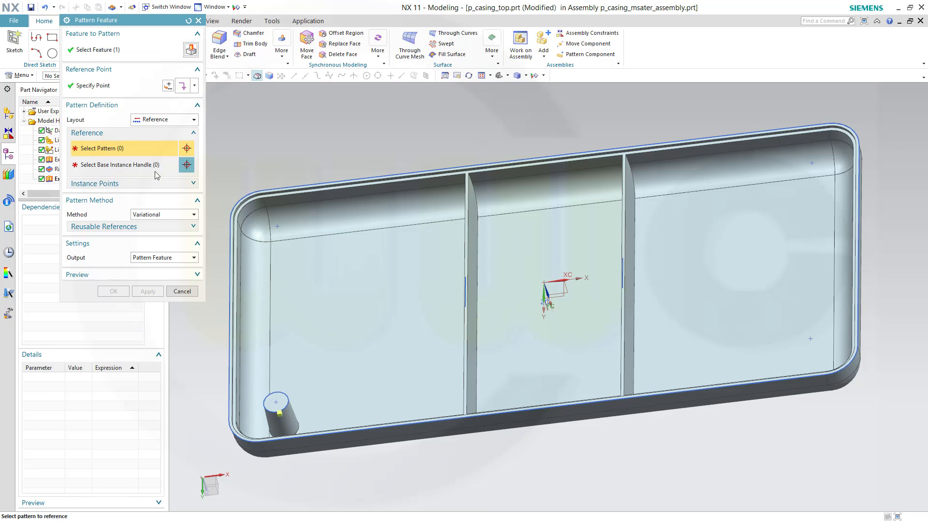
pyautogui.click(191, 120)
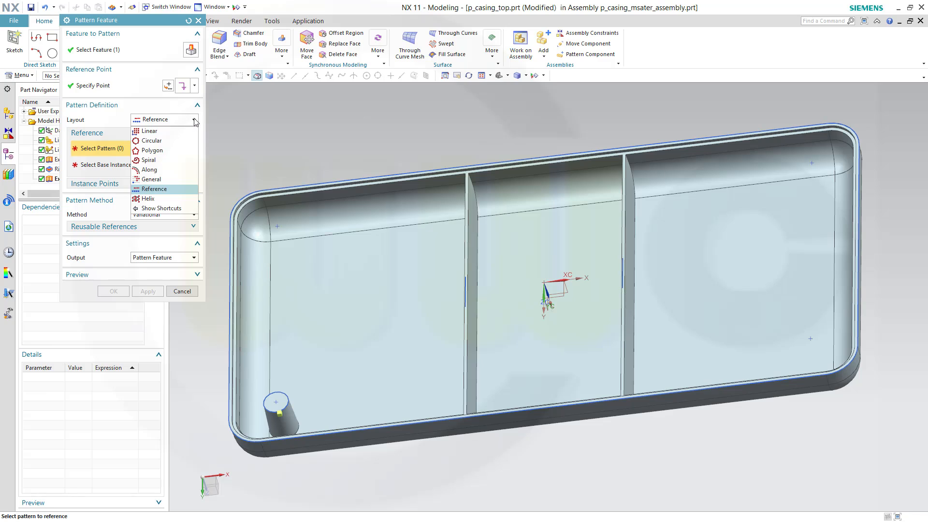
pyautogui.click(166, 180)
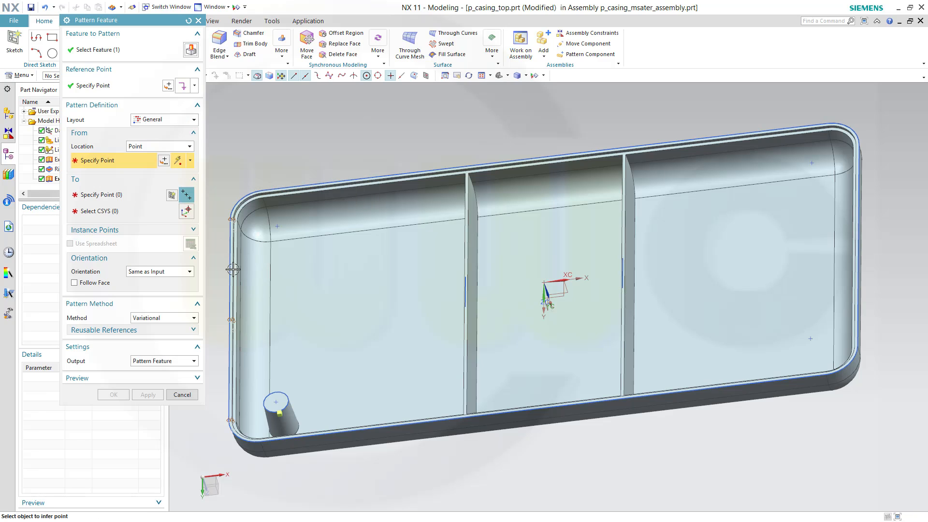
pyautogui.click(275, 401)
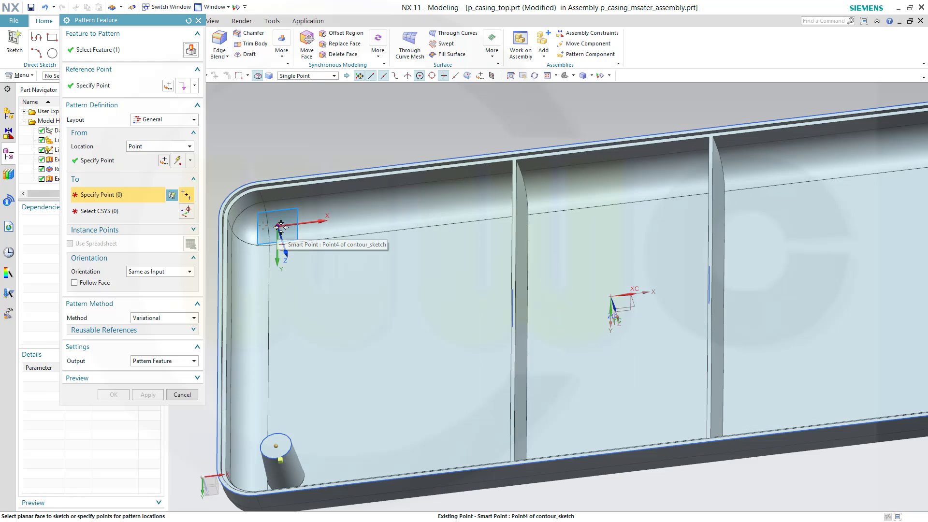
# Place boss instances at the three remaining corner points of the contour sketch and create the pattern.
pyautogui.scroll(1, 280, 227)
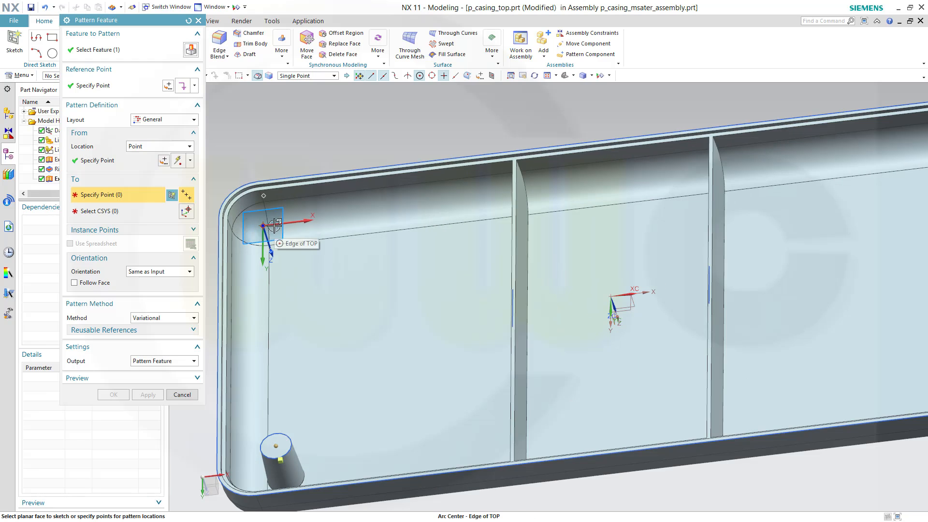
pyautogui.scroll(-2, 401, 294)
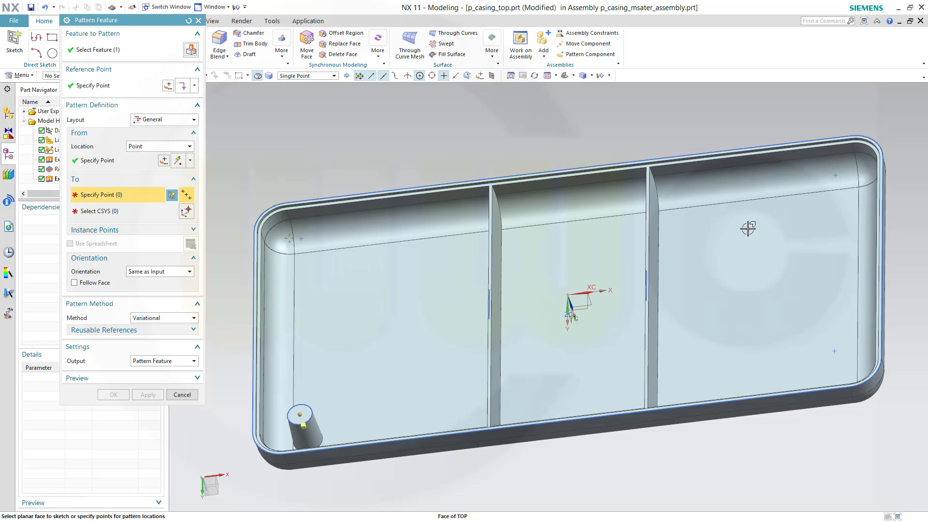
pyautogui.click(839, 210)
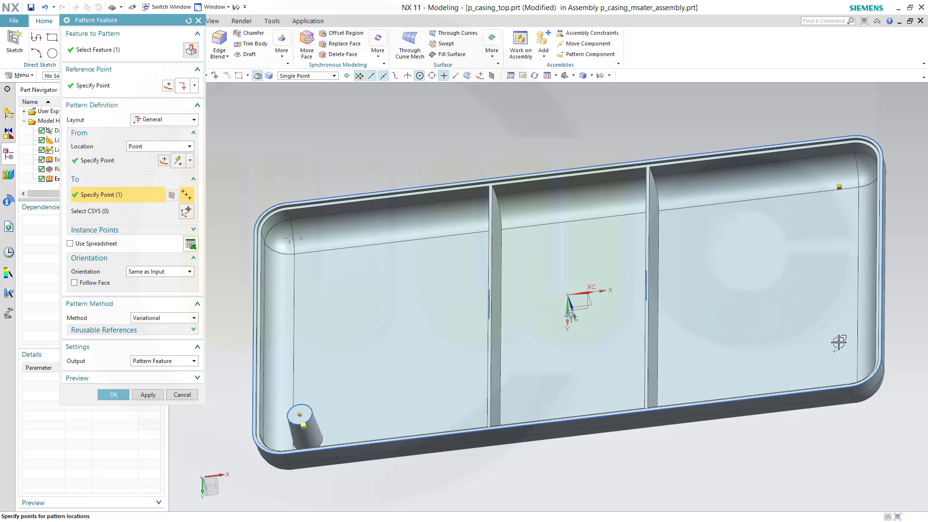
pyautogui.click(834, 351)
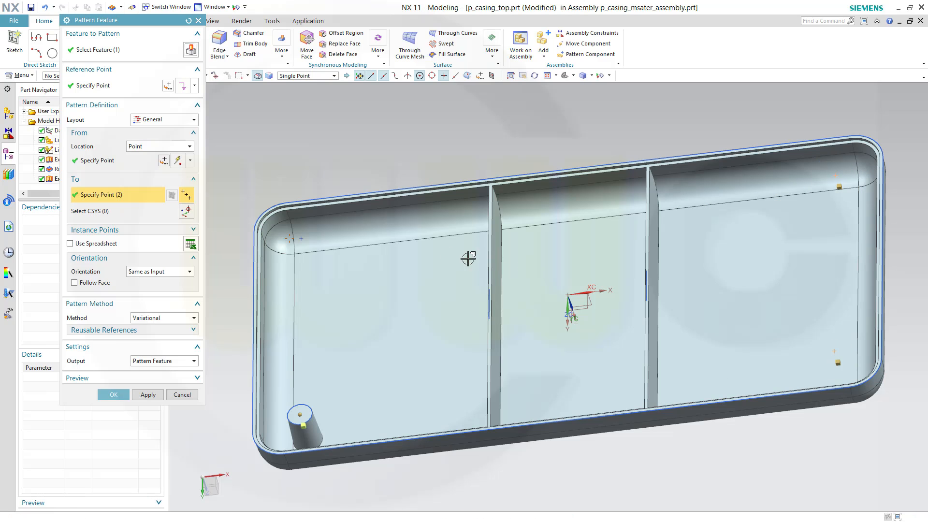
pyautogui.moveTo(342, 263)
pyautogui.mouseDown(button='middle')
pyautogui.moveTo(371, 271)
pyautogui.moveTo(336, 274)
pyautogui.mouseUp(button='middle')
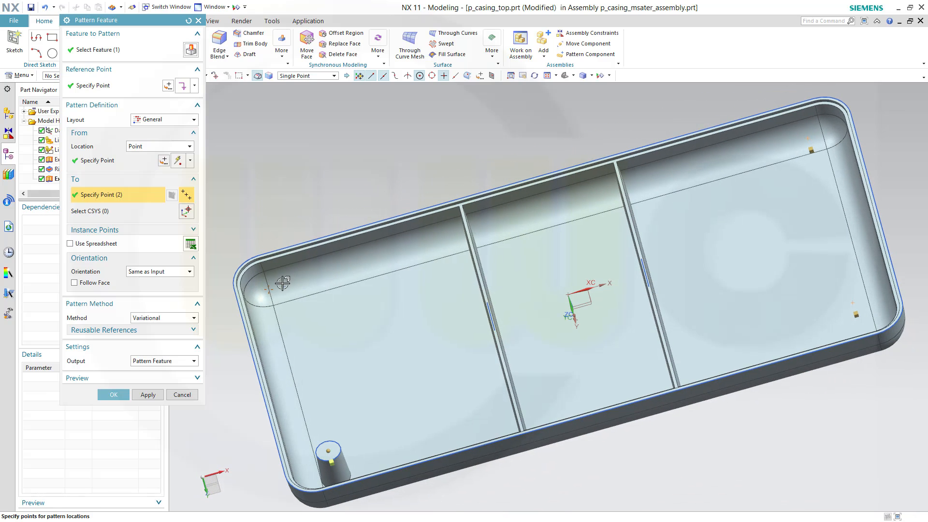
pyautogui.click(283, 288)
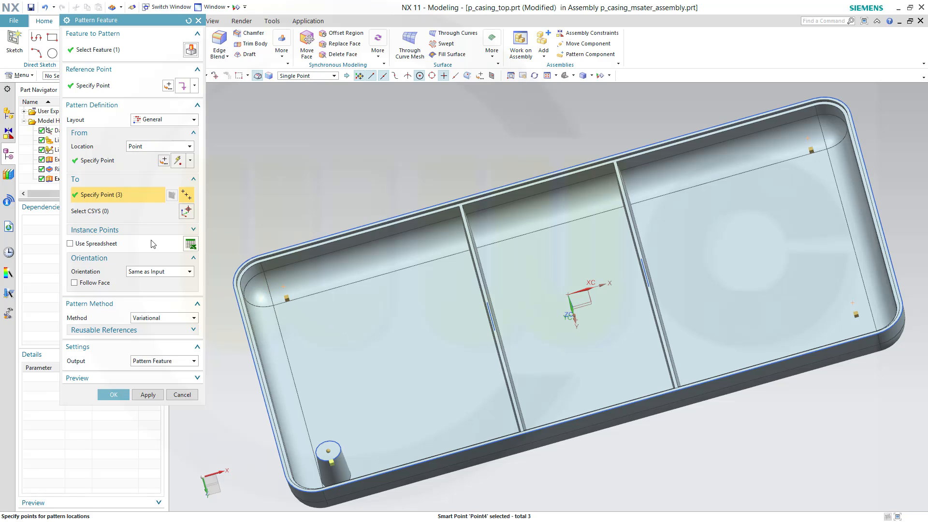
pyautogui.click(115, 395)
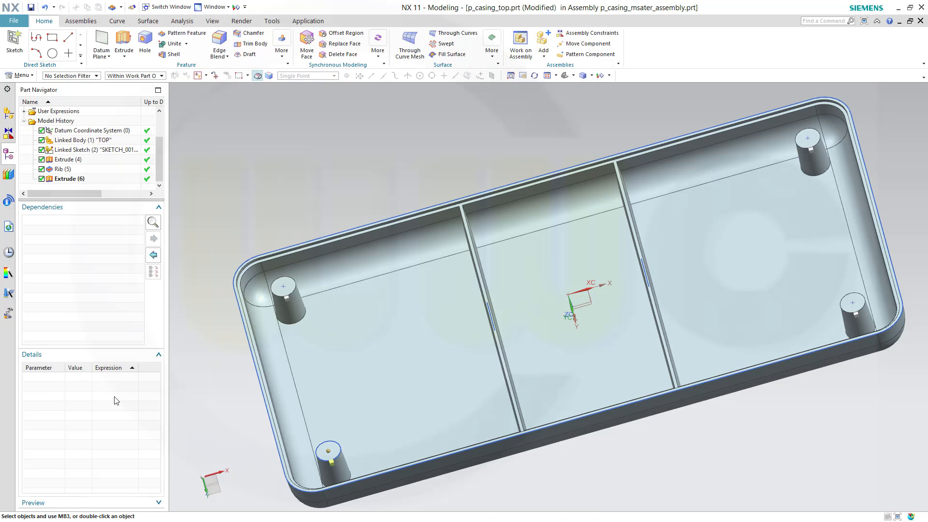
# Make p_casing_bottom the work part and orient its open inside with the sketch circle into view.
pyautogui.moveTo(494, 402); pyautogui.dragTo(440, 387, button='middle')
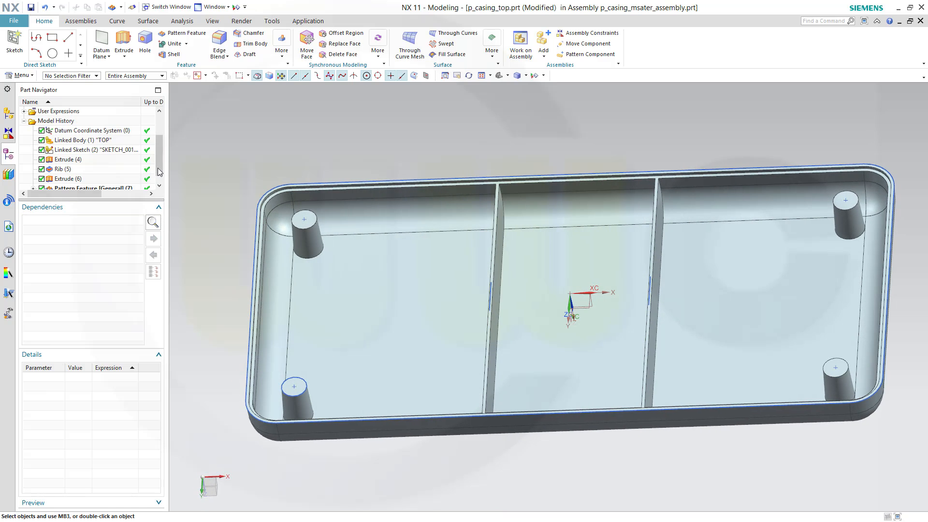
pyautogui.click(8, 113)
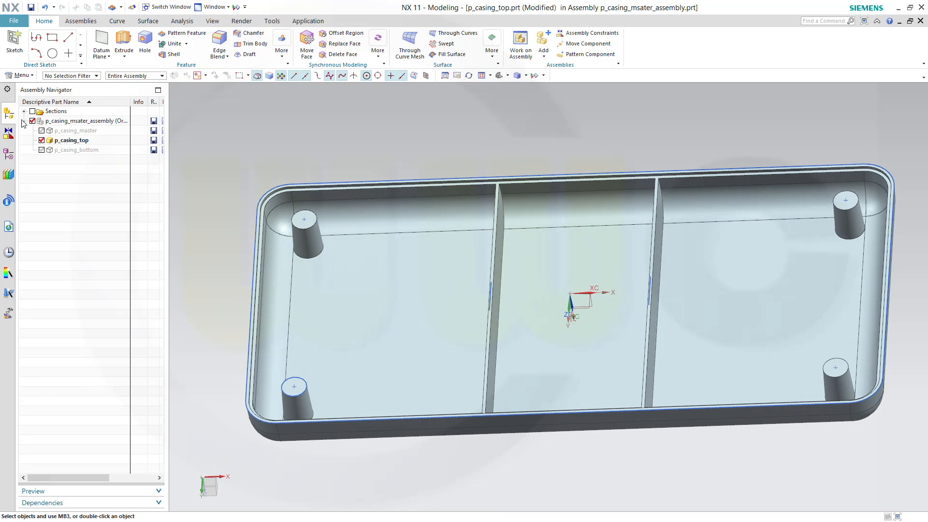
pyautogui.doubleClick(78, 150)
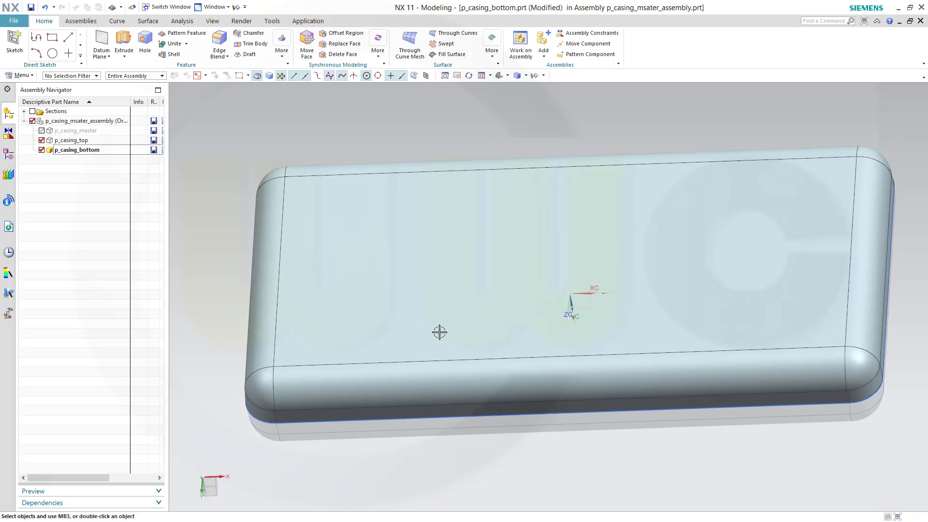
pyautogui.moveTo(439, 333); pyautogui.dragTo(372, 164, button='middle')
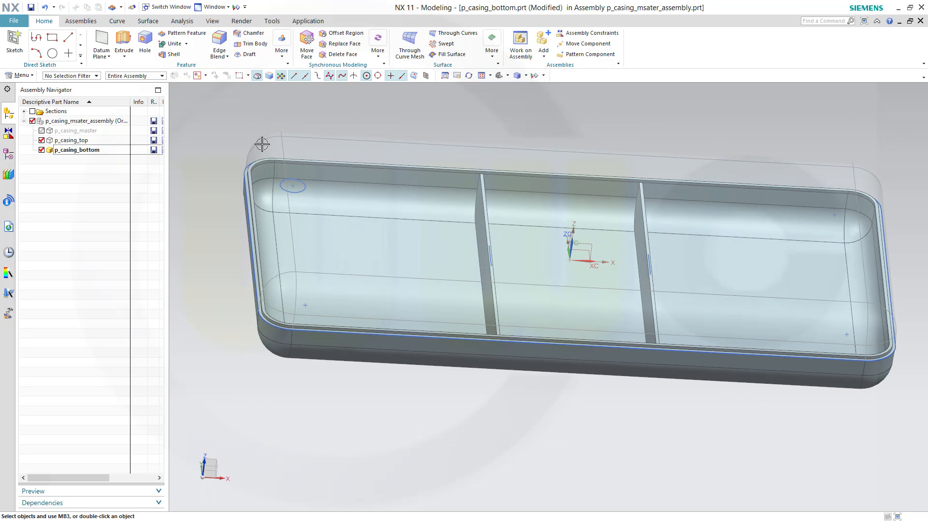
pyautogui.moveTo(378, 223)
pyautogui.mouseDown(button='middle')
pyautogui.moveTo(367, 197)
pyautogui.moveTo(363, 213)
pyautogui.mouseUp(button='middle')
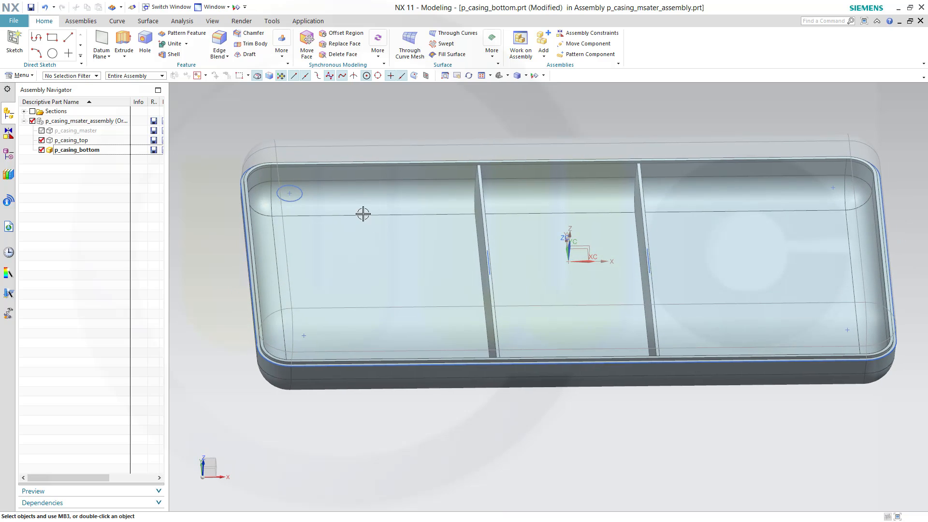
# Set up an Extrude of the sketch circle toward the casing floor, from -1 mm with the end limit Until Next, united with the bottom casing.
pyautogui.click(124, 43)
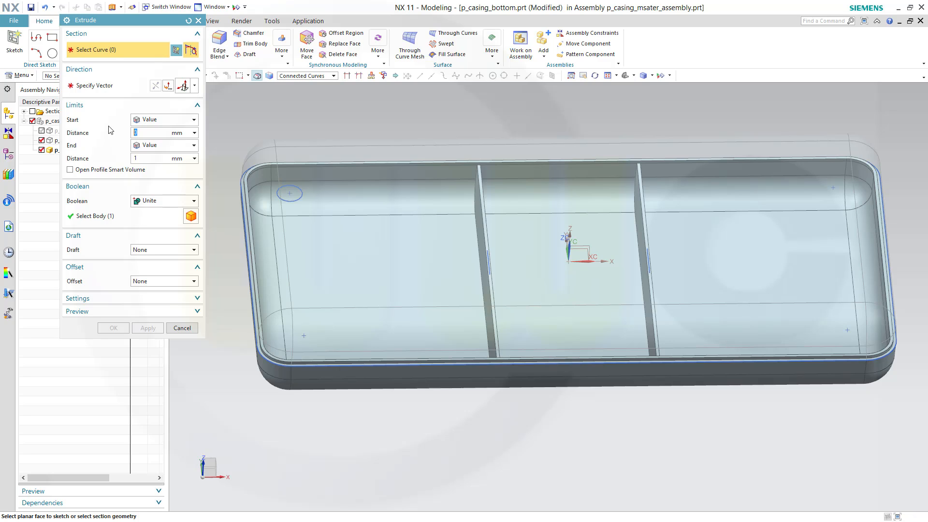
pyautogui.write('-1')
pyautogui.click(189, 146)
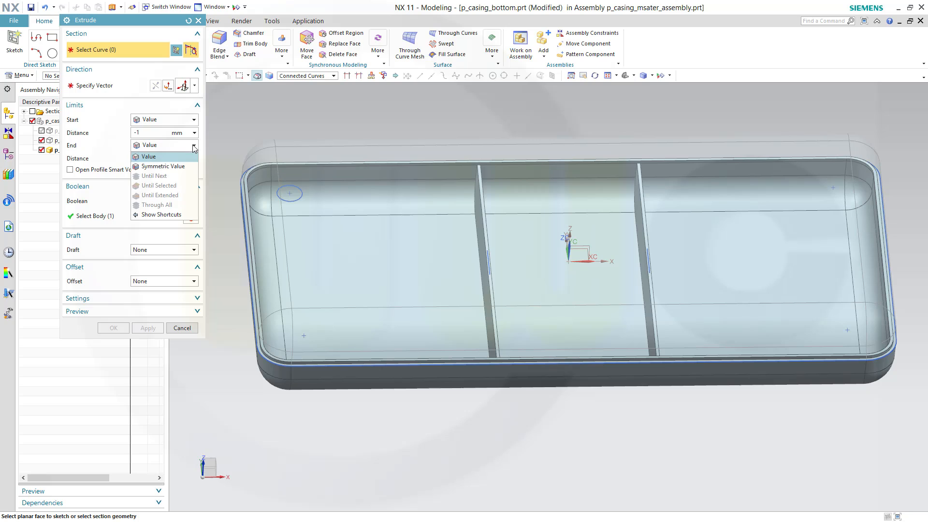
pyautogui.click(175, 156)
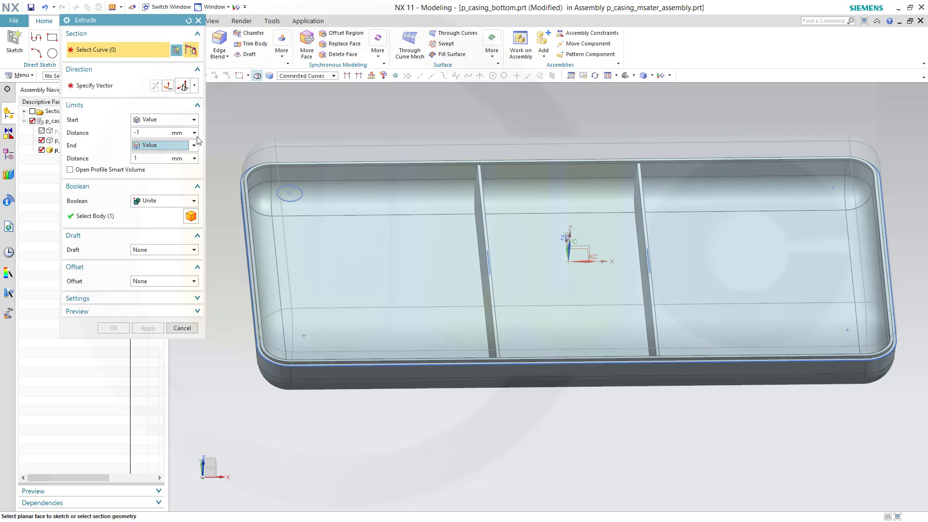
pyautogui.click(193, 148)
pyautogui.click(191, 155)
pyautogui.click(295, 202)
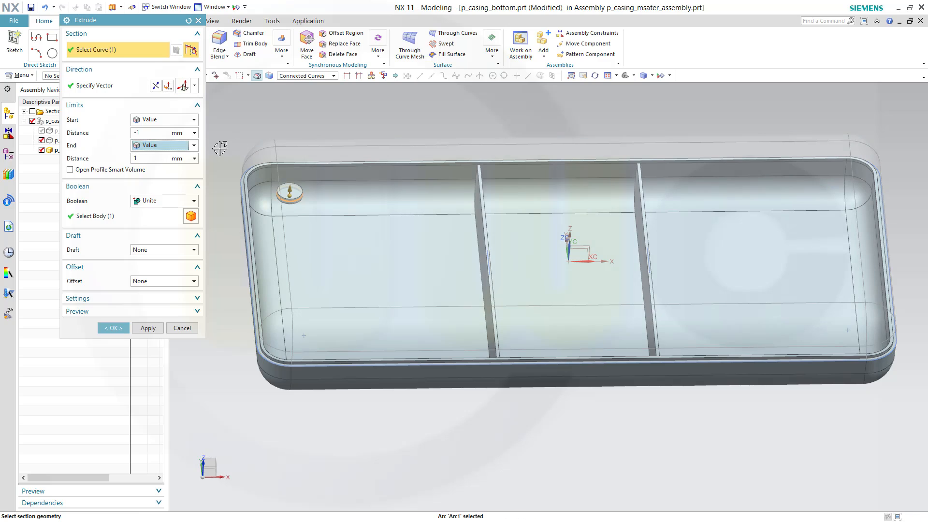
pyautogui.click(193, 147)
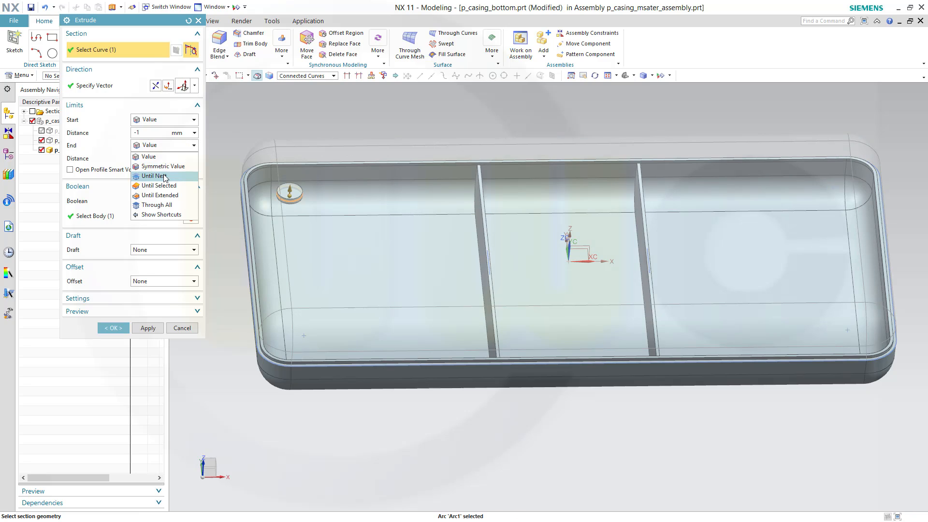
pyautogui.click(182, 176)
pyautogui.click(156, 87)
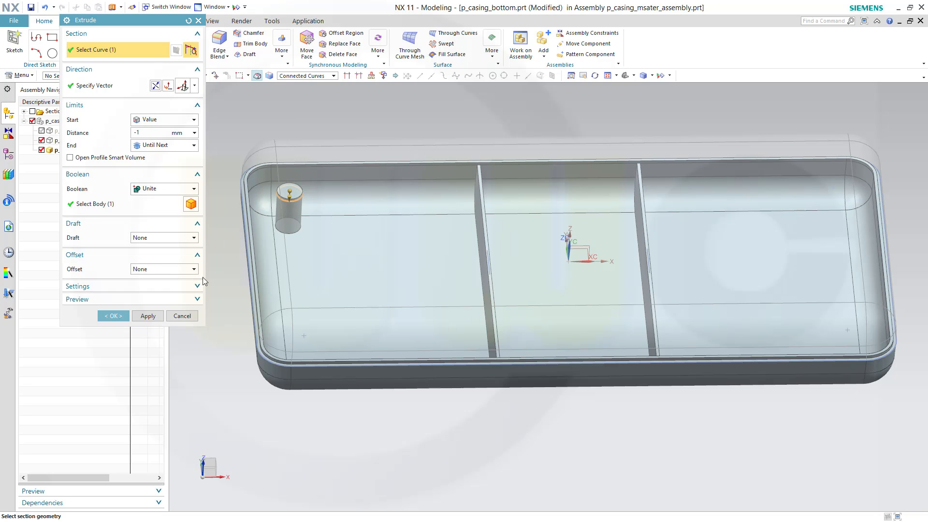
# Add a single-angle draft From Section with the formula -pcb_draftangle and create the bottom casing's boss.
pyautogui.click(193, 237)
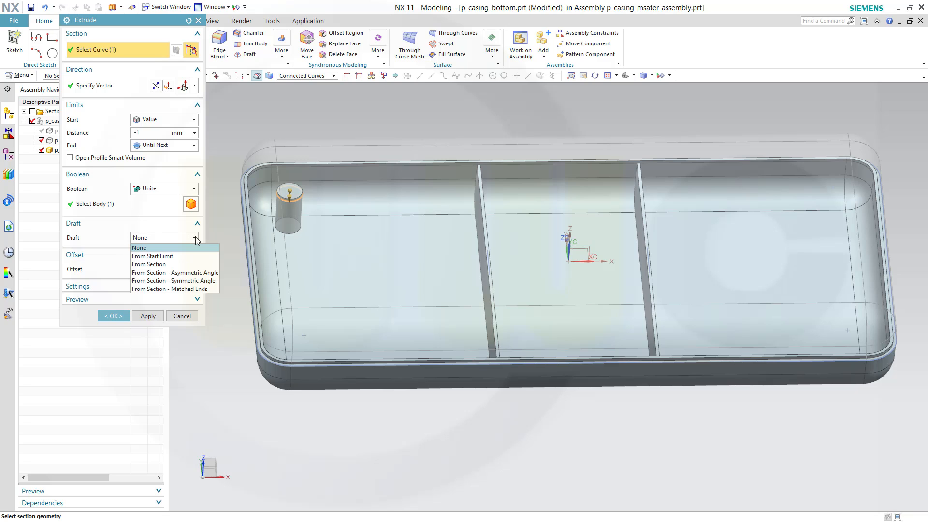
pyautogui.click(175, 265)
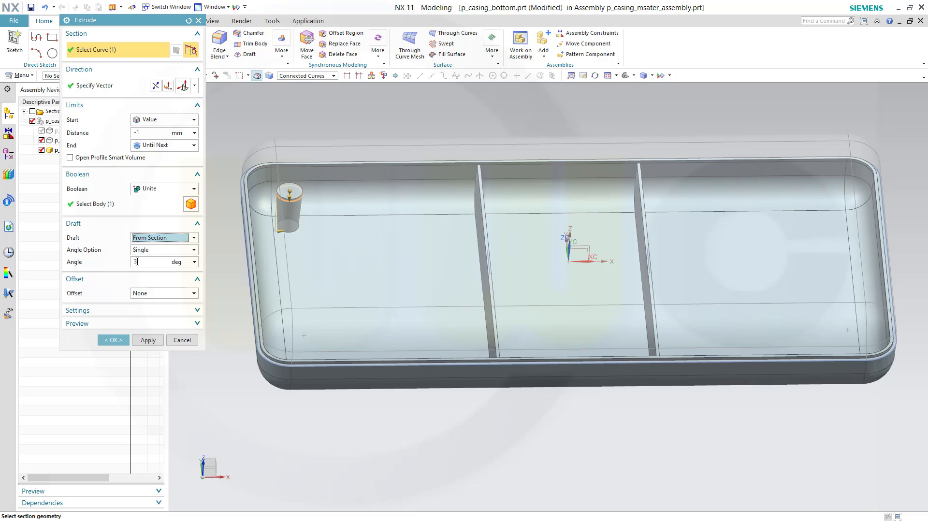
pyautogui.moveTo(145, 262); pyautogui.dragTo(128, 262)
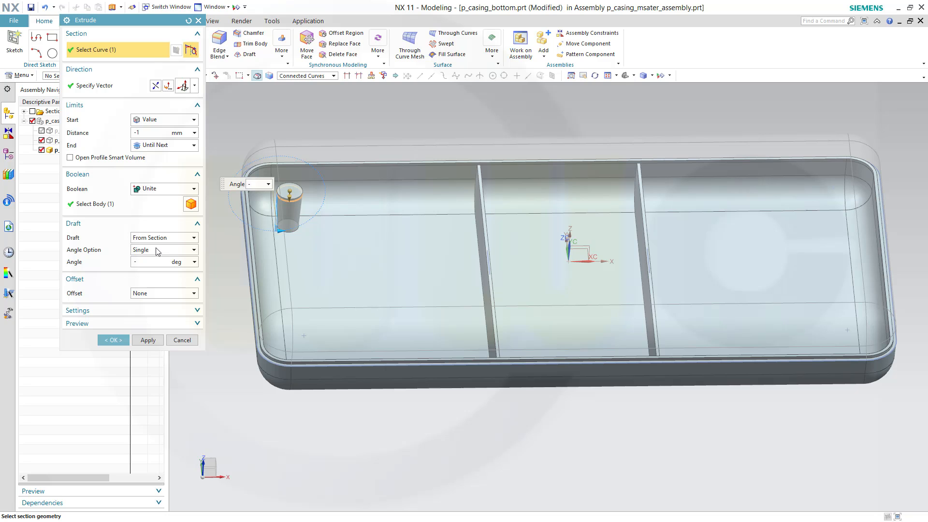
pyautogui.write('-pcb')
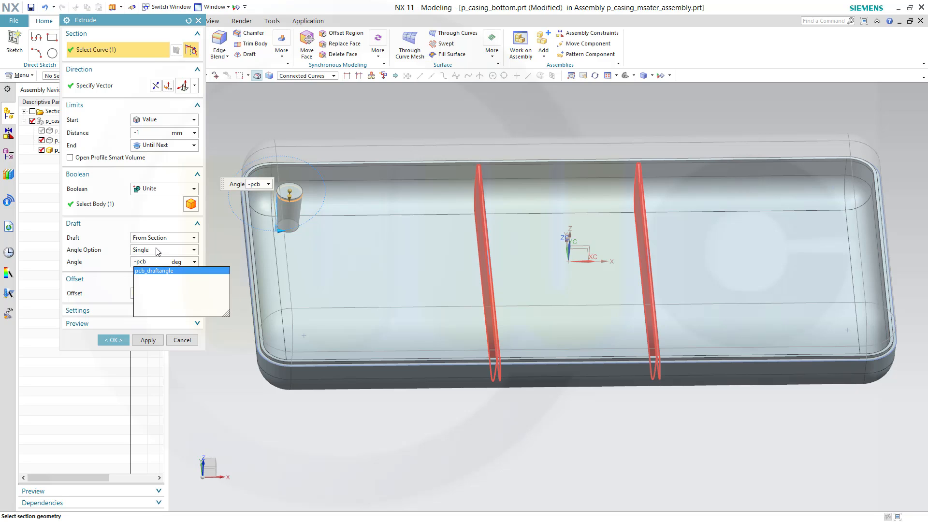
pyautogui.press('Return')
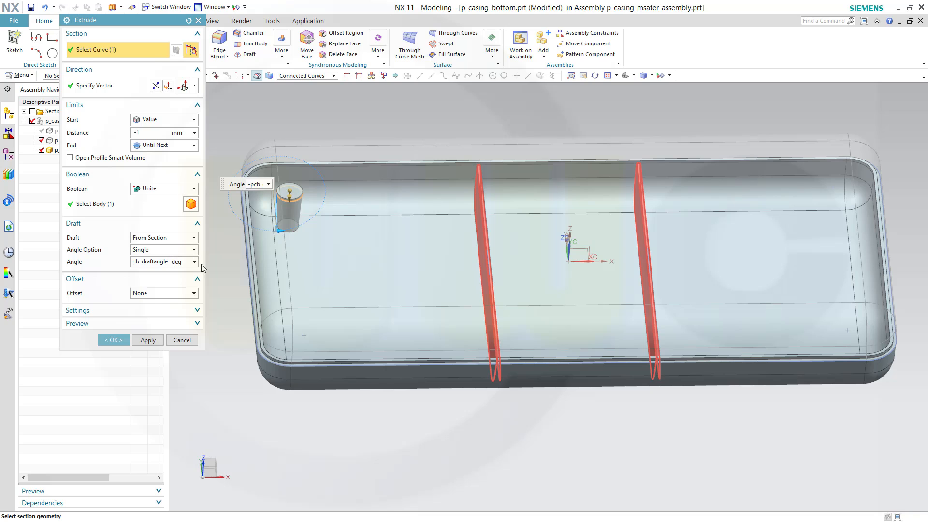
pyautogui.press('Tab')
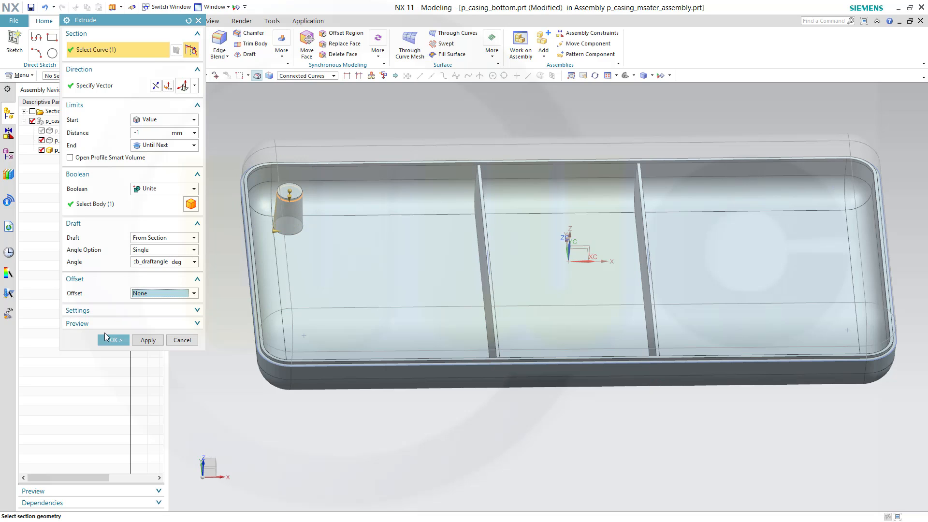
pyautogui.click(103, 343)
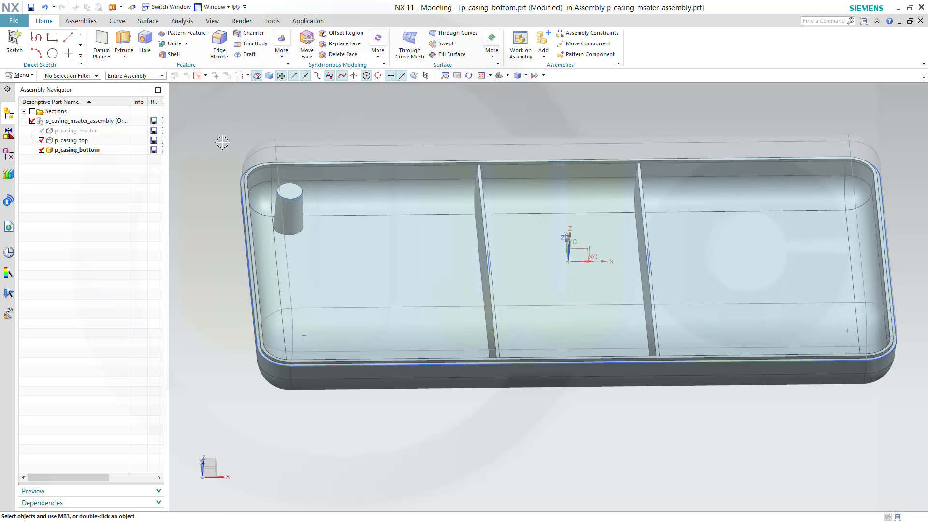
# Set up a General layout pattern of the bottom casing's drafted boss, using the centre of its top circle as the from point.
pyautogui.click(186, 33)
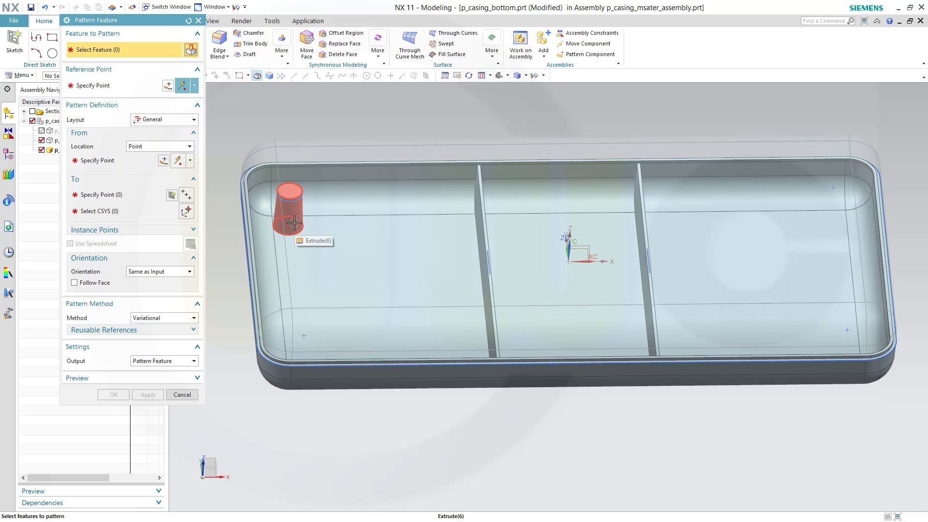
pyautogui.click(305, 207)
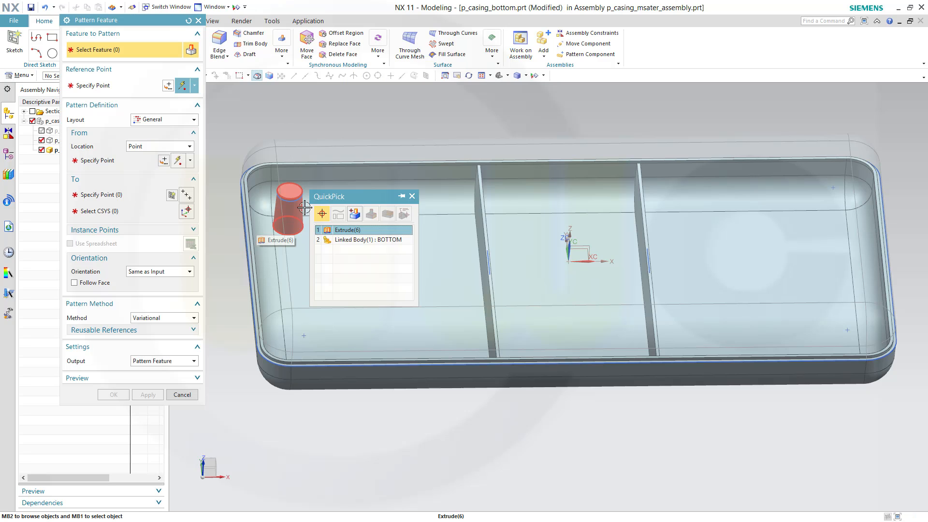
pyautogui.click(360, 230)
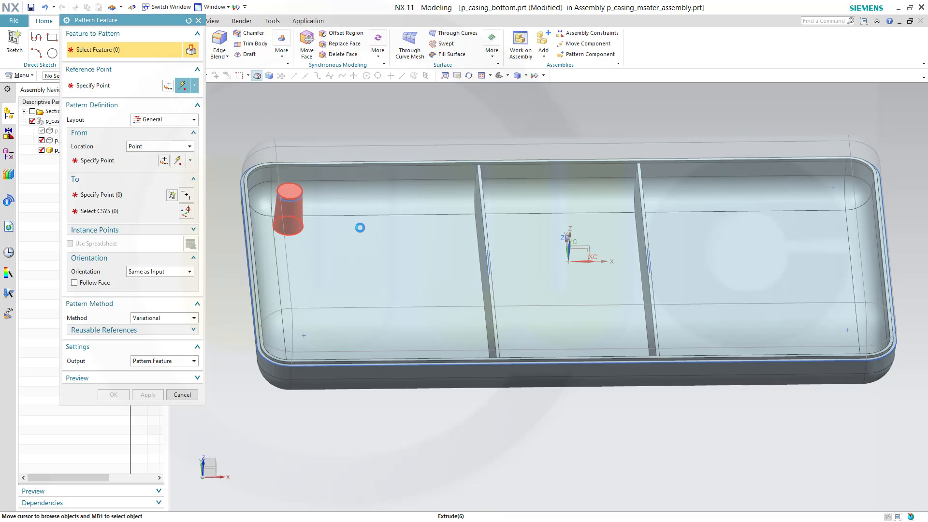
pyautogui.click(112, 161)
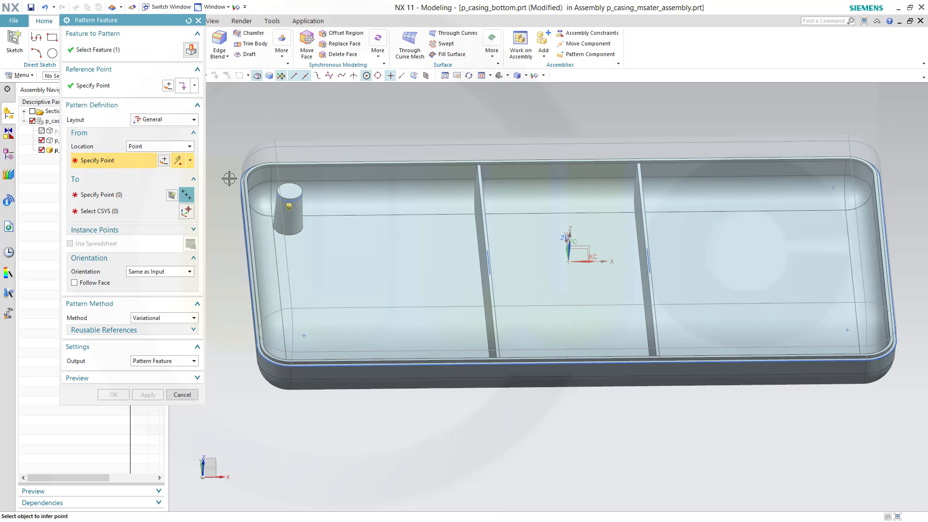
pyautogui.click(289, 194)
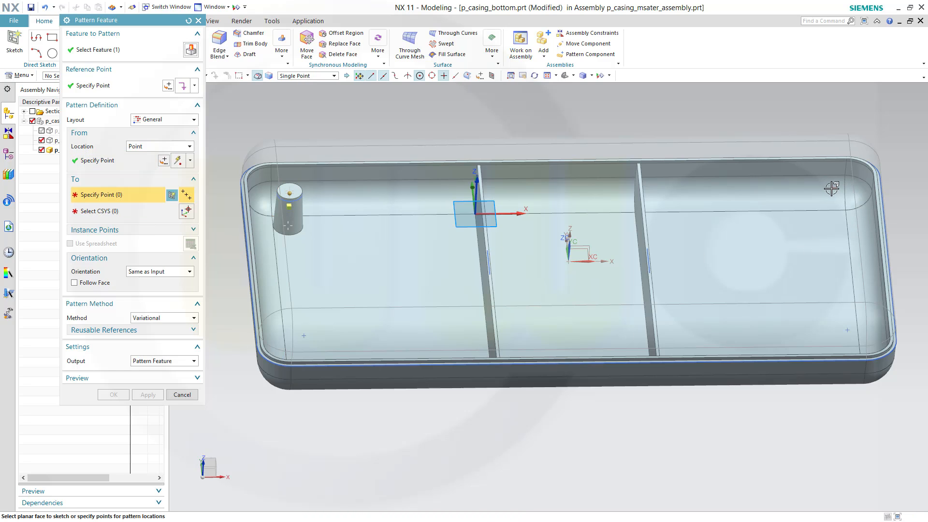
# Place the bottom casing's boss instances at the three remaining corner sketch points and create the pattern.
pyautogui.click(838, 189)
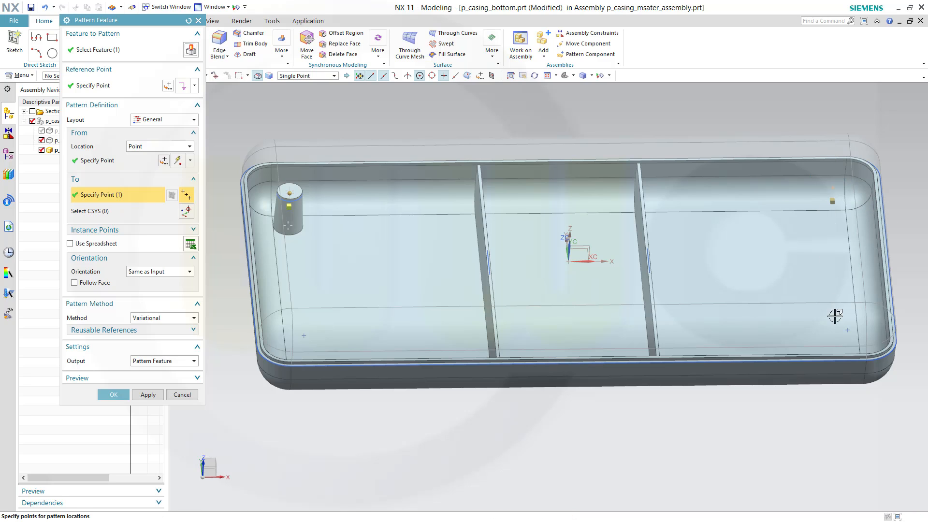
pyautogui.click(848, 329)
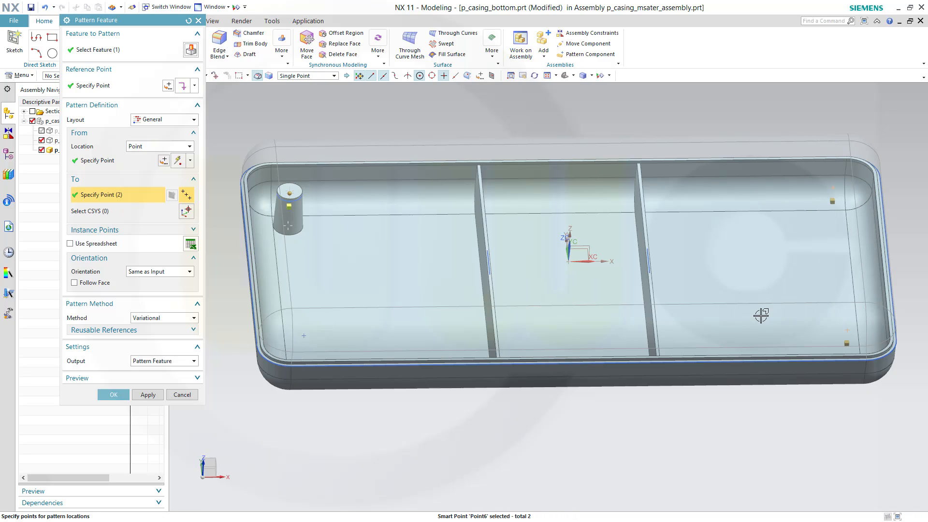
pyautogui.click(314, 336)
pyautogui.click(113, 395)
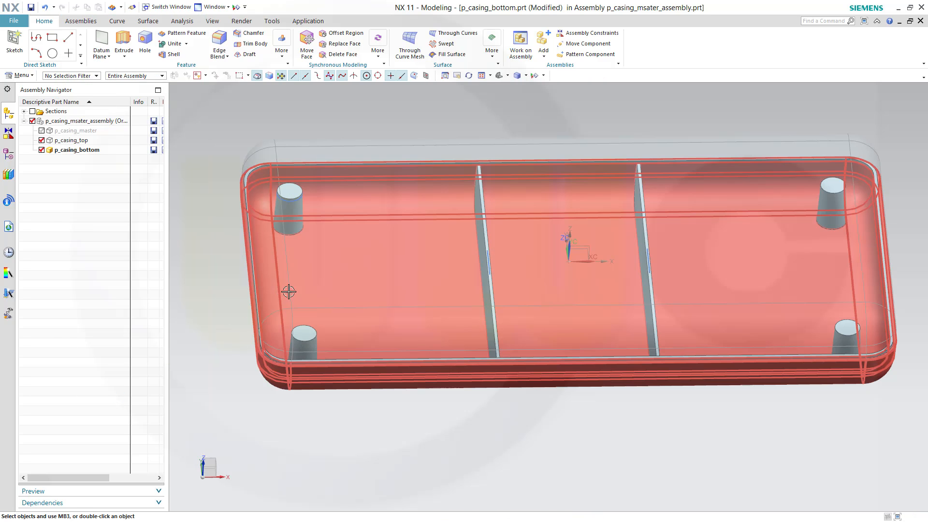
# Set up an Extrude of the original boss's sketch circle from -1 mm to 1 mm, subtracted from the bottom casing.
pyautogui.moveTo(358, 282)
pyautogui.mouseDown(button='middle')
pyautogui.moveTo(355, 270)
pyautogui.moveTo(366, 272)
pyautogui.mouseUp(button='middle')
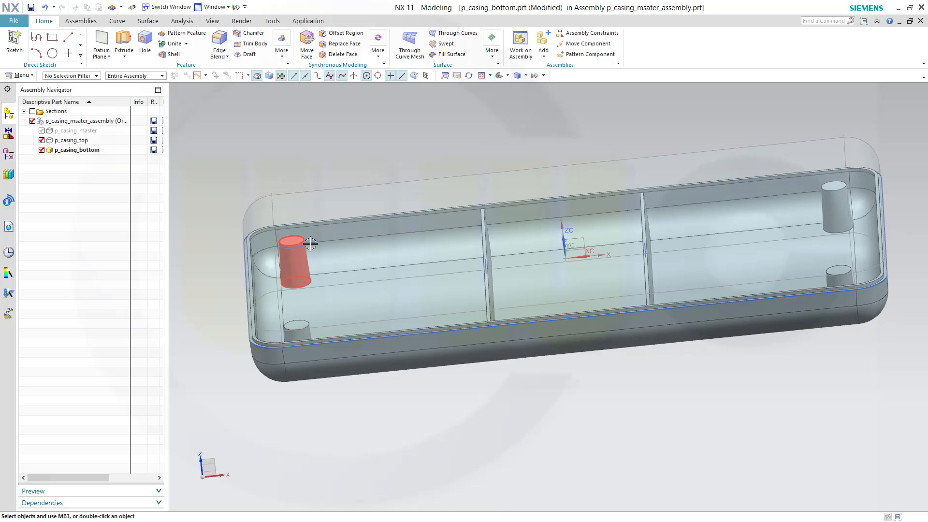
pyautogui.scroll(3, 350, 243)
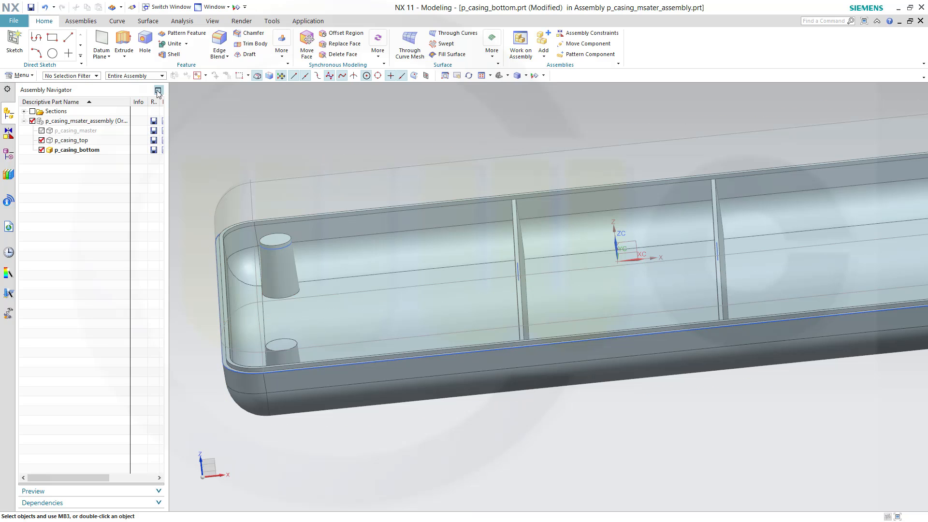
pyautogui.click(123, 48)
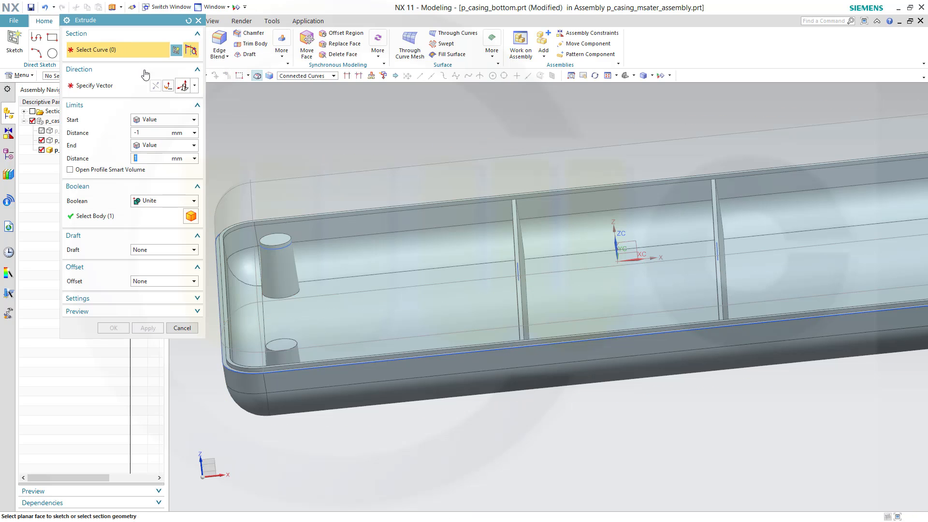
pyautogui.moveTo(308, 181); pyautogui.dragTo(320, 186, button='middle')
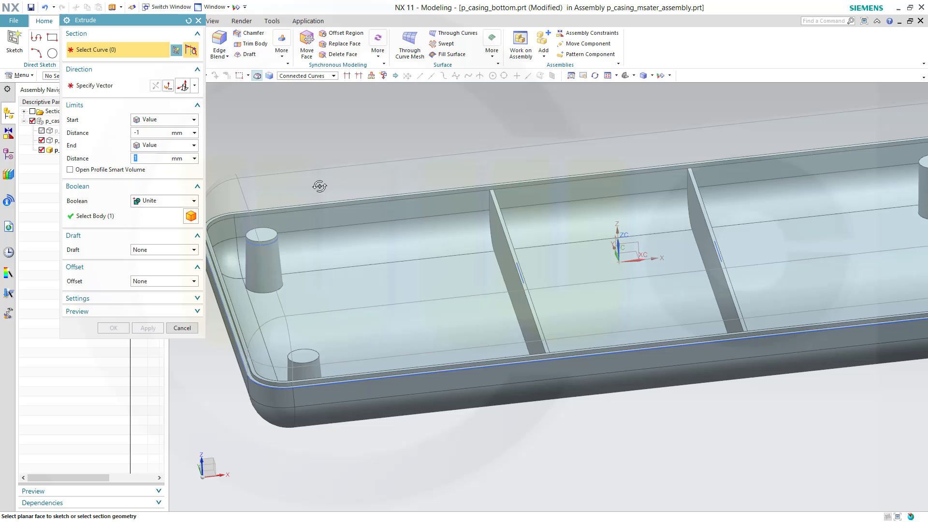
pyautogui.click(276, 245)
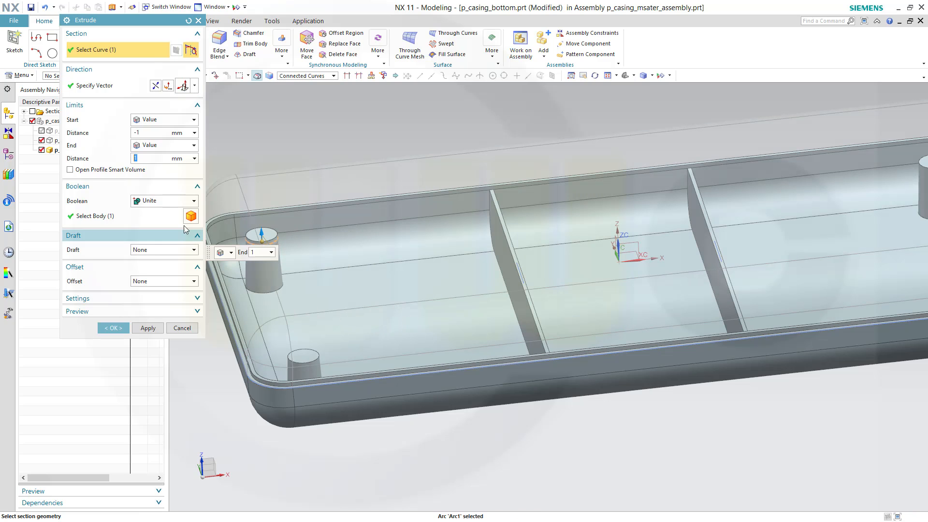
pyautogui.click(194, 201)
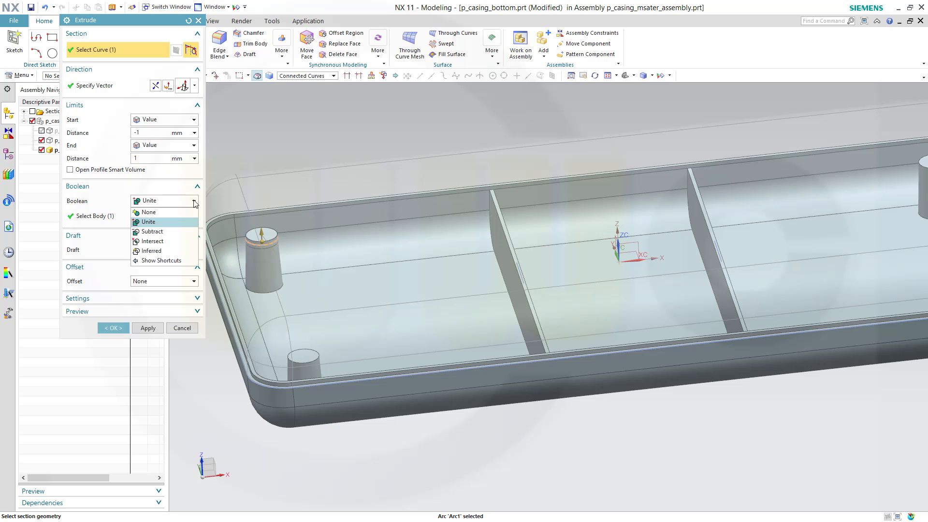
pyautogui.click(164, 231)
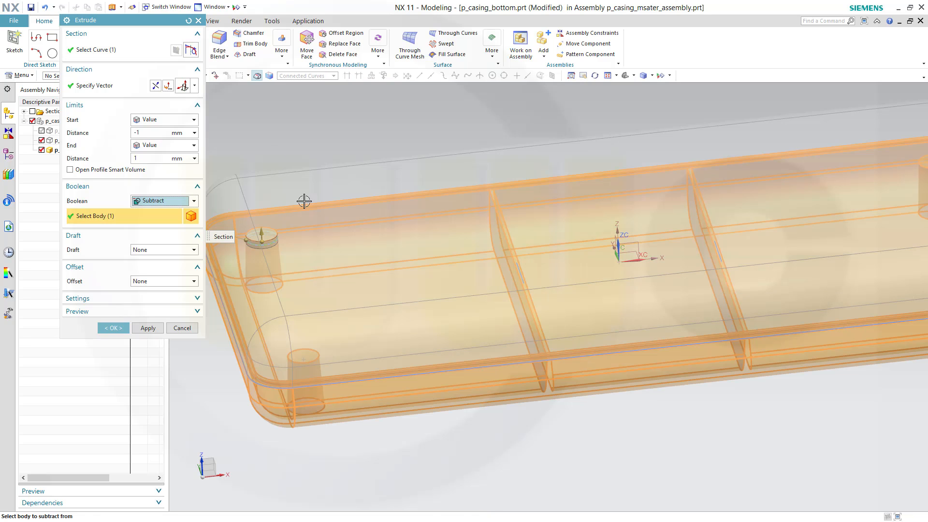
pyautogui.moveTo(305, 201); pyautogui.dragTo(277, 218, button='middle')
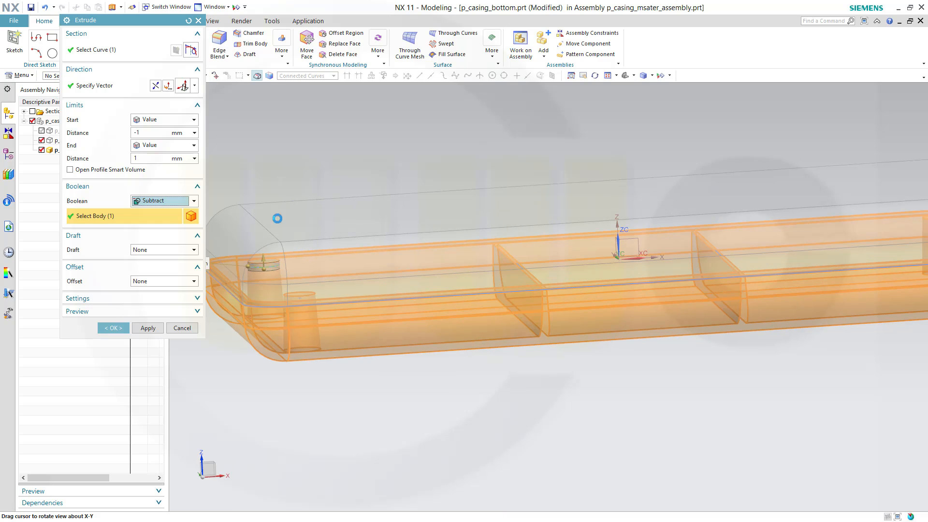
# Give the subtracting extrude a two-sided offset from -2 mm to -1 mm and create the cut on the boss top.
pyautogui.click(195, 282)
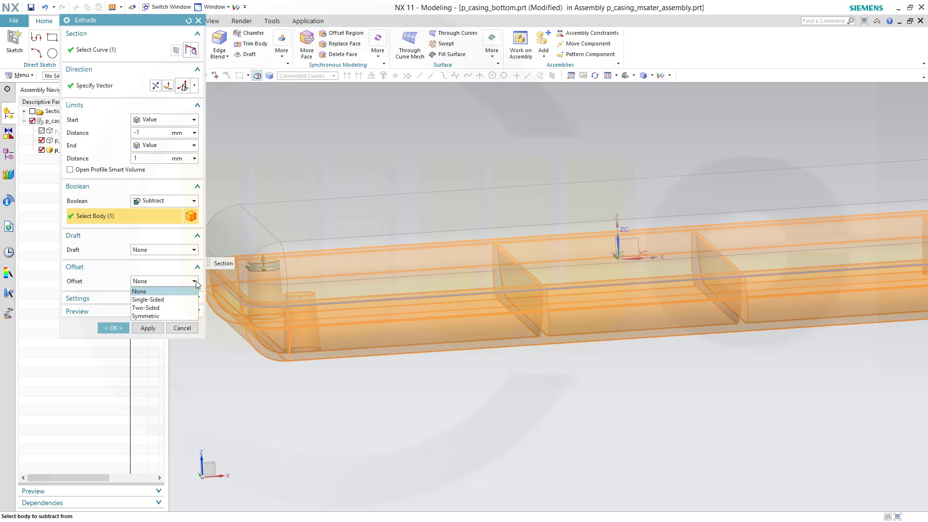
pyautogui.click(157, 308)
pyautogui.moveTo(323, 233); pyautogui.dragTo(300, 256, button='middle')
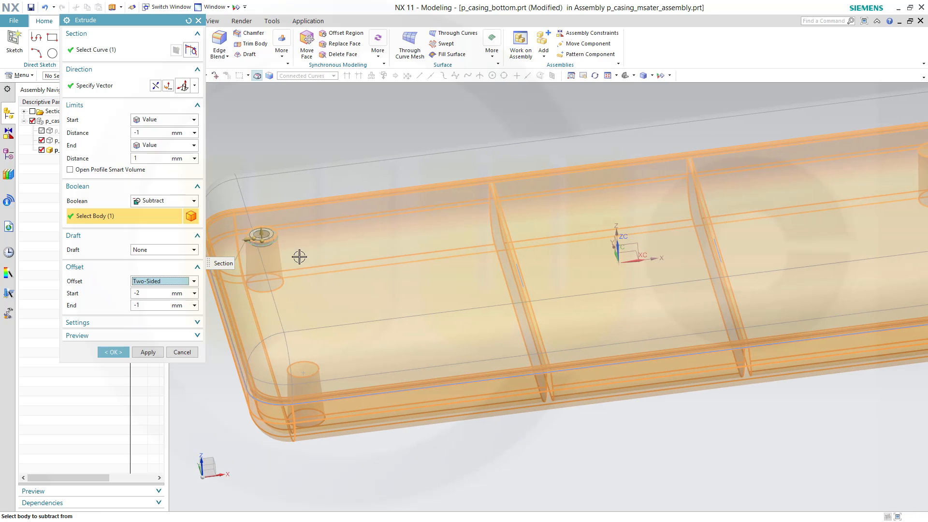
pyautogui.click(148, 292)
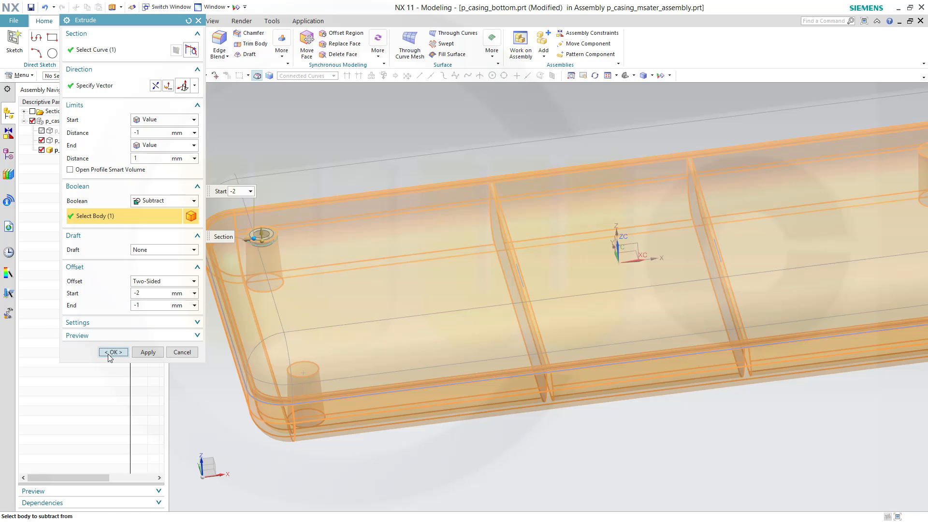
pyautogui.click(114, 352)
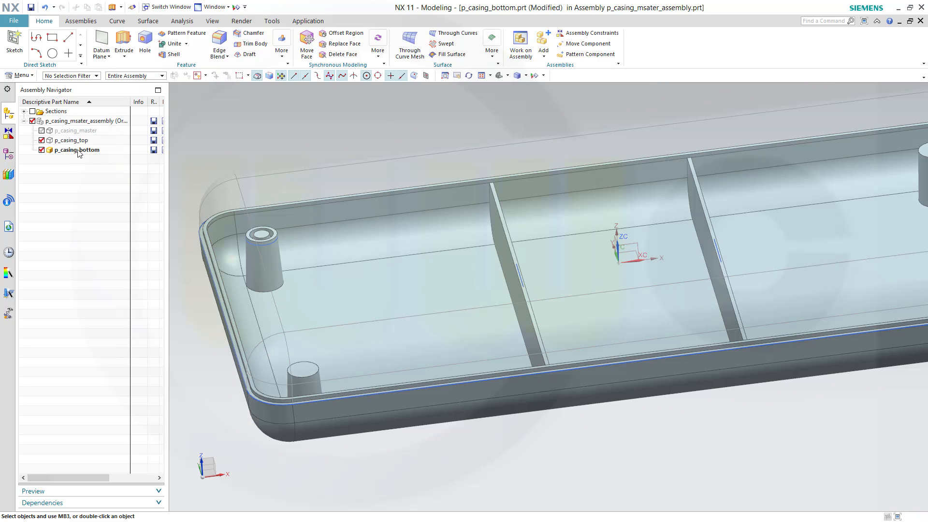
# Edit the boss-top cut Extrude (8) and set its end offset to 0 mm.
pyautogui.click(10, 154)
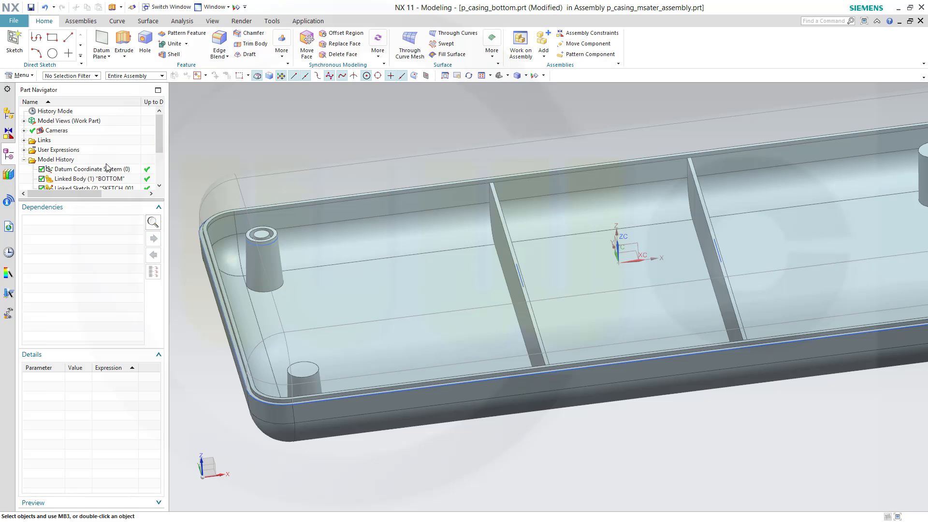
pyautogui.scroll(-2, 157, 143)
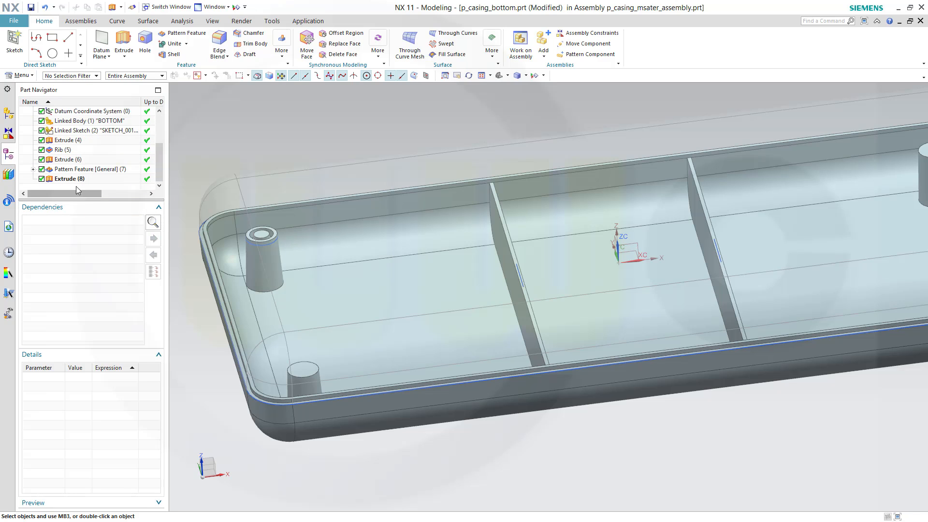
pyautogui.doubleClick(69, 179)
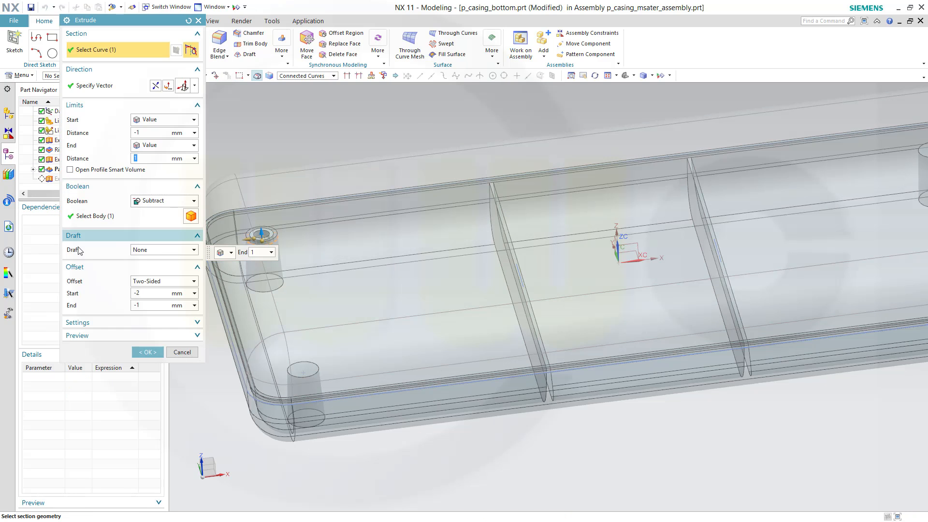
pyautogui.click(150, 303)
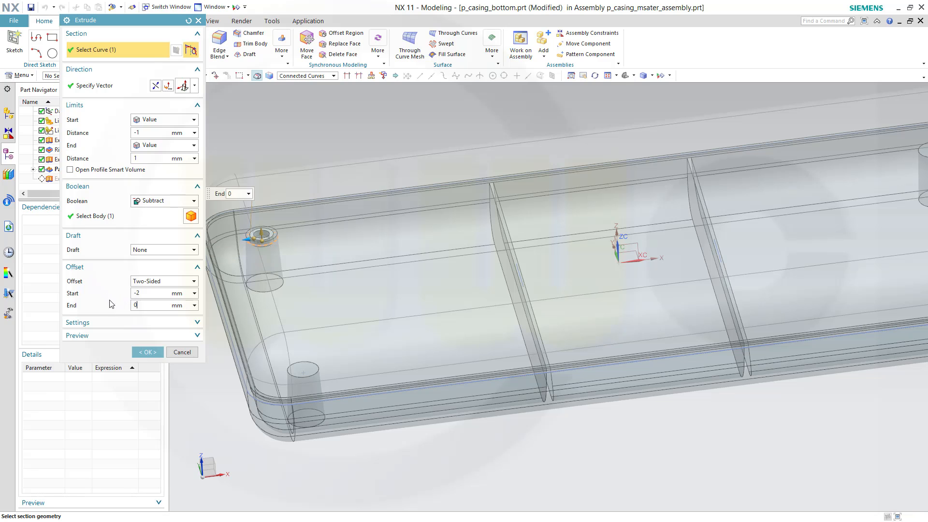
pyautogui.click(148, 352)
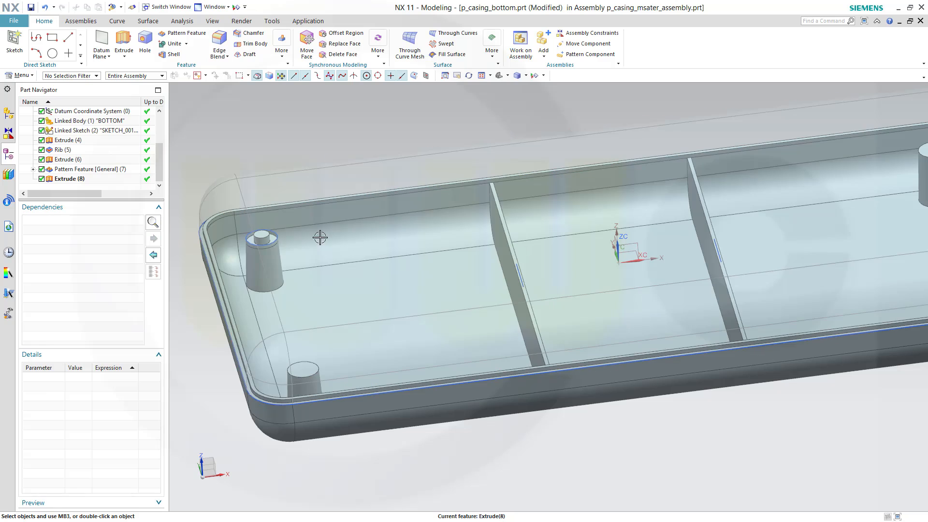
# Edit the boss-top cut Extrude (8) again and set its end offset to 1 mm.
pyautogui.moveTo(321, 237); pyautogui.dragTo(259, 253, button='middle')
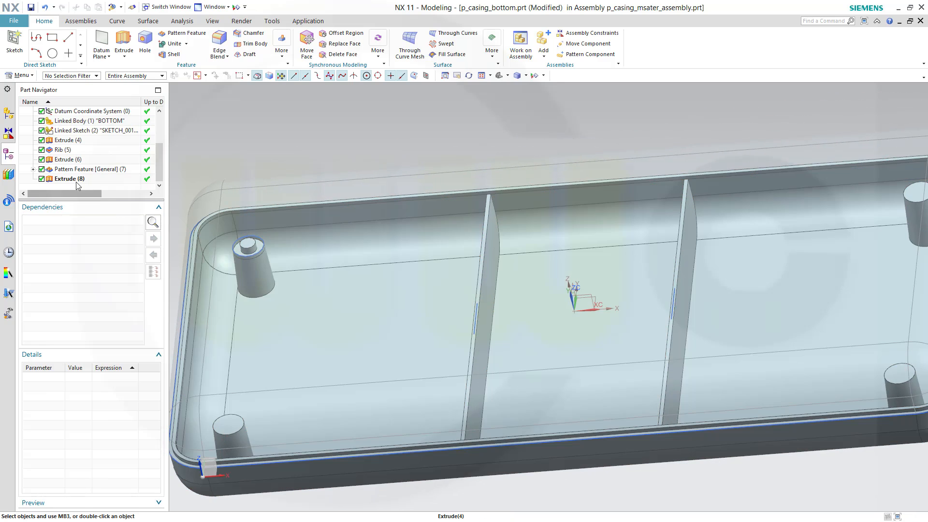
pyautogui.click(72, 179)
pyautogui.doubleClick(72, 179)
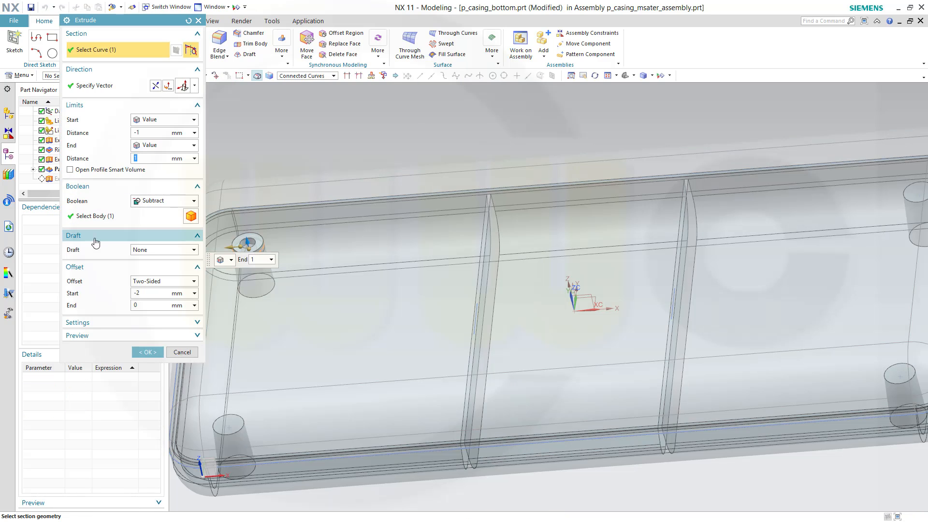
pyautogui.click(144, 306)
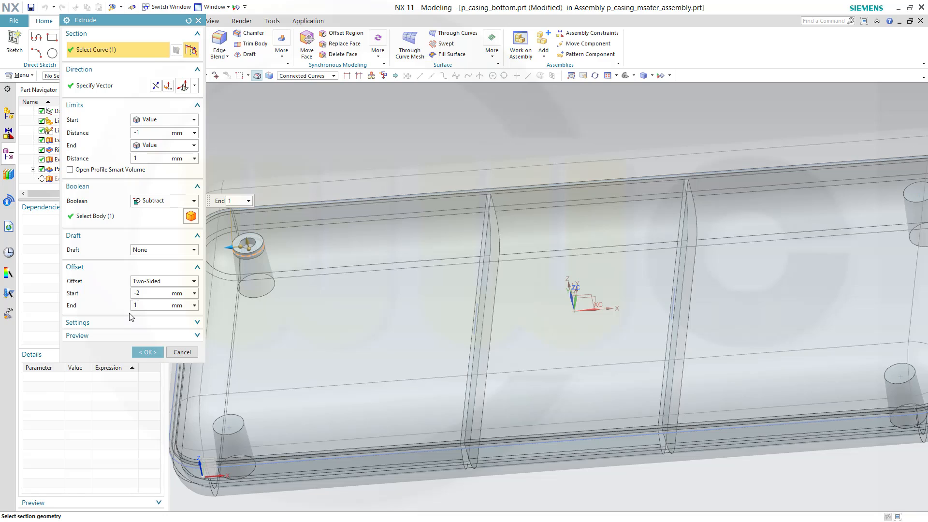
pyautogui.click(148, 352)
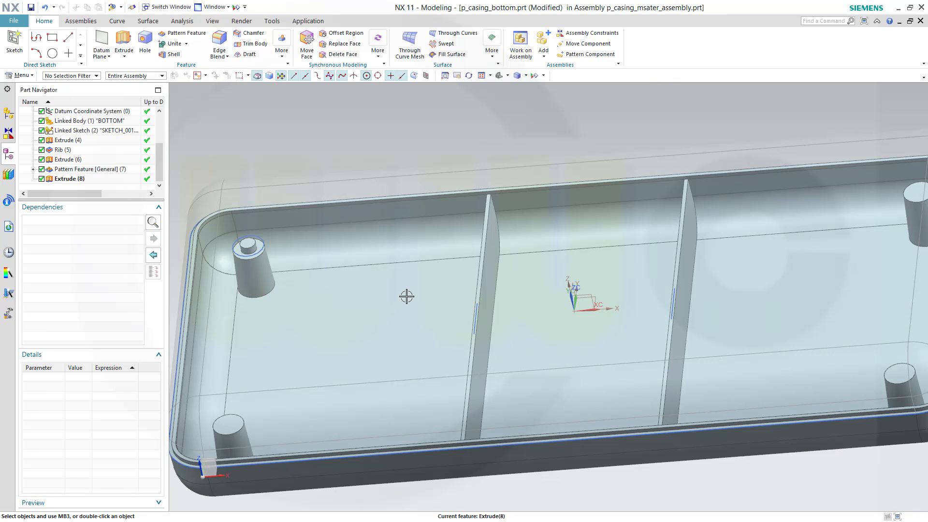
# Pattern the boss-top cut Extrude (8) with a Reference layout, using Pattern Feature [General] (7) and the original corner boss as base instance.
pyautogui.moveTo(427, 269); pyautogui.dragTo(247, 215, button='middle')
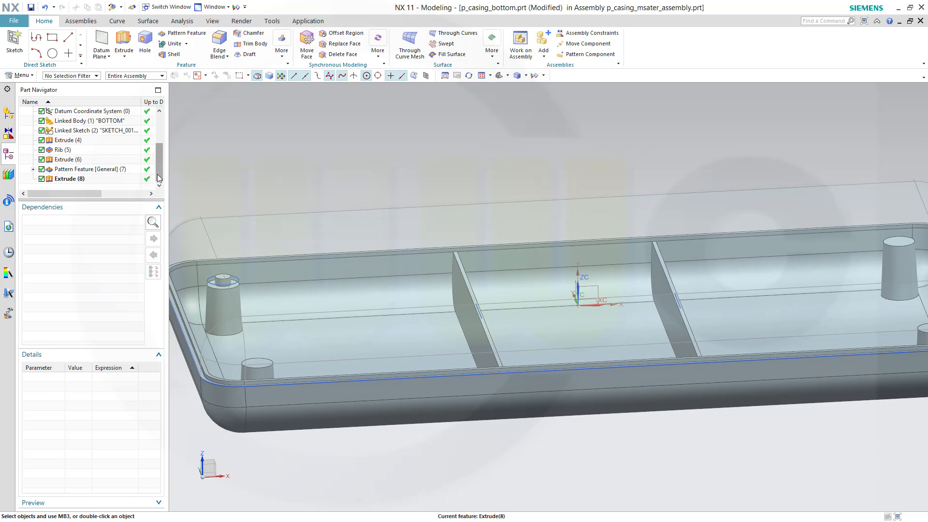
pyautogui.click(179, 34)
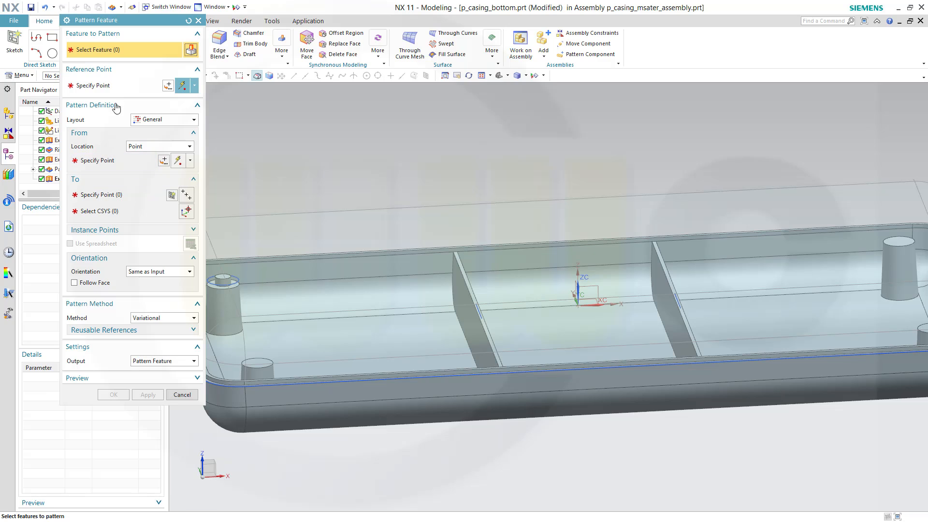
pyautogui.click(193, 120)
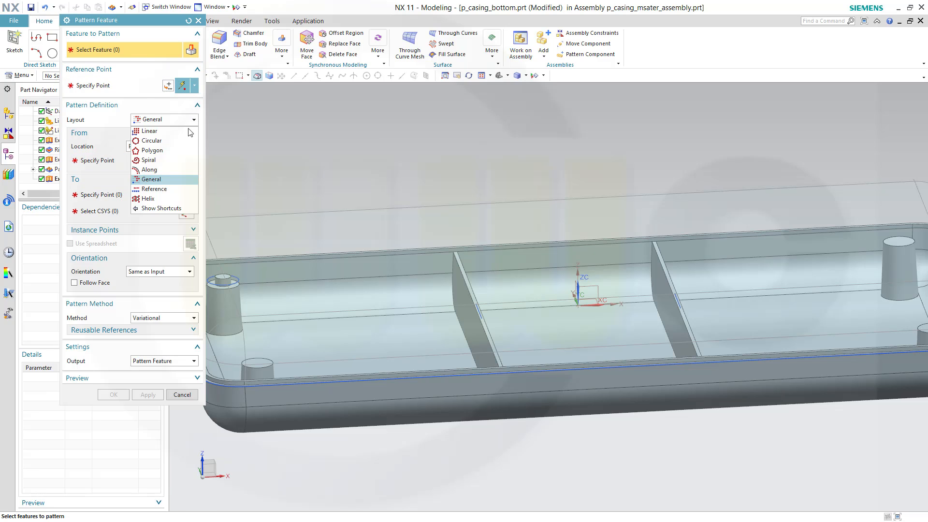
pyautogui.click(166, 189)
pyautogui.moveTo(140, 25); pyautogui.dragTo(425, 161)
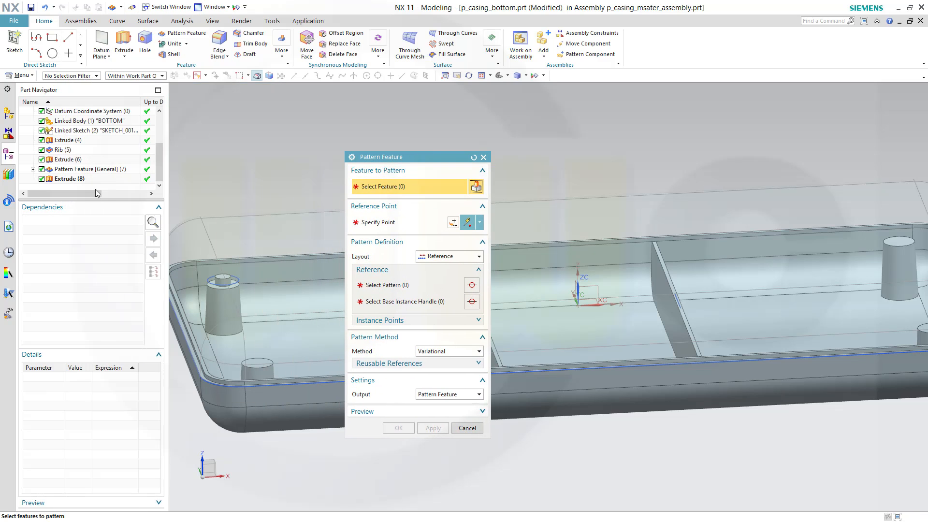
pyautogui.click(67, 178)
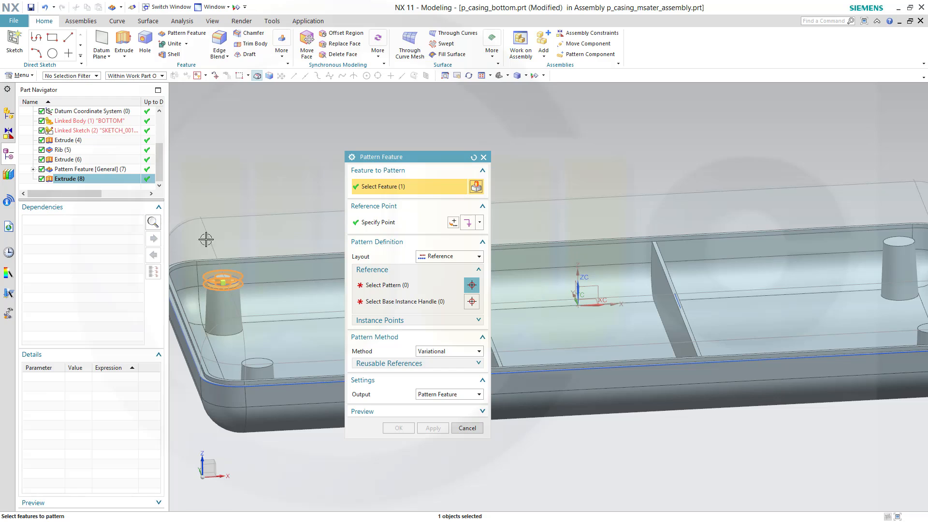
pyautogui.click(364, 289)
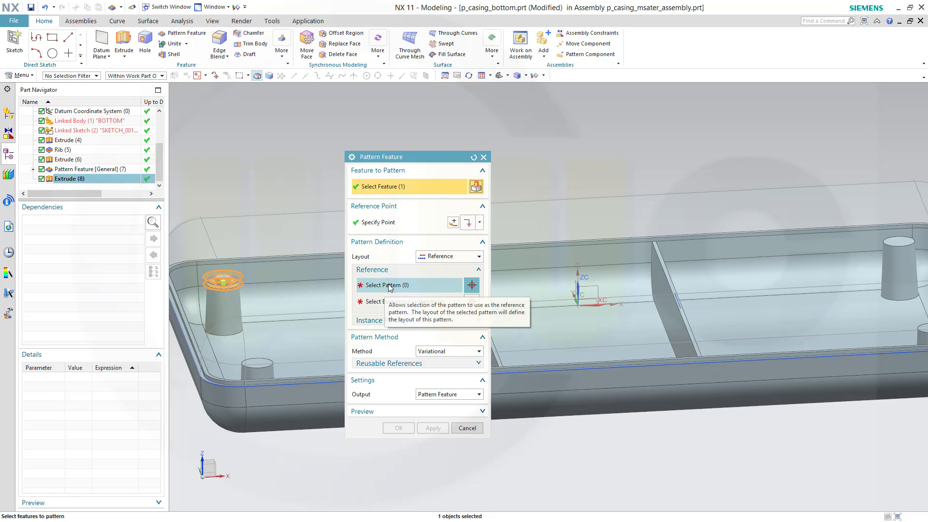
pyautogui.click(100, 173)
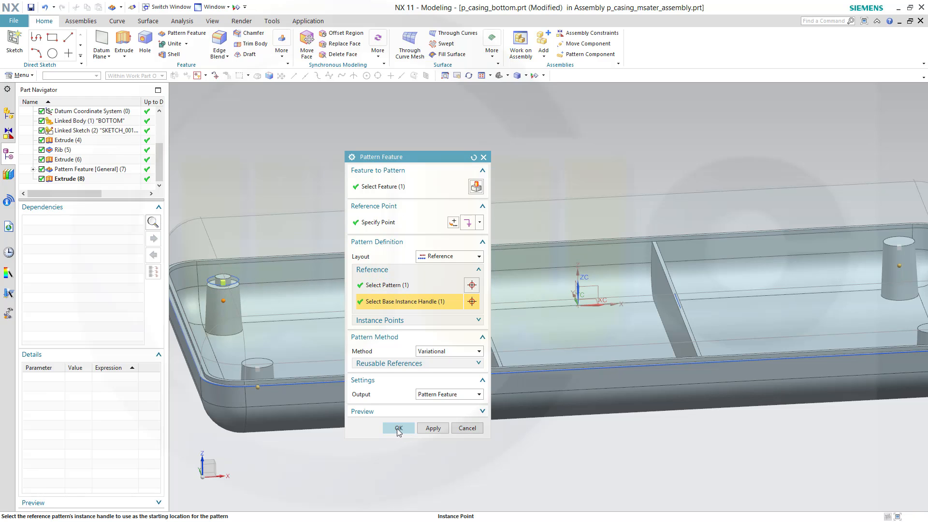
pyautogui.click(399, 428)
pyautogui.moveTo(586, 265); pyautogui.dragTo(586, 269, button='middle')
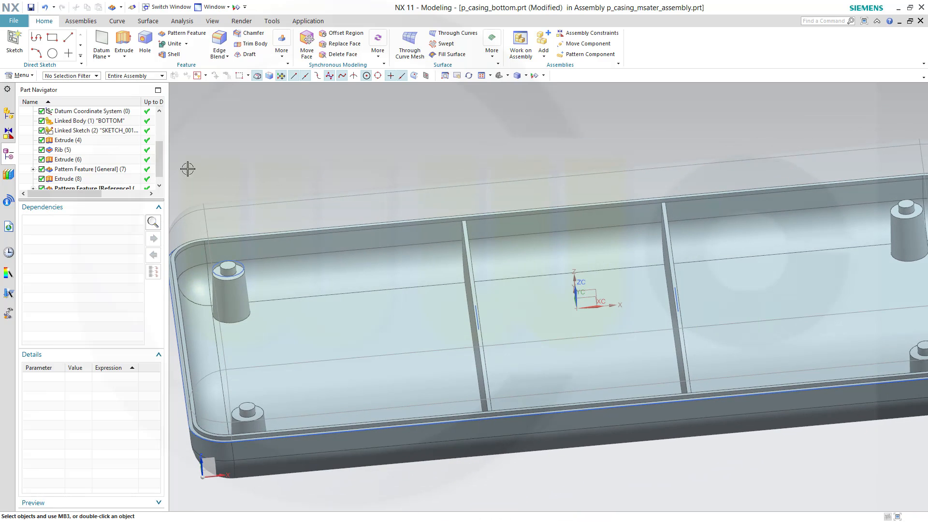
# Make p_casing_top the work part and turn the model to expose its interior bosses.
pyautogui.click(9, 113)
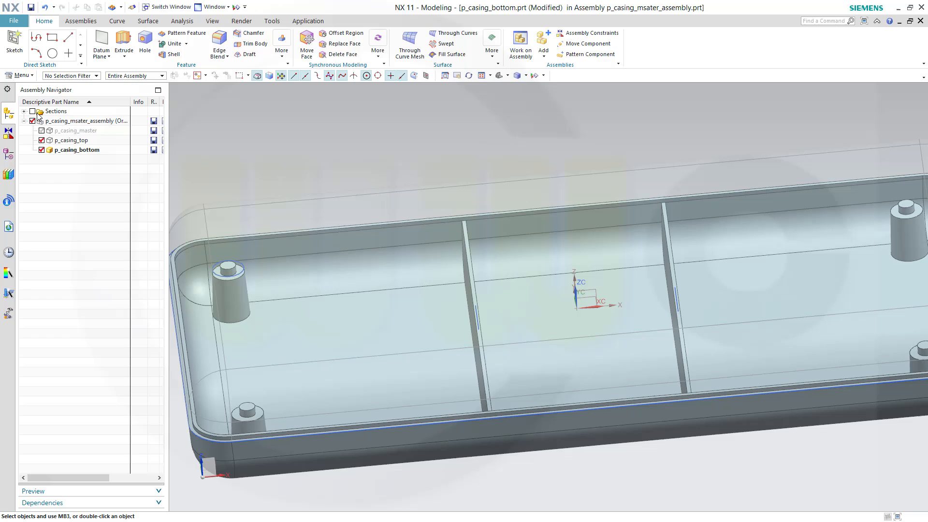
pyautogui.doubleClick(72, 141)
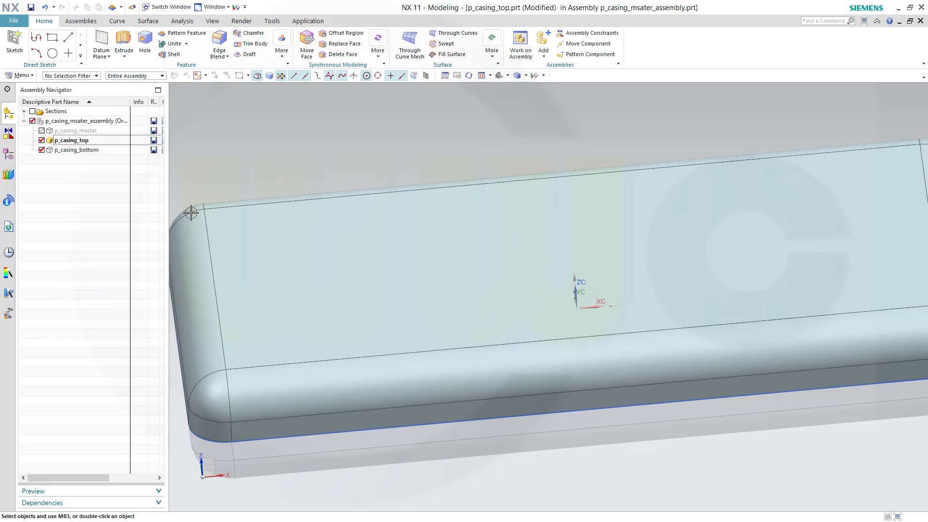
pyautogui.moveTo(427, 269); pyautogui.dragTo(441, 122, button='middle')
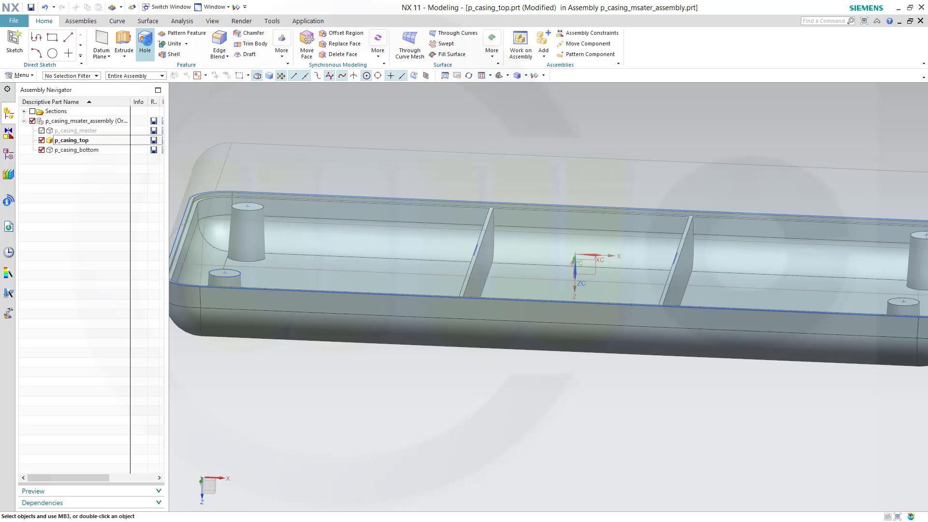
# Create a simple subtracted hole, 4 mm in diameter and 1 mm deep, at the arc centre of the original corner boss's top edge.
pyautogui.click(145, 43)
pyautogui.moveTo(232, 125); pyautogui.dragTo(231, 140, button='middle')
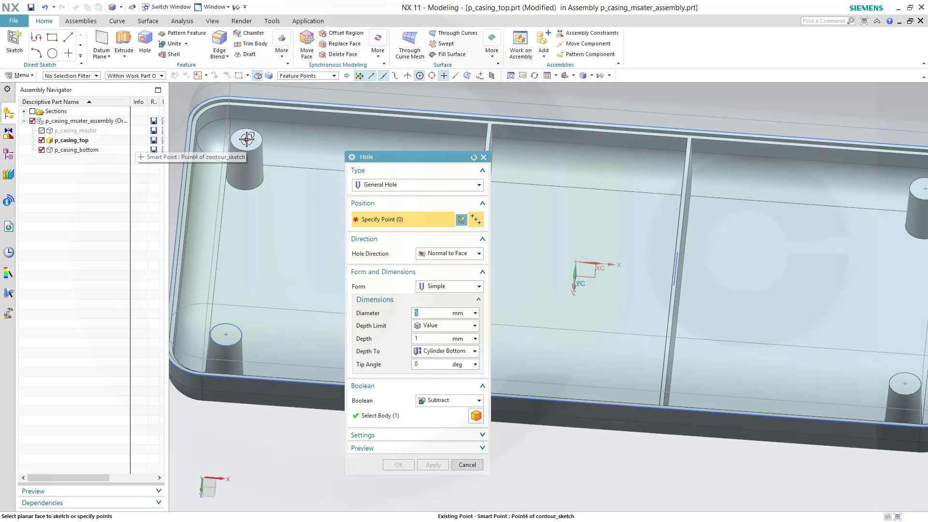
pyautogui.click(225, 334)
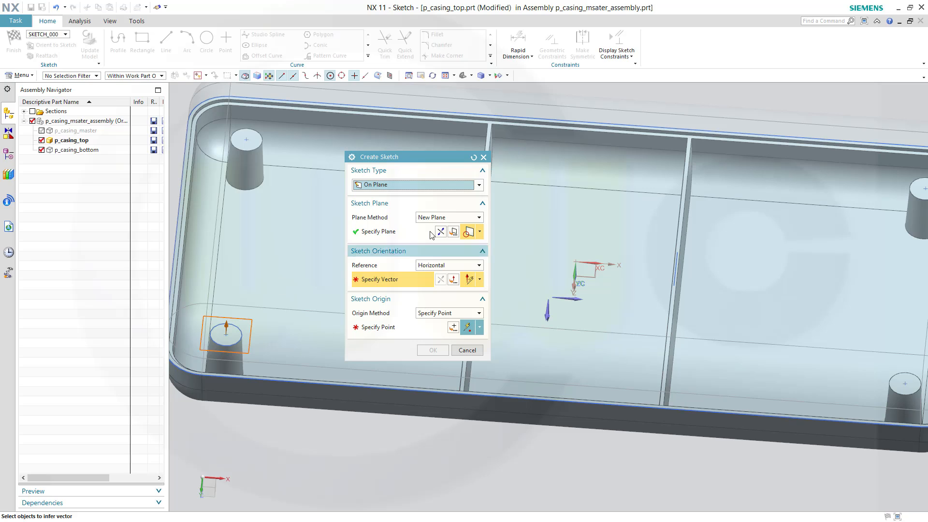
pyautogui.click(484, 158)
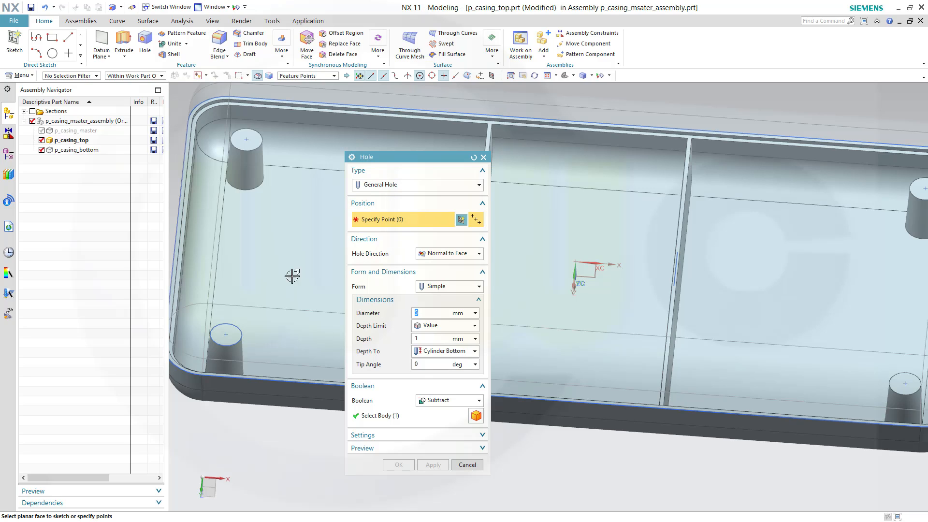
pyautogui.click(240, 343)
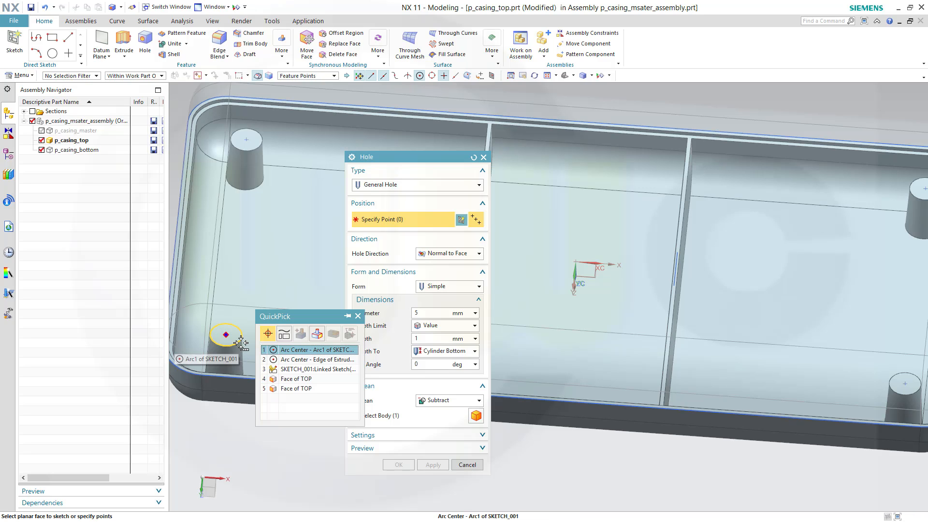
pyautogui.click(296, 360)
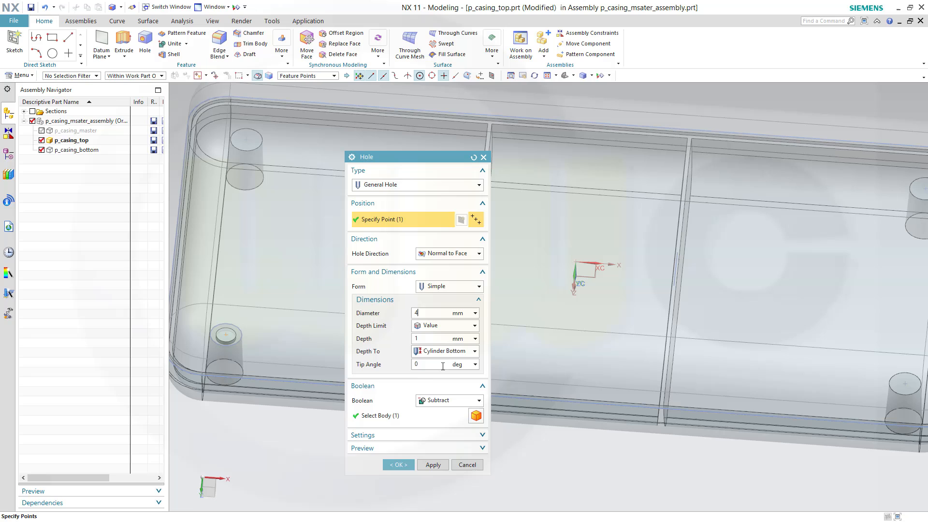
pyautogui.click(399, 465)
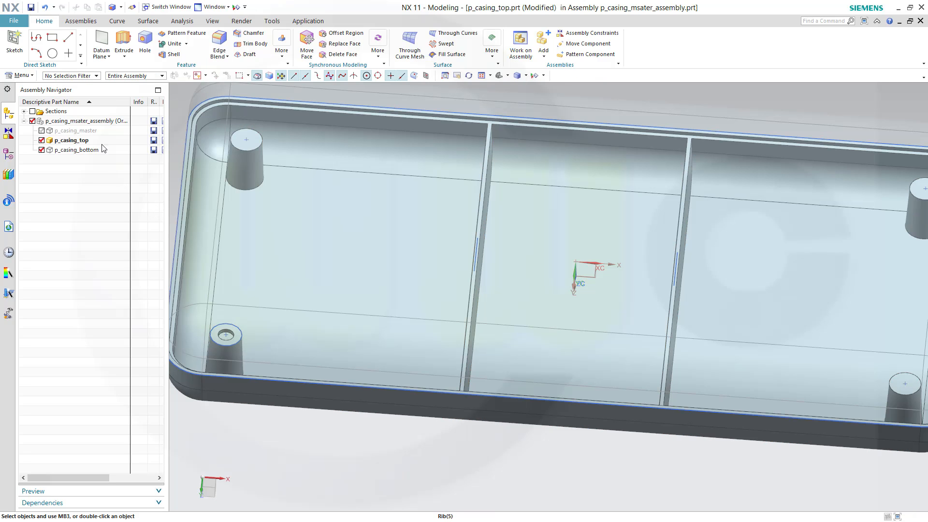
# Pattern Simple Hole (8) with a Reference layout, using Pattern Feature [General] (7) and the drilled boss as base instance.
pyautogui.click(194, 34)
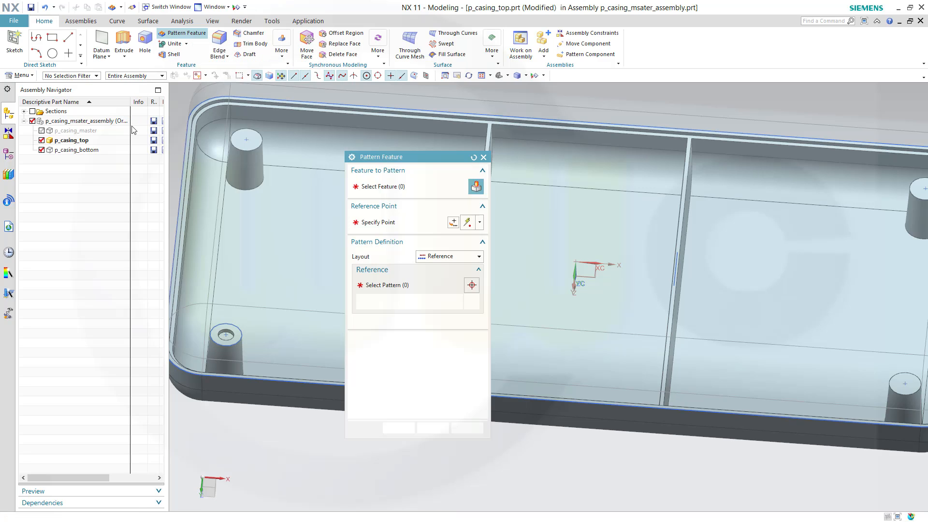
pyautogui.click(8, 159)
pyautogui.scroll(-2, 159, 150)
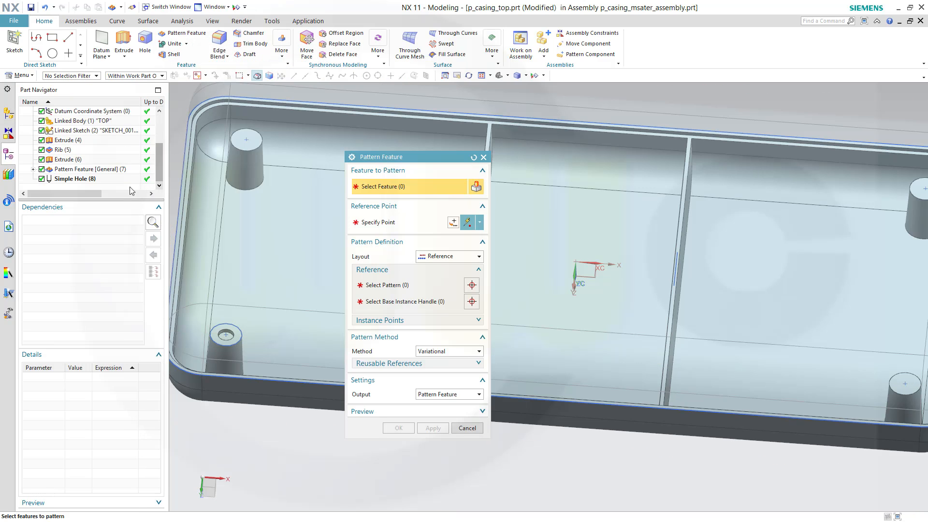
pyautogui.click(82, 182)
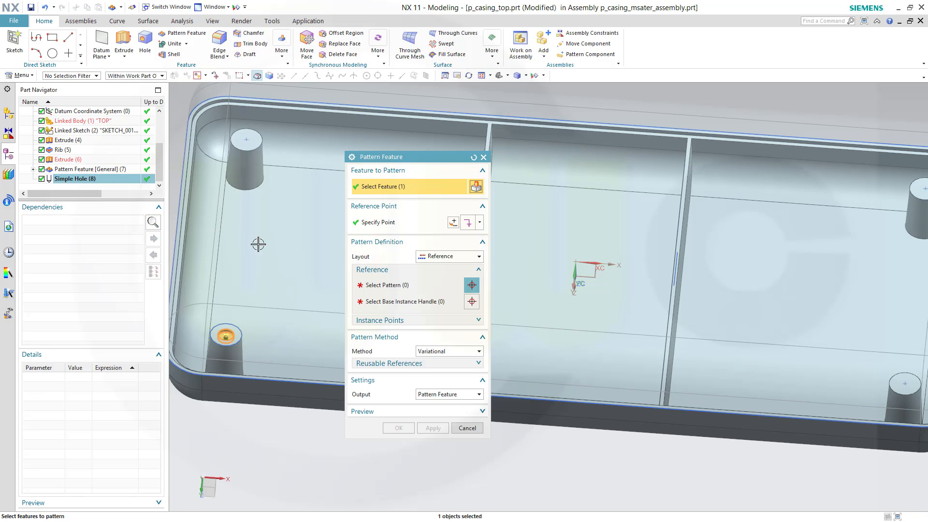
pyautogui.click(383, 286)
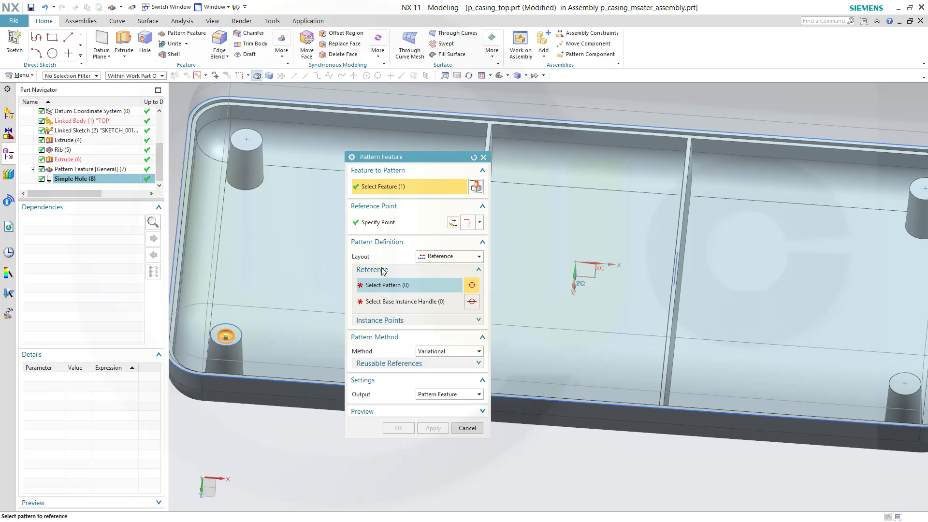
pyautogui.click(108, 170)
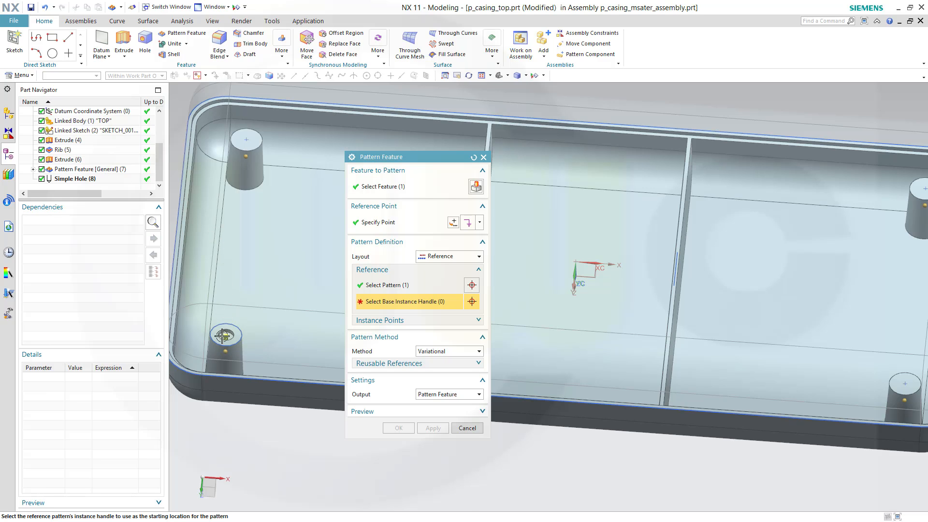
pyautogui.click(225, 352)
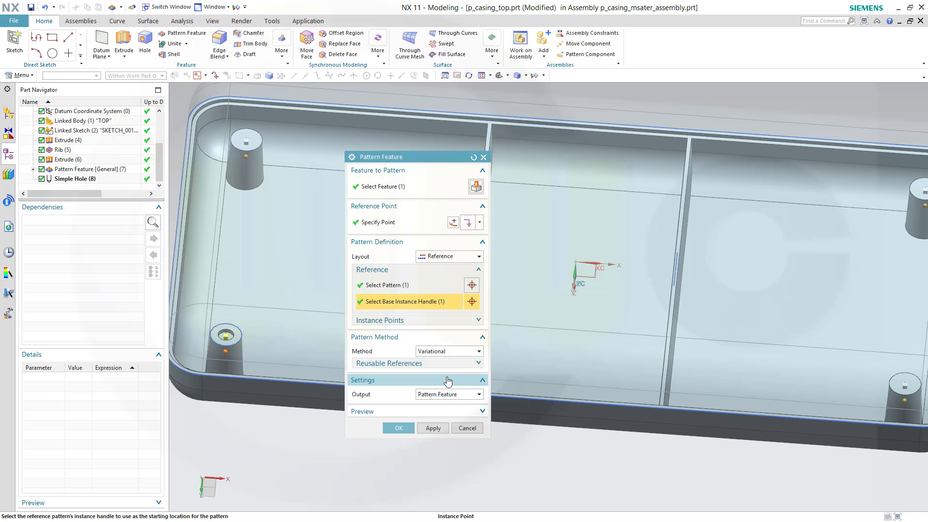
pyautogui.click(405, 430)
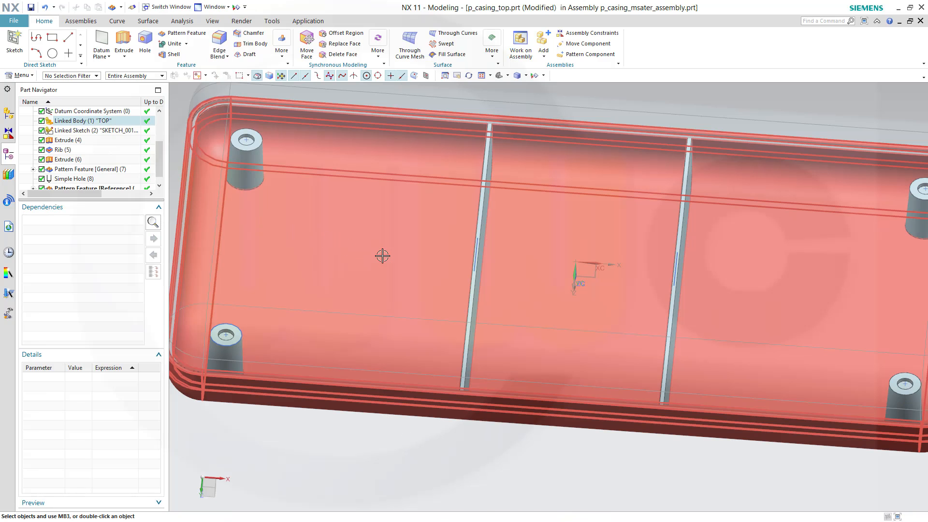
# Check the patterned holes in the top casing, and make p_casing_msater_assembly the work part.
pyautogui.scroll(-2, 381, 257)
pyautogui.moveTo(478, 274); pyautogui.dragTo(310, 211, button='middle')
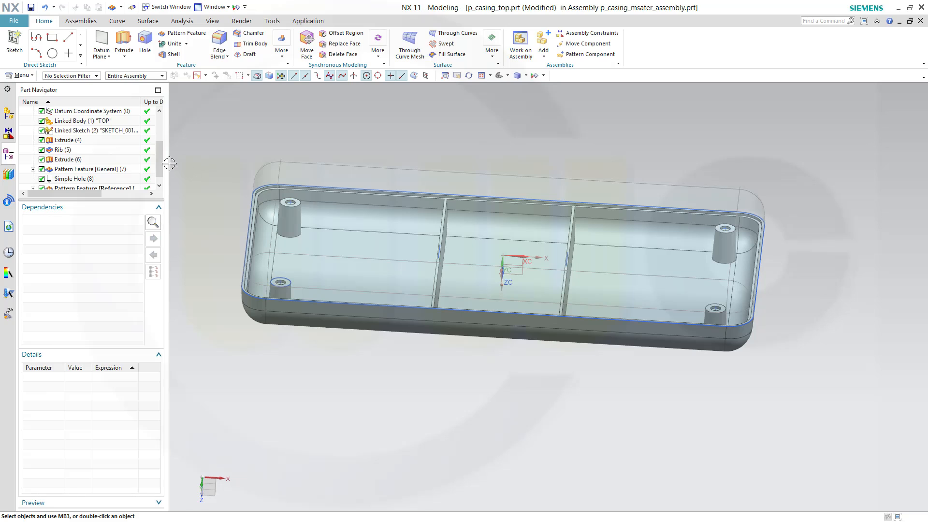
pyautogui.scroll(-1, 161, 159)
pyautogui.click(9, 114)
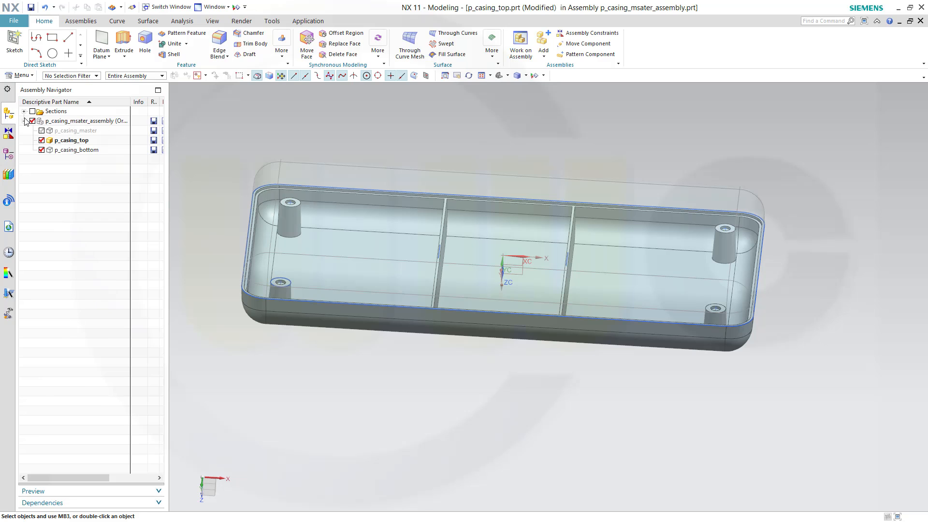
pyautogui.doubleClick(77, 121)
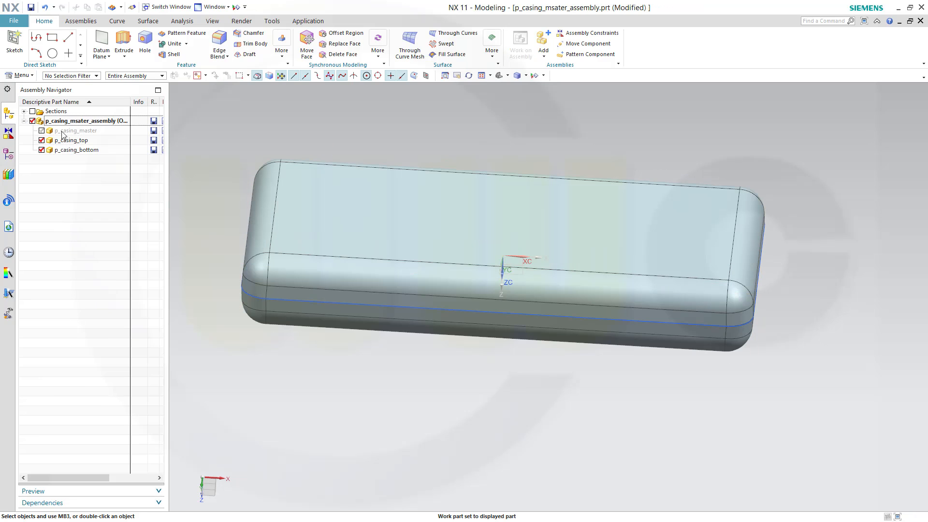
pyautogui.moveTo(363, 247); pyautogui.dragTo(367, 220, button='middle')
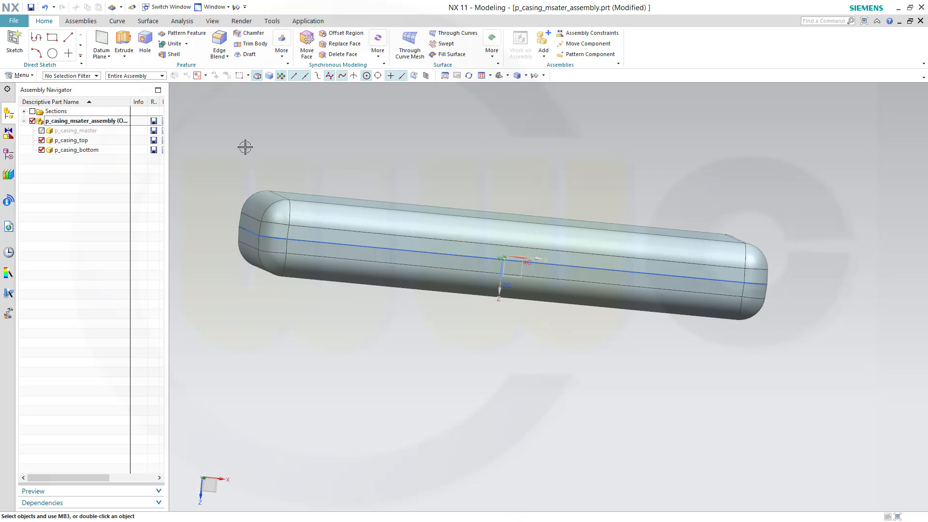
# Hide all sketches in the assembly with Show and Hide.
pyautogui.click(237, 7)
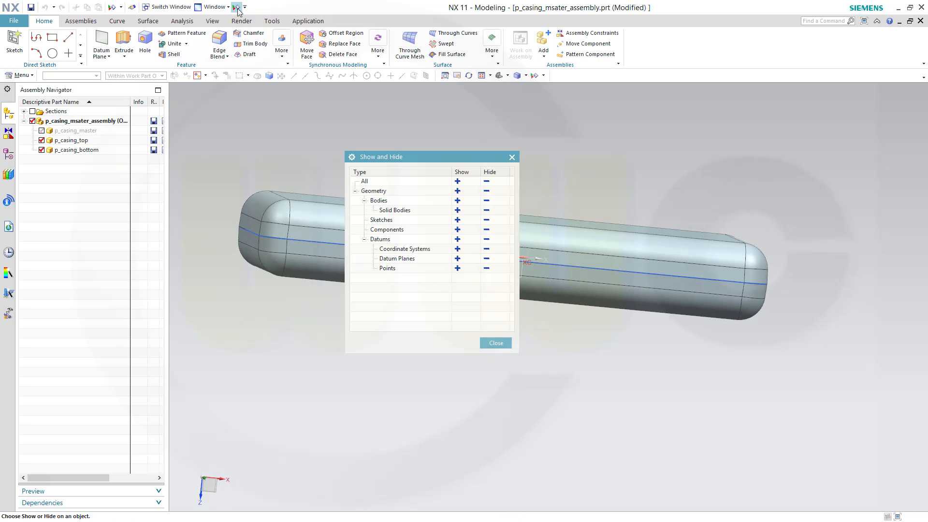
pyautogui.click(488, 220)
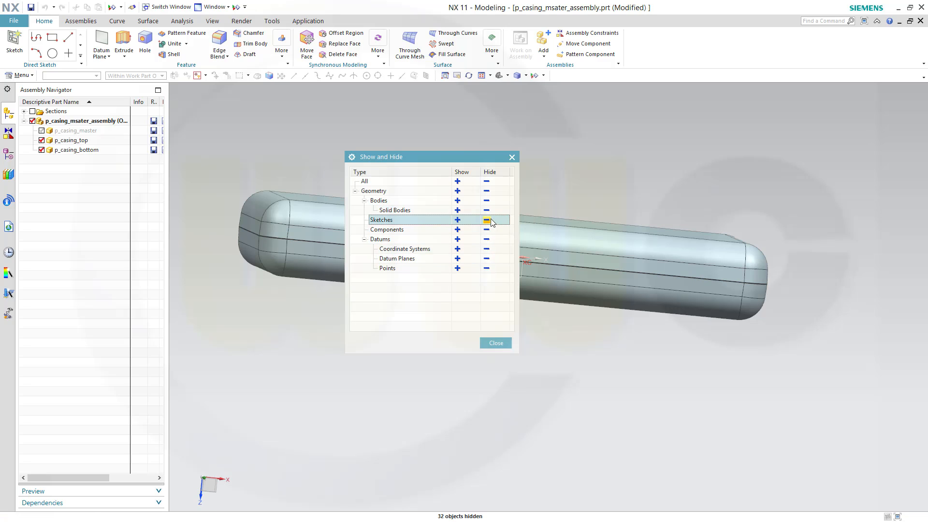
pyautogui.click(496, 344)
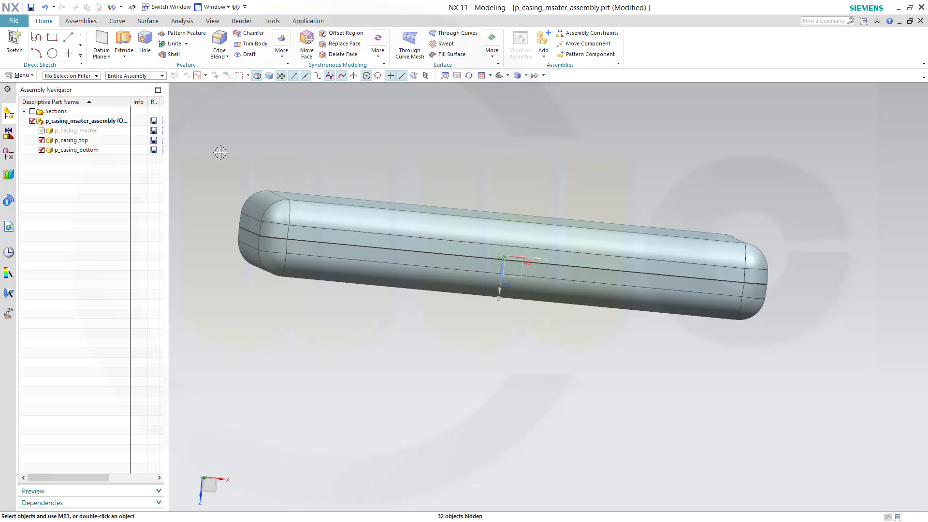
# Inspect the interior of each casing half by hiding p_casing_top, showing it again, and hiding p_casing_bottom.
pyautogui.click(42, 141)
pyautogui.moveTo(430, 266); pyautogui.dragTo(513, 254, button='middle')
pyautogui.click(42, 140)
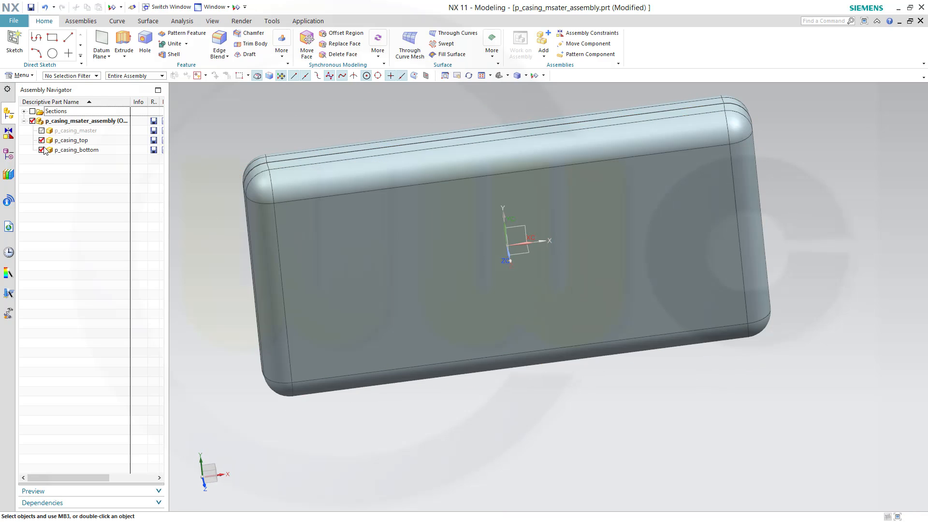
pyautogui.click(42, 151)
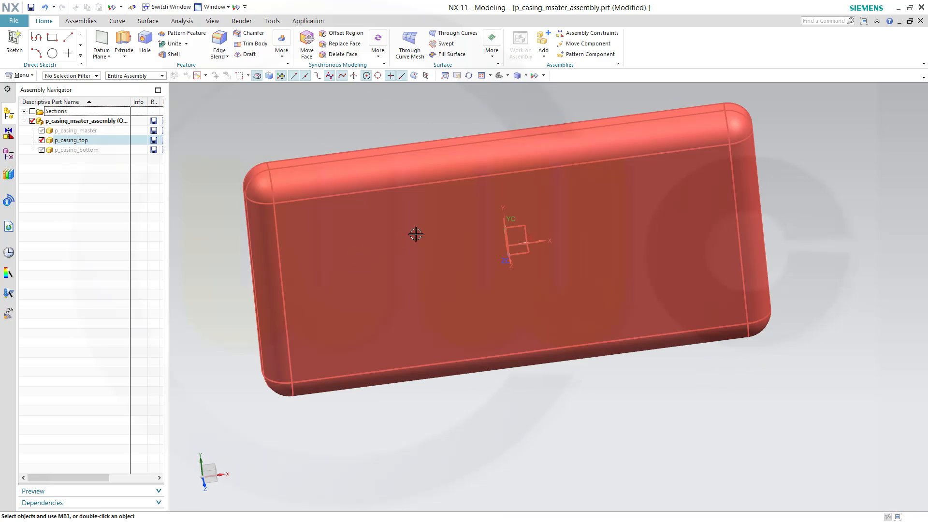
pyautogui.moveTo(416, 234); pyautogui.dragTo(472, 295, button='middle')
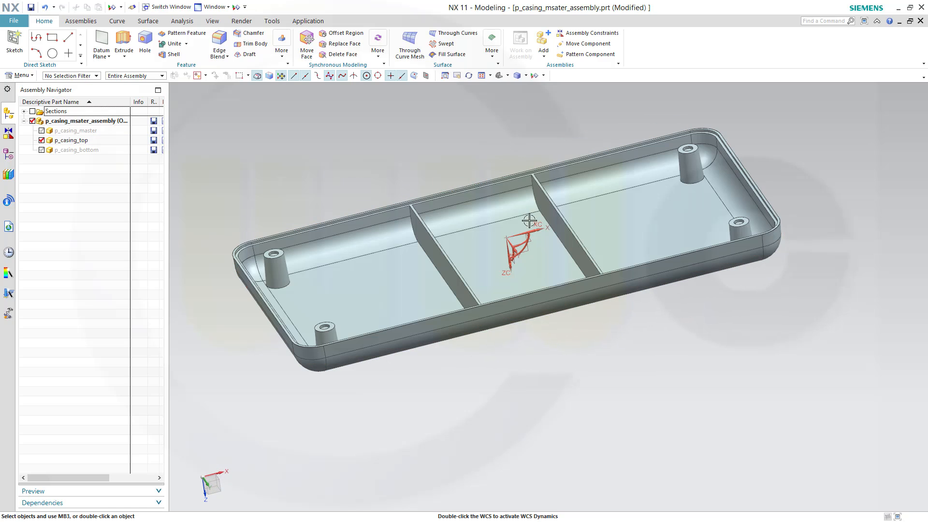